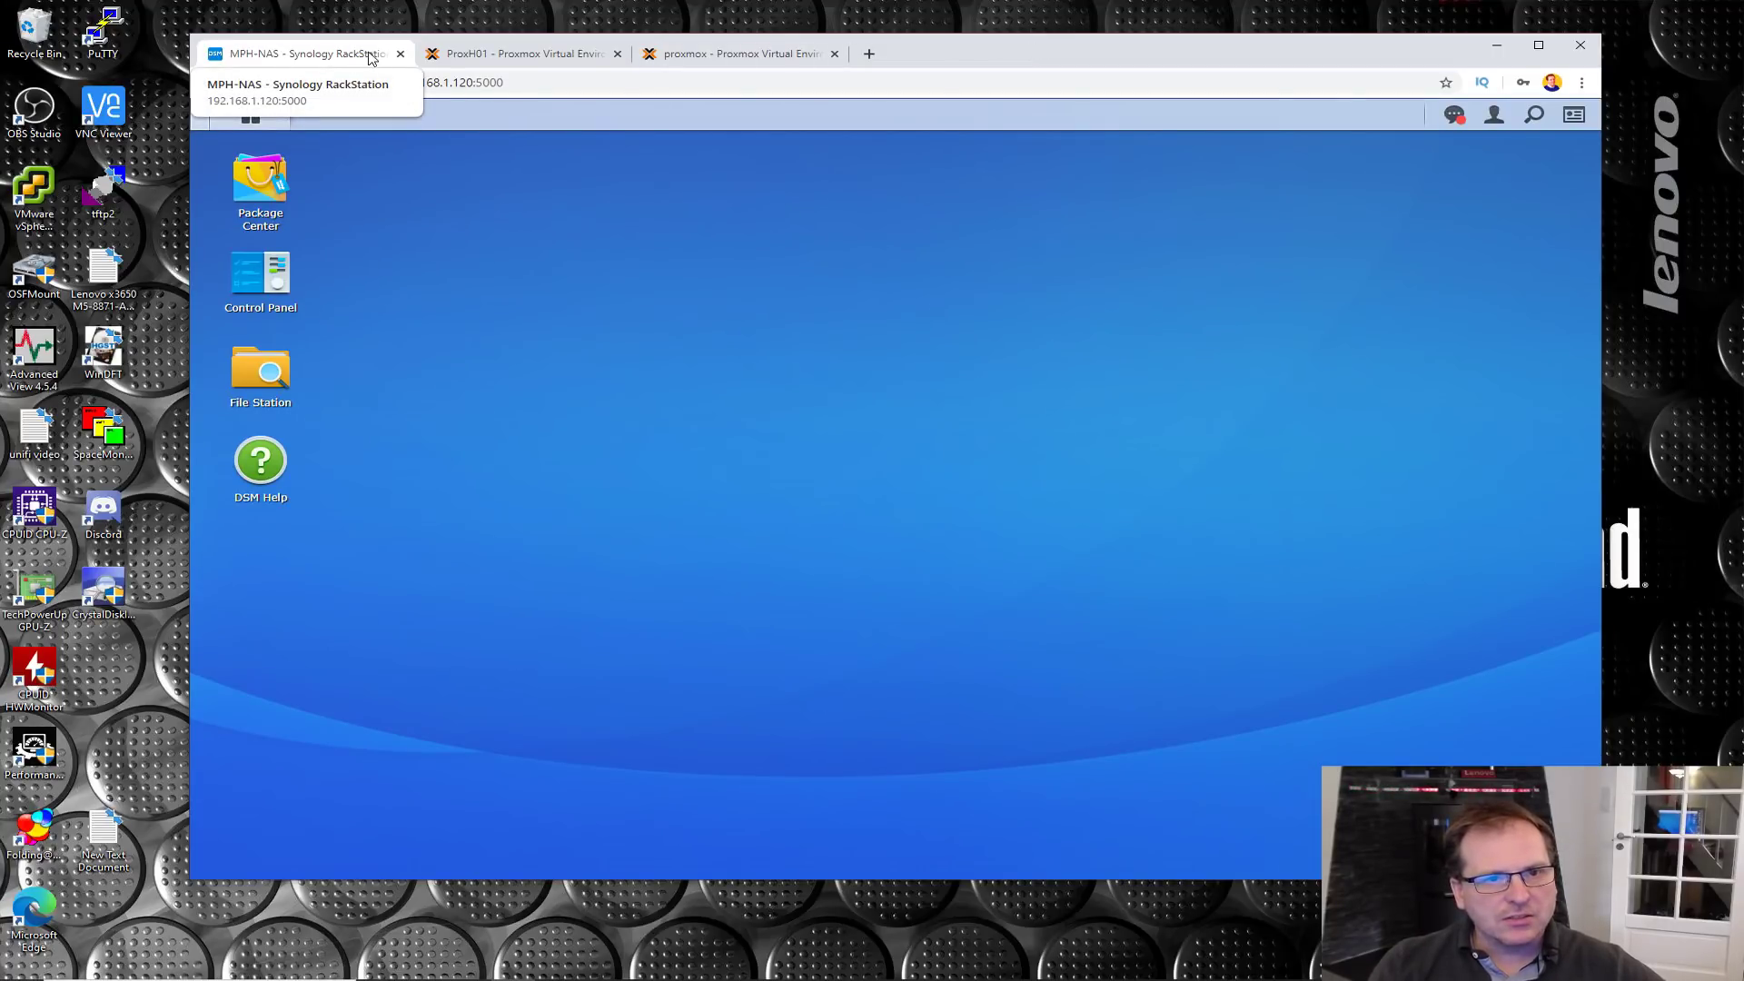
Step: Review the volume and storage pool status in the NAS's Storage Manager, and close it
{"action": "left_click", "coordinate": [358, 57]}
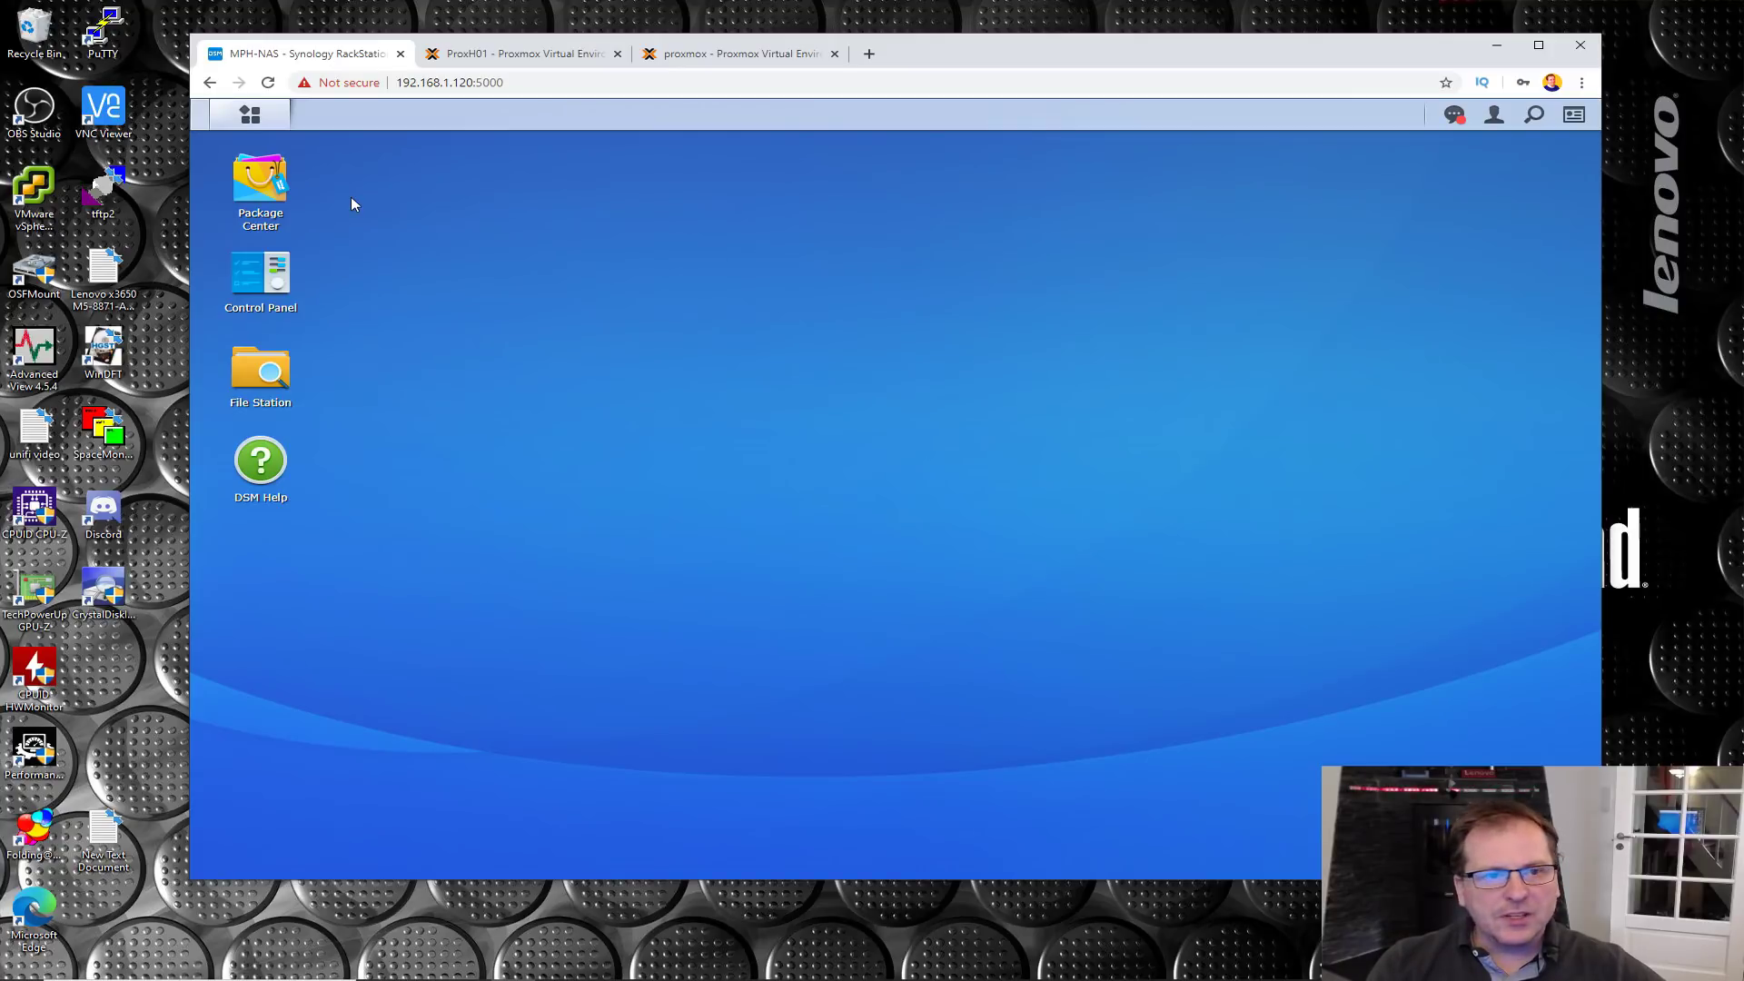
{"action": "left_click", "coordinate": [252, 116]}
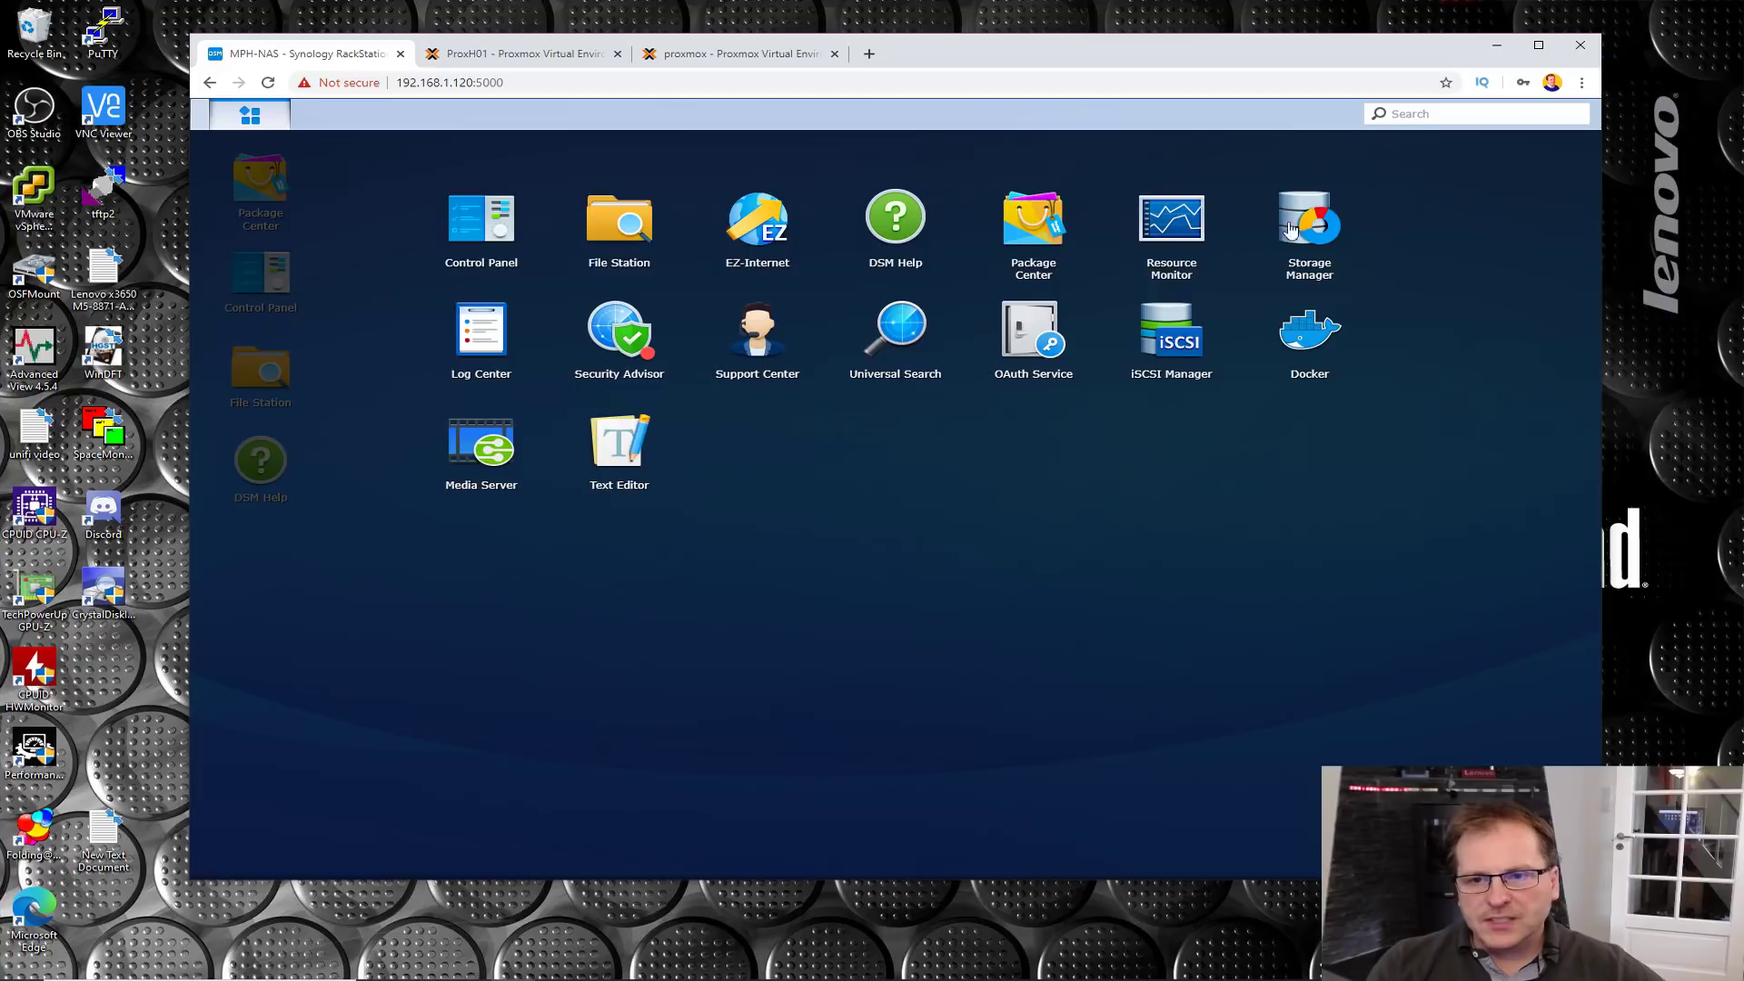
{"action": "left_click", "coordinate": [1280, 227]}
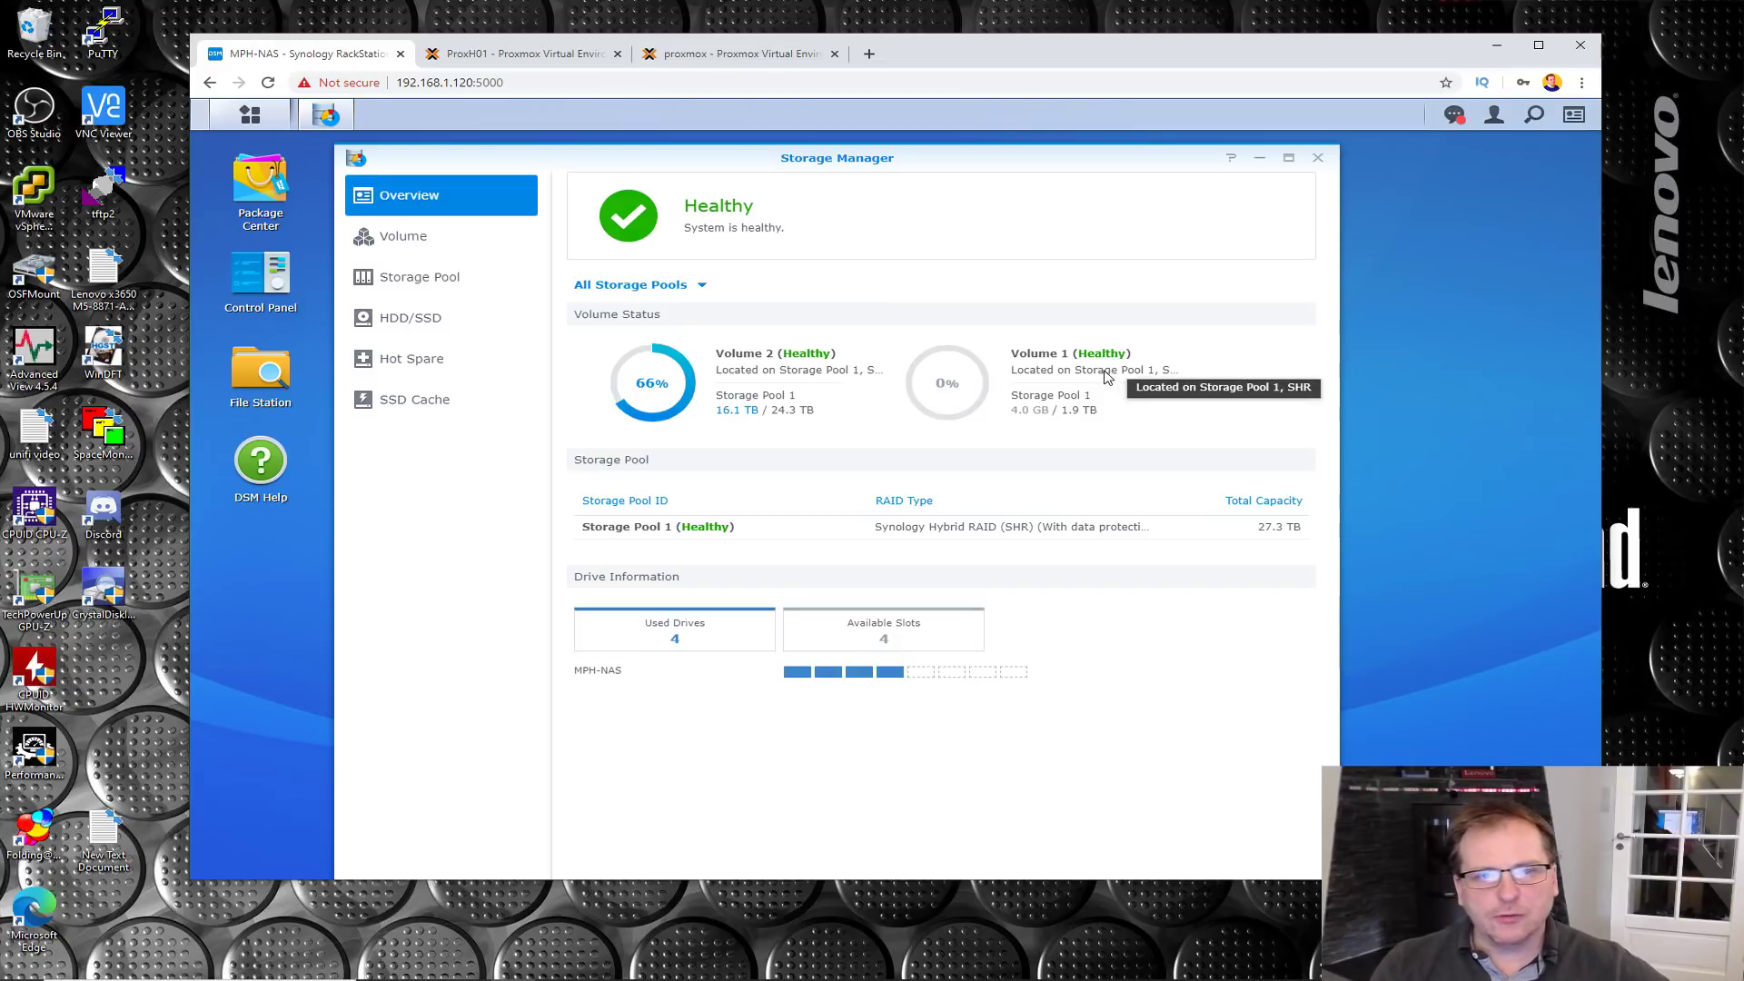
{"action": "left_click", "coordinate": [1315, 161]}
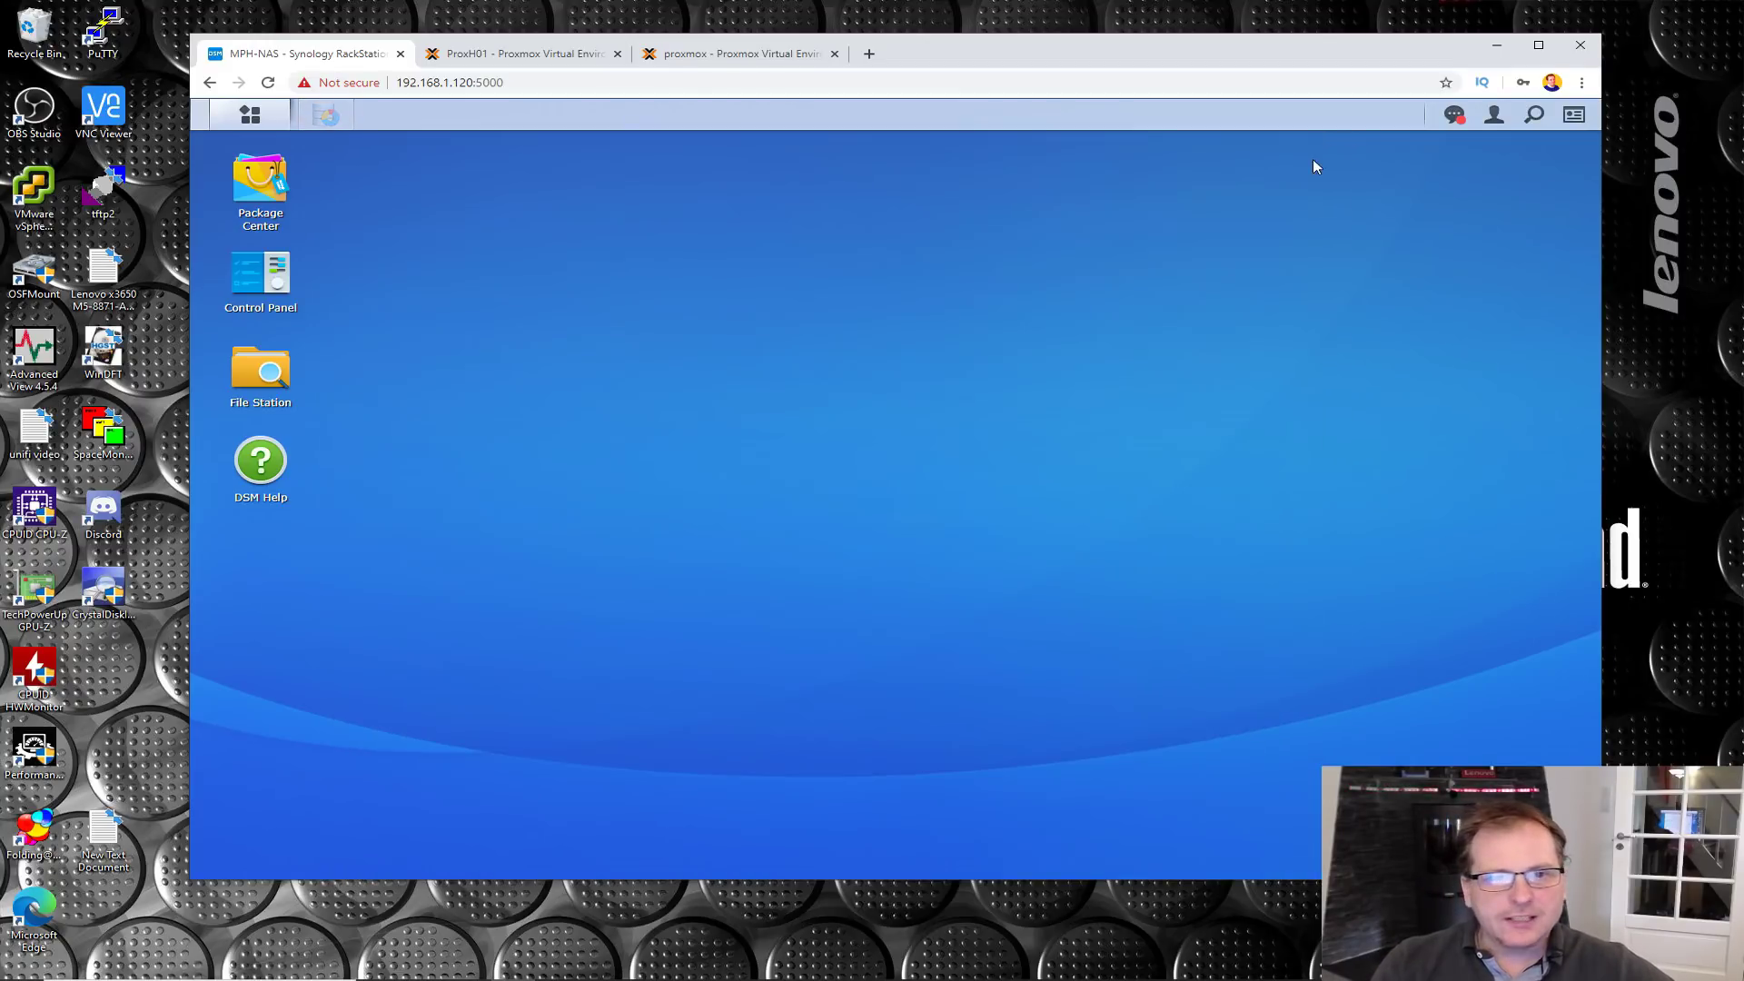
Step: Start creating a new LUN in the NAS's iSCSI Manager and name it MPH-iSCSI-Proxmox01
{"action": "left_click", "coordinate": [250, 118]}
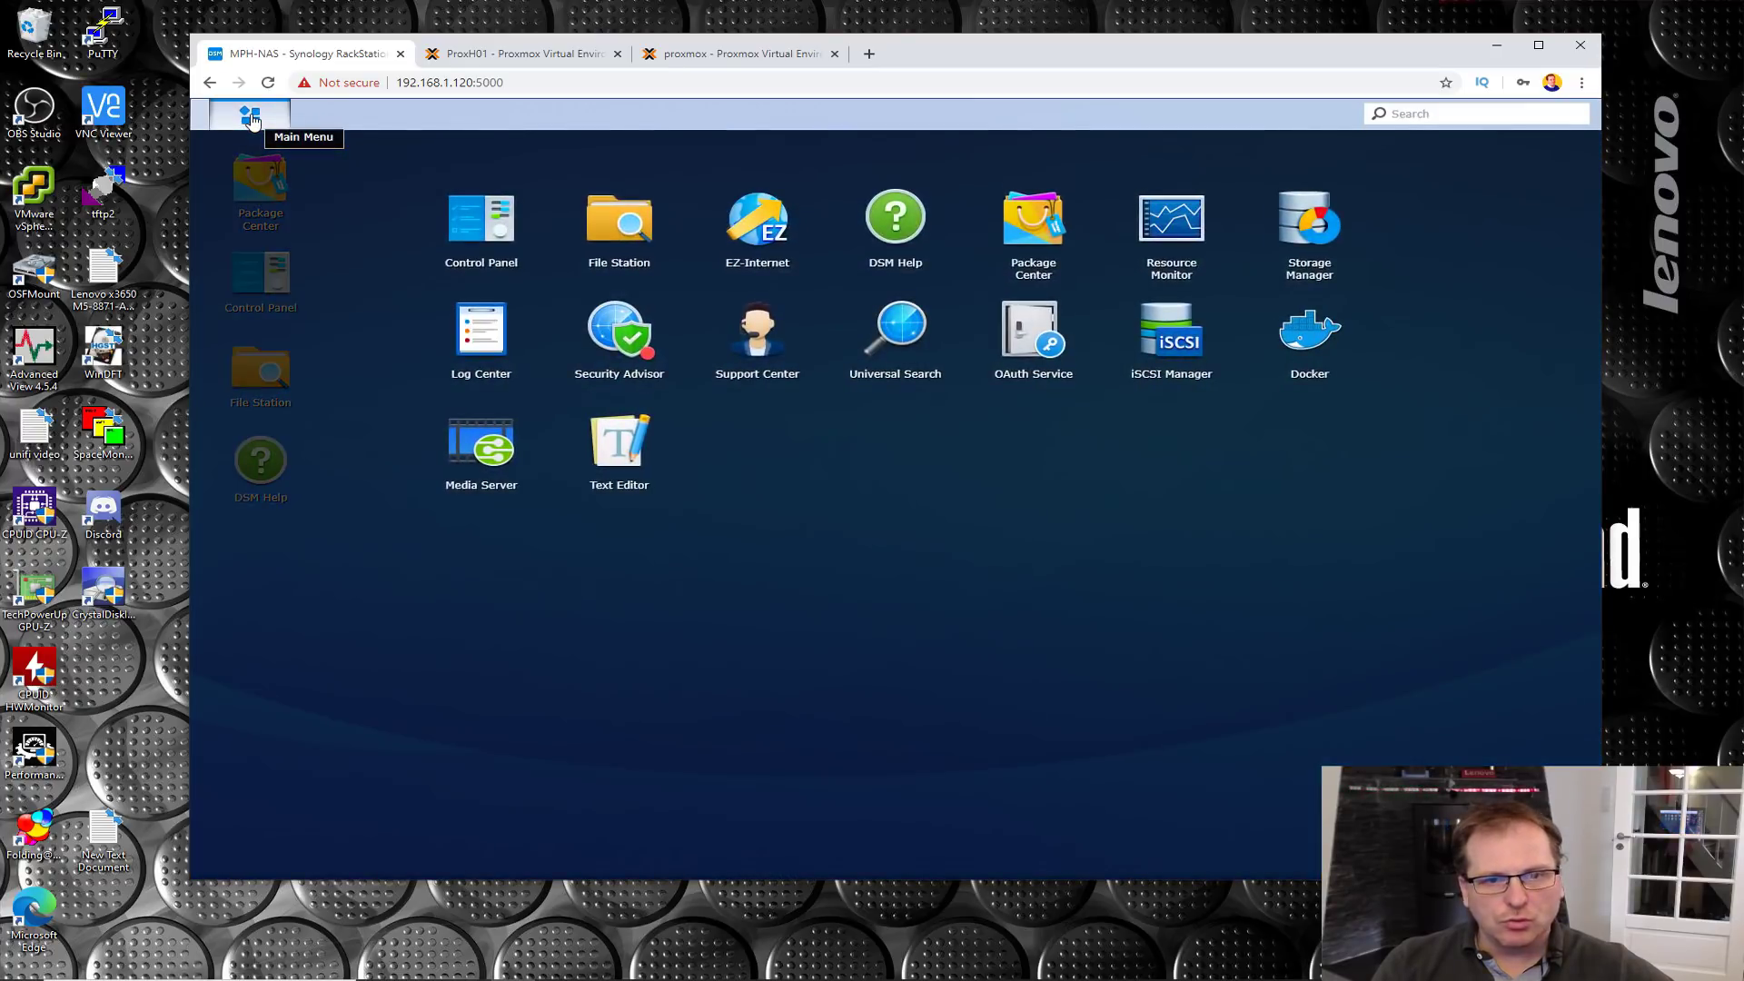
{"action": "left_click", "coordinate": [1172, 332]}
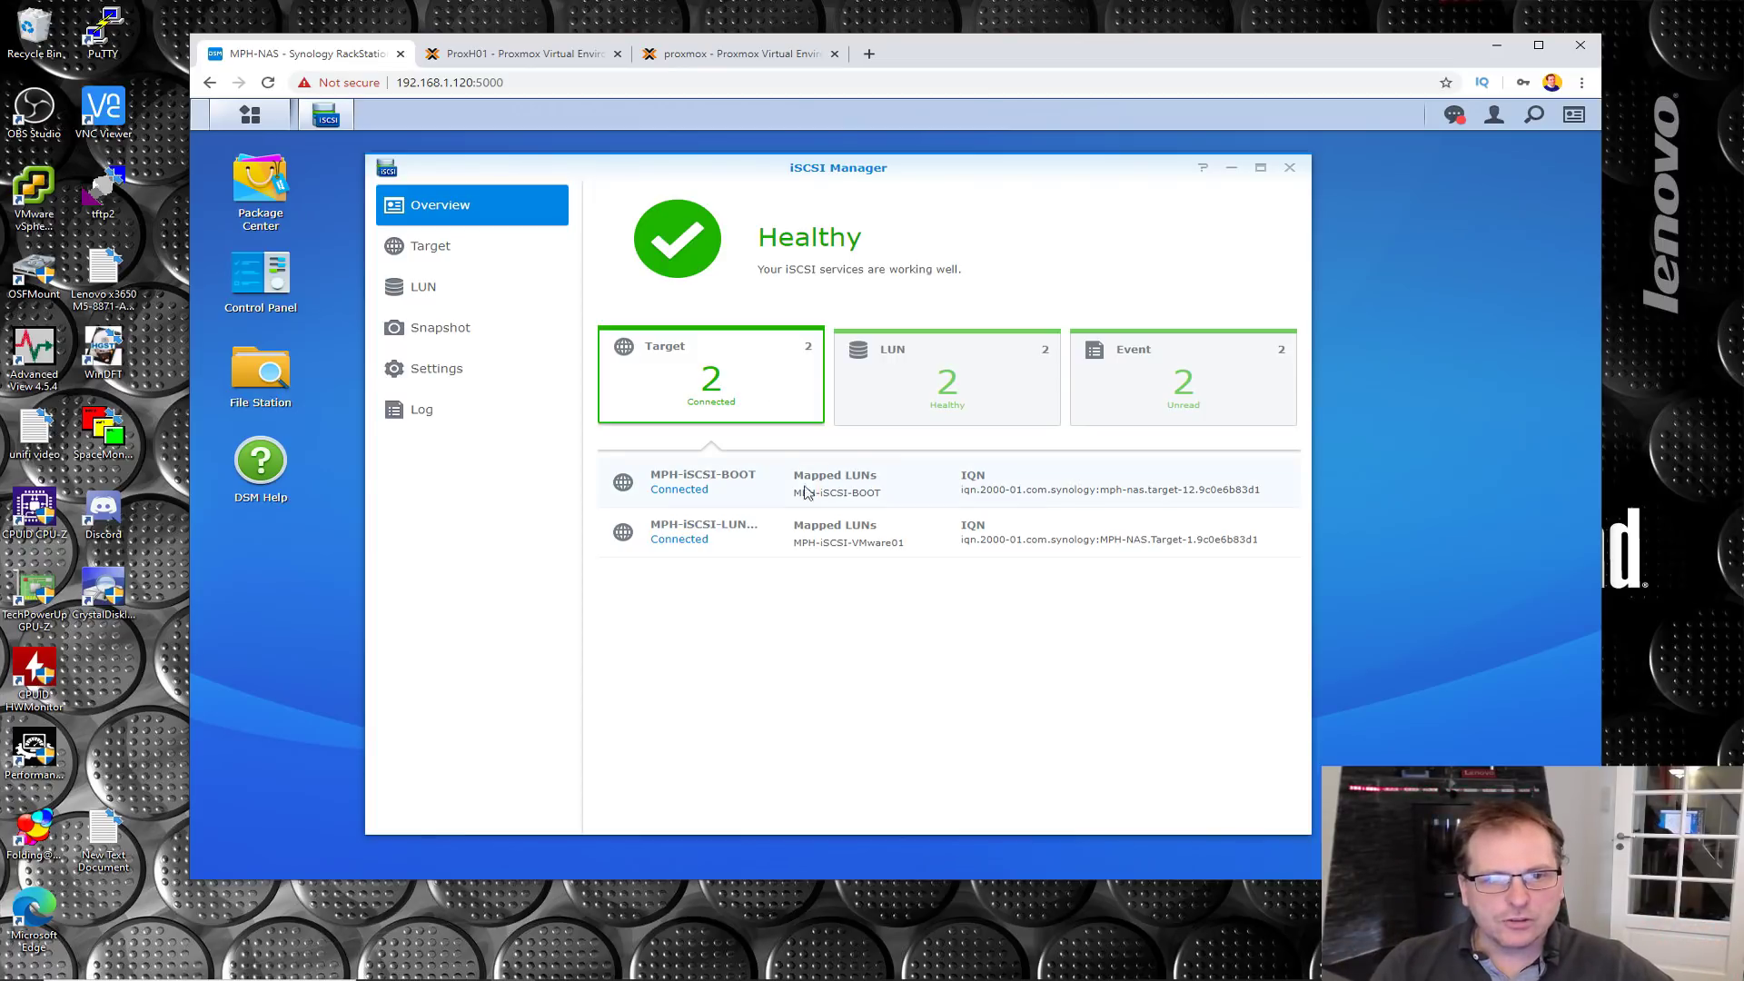
{"action": "left_click", "coordinate": [431, 296]}
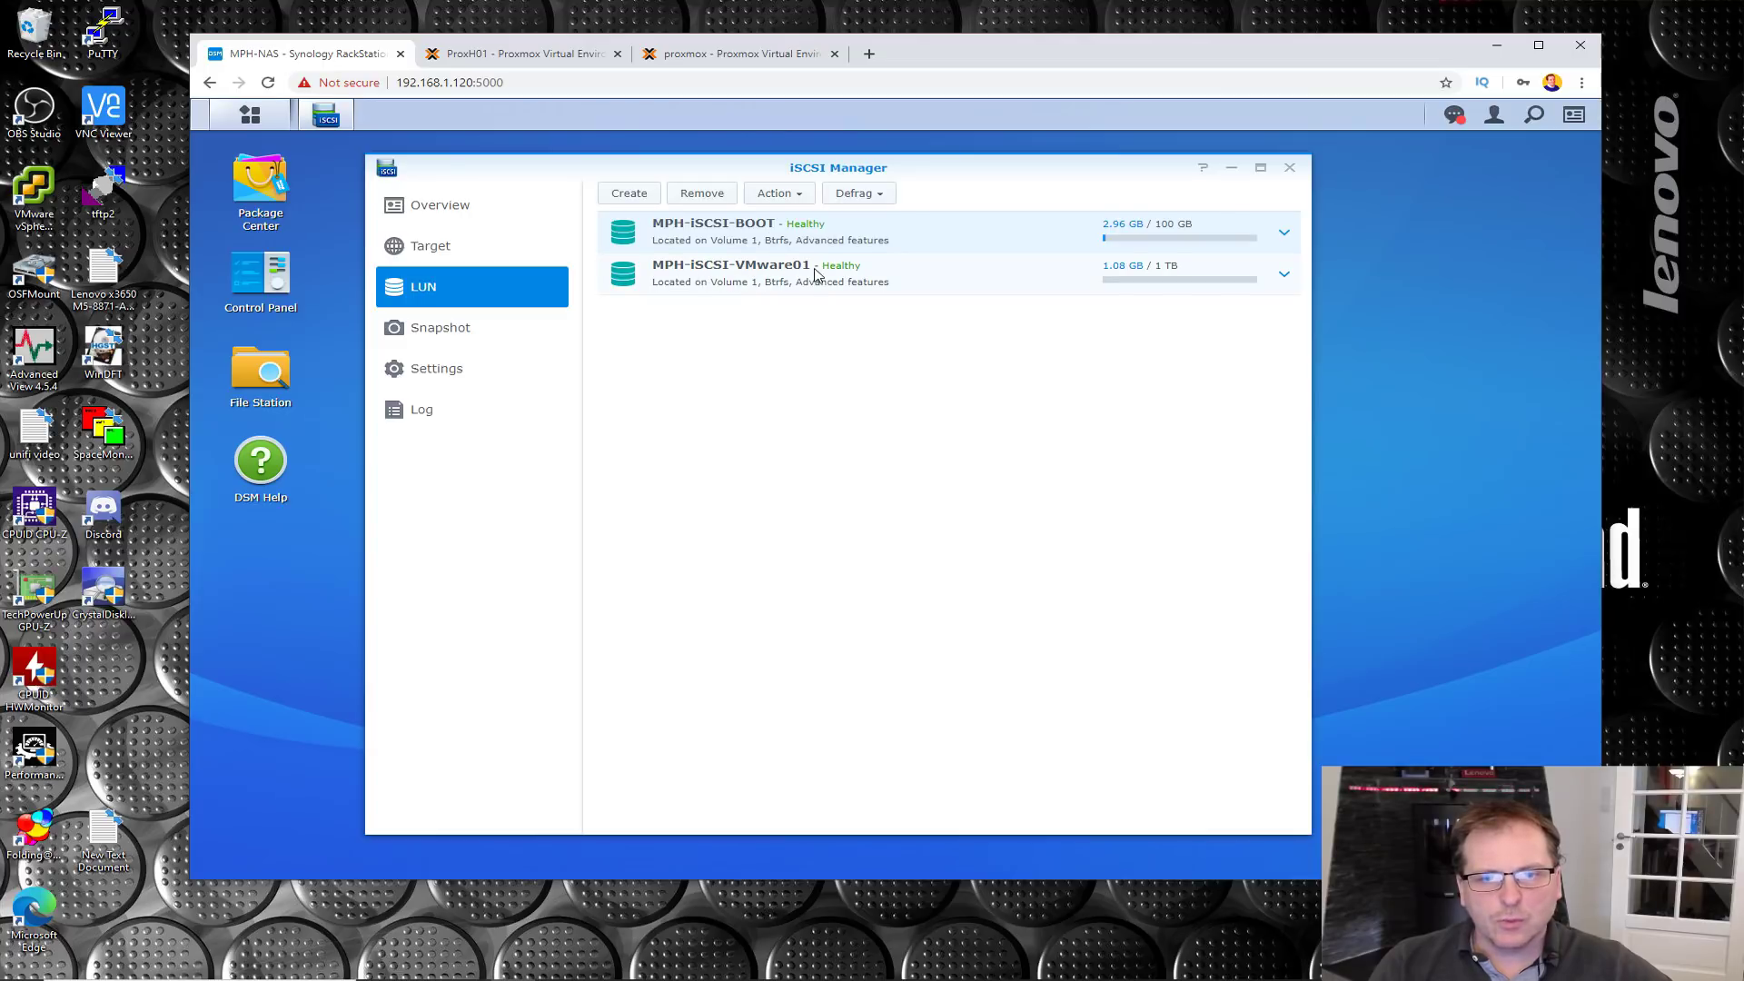
{"action": "left_click", "coordinate": [631, 195]}
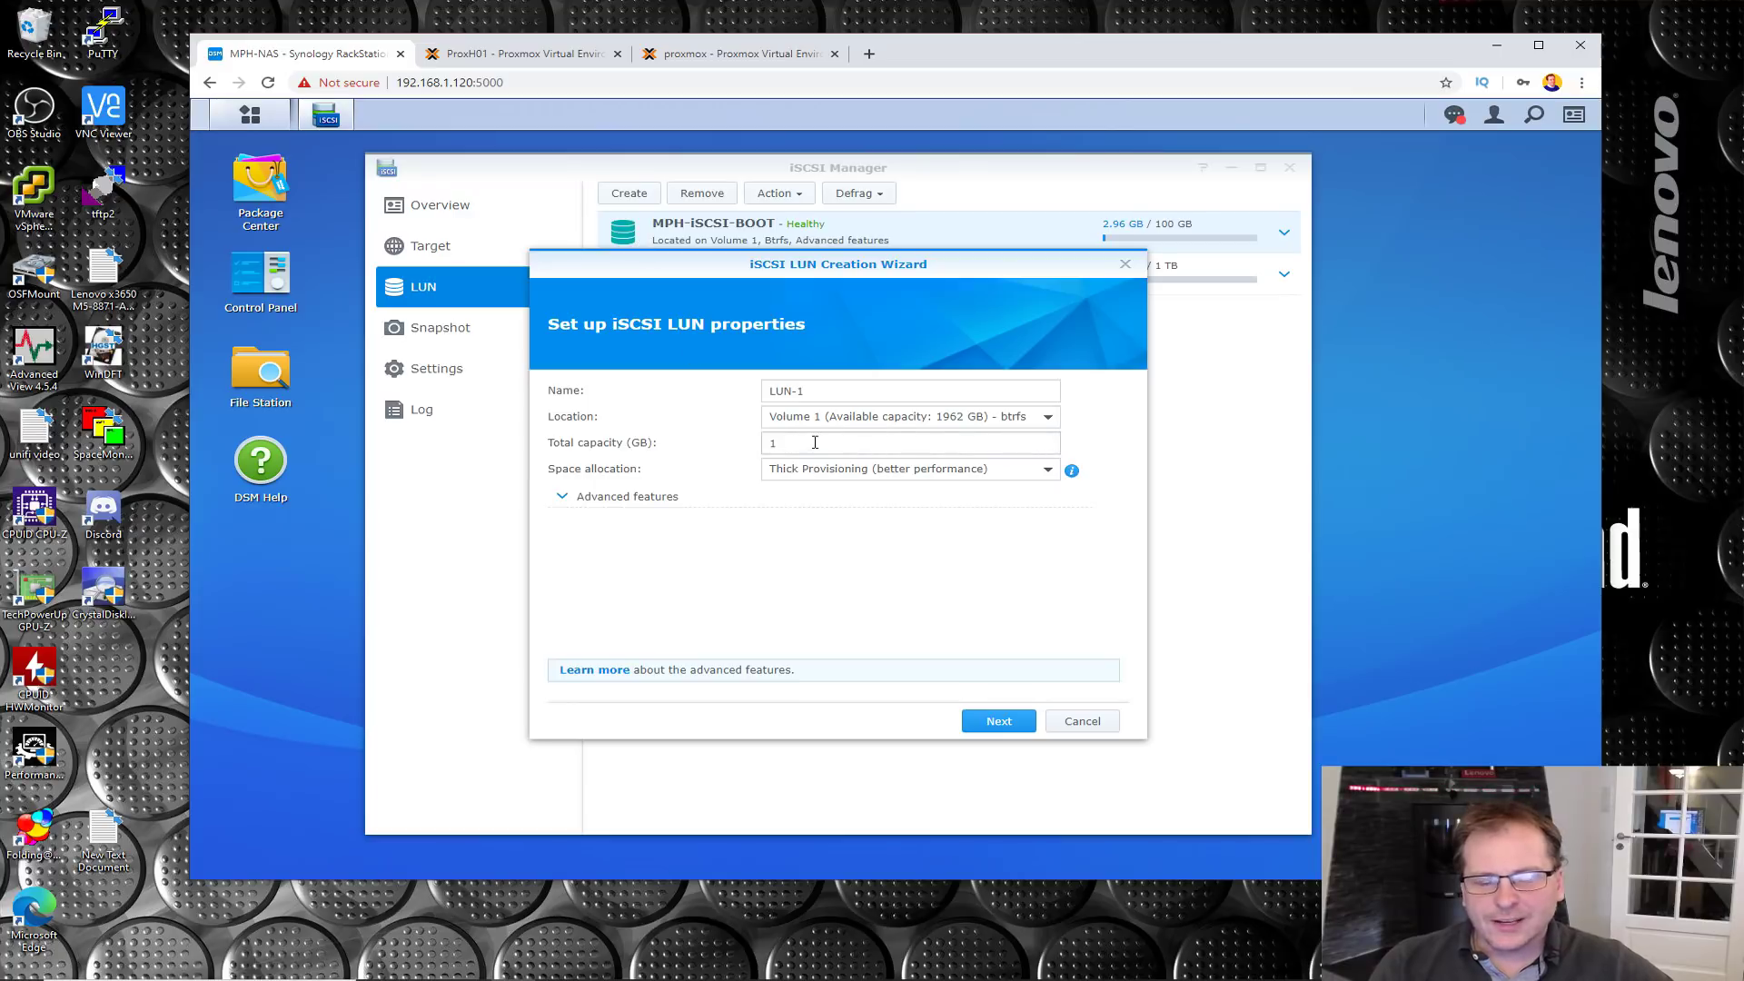
{"action": "left_click_drag", "start_coordinate": [972, 268], "coordinate": [973, 331]}
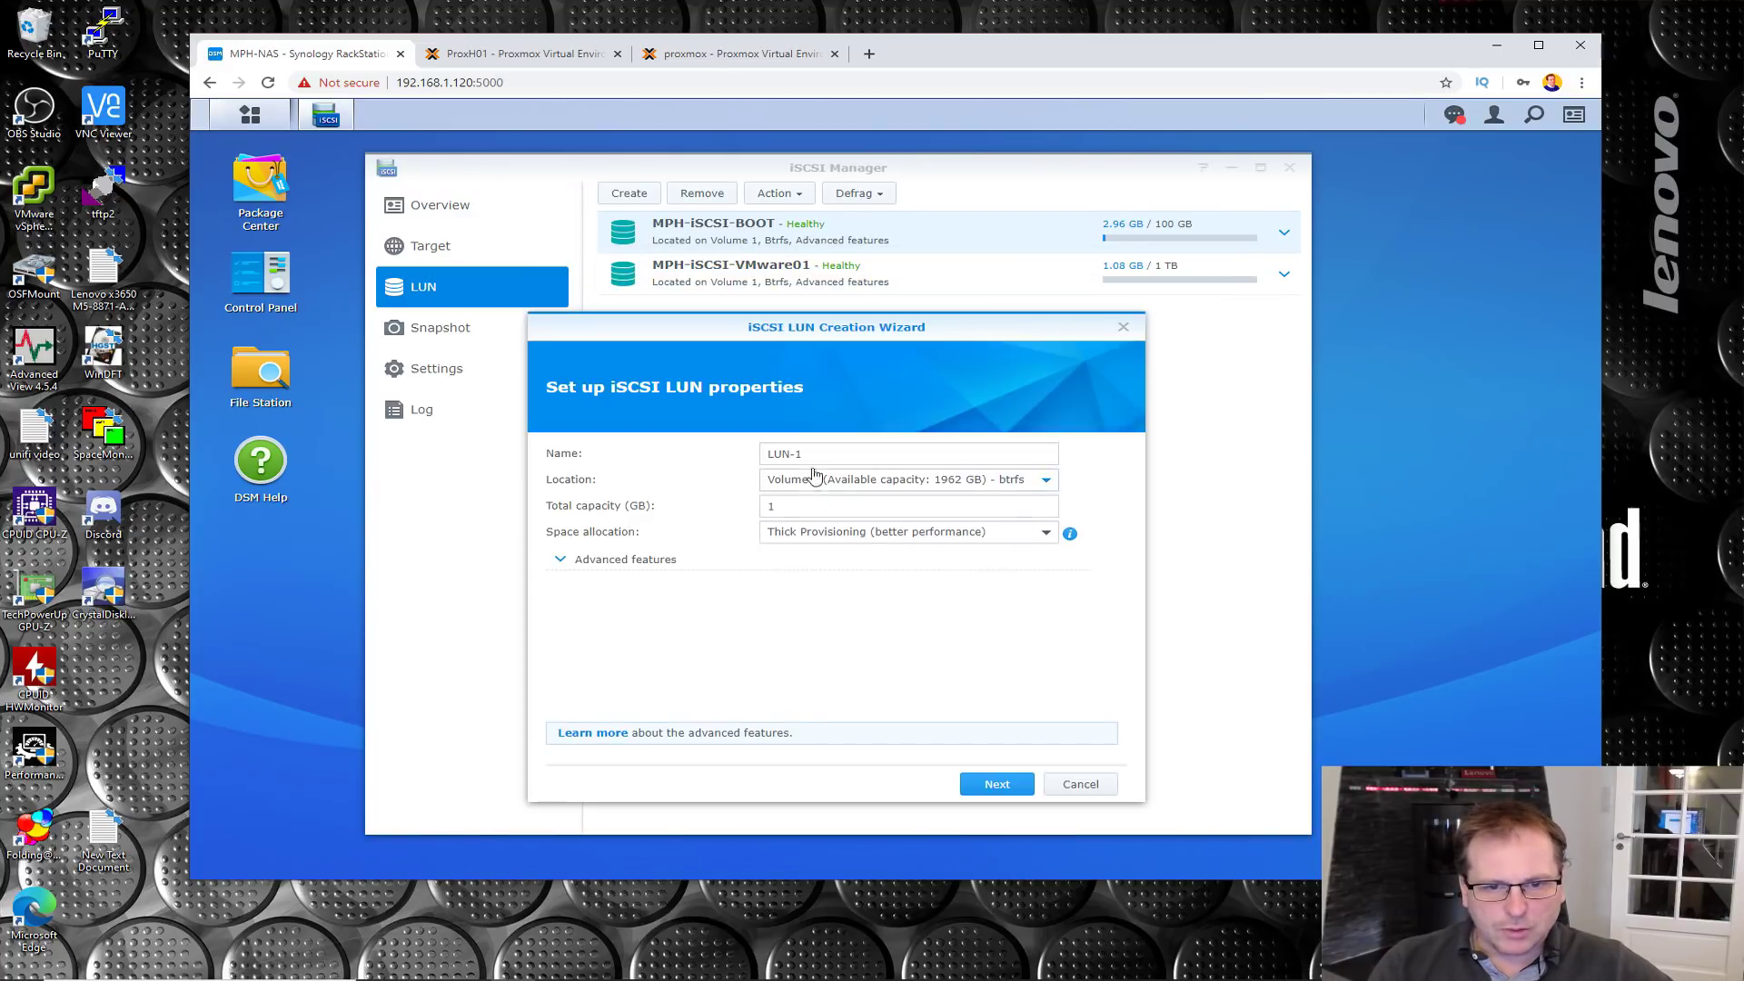
{"action": "triple_click", "coordinate": [818, 452]}
{"action": "type", "text": "MPH-iSCSI-Proxmox01"}
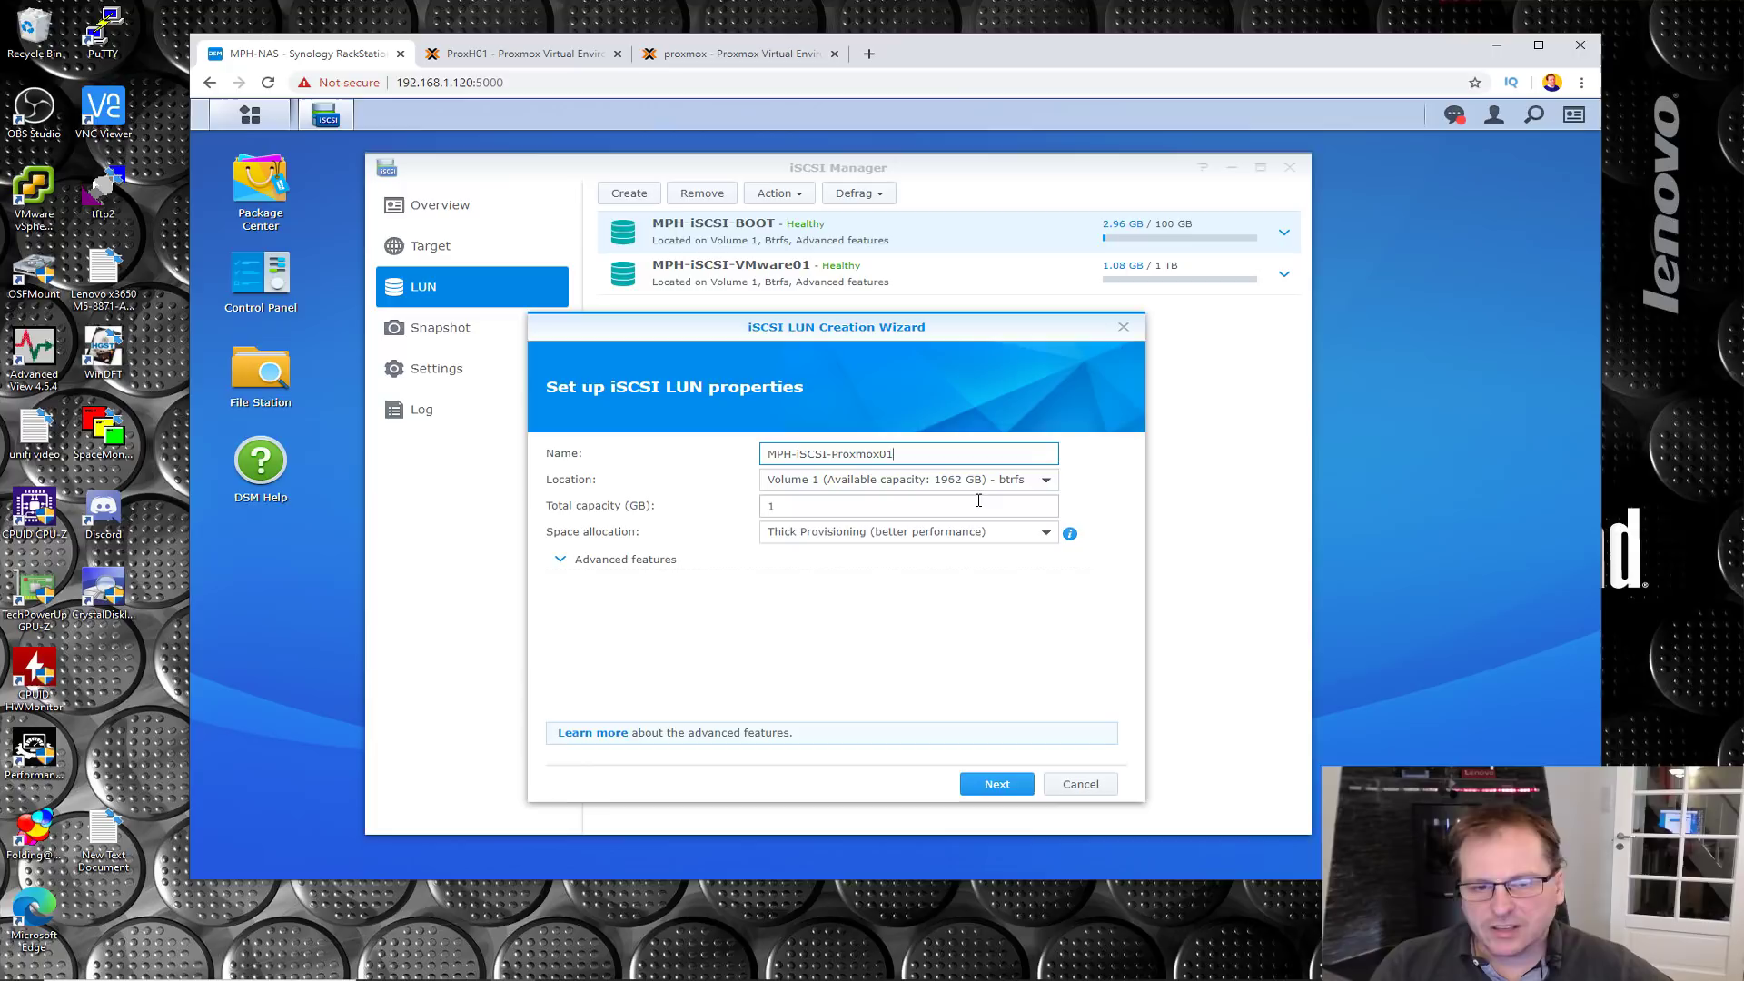
Step: Place the LUN on Volume 1 with 1024 GB total capacity and Thin Provisioning, keeping the default advanced features
{"action": "left_click", "coordinate": [1046, 482]}
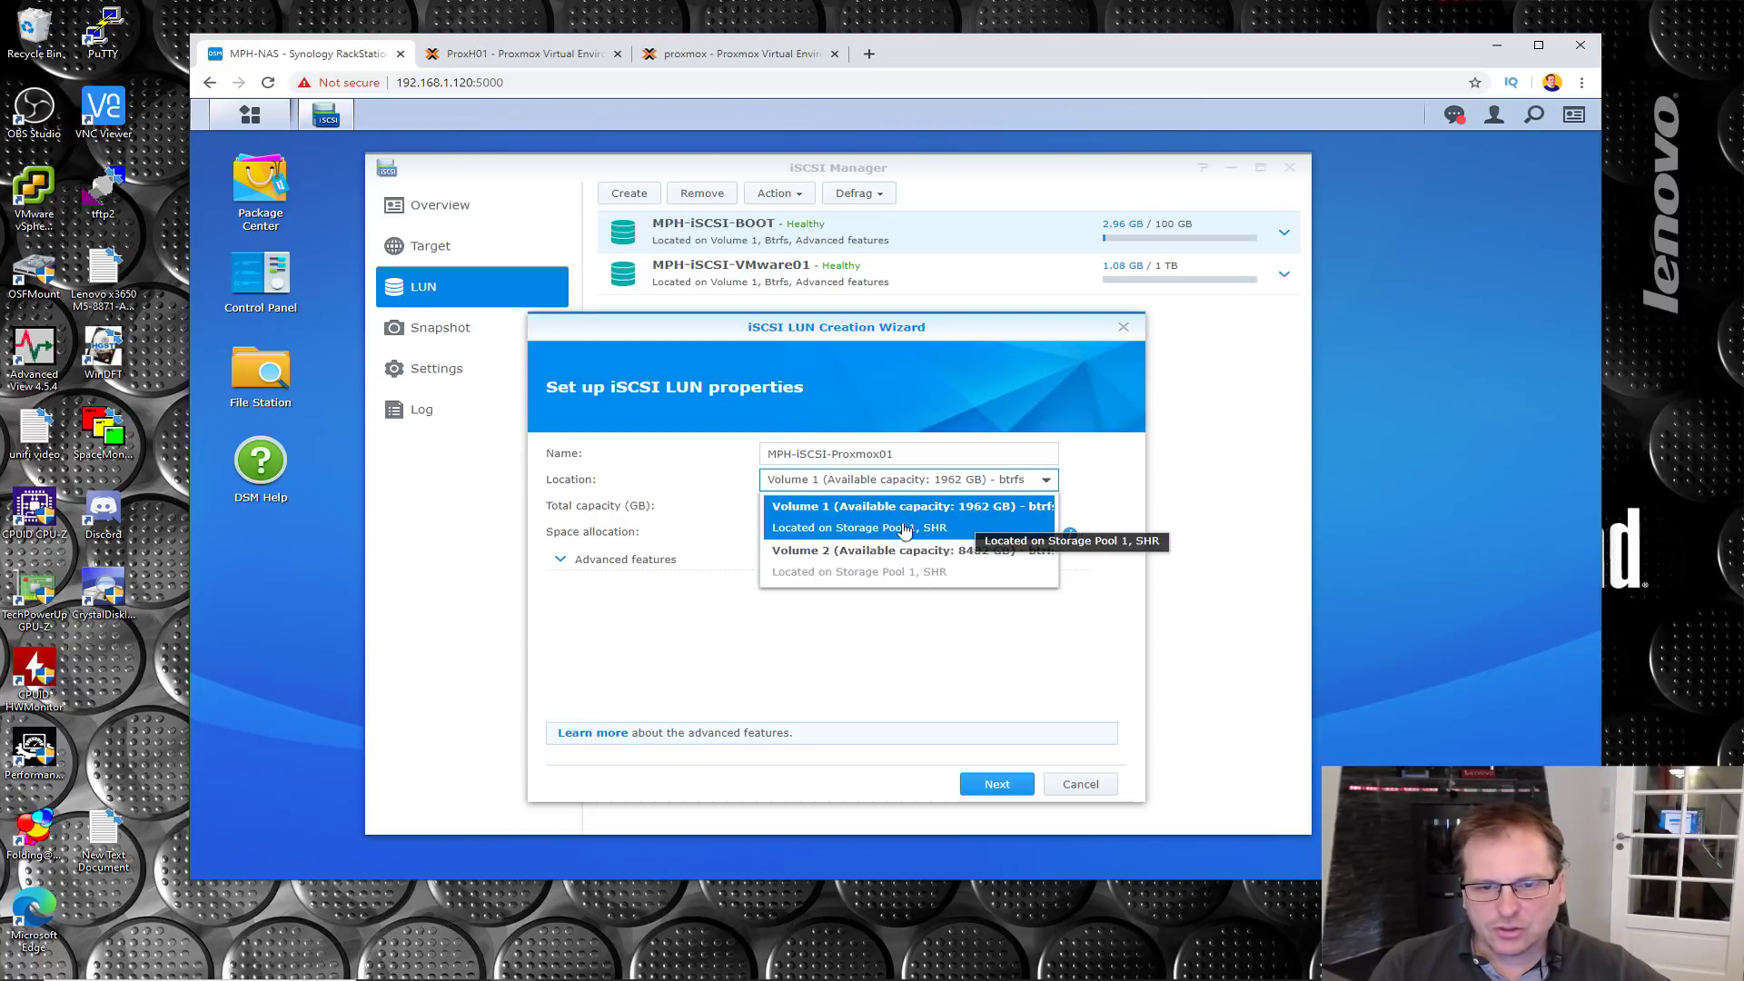
{"action": "left_click", "coordinate": [995, 522]}
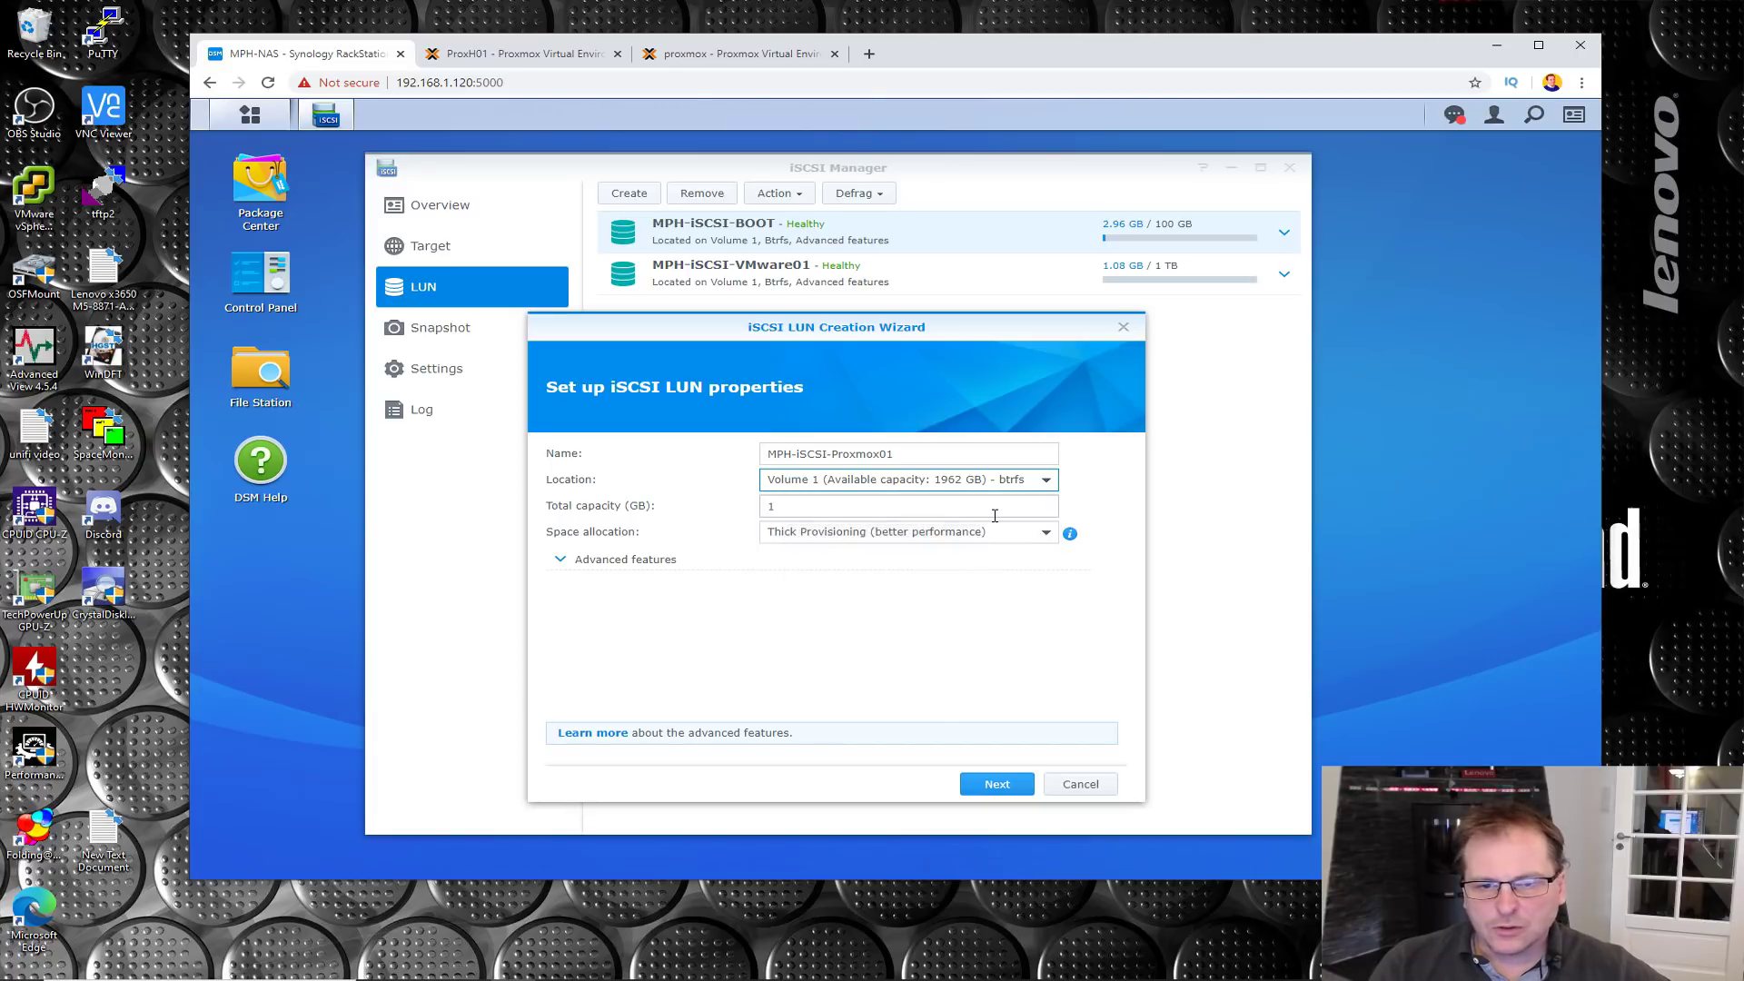
{"action": "left_click", "coordinate": [786, 507]}
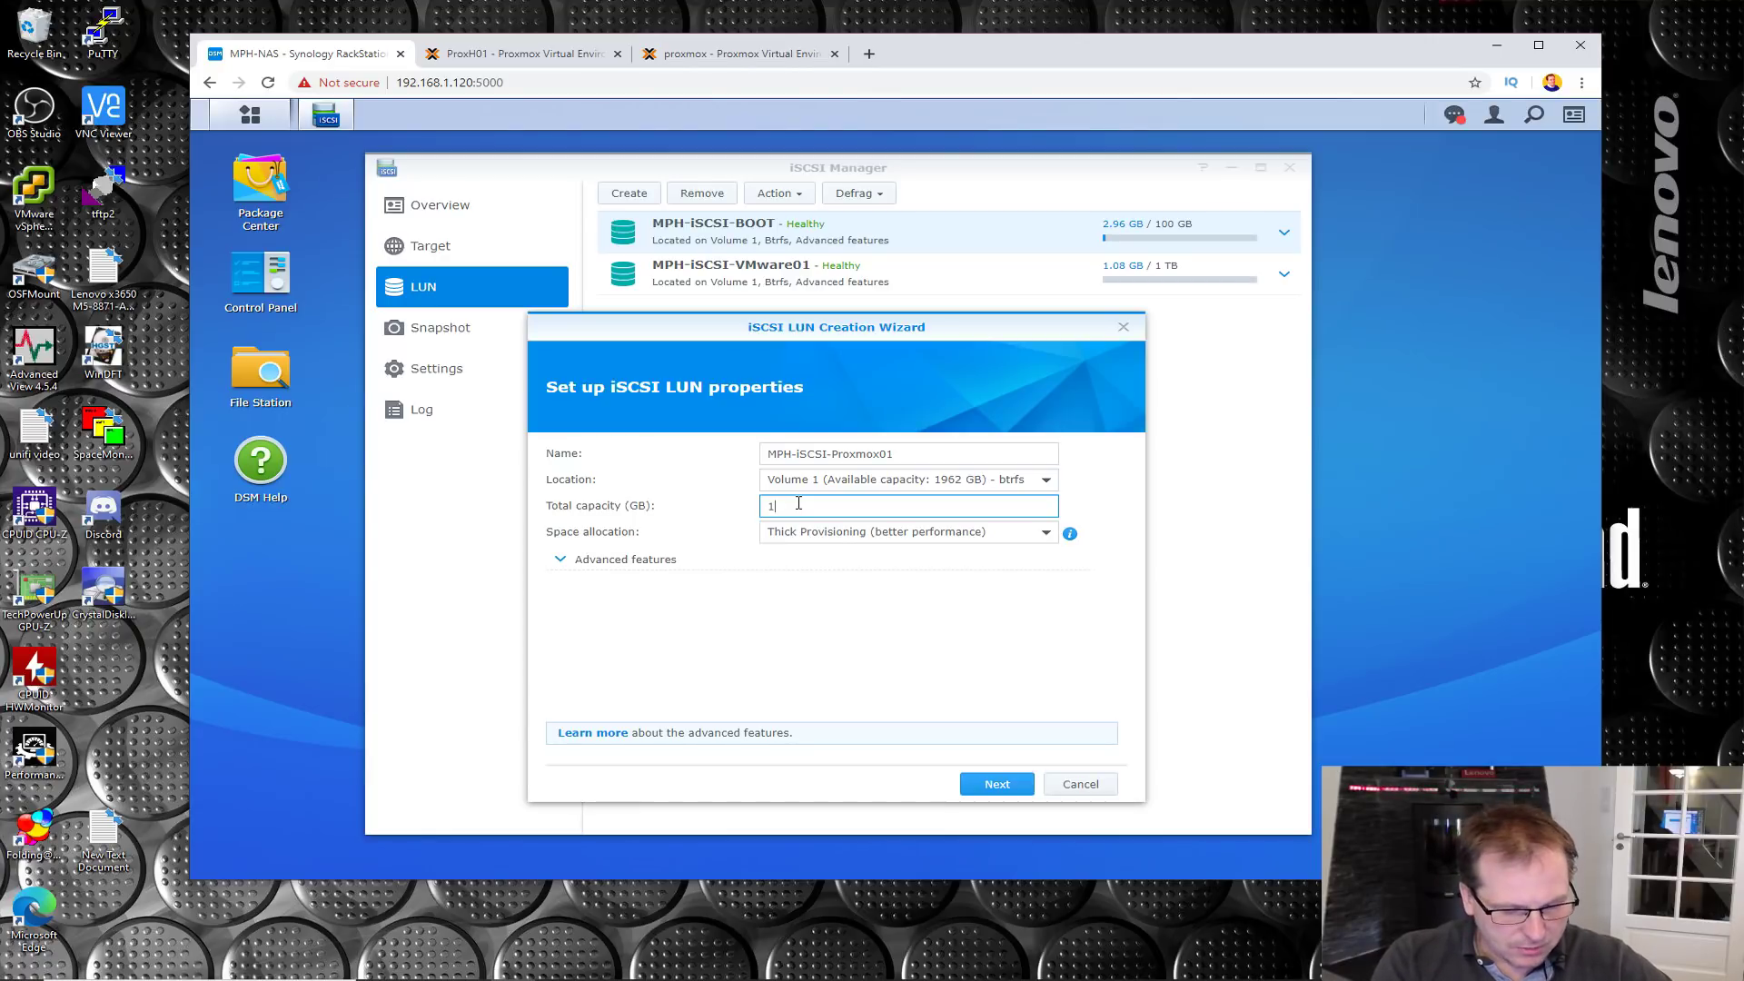
{"action": "type", "text": "024"}
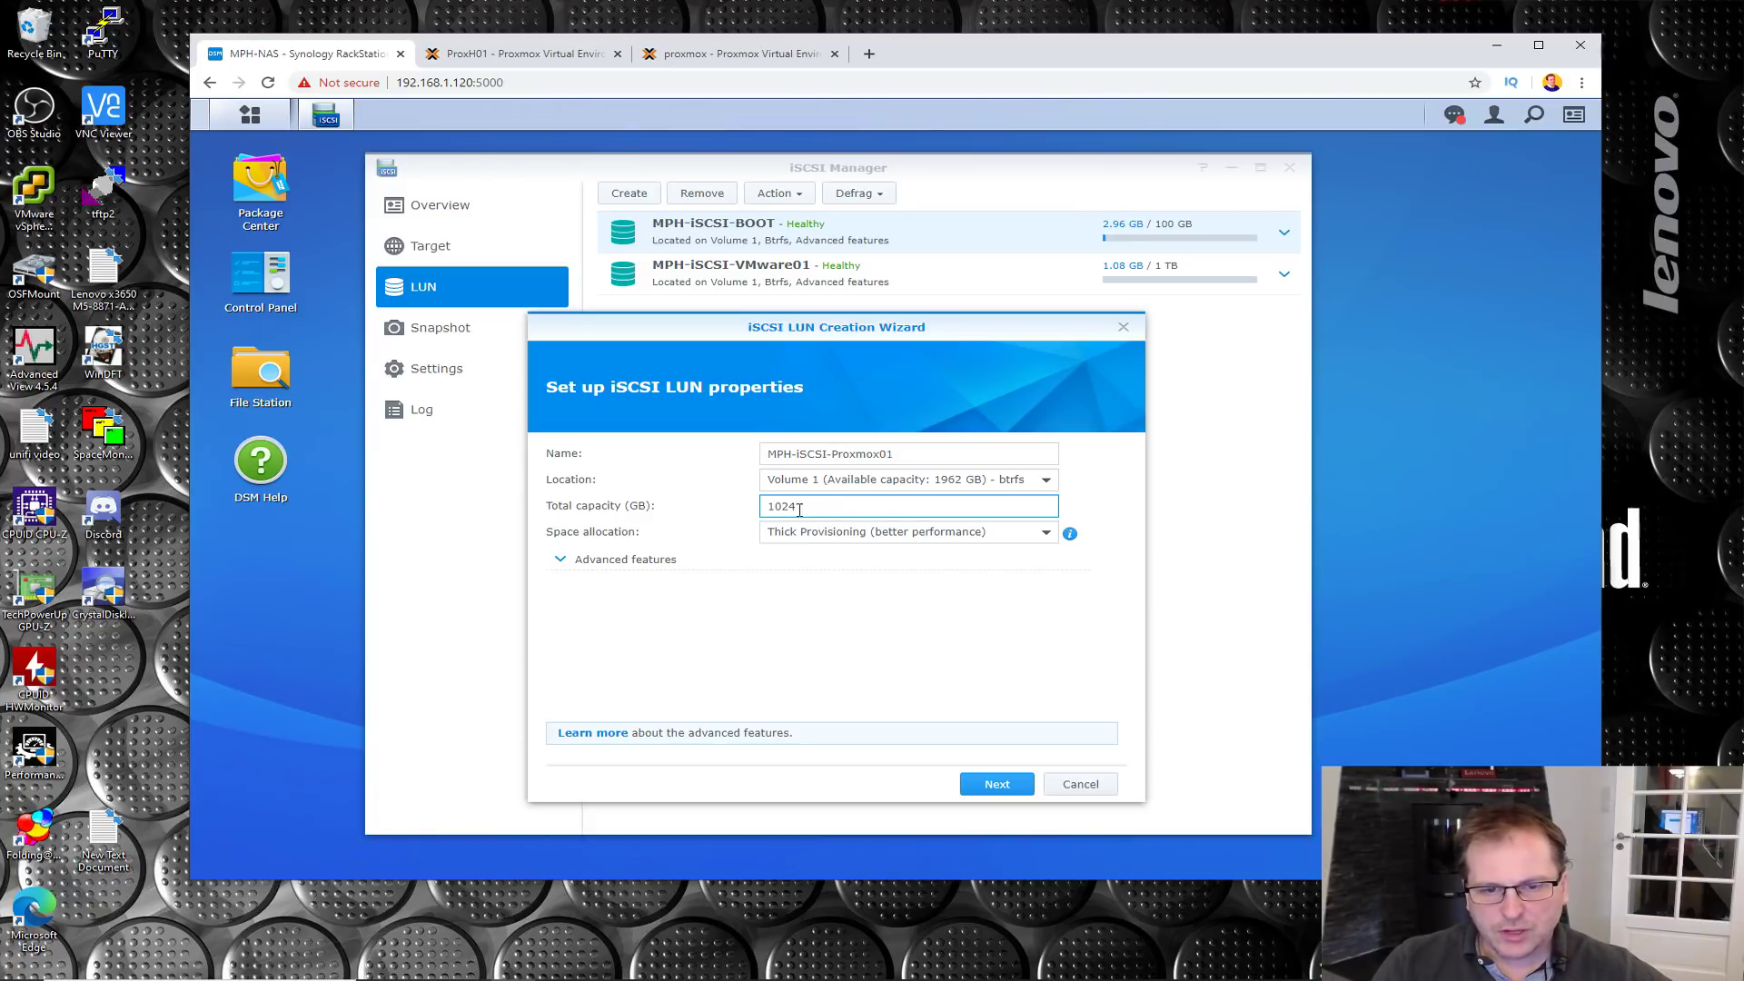
{"action": "left_click", "coordinate": [1046, 534]}
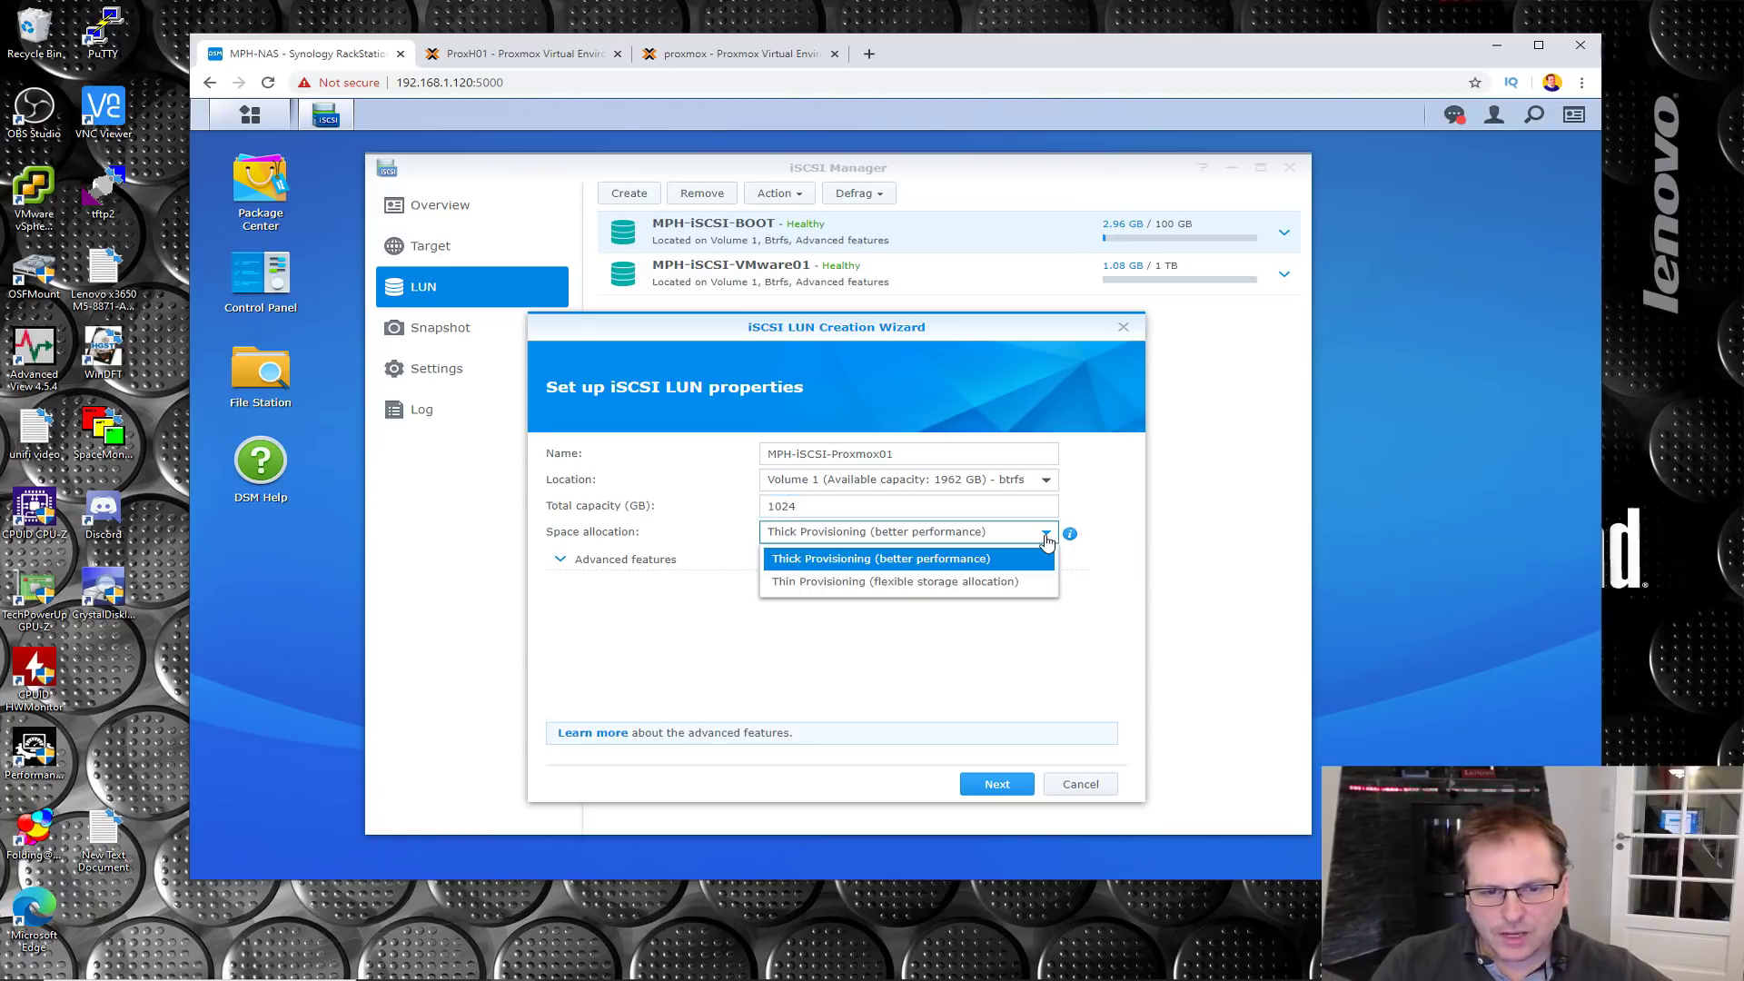
{"action": "left_click", "coordinate": [789, 584]}
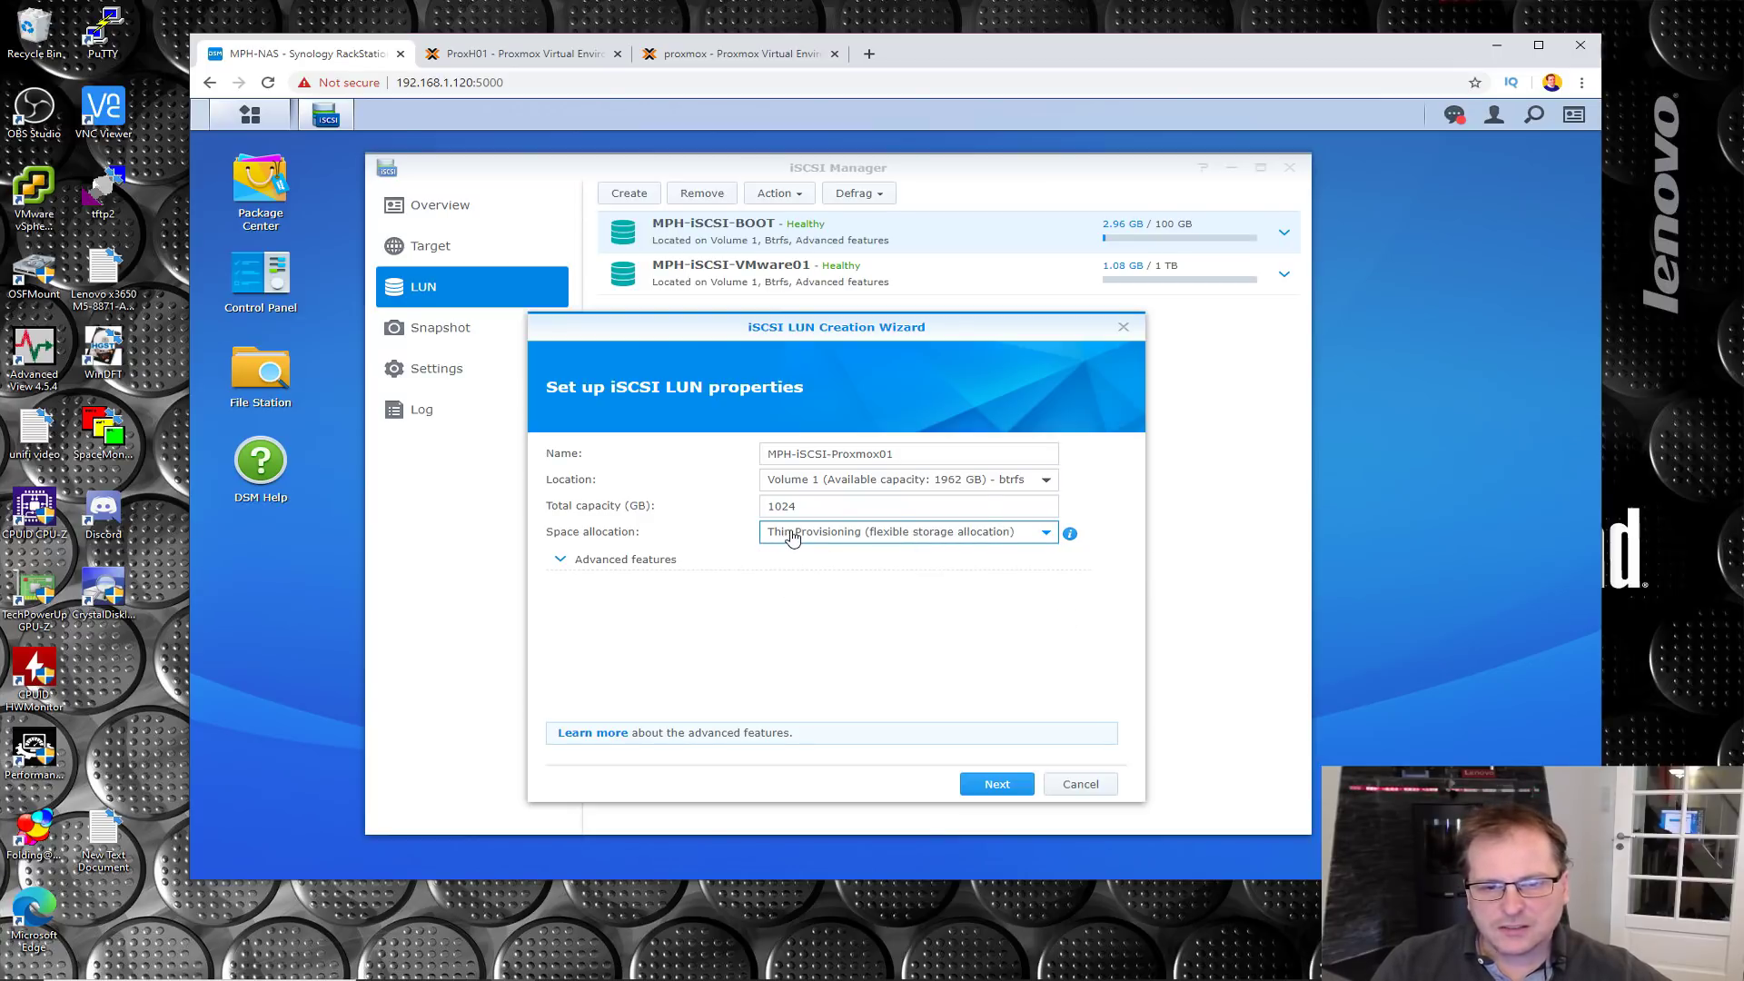
{"action": "left_click", "coordinate": [563, 564]}
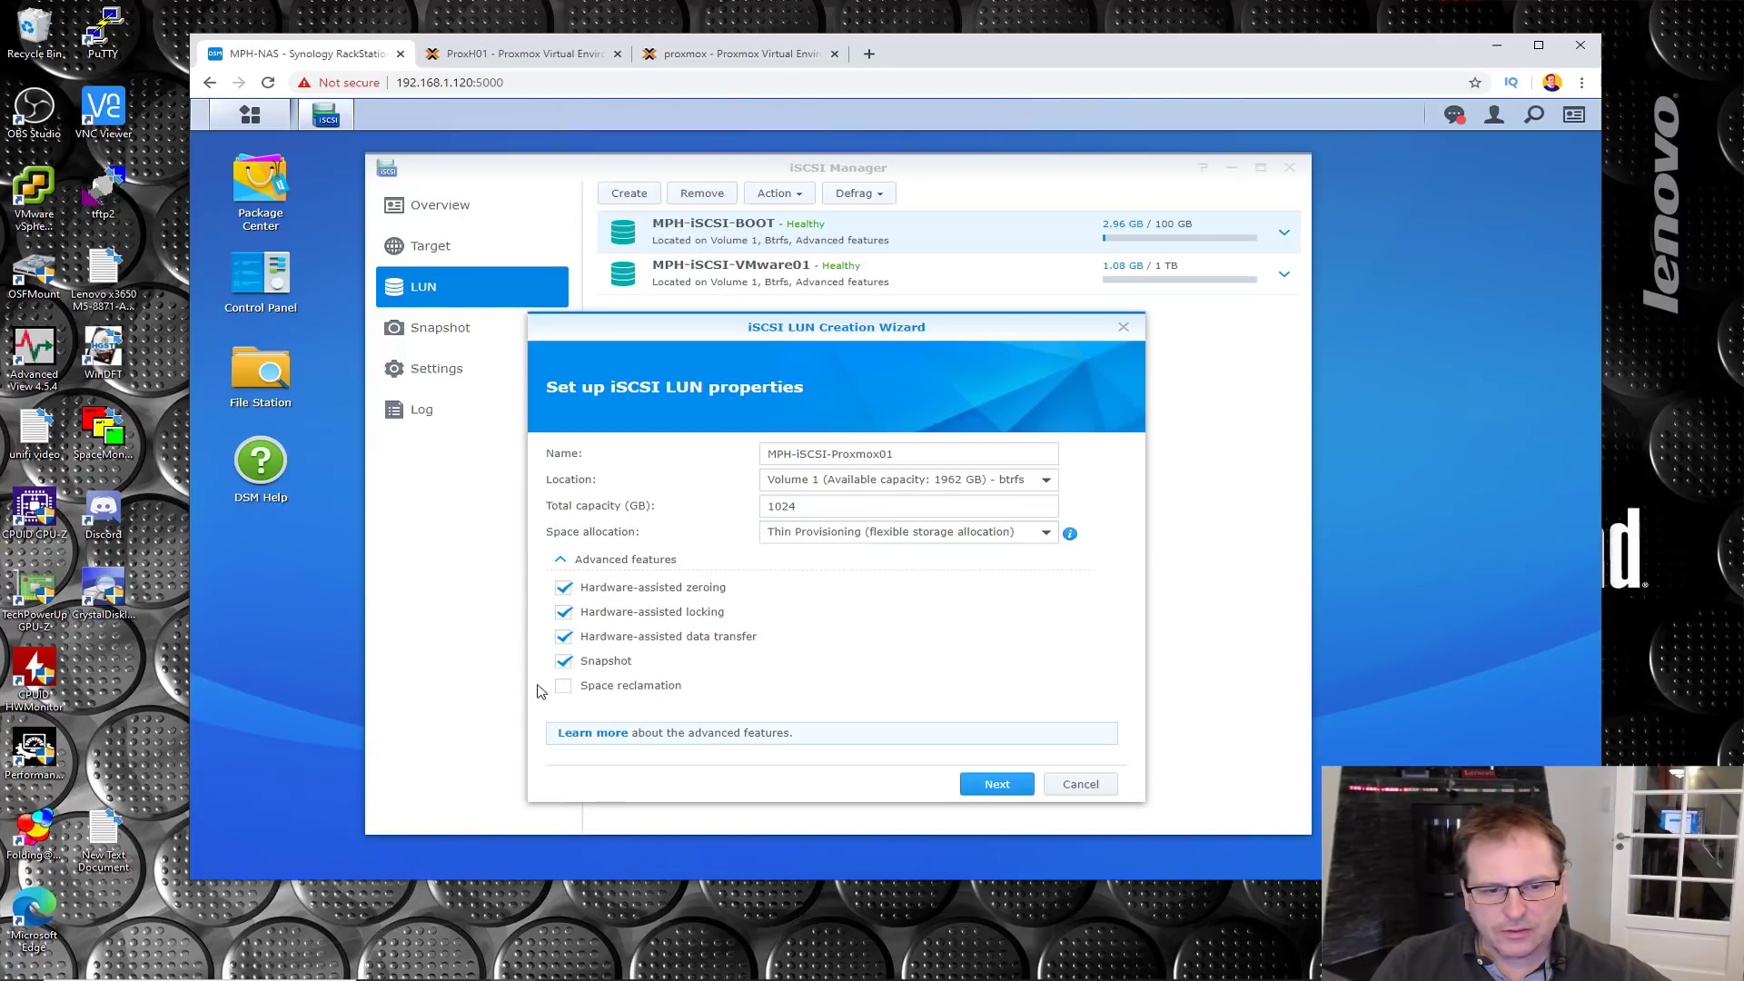
{"action": "left_click", "coordinate": [561, 559]}
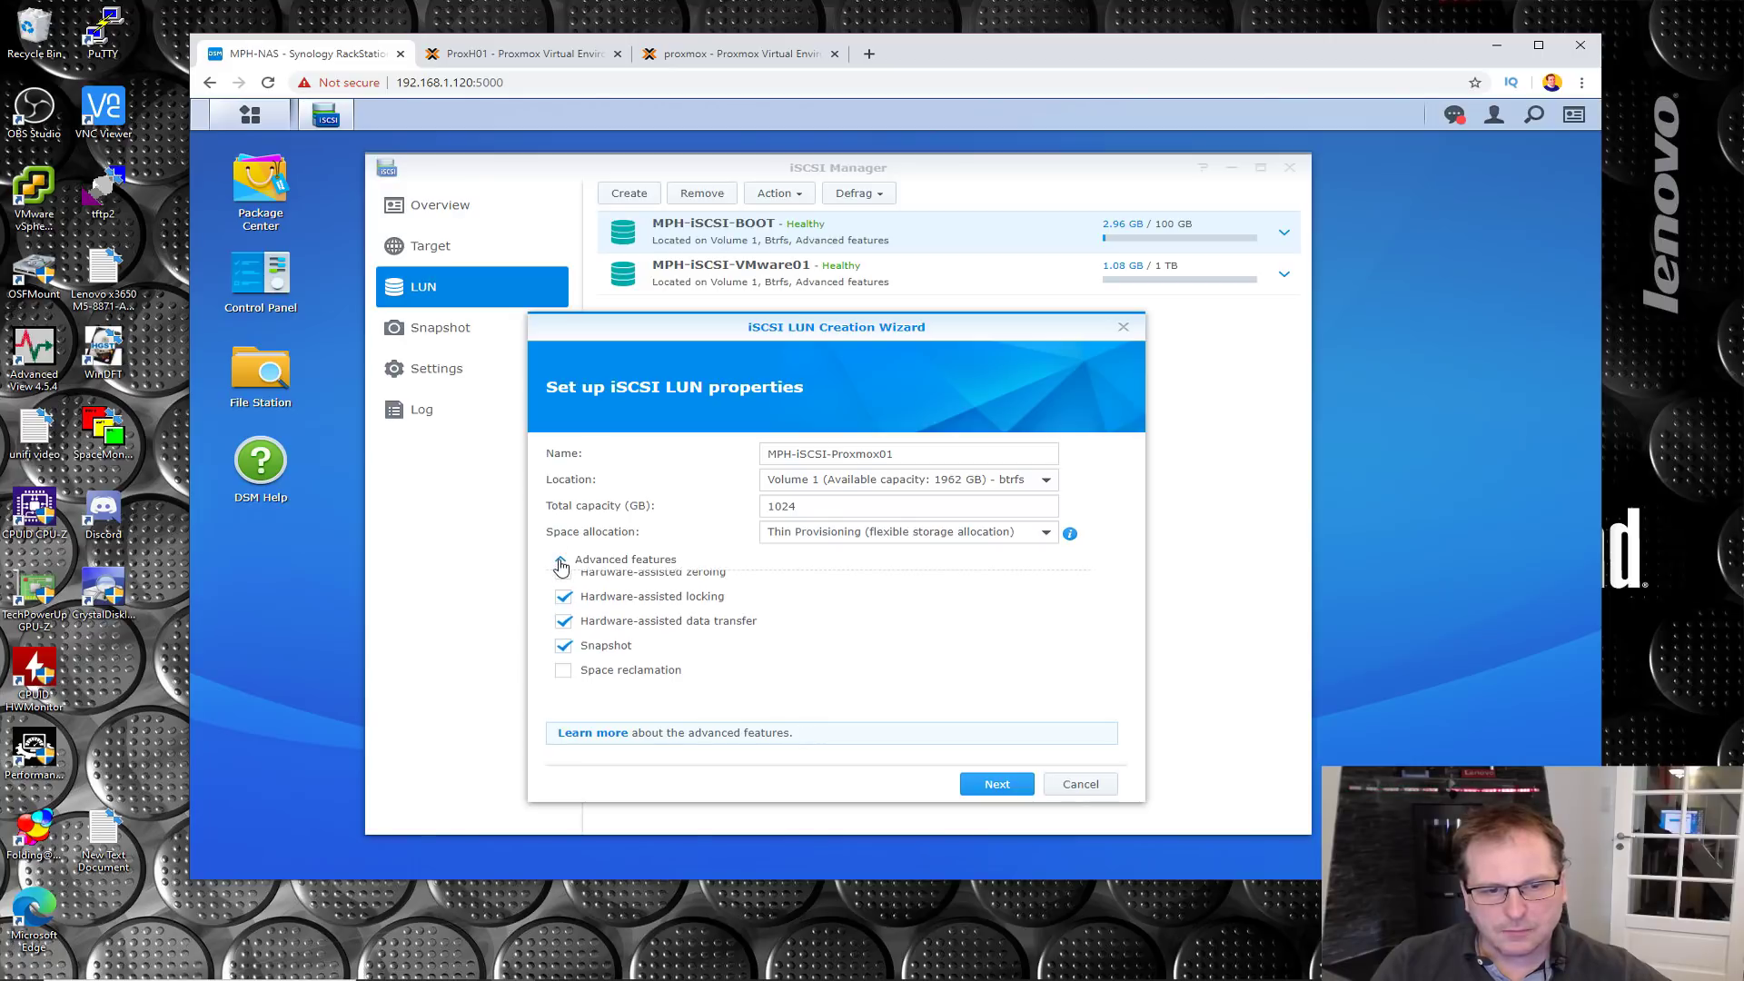
{"action": "left_click", "coordinate": [991, 786]}
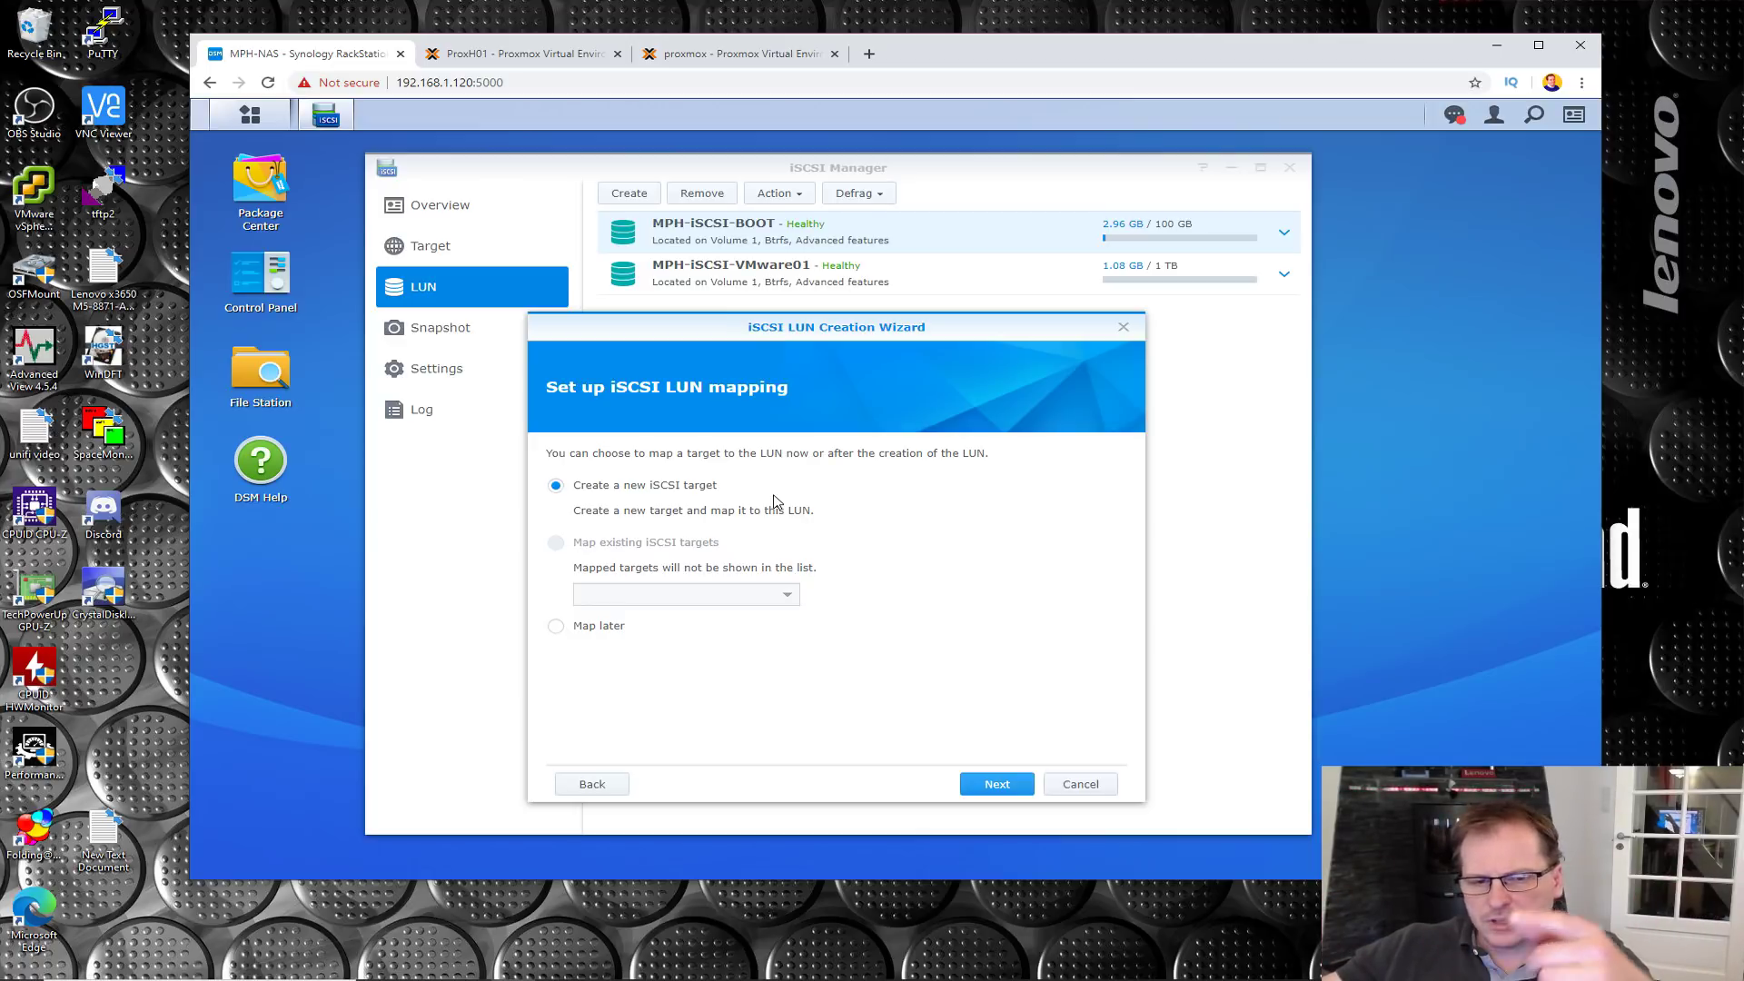
Step: Map the LUN to a new iSCSI target named MPH-iSCSI-Proxmox01 without CHAP and apply the settings
{"action": "left_click", "coordinate": [1000, 792]}
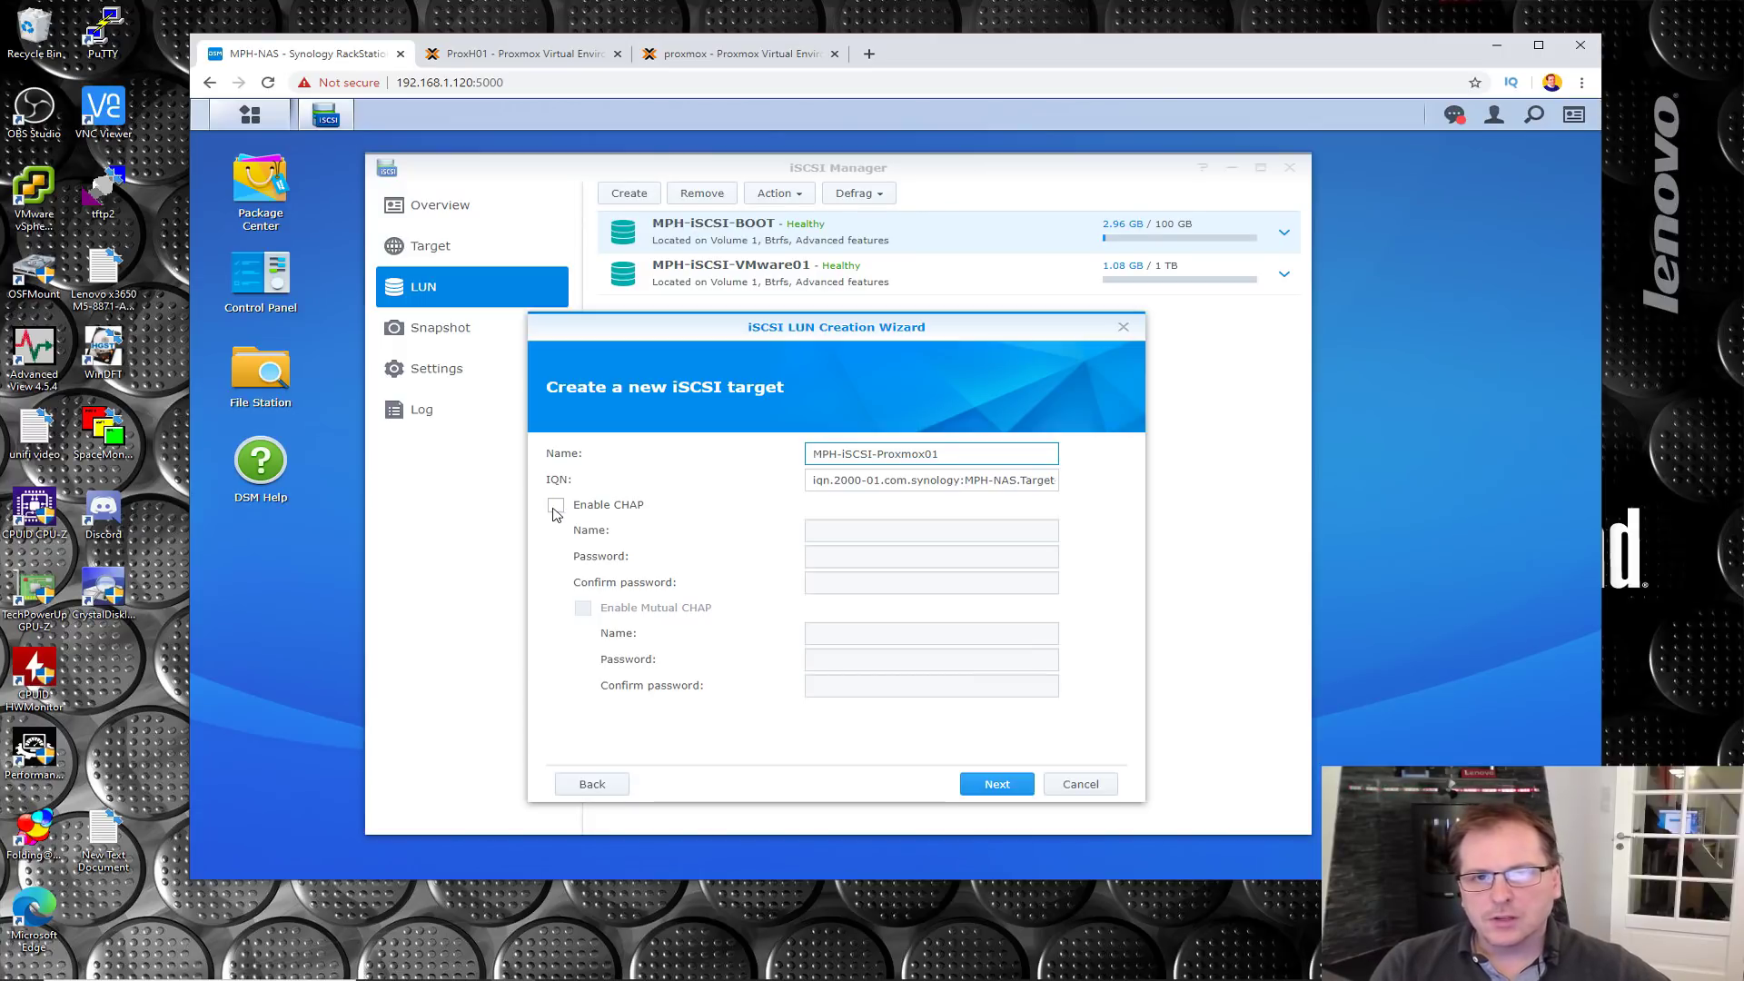
{"action": "left_click", "coordinate": [556, 506]}
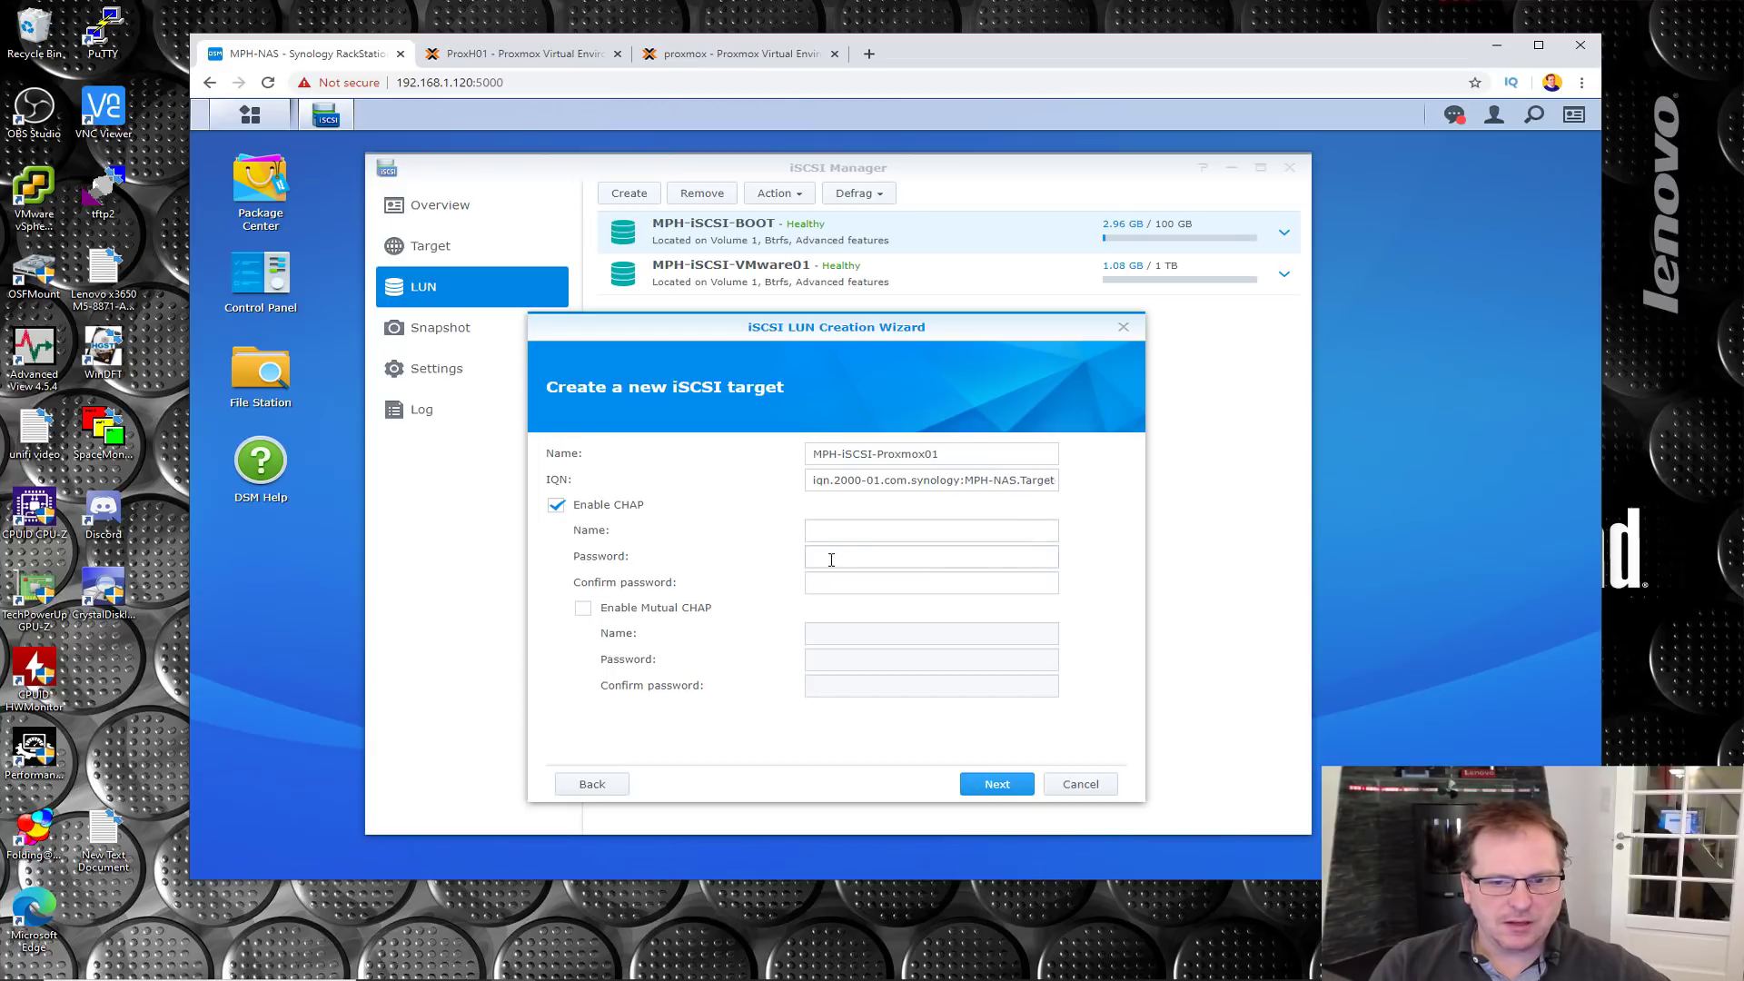
{"action": "left_click", "coordinate": [556, 506]}
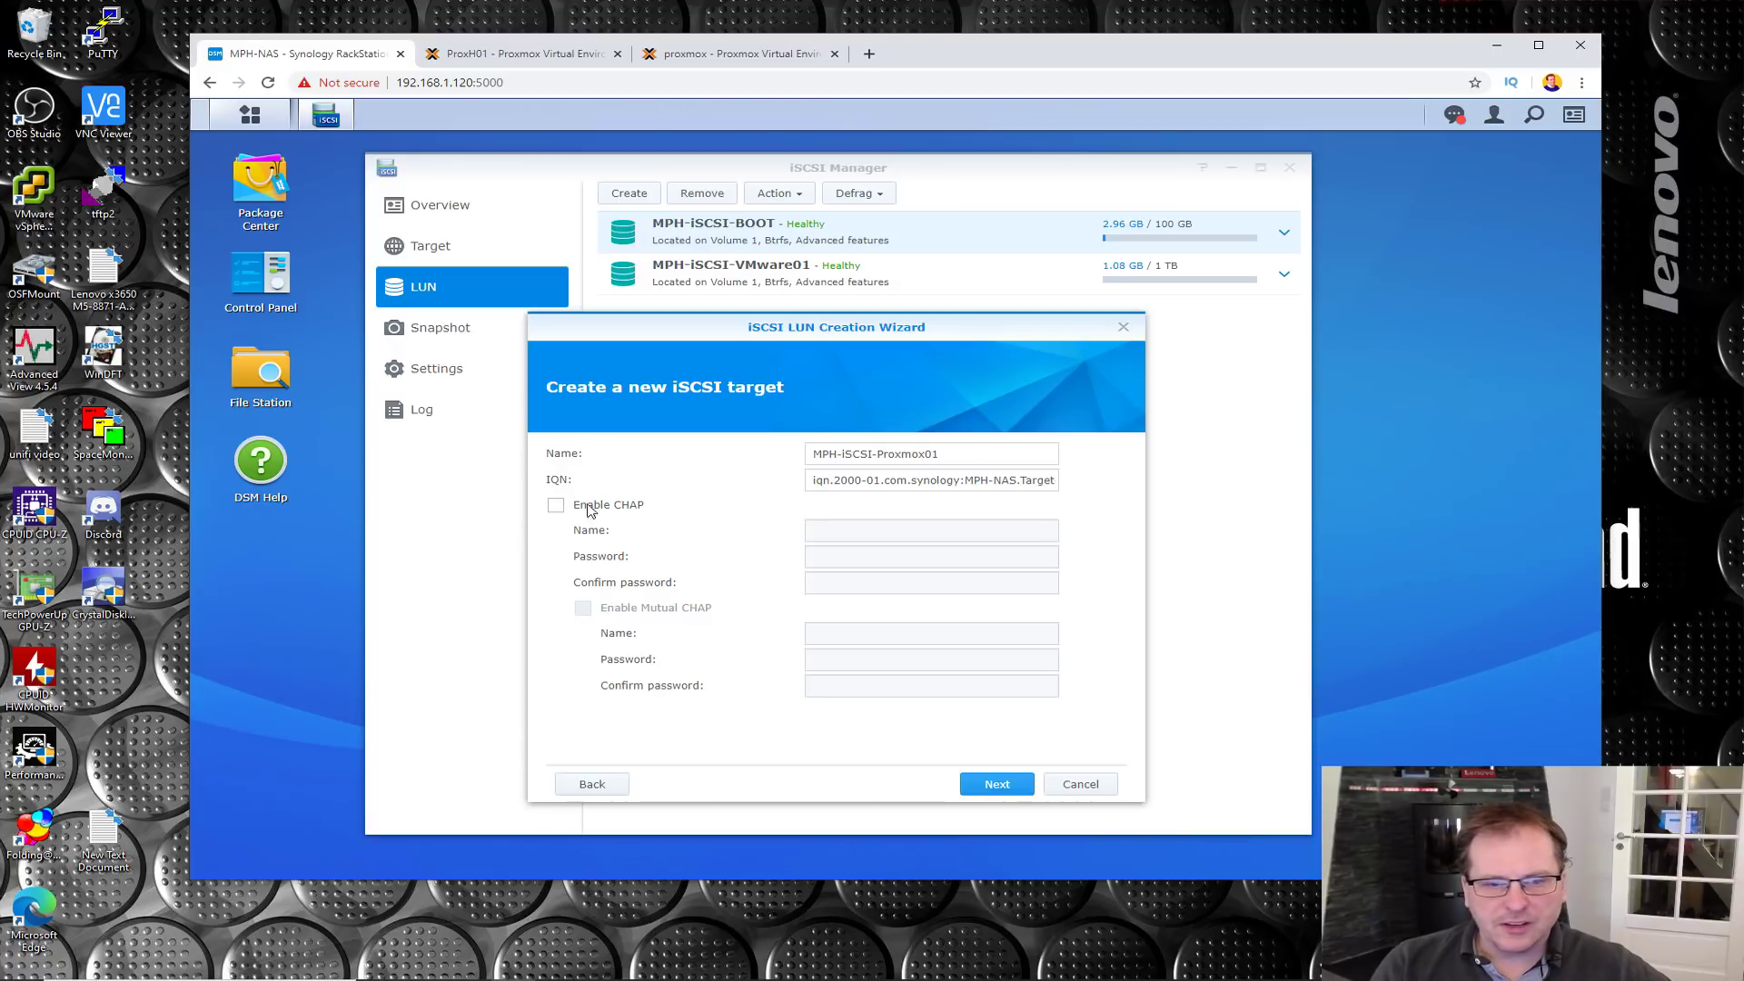
{"action": "left_click", "coordinate": [997, 786]}
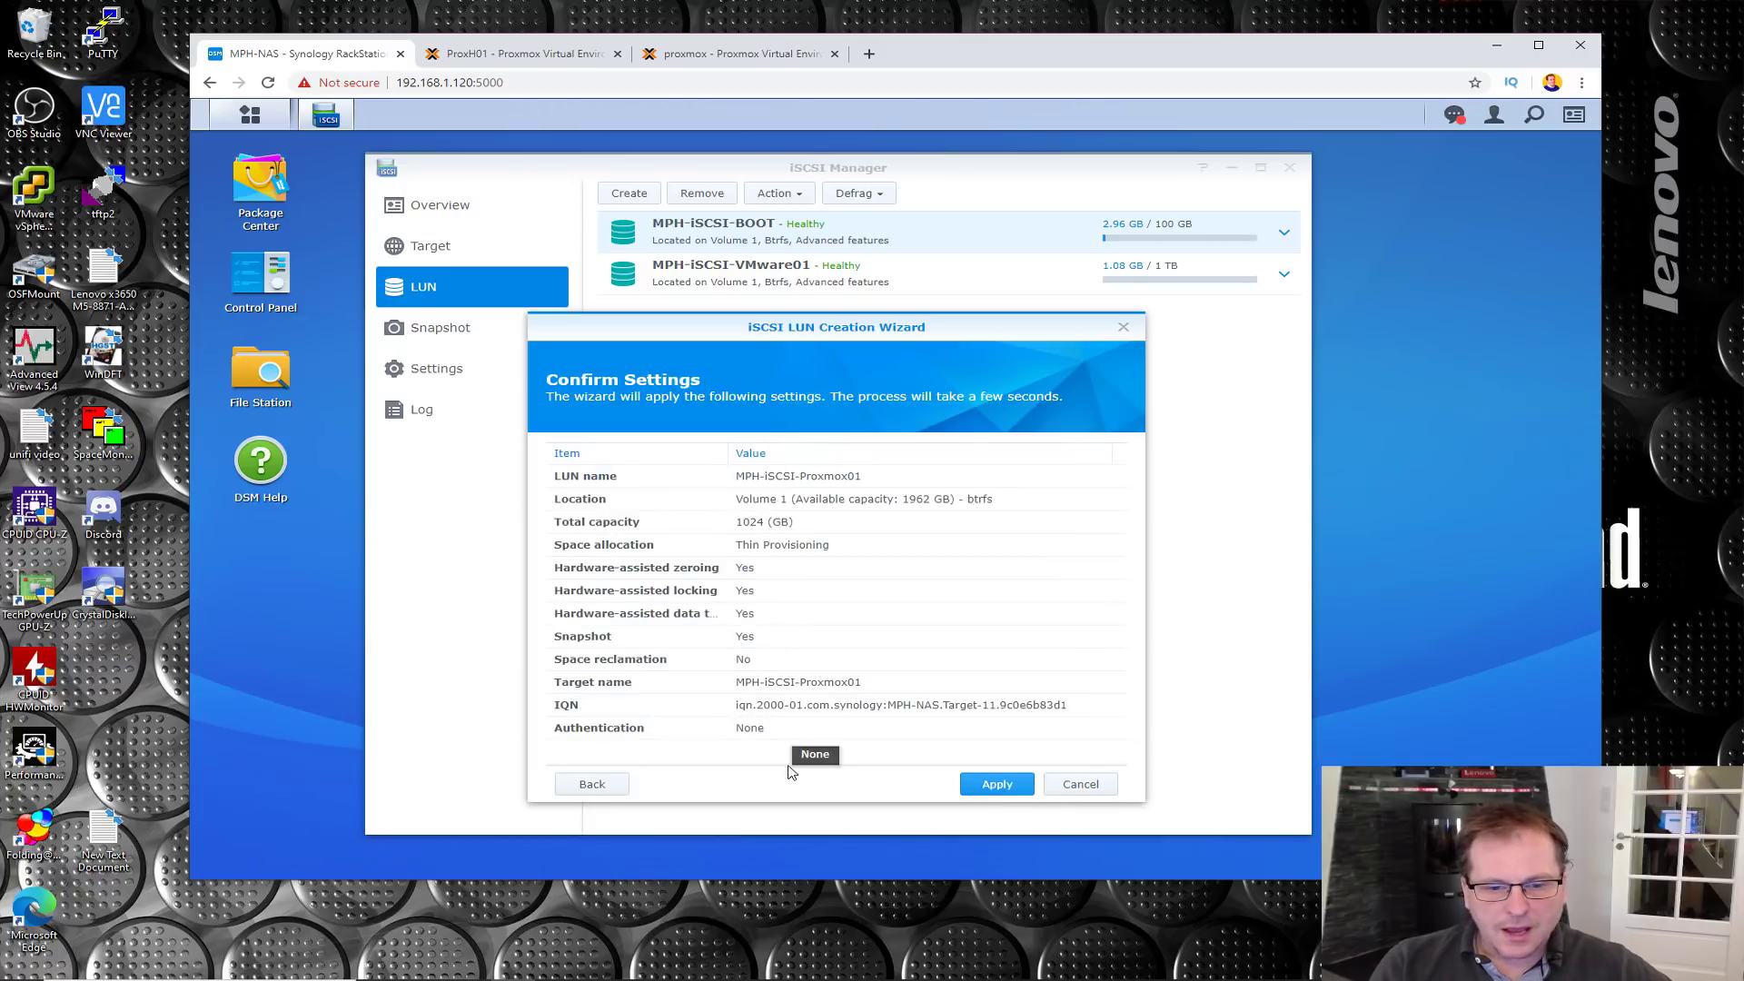
{"action": "left_click", "coordinate": [999, 786]}
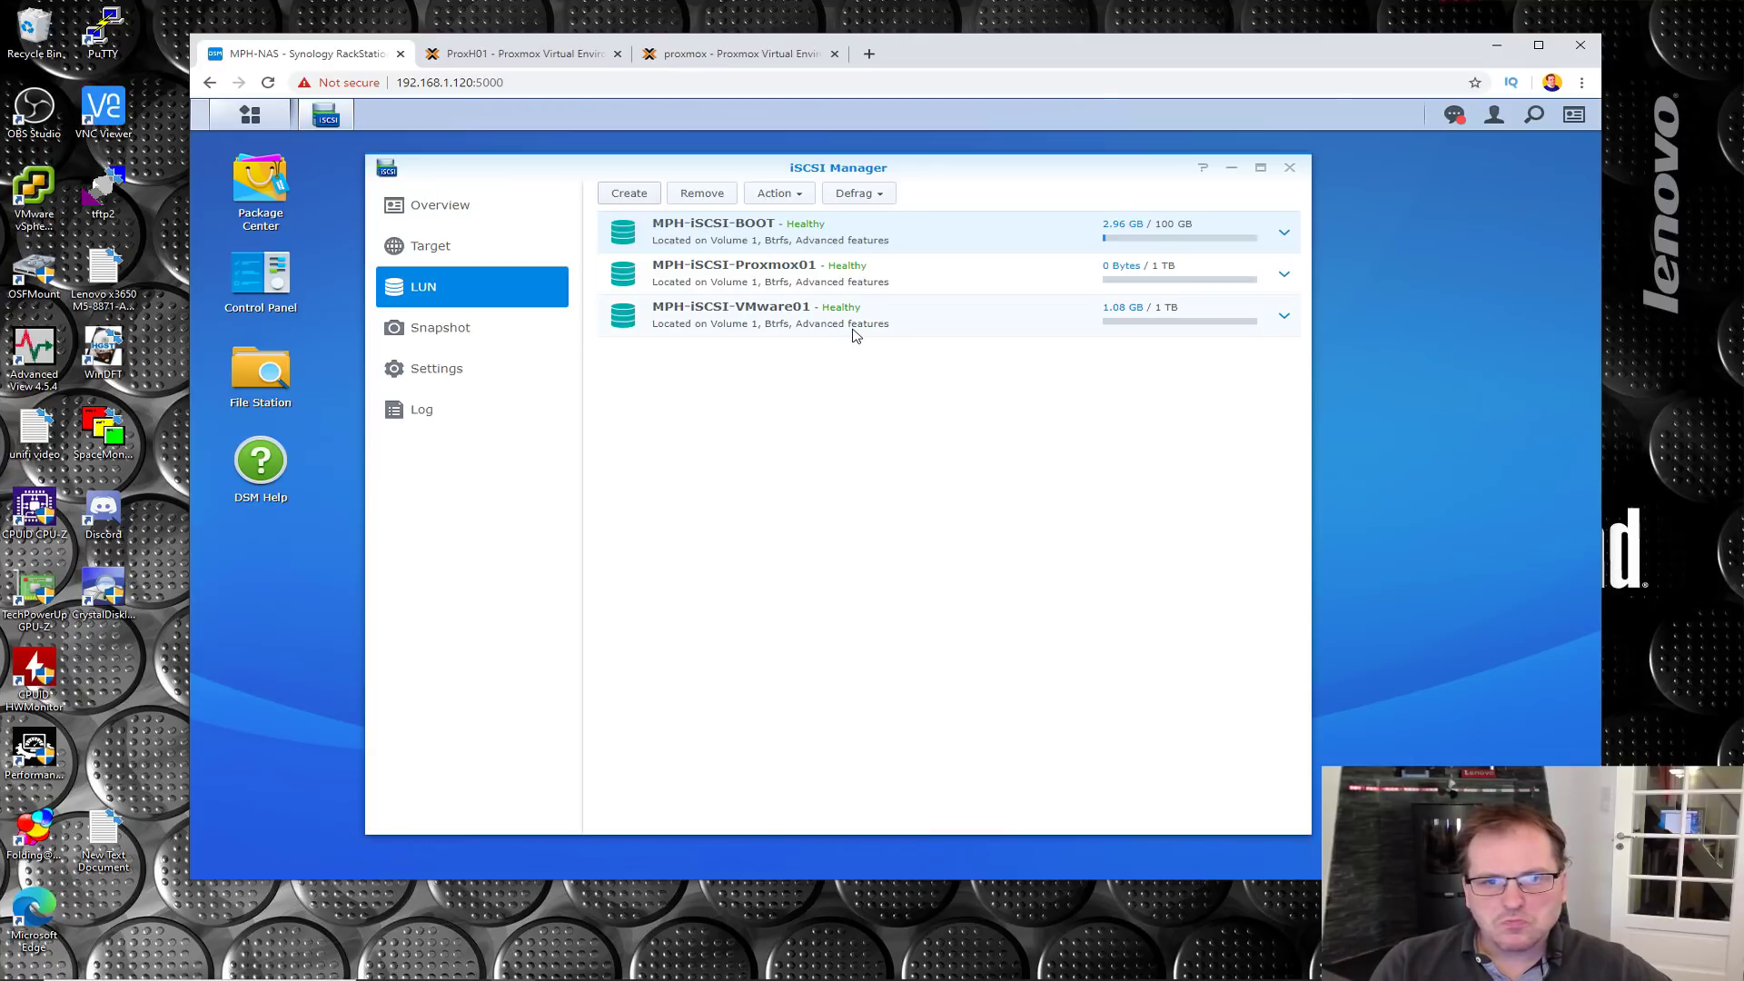
Step: Edit the MPH-iSCSI-Proxmox01 target's advanced settings to allow multiple sessions
{"action": "left_click", "coordinate": [444, 211]}
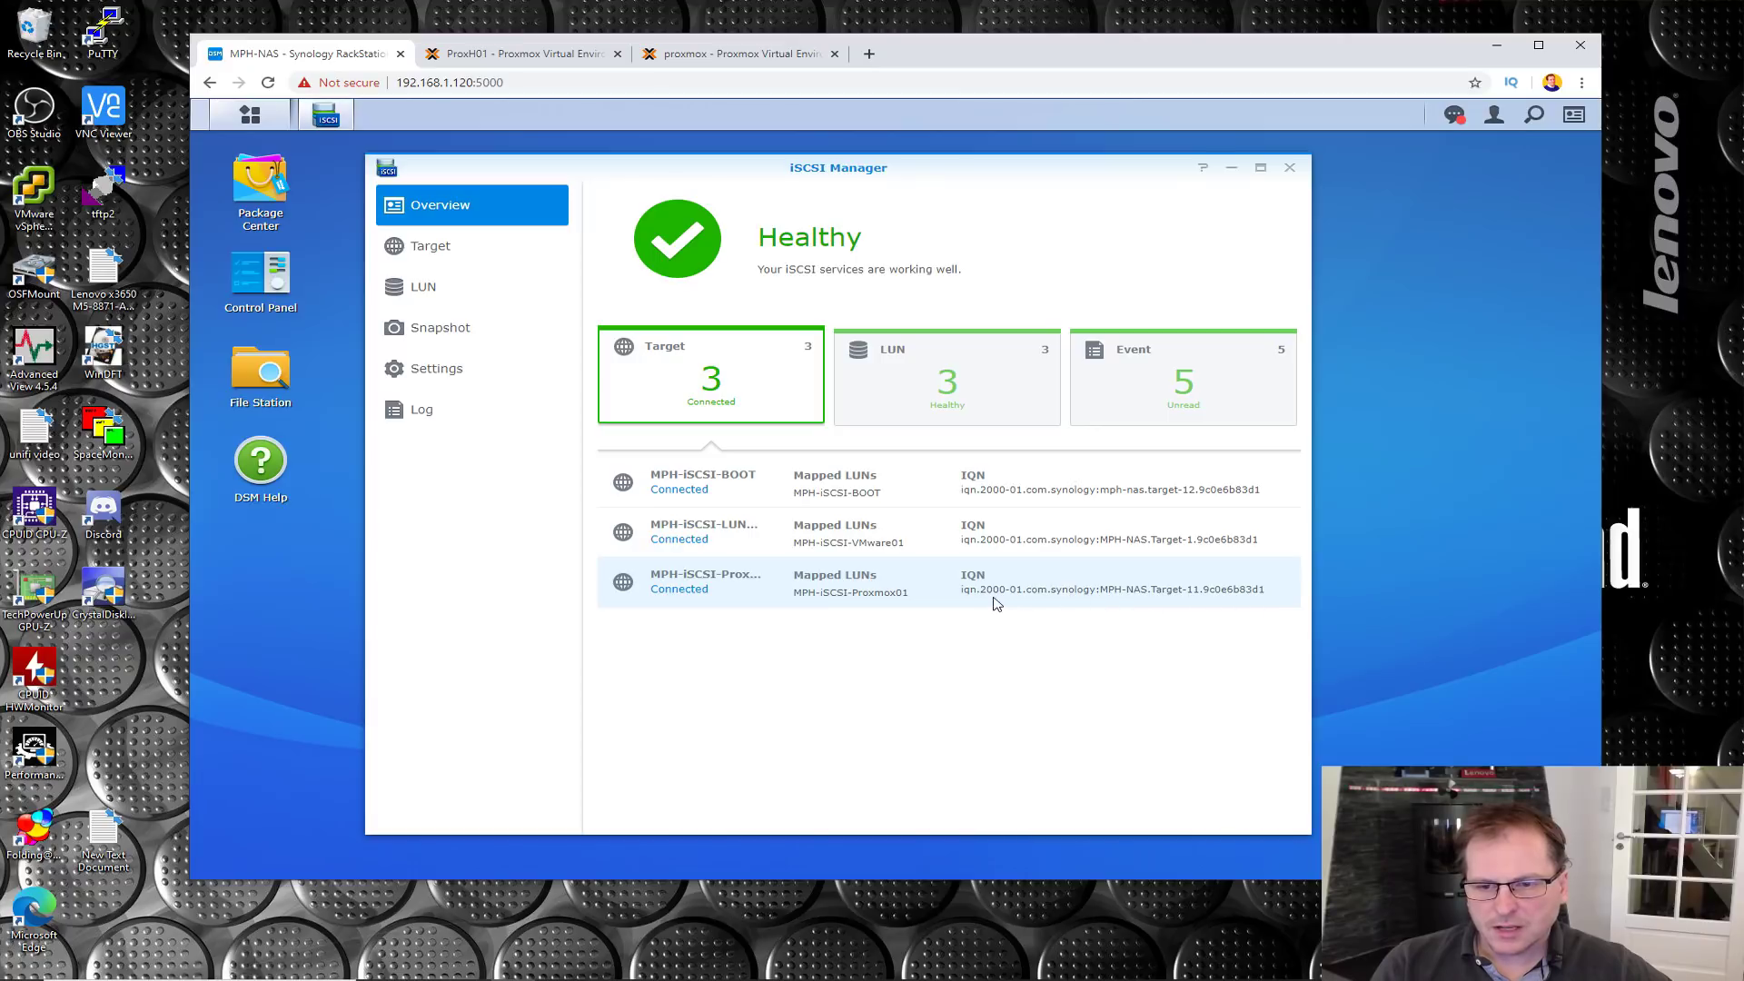
{"action": "left_click", "coordinate": [734, 592]}
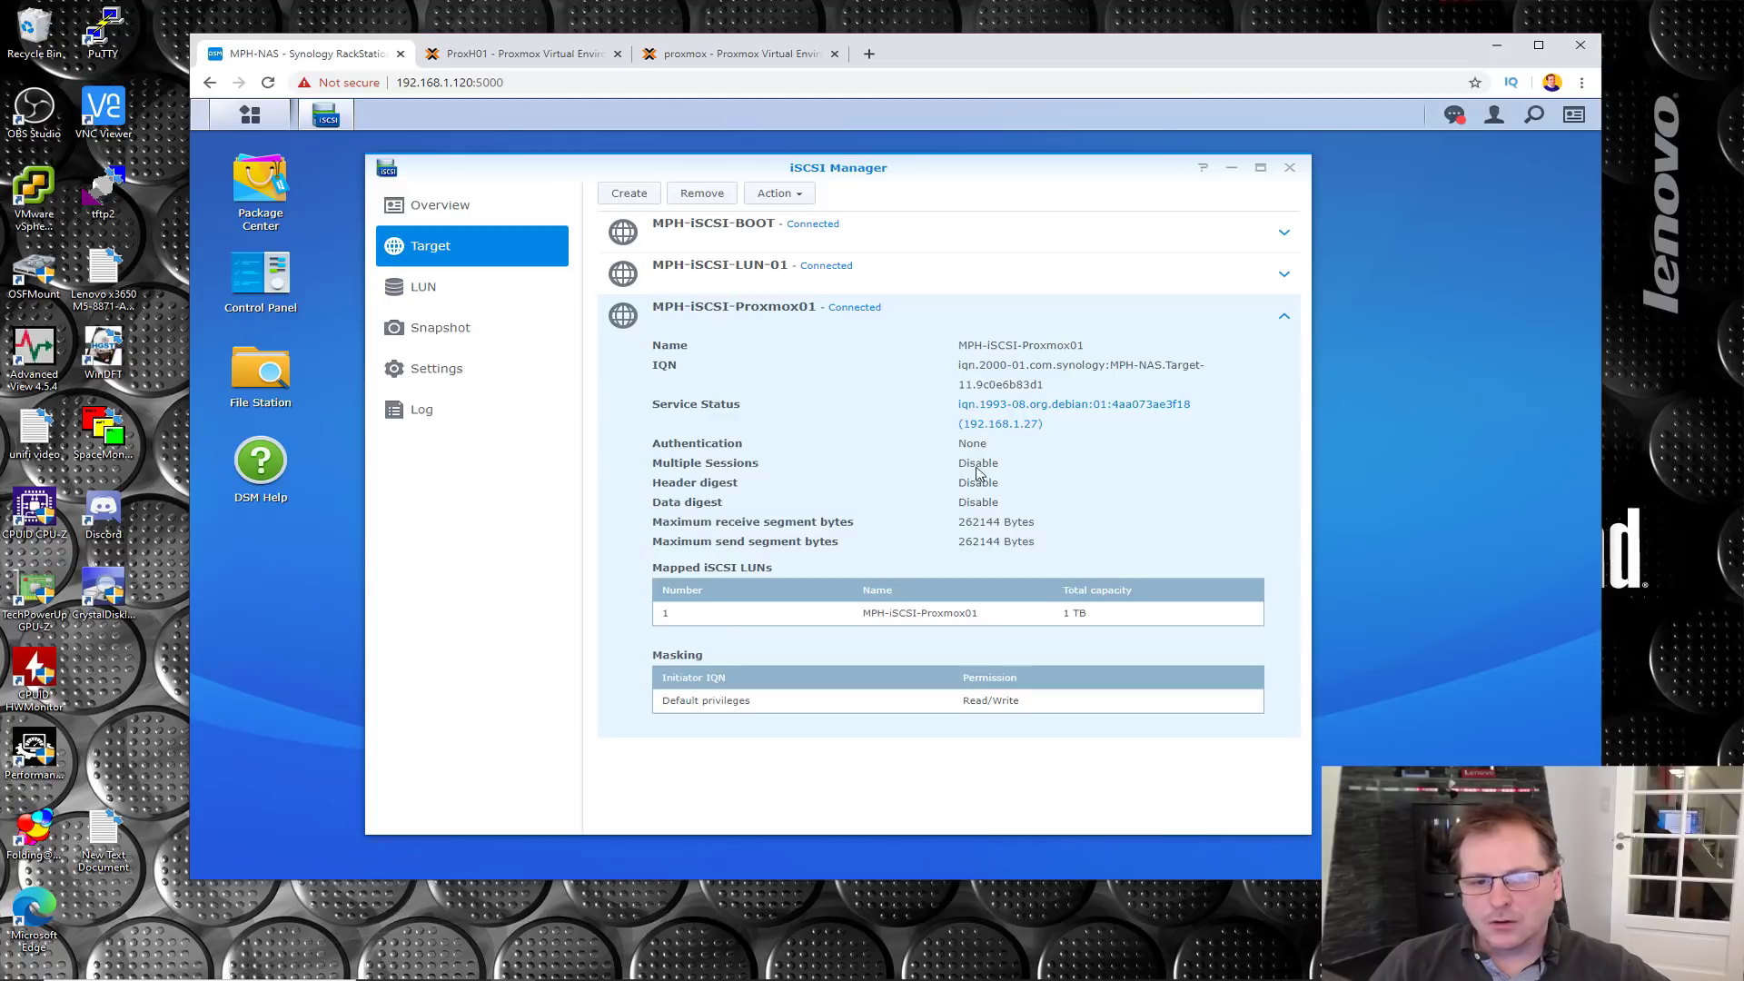
{"action": "left_click", "coordinate": [782, 198]}
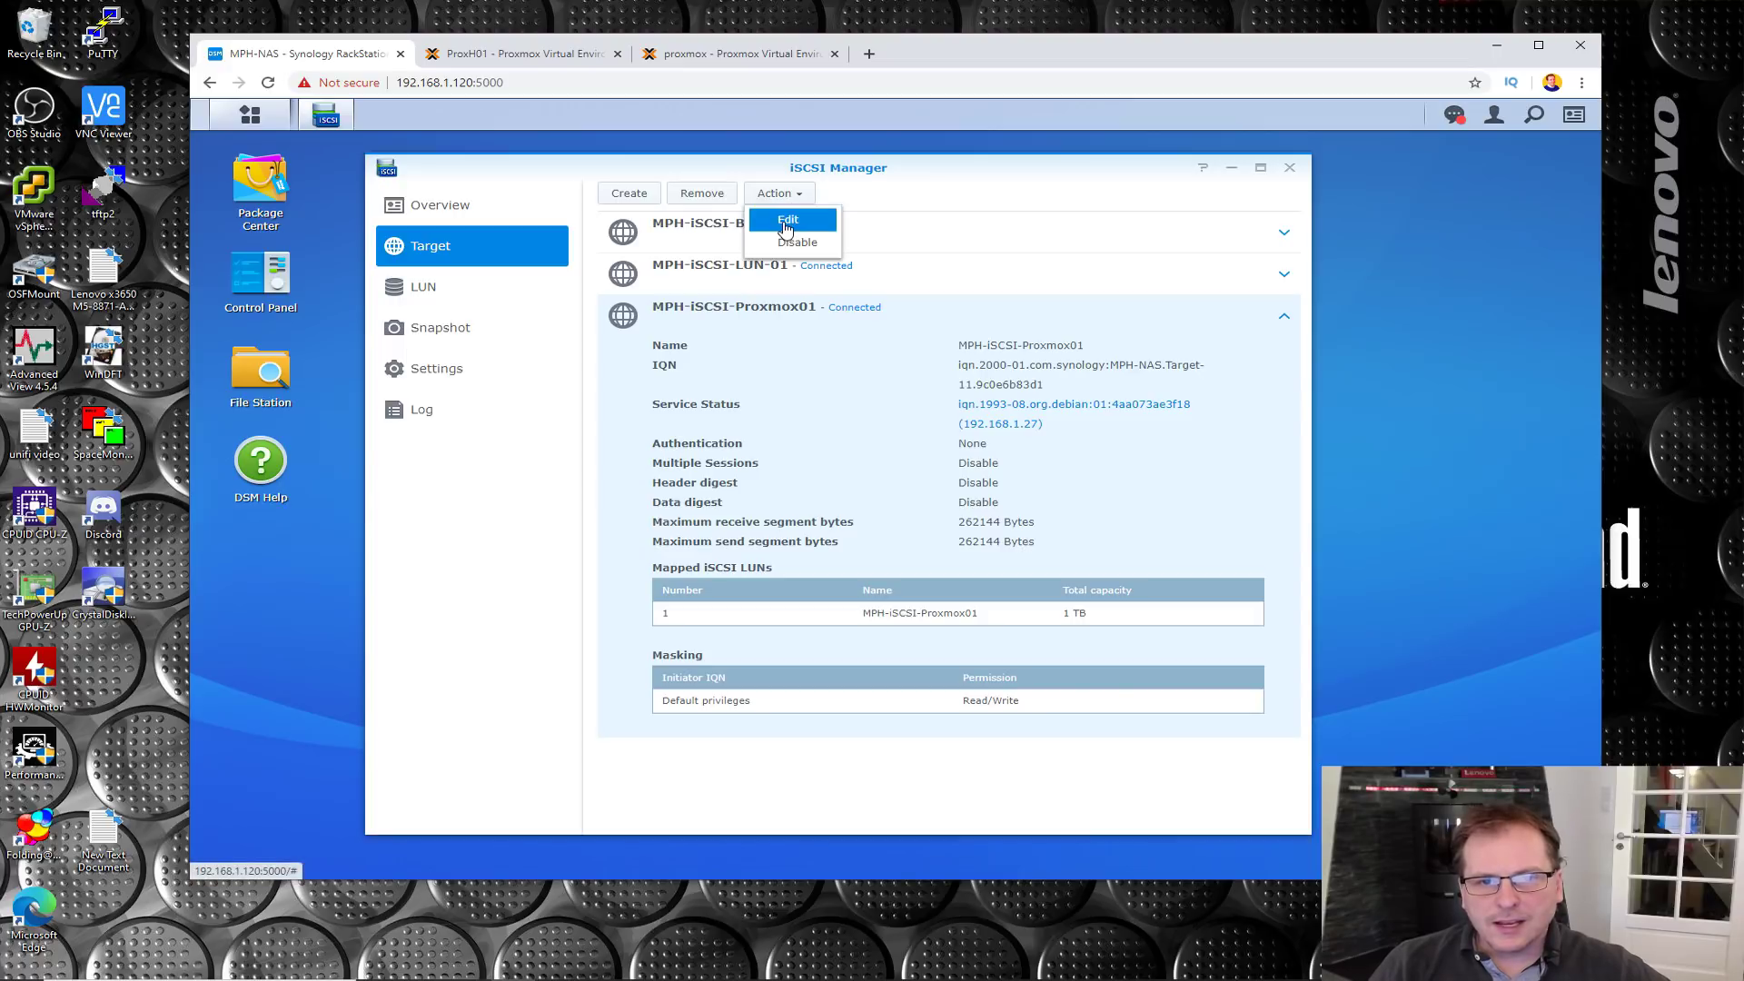
{"action": "left_click", "coordinate": [786, 226]}
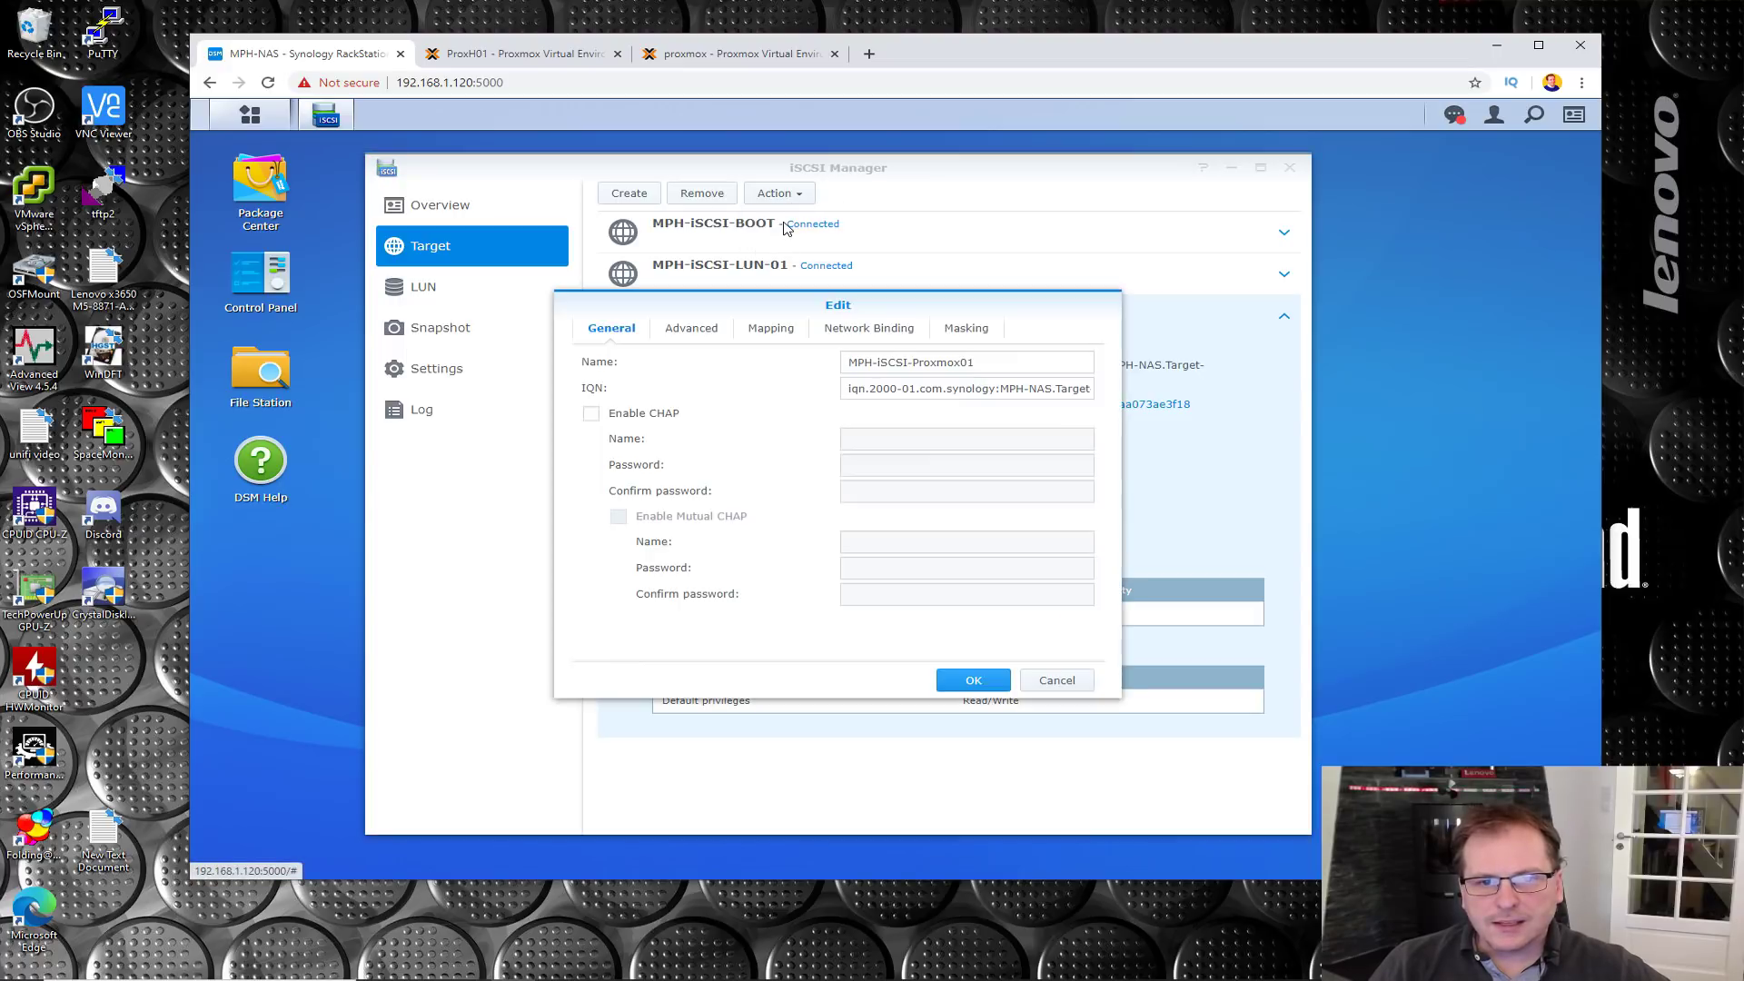
{"action": "left_click", "coordinate": [696, 331]}
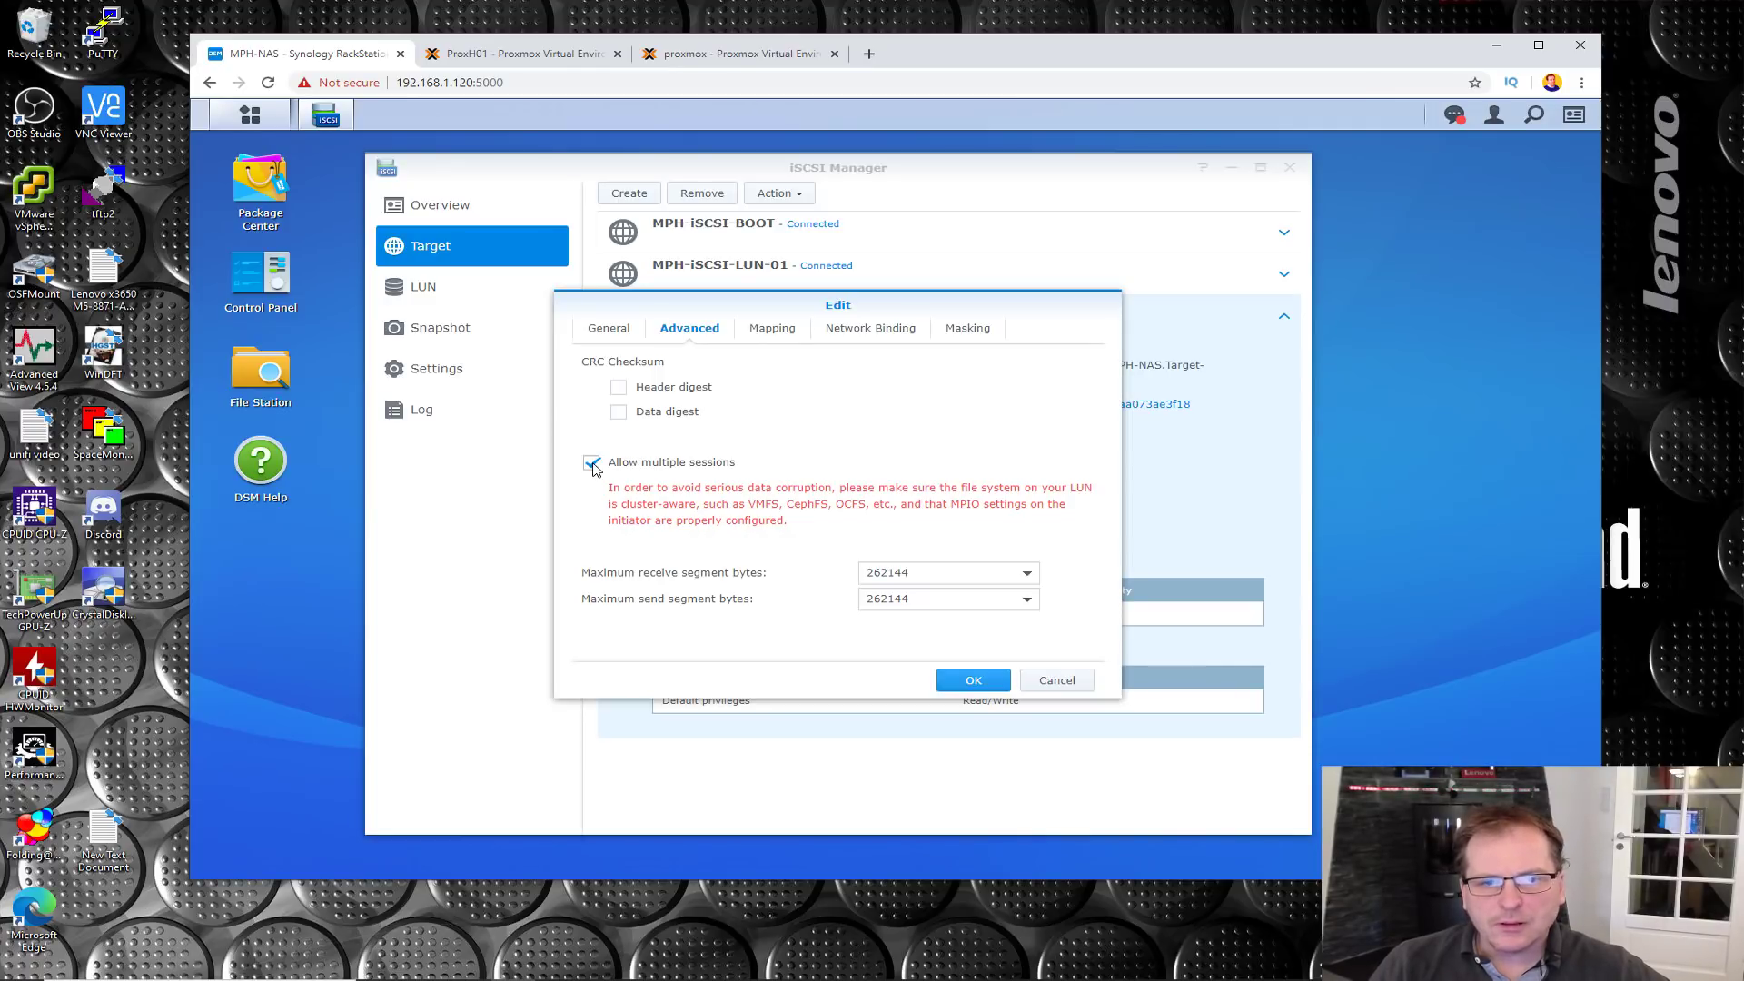
{"action": "left_click", "coordinate": [973, 682]}
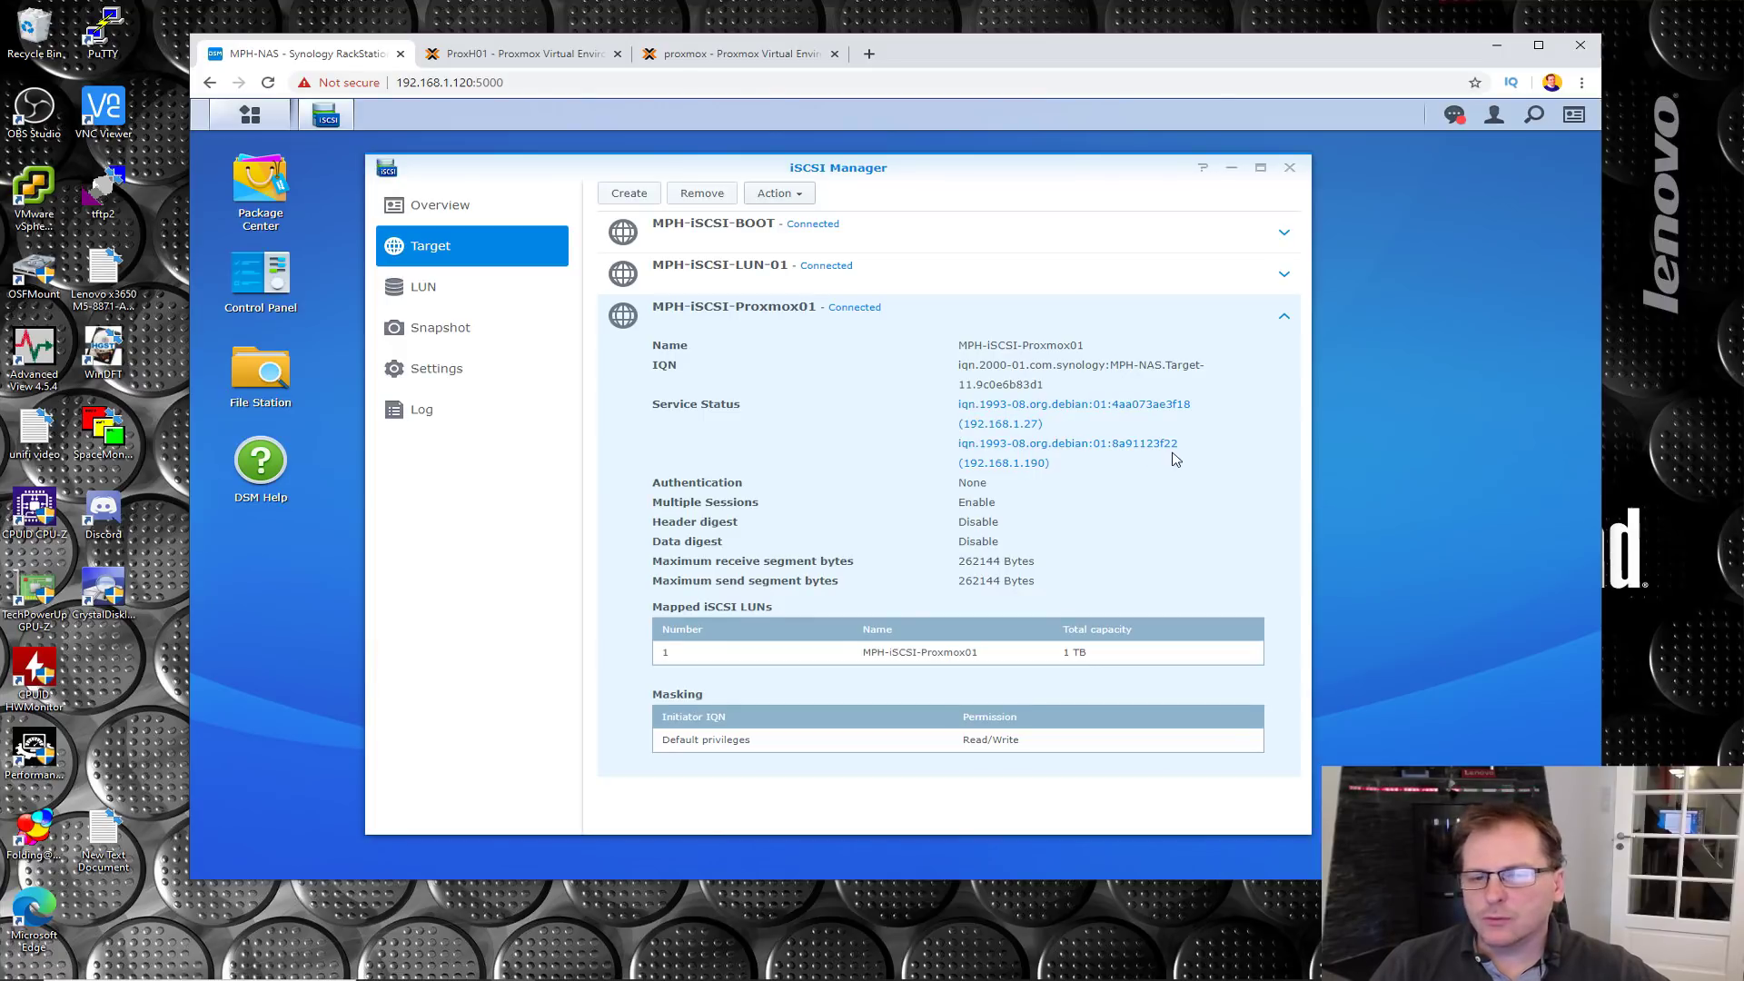
Step: Switch to the ProxH01 Proxmox server and start adding datacenter iSCSI storage with ID Synology1219+ and portal 192.168.1.121
{"action": "left_click", "coordinate": [536, 56]}
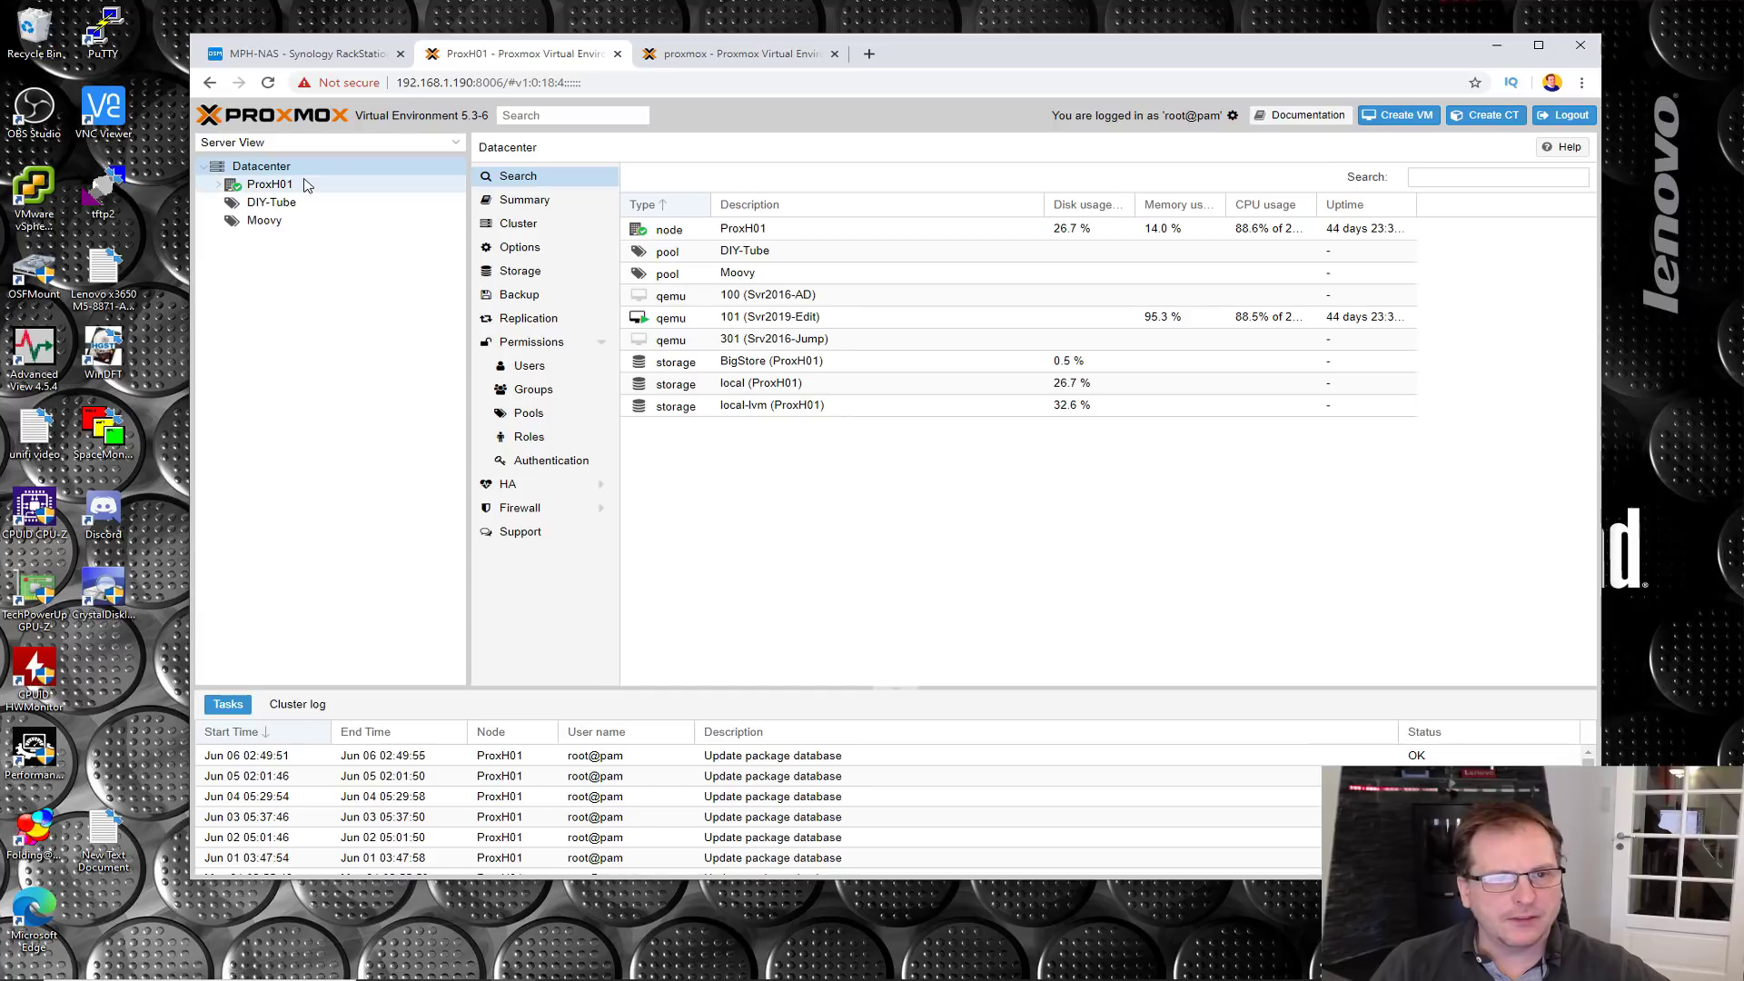
{"action": "left_click", "coordinate": [522, 278]}
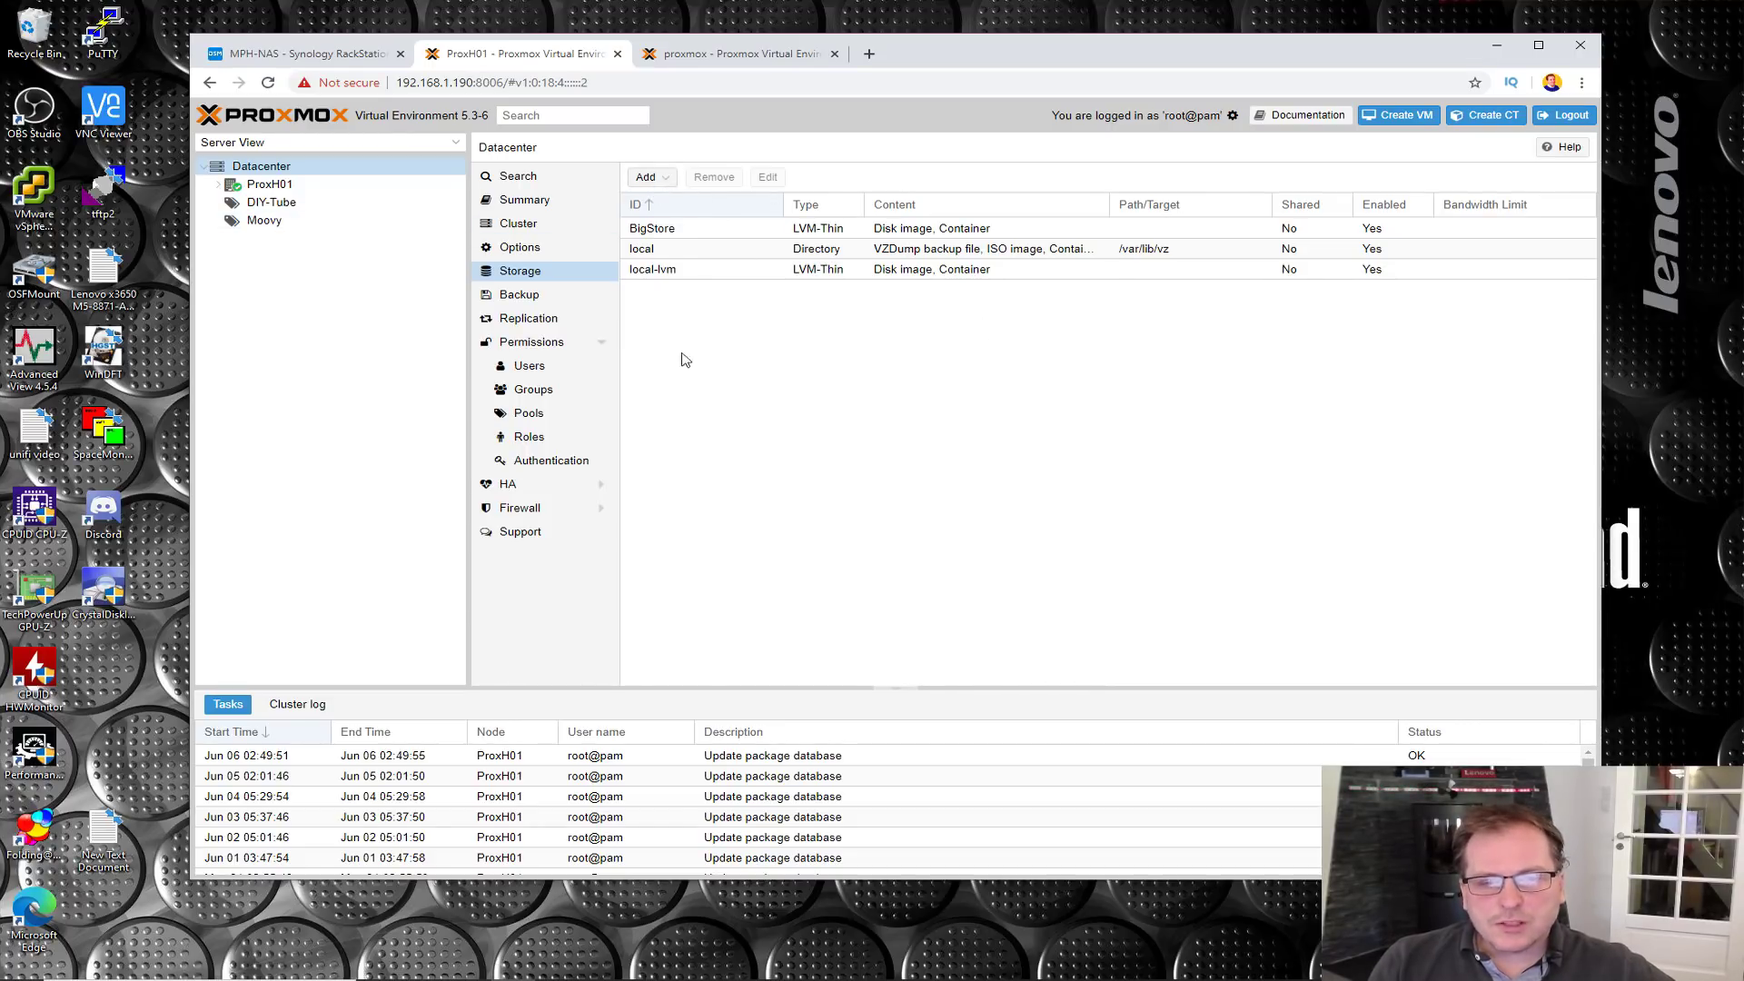
{"action": "left_click", "coordinate": [648, 177]}
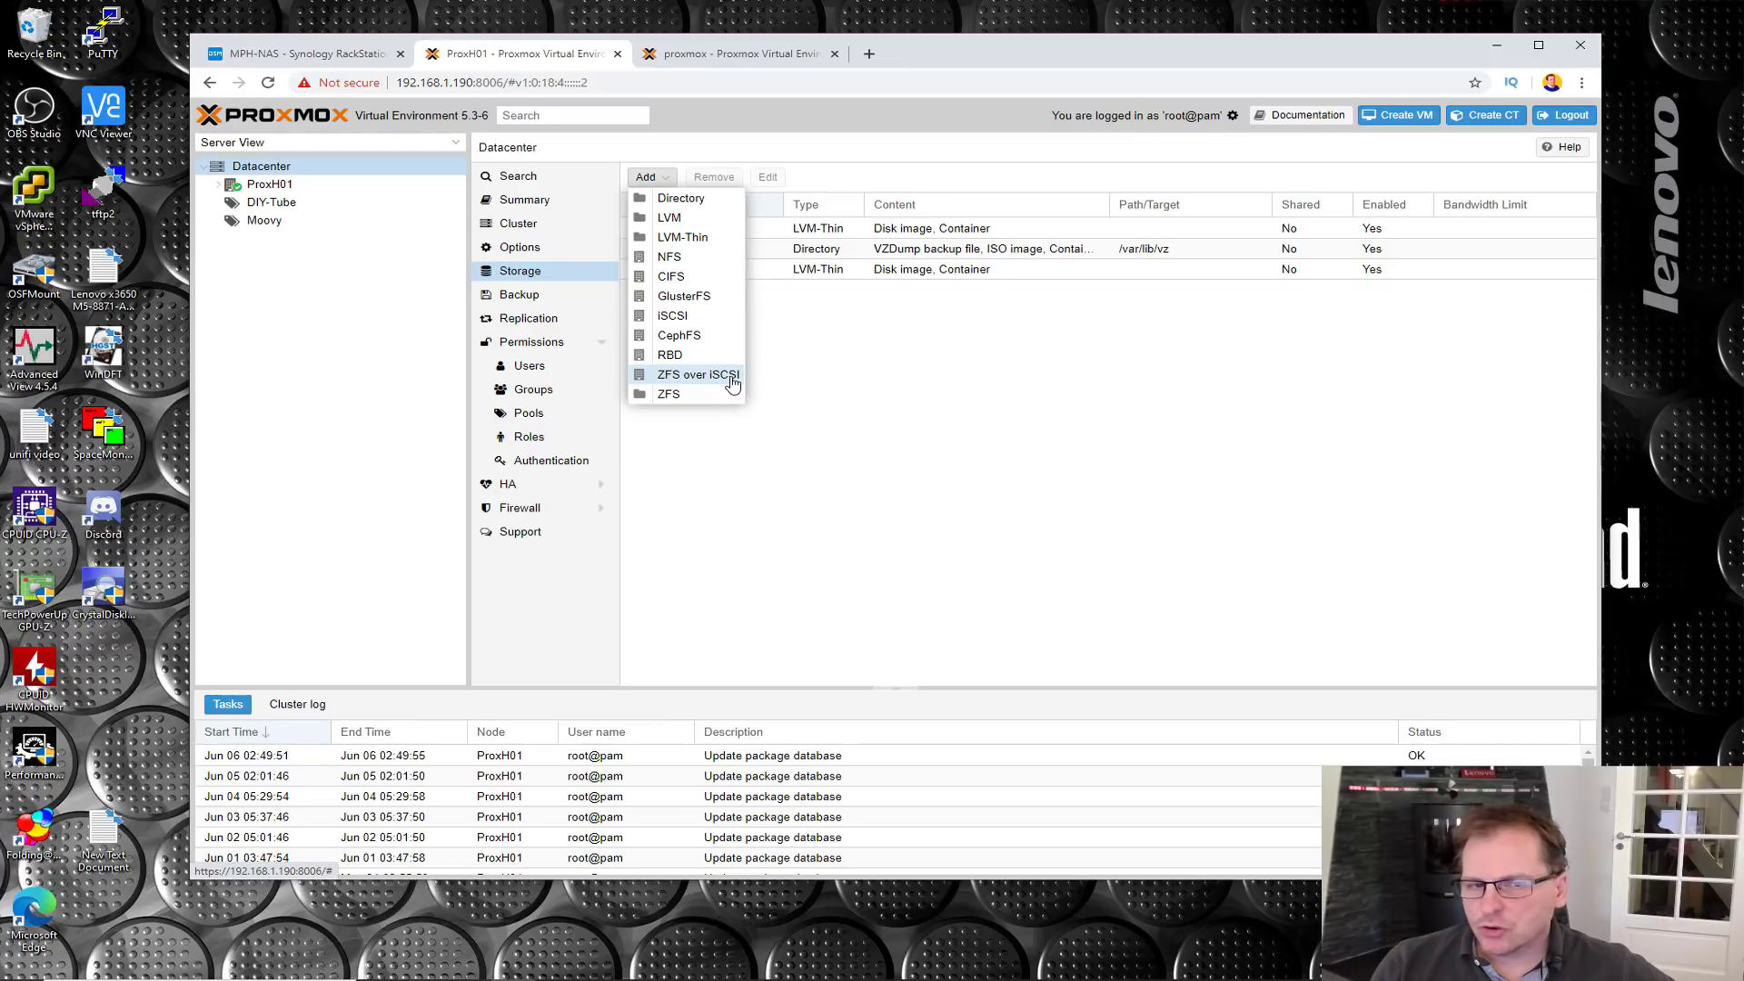
{"action": "left_click", "coordinate": [683, 323]}
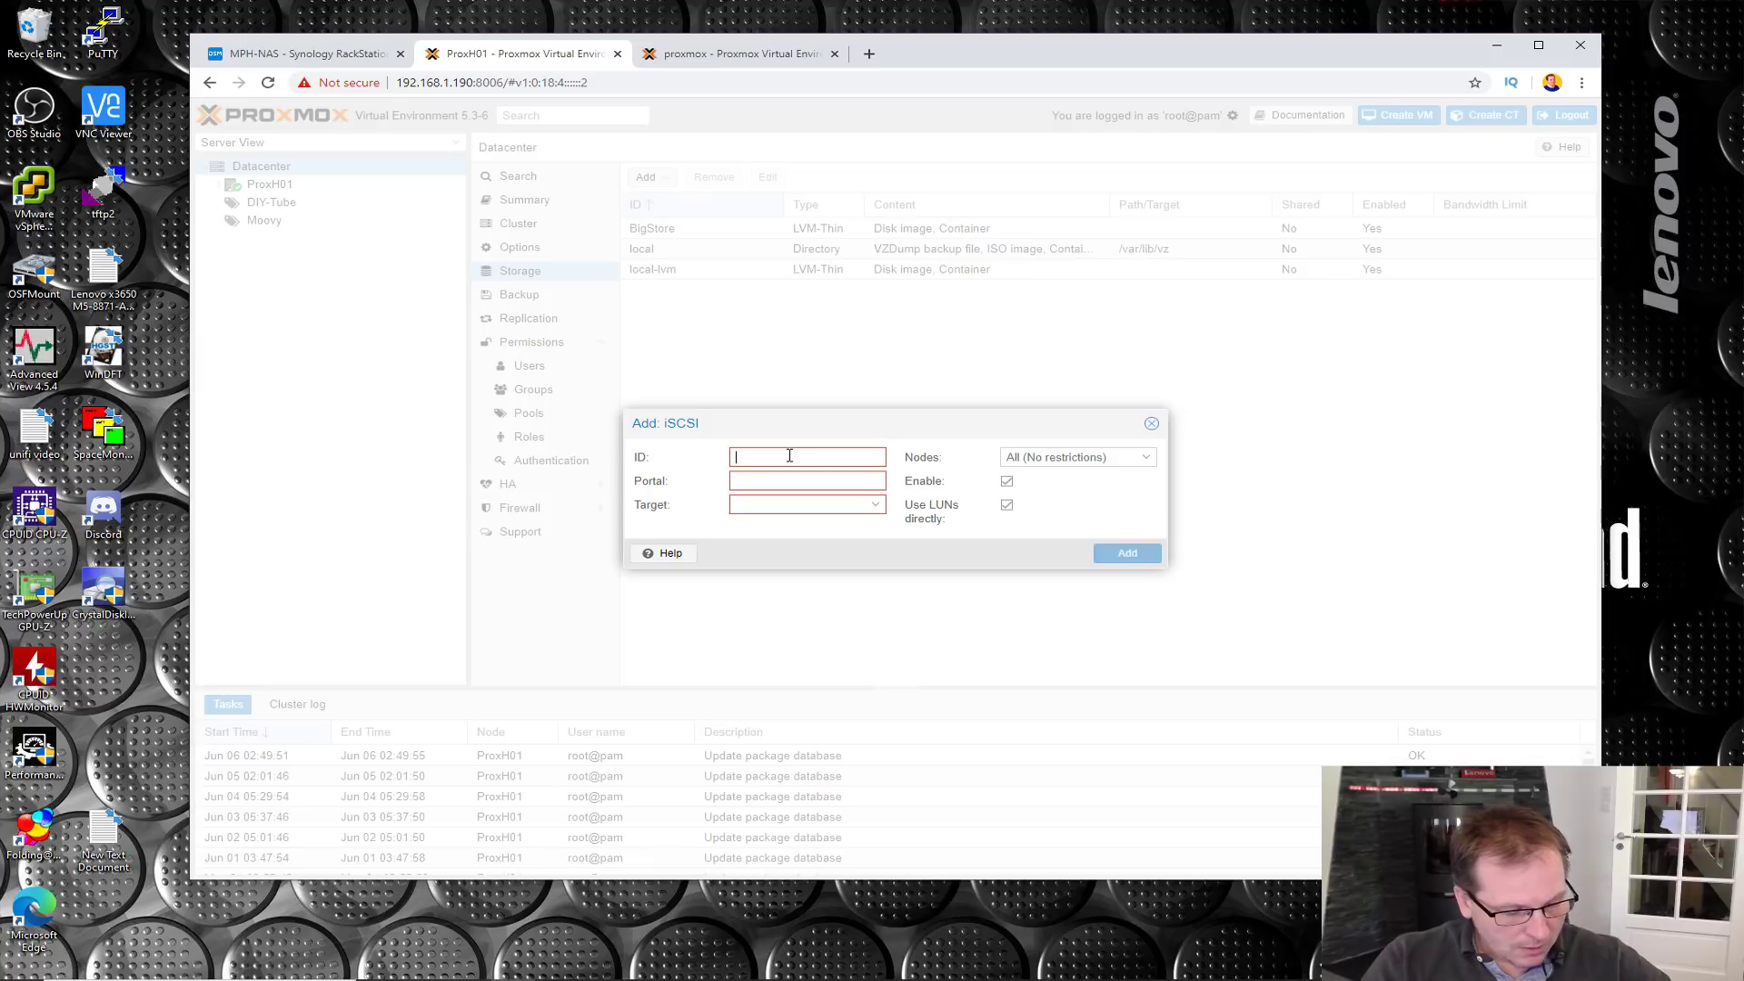
{"action": "type", "text": "Synology1219+"}
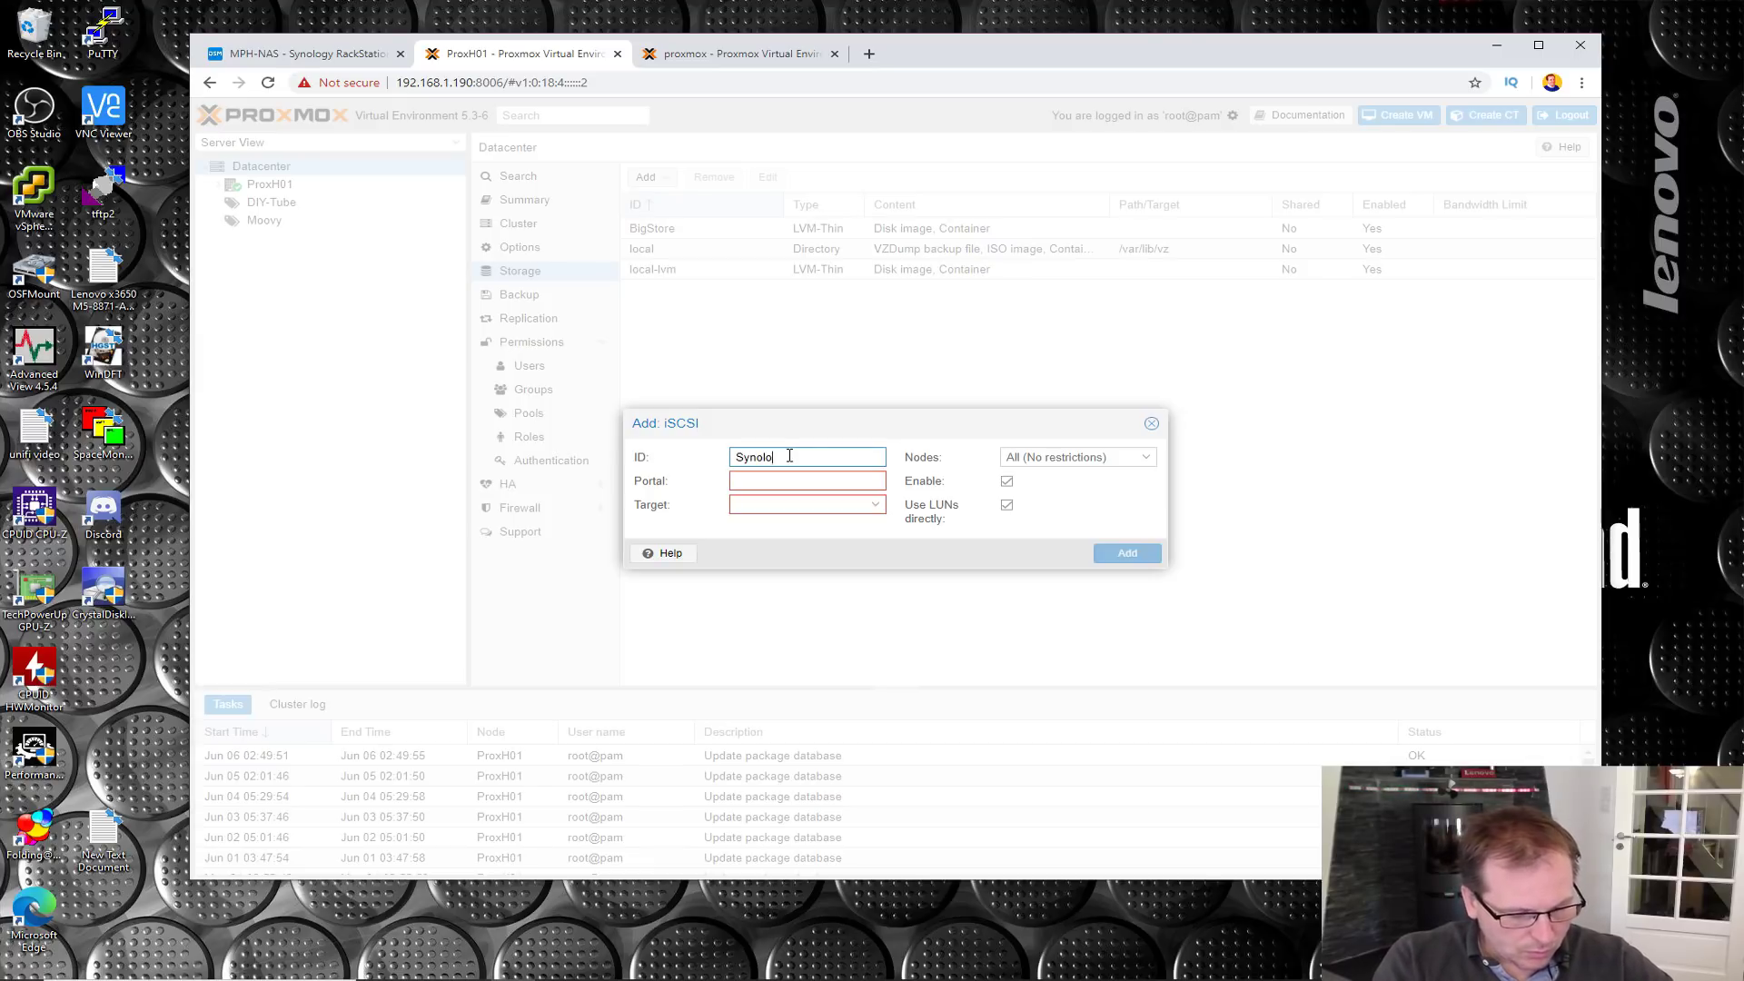
{"action": "left_click", "coordinate": [790, 483]}
{"action": "left_click_drag", "start_coordinate": [820, 457], "coordinate": [713, 460]}
{"action": "left_click", "coordinate": [790, 482]}
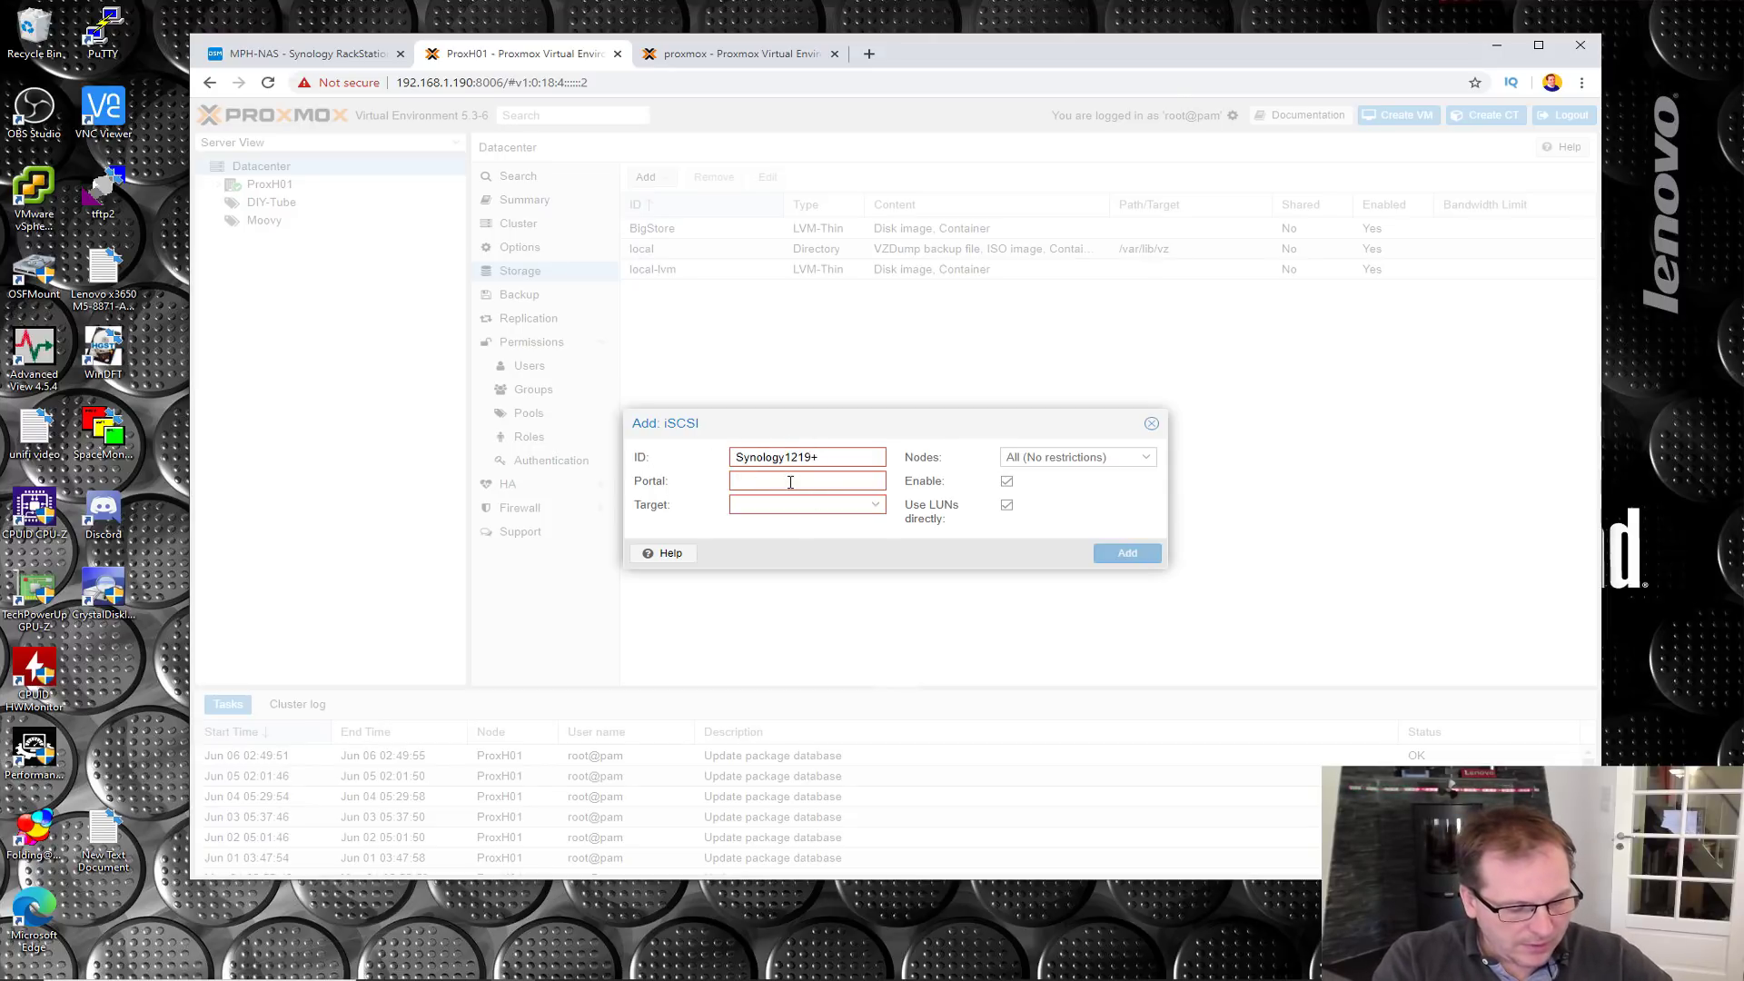
{"action": "type", "text": "192"}
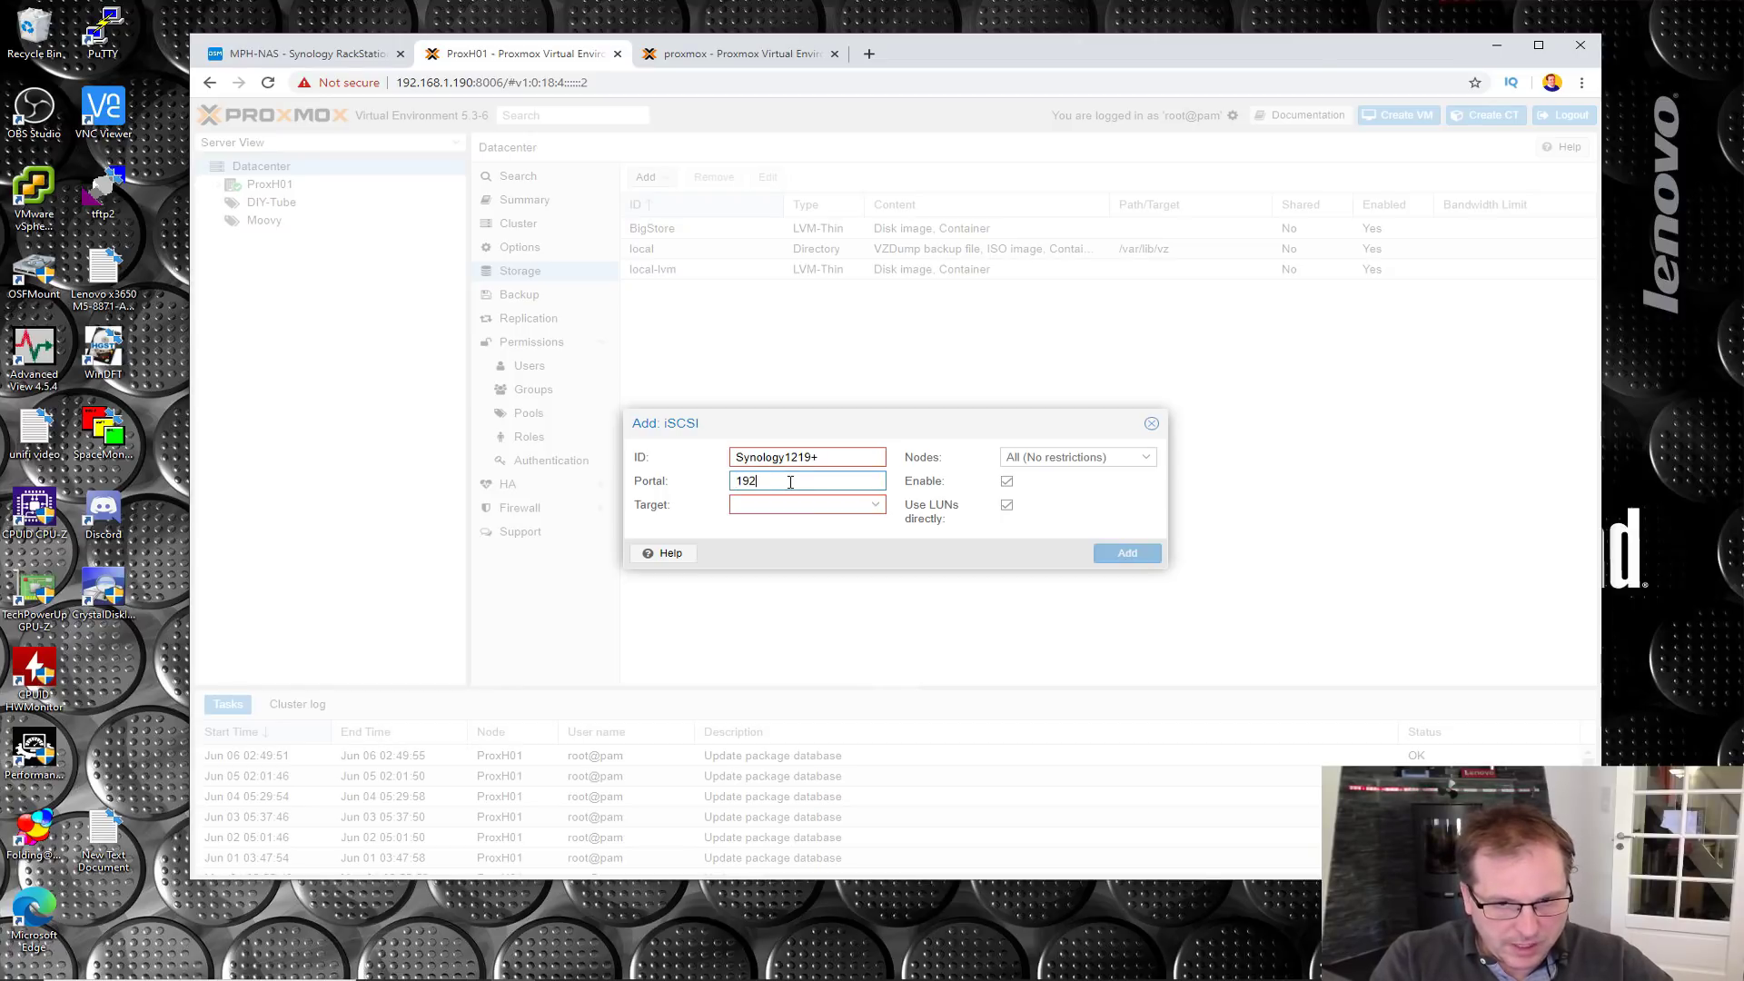
{"action": "type", "text": ".16"}
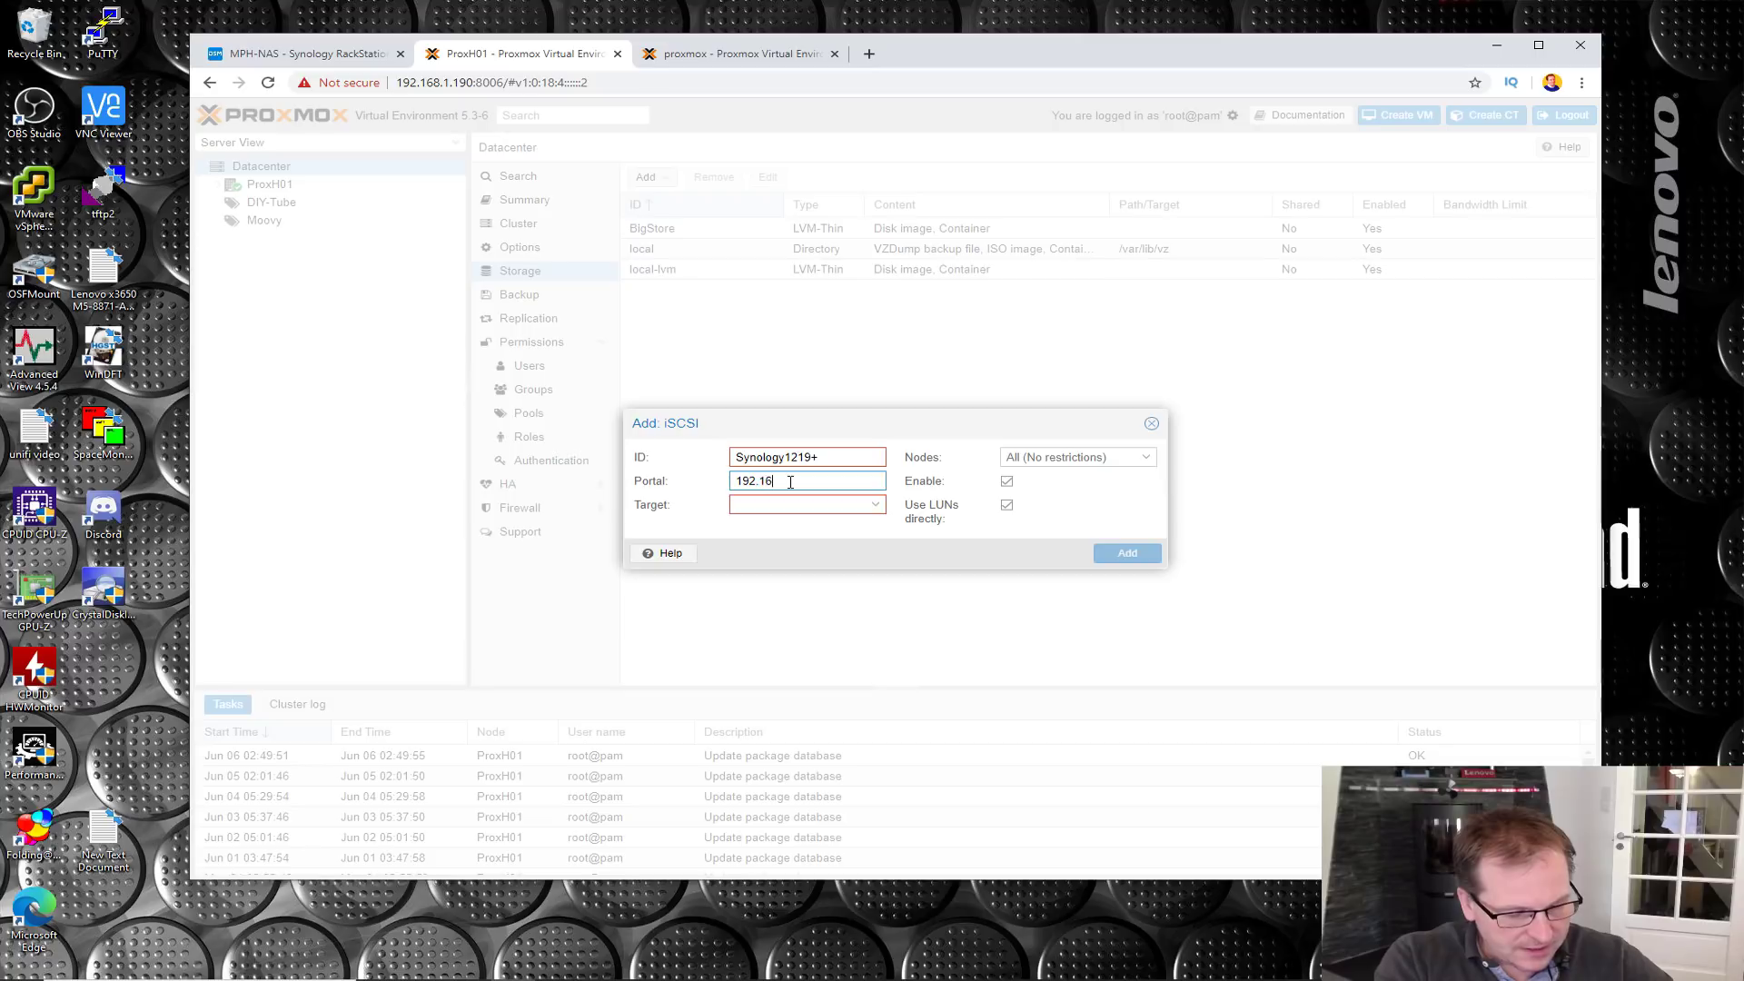
{"action": "type", "text": "8.1.121"}
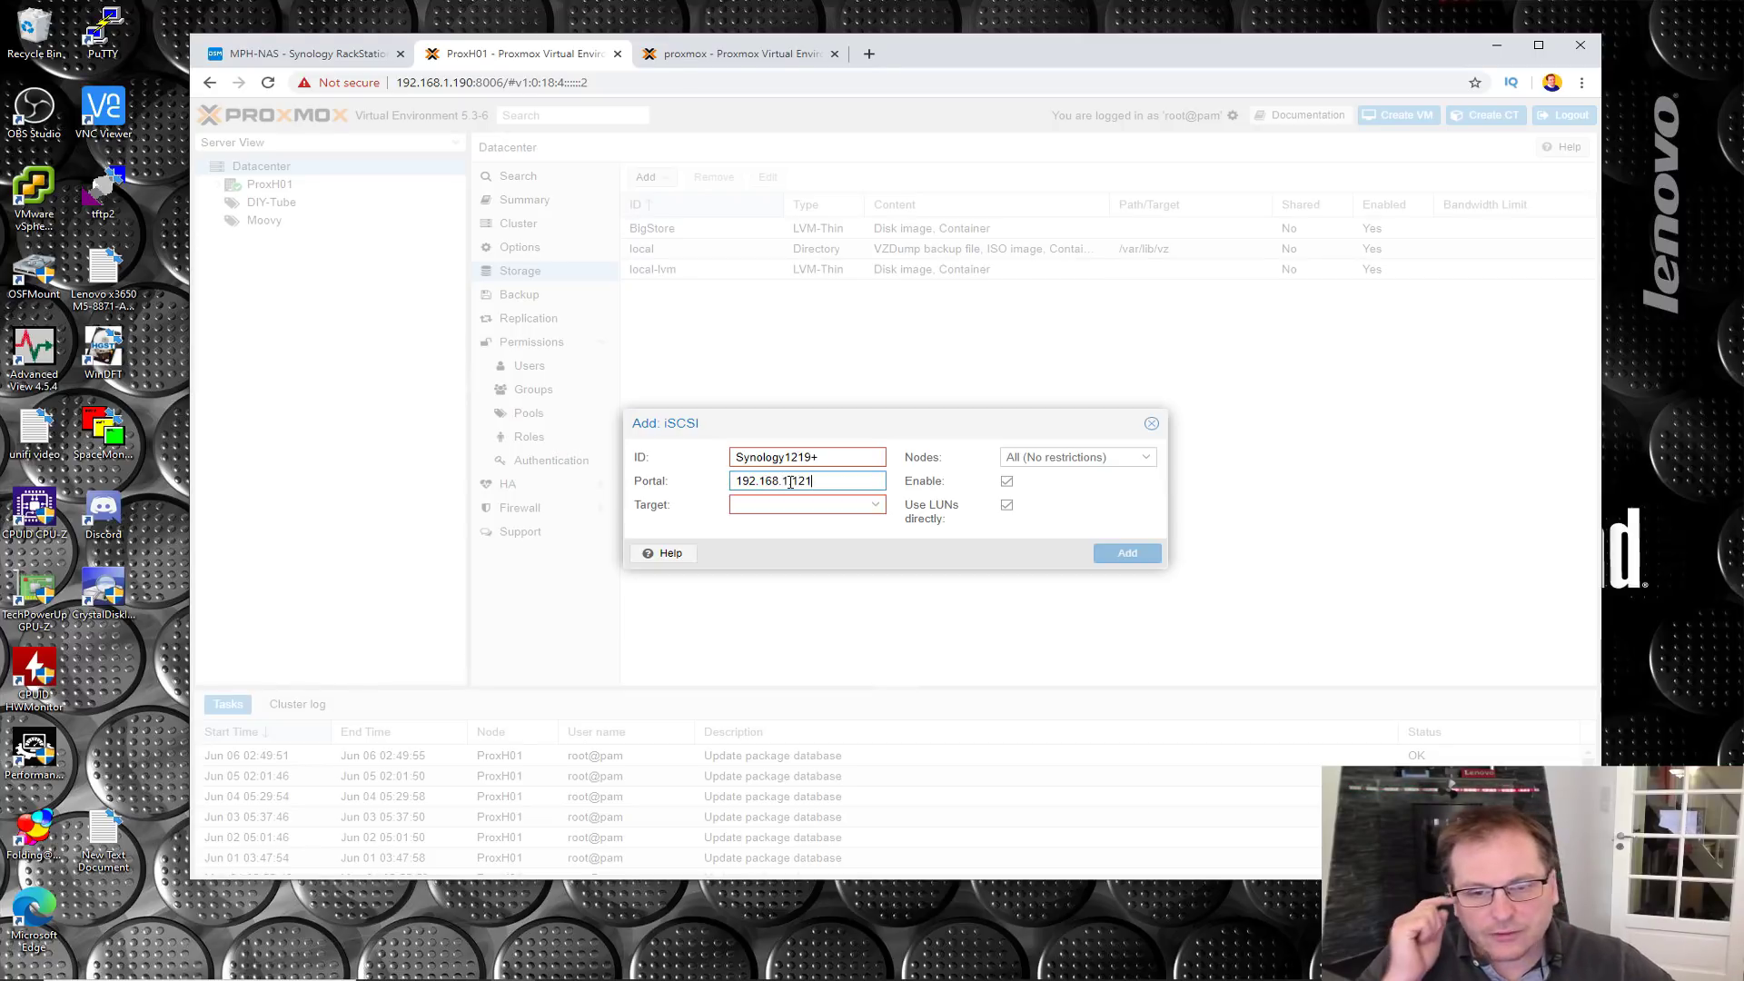
Step: In the NAS's iSCSI Manager, bind the MPH-iSCSI-Proxmox01 target to the LAN 5 network interface (192.168.1.121) only
{"action": "left_click", "coordinate": [336, 56]}
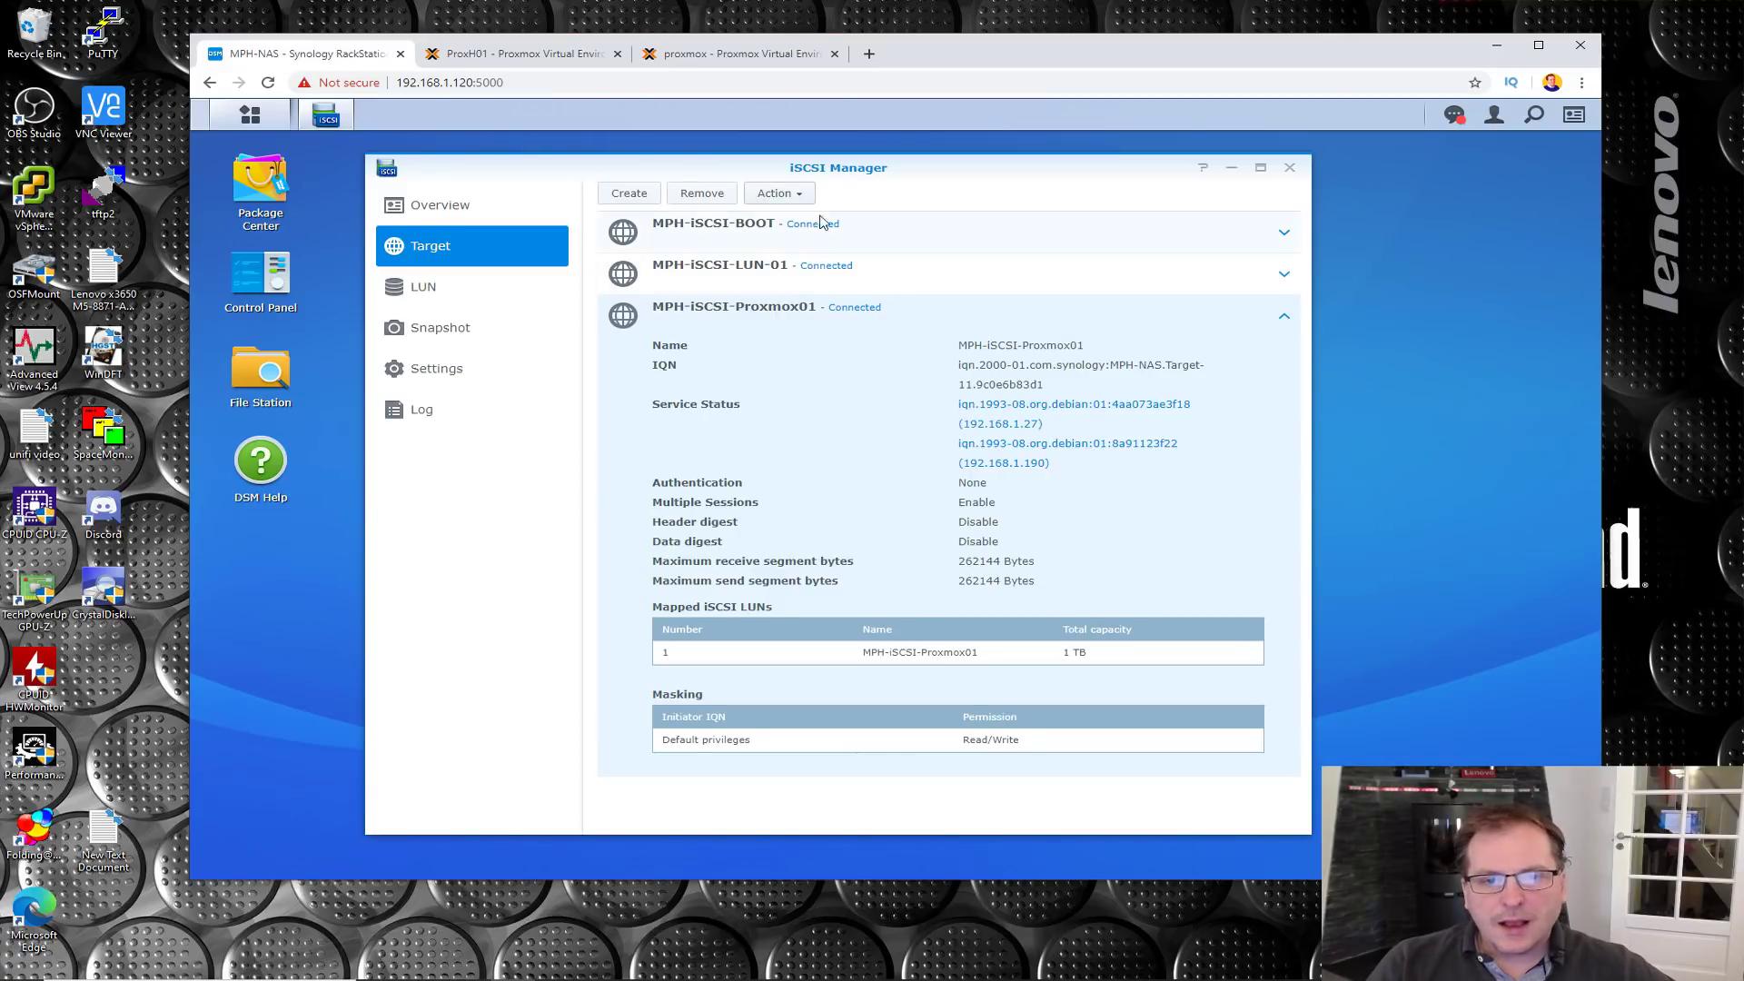
{"action": "left_click", "coordinate": [779, 195]}
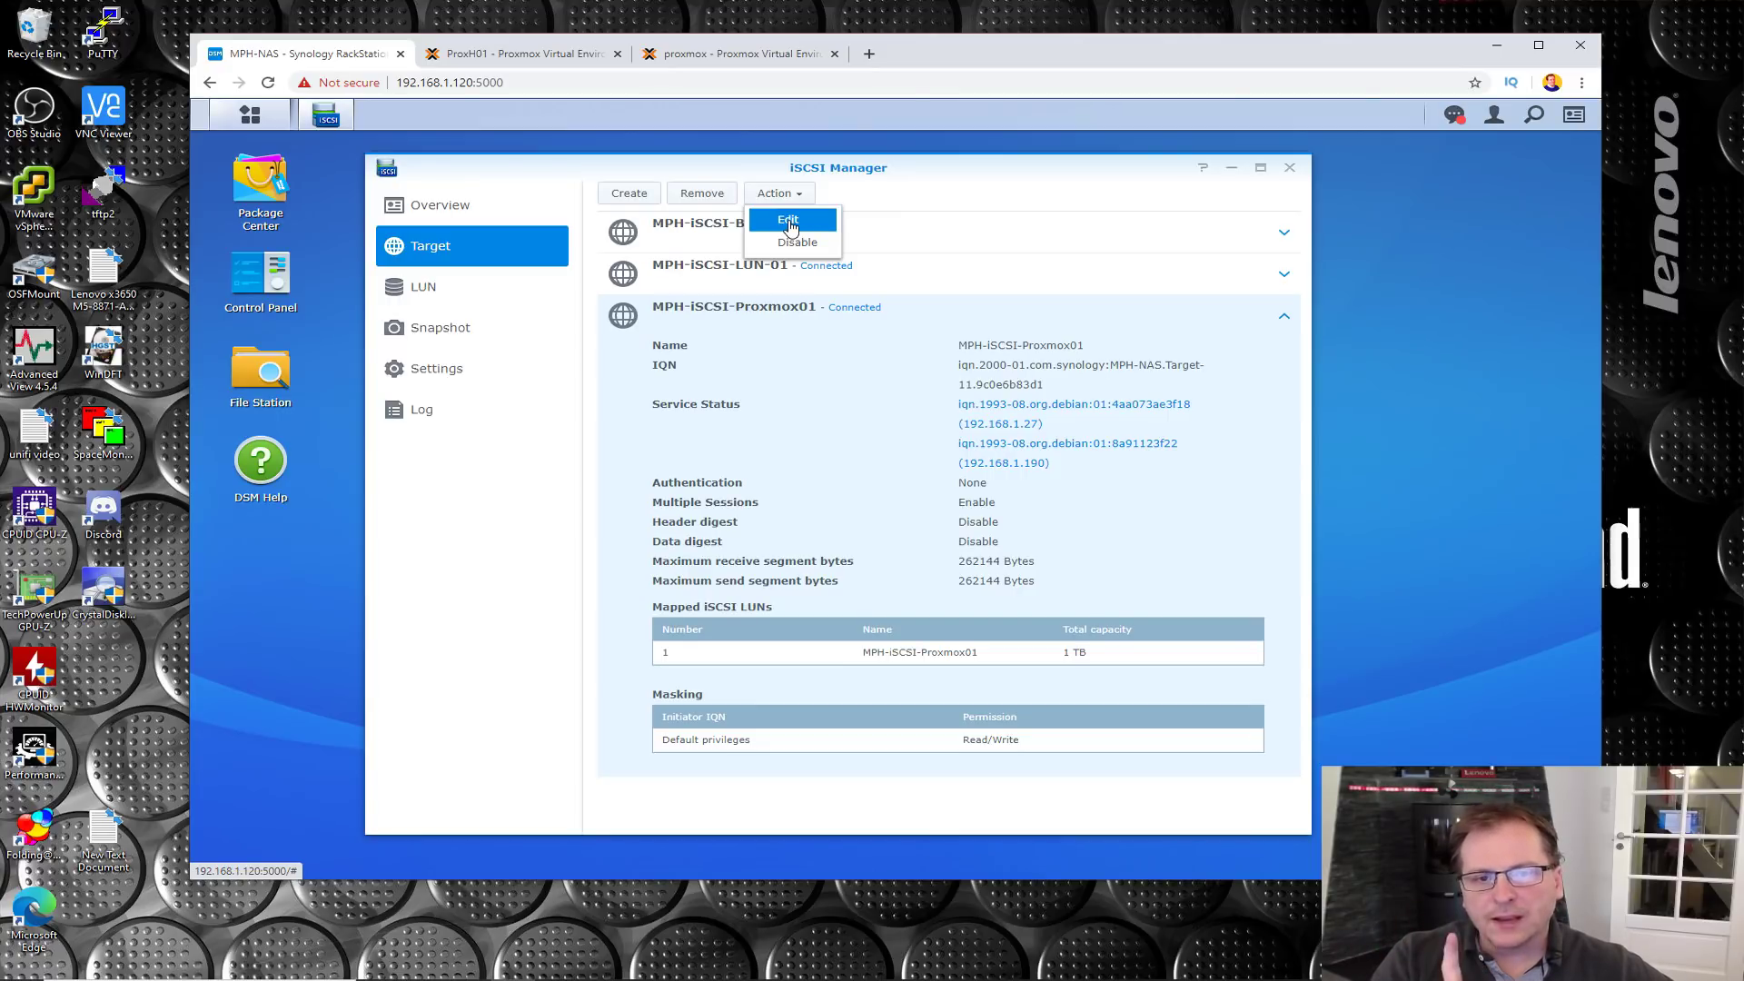
{"action": "left_click", "coordinate": [789, 224]}
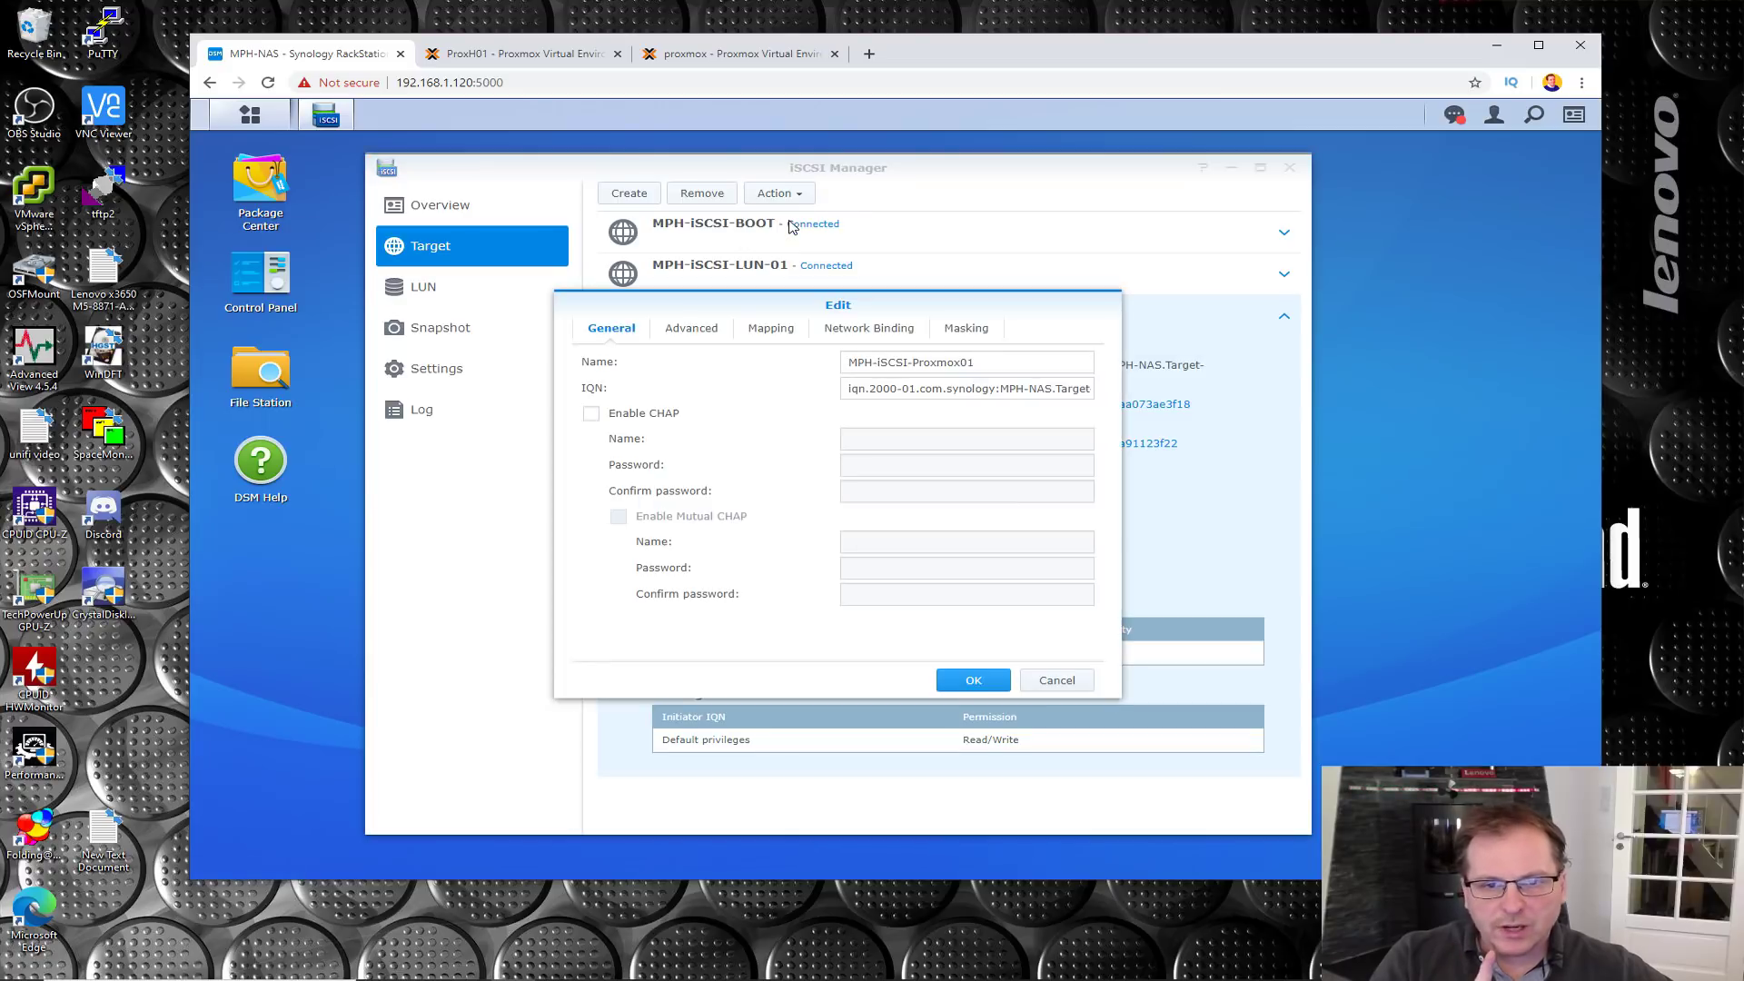
{"action": "left_click", "coordinate": [866, 332]}
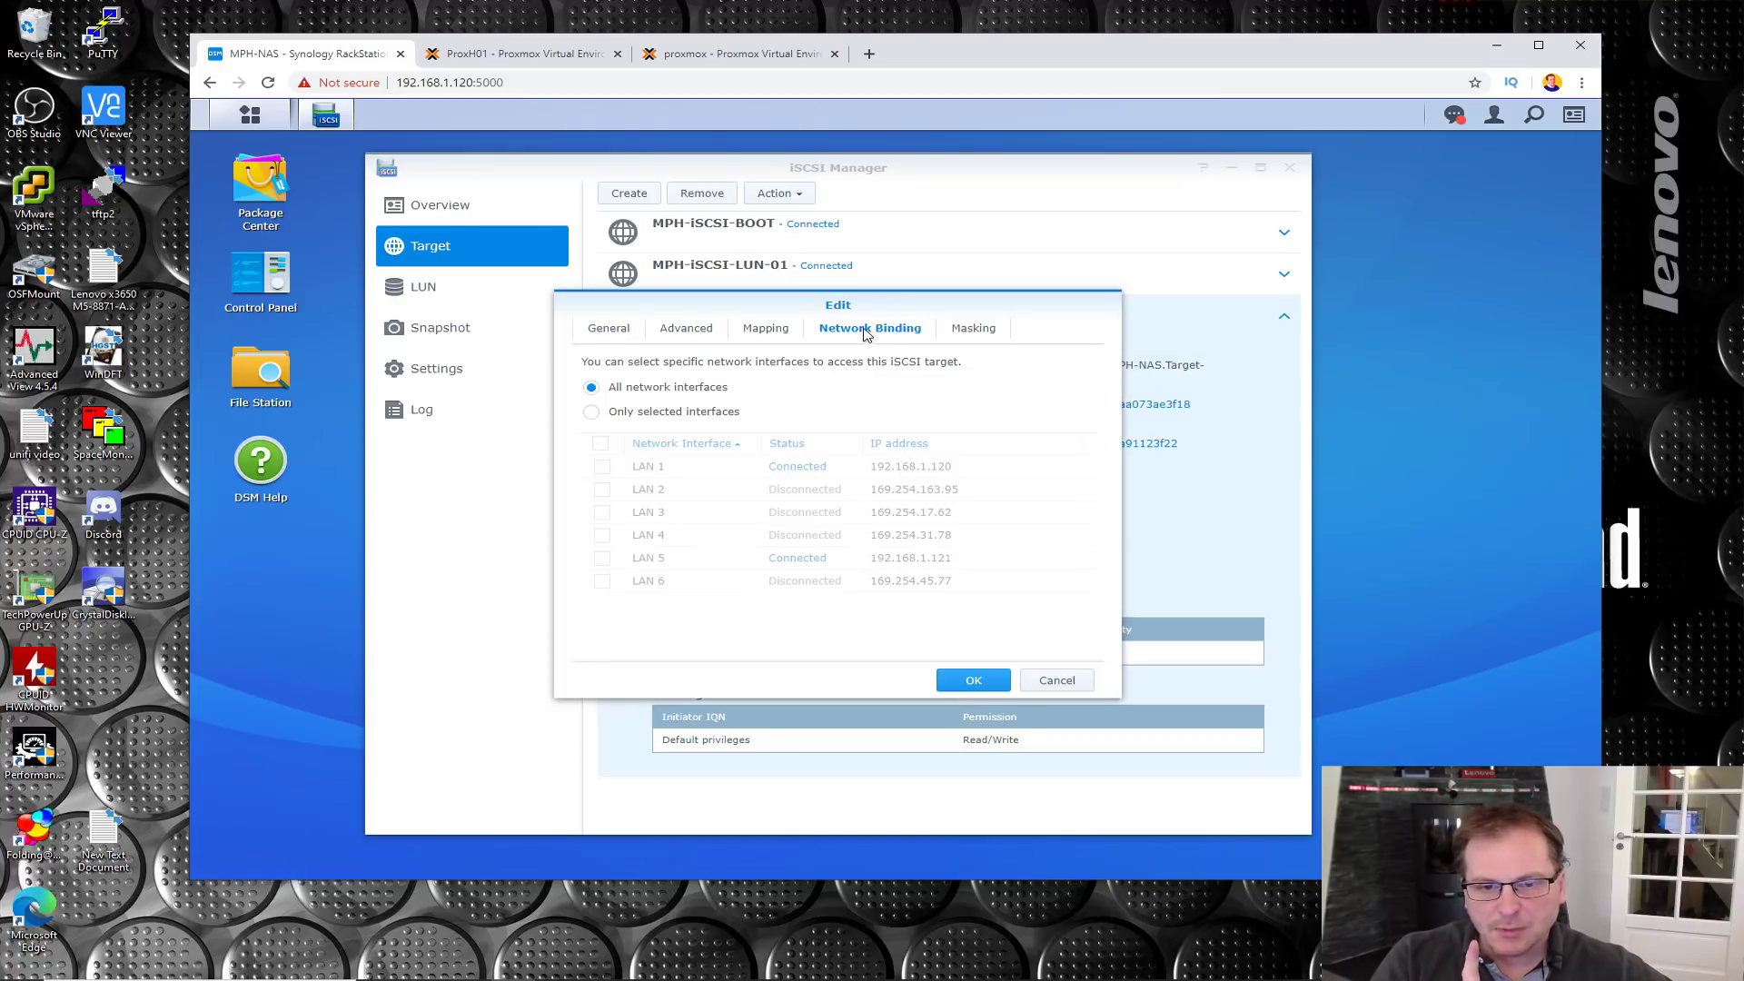
{"action": "left_click", "coordinate": [590, 416]}
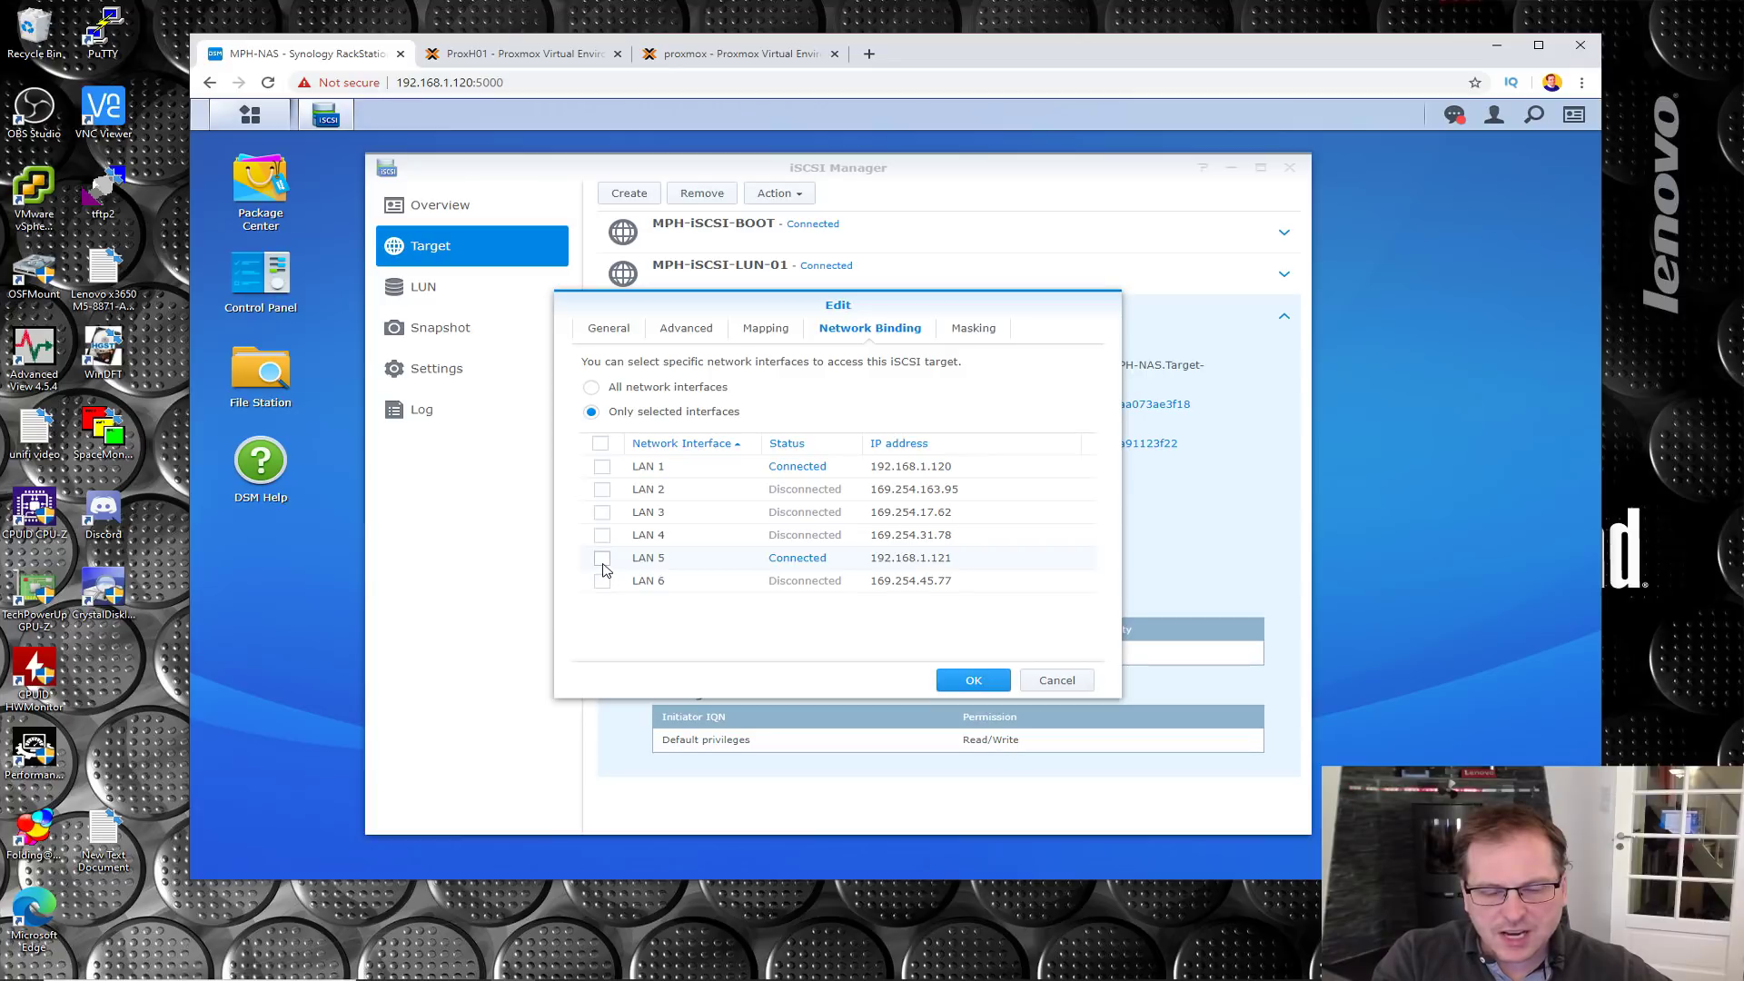
{"action": "left_click", "coordinate": [602, 560]}
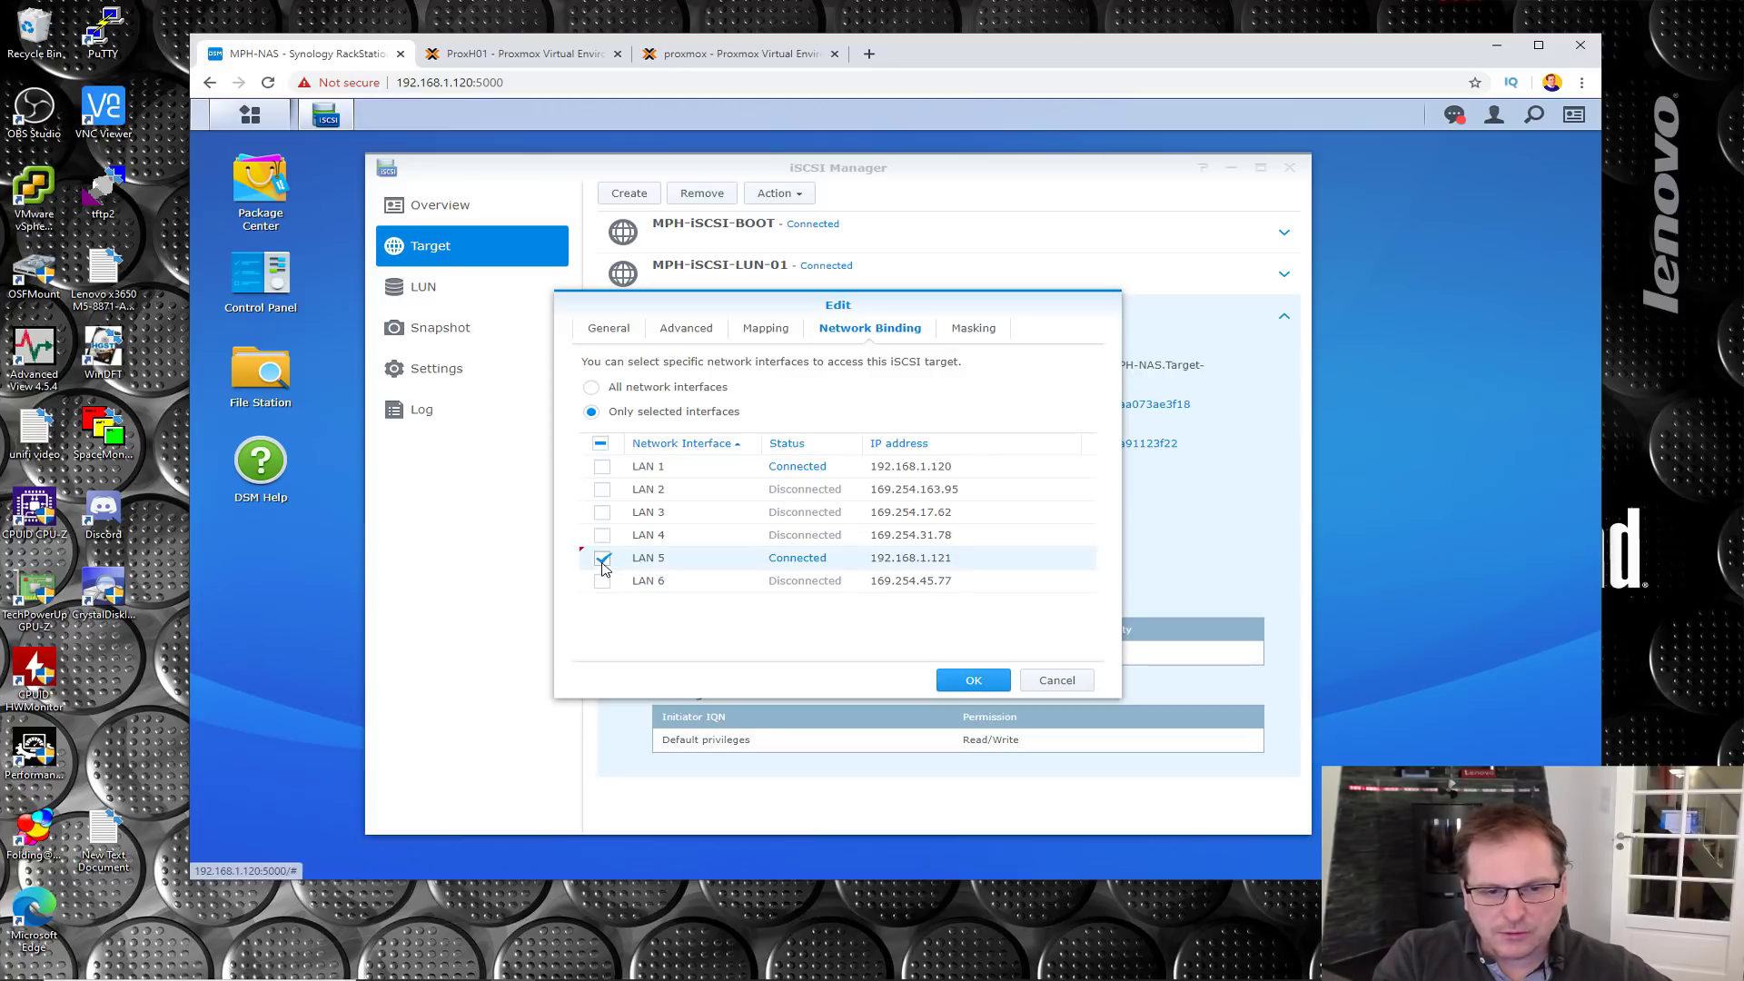
{"action": "left_click", "coordinate": [974, 681]}
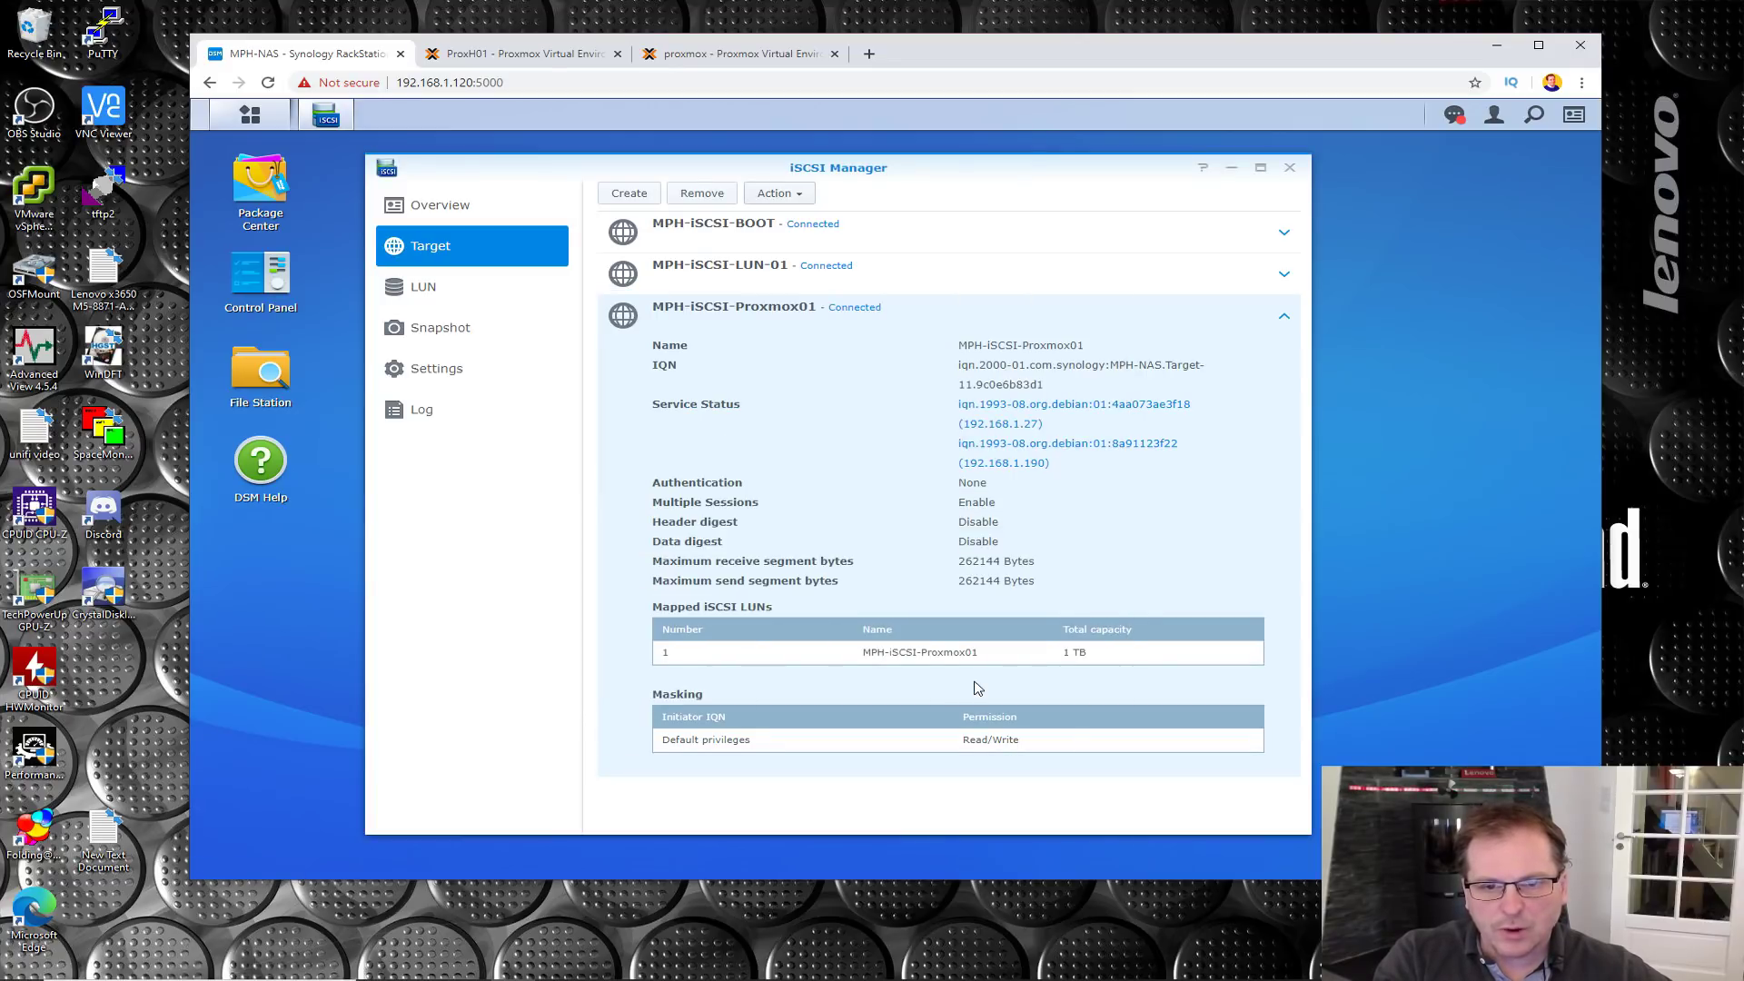
Step: Review the network binding of the MPH-iSCSI-Proxmox01 target in the NAS's iSCSI Manager
{"action": "left_click", "coordinate": [514, 56]}
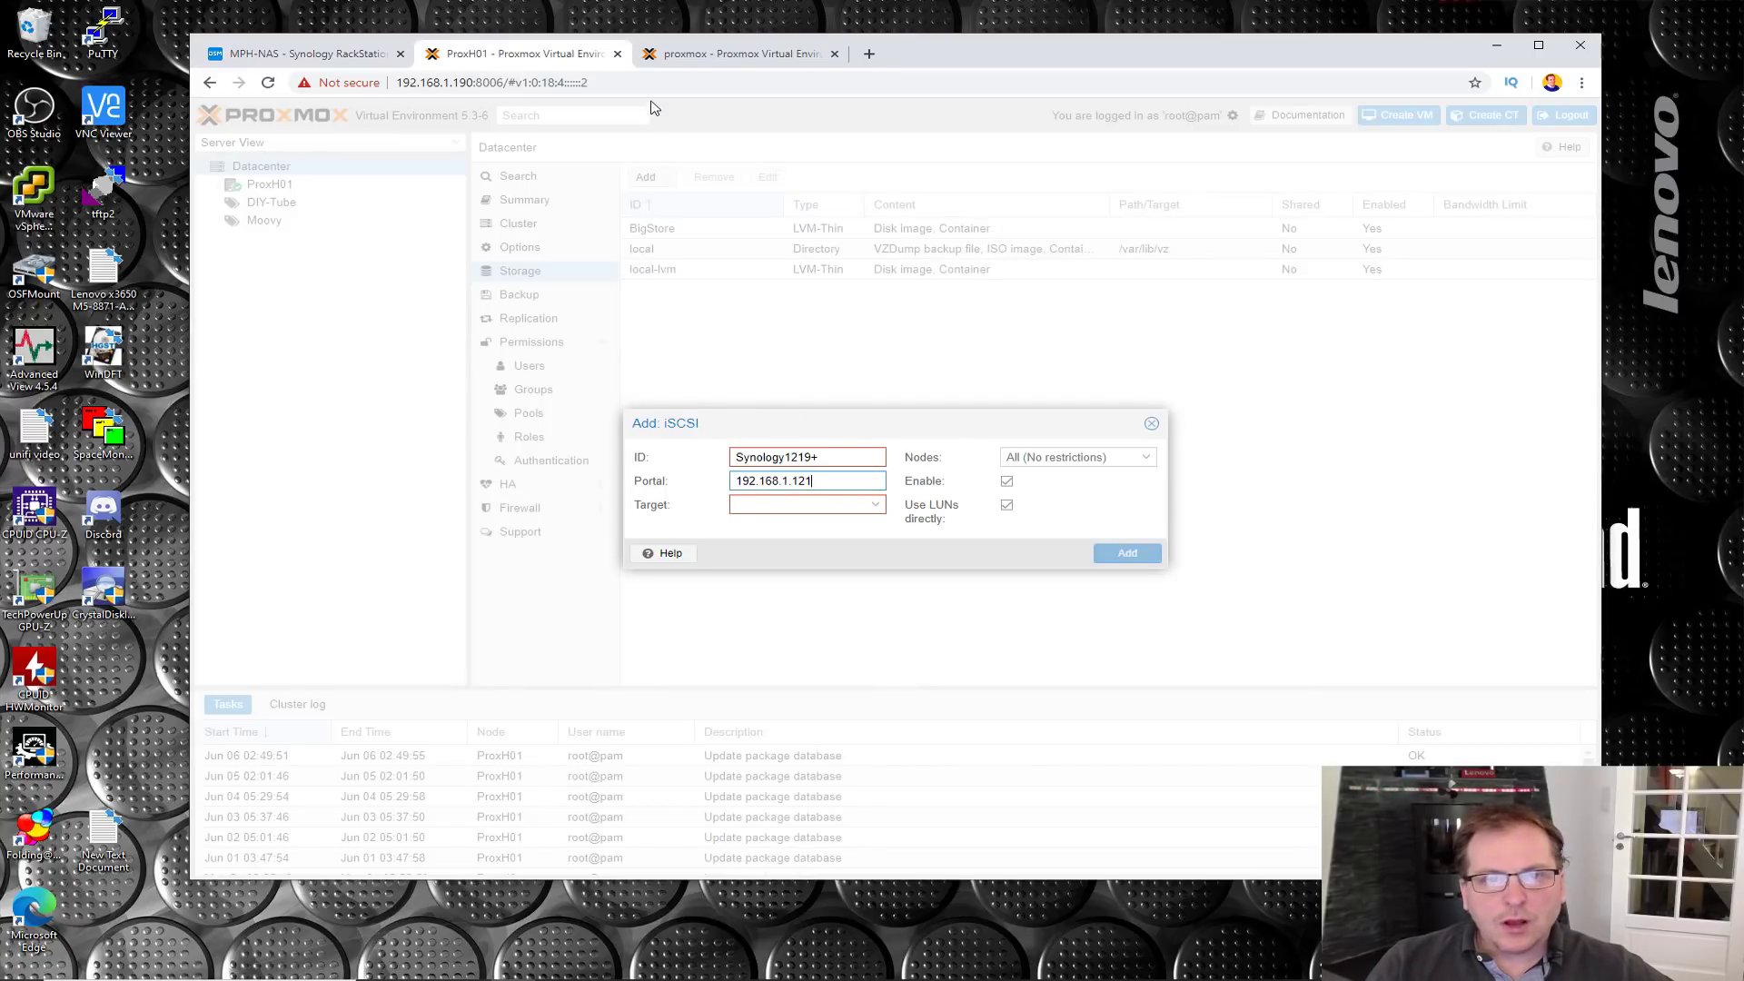
{"action": "left_click", "coordinate": [295, 56]}
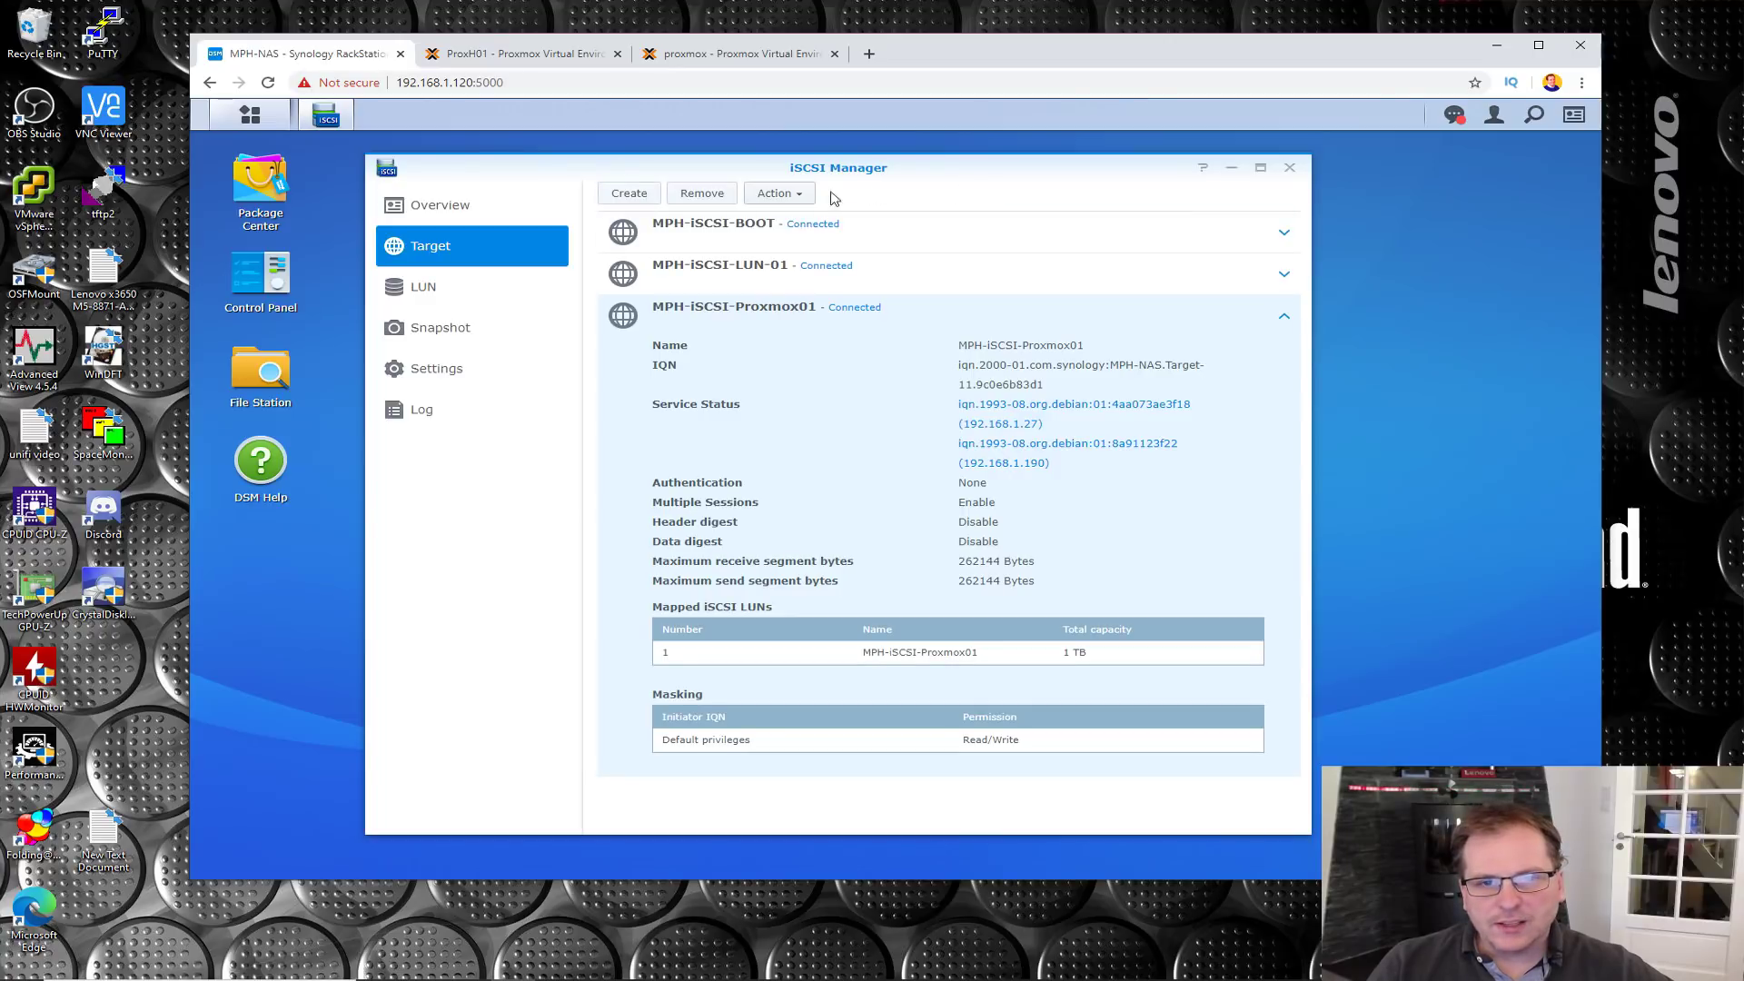
{"action": "left_click", "coordinate": [778, 193]}
{"action": "left_click", "coordinate": [786, 225]}
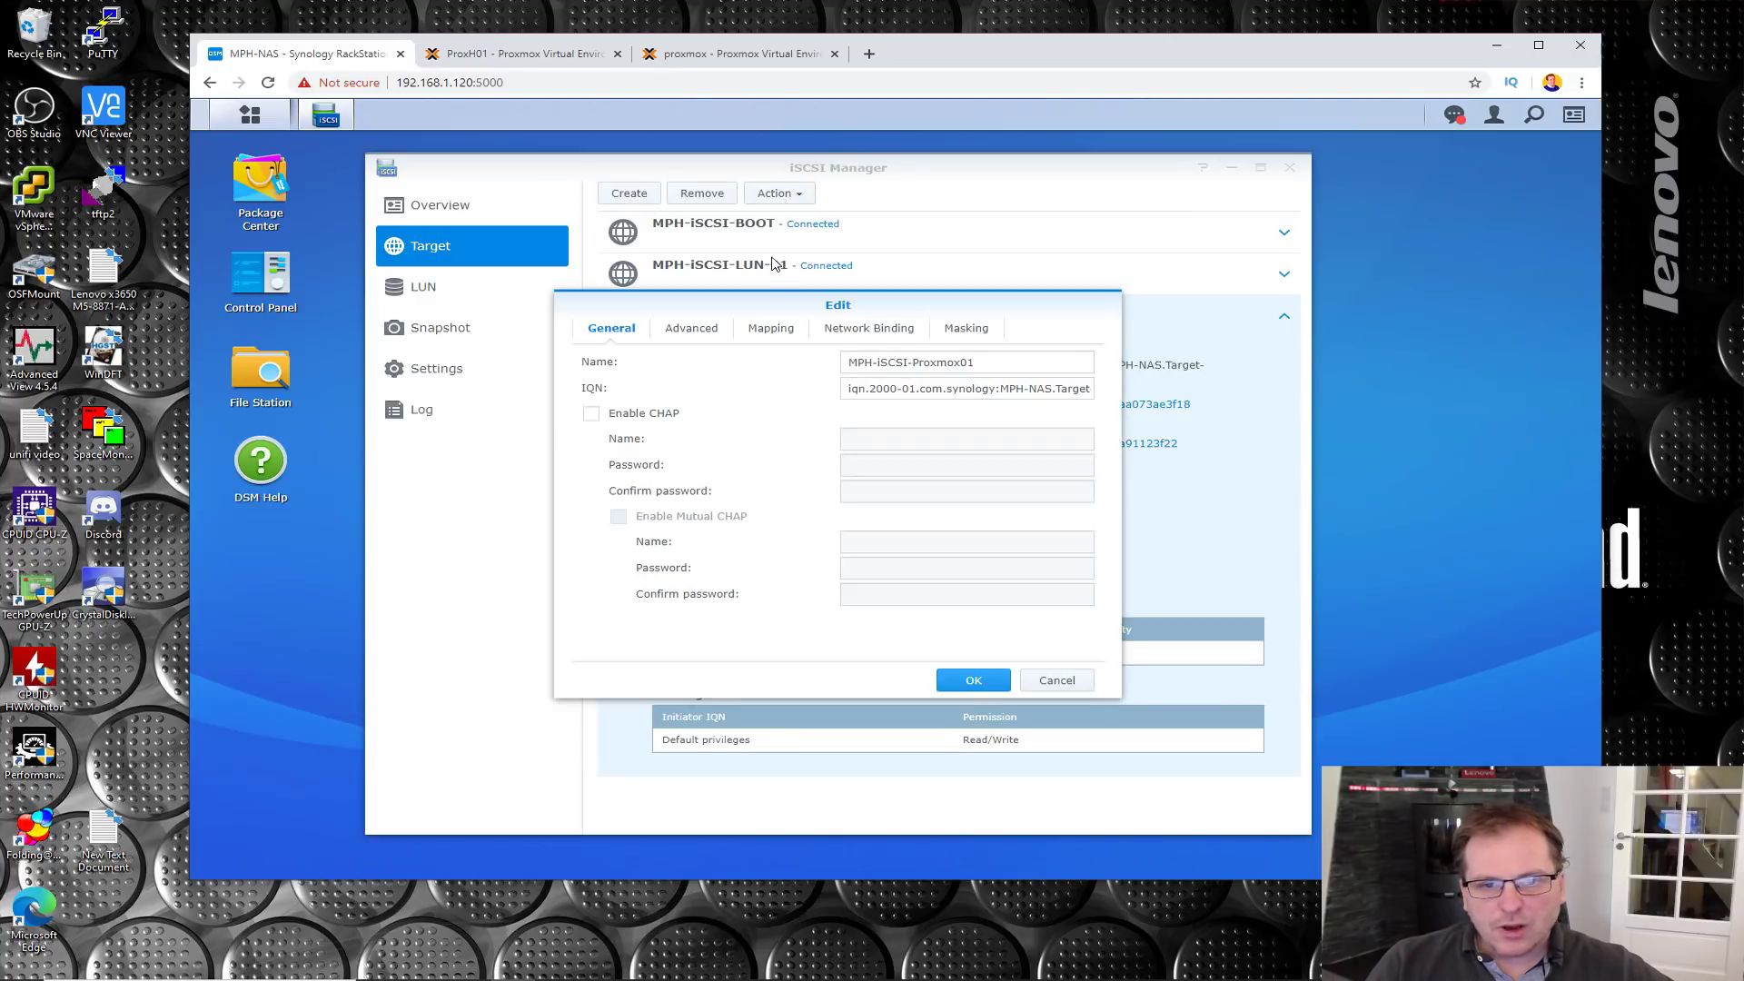
{"action": "left_click", "coordinate": [855, 333]}
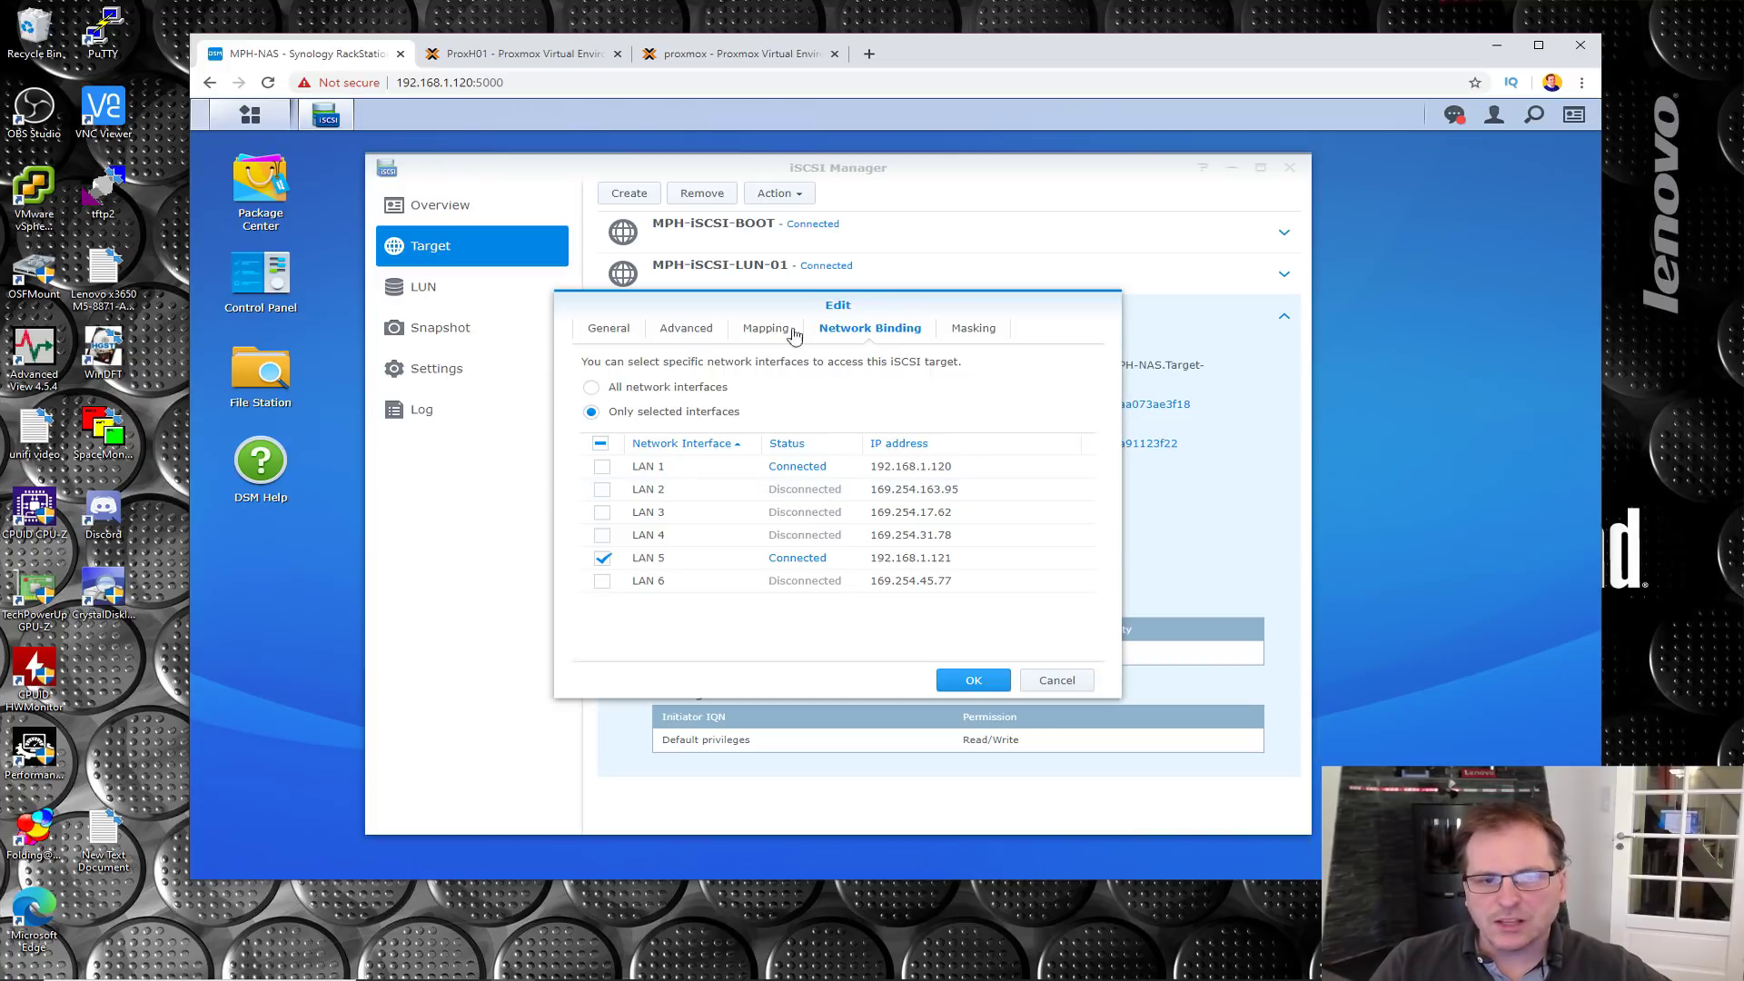
{"action": "left_click", "coordinate": [973, 680]}
Step: Choose the target iqn.2000-01.com.synology:MPH-NAS.Target-11.9c0e6b83d1 for ProxH01's new iSCSI storage and compare it with the IQN on the NAS
{"action": "left_click", "coordinate": [509, 54]}
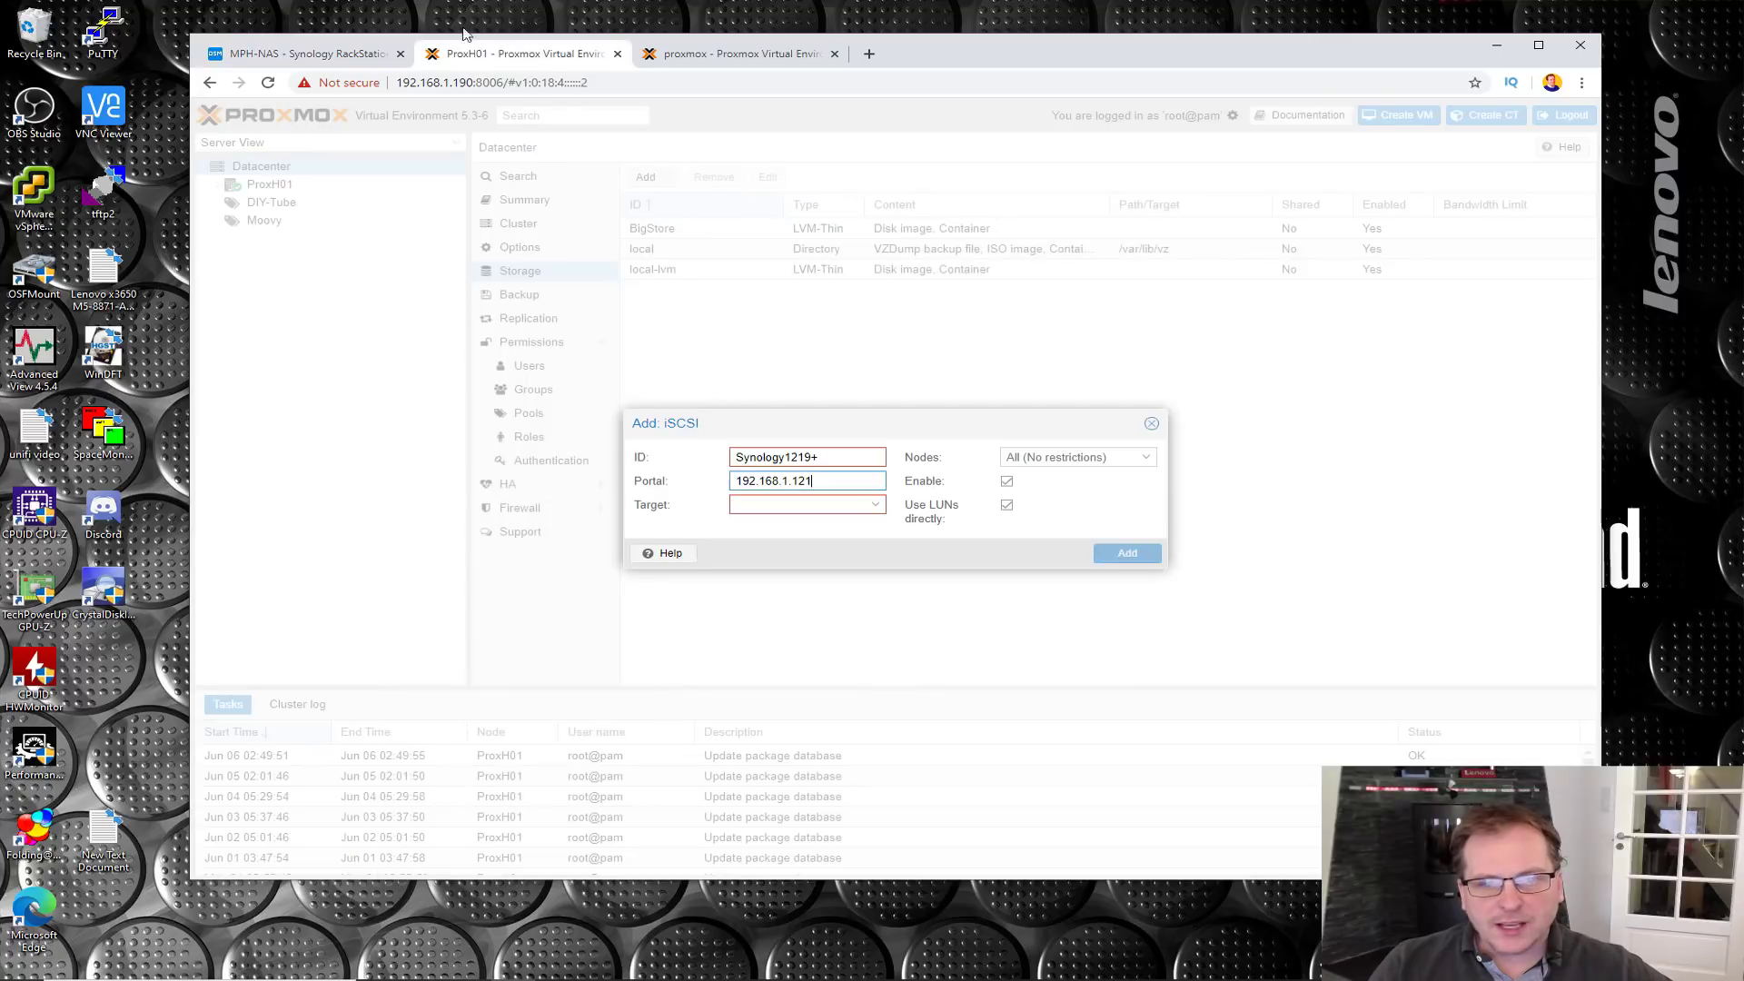
{"action": "left_click", "coordinate": [876, 506]}
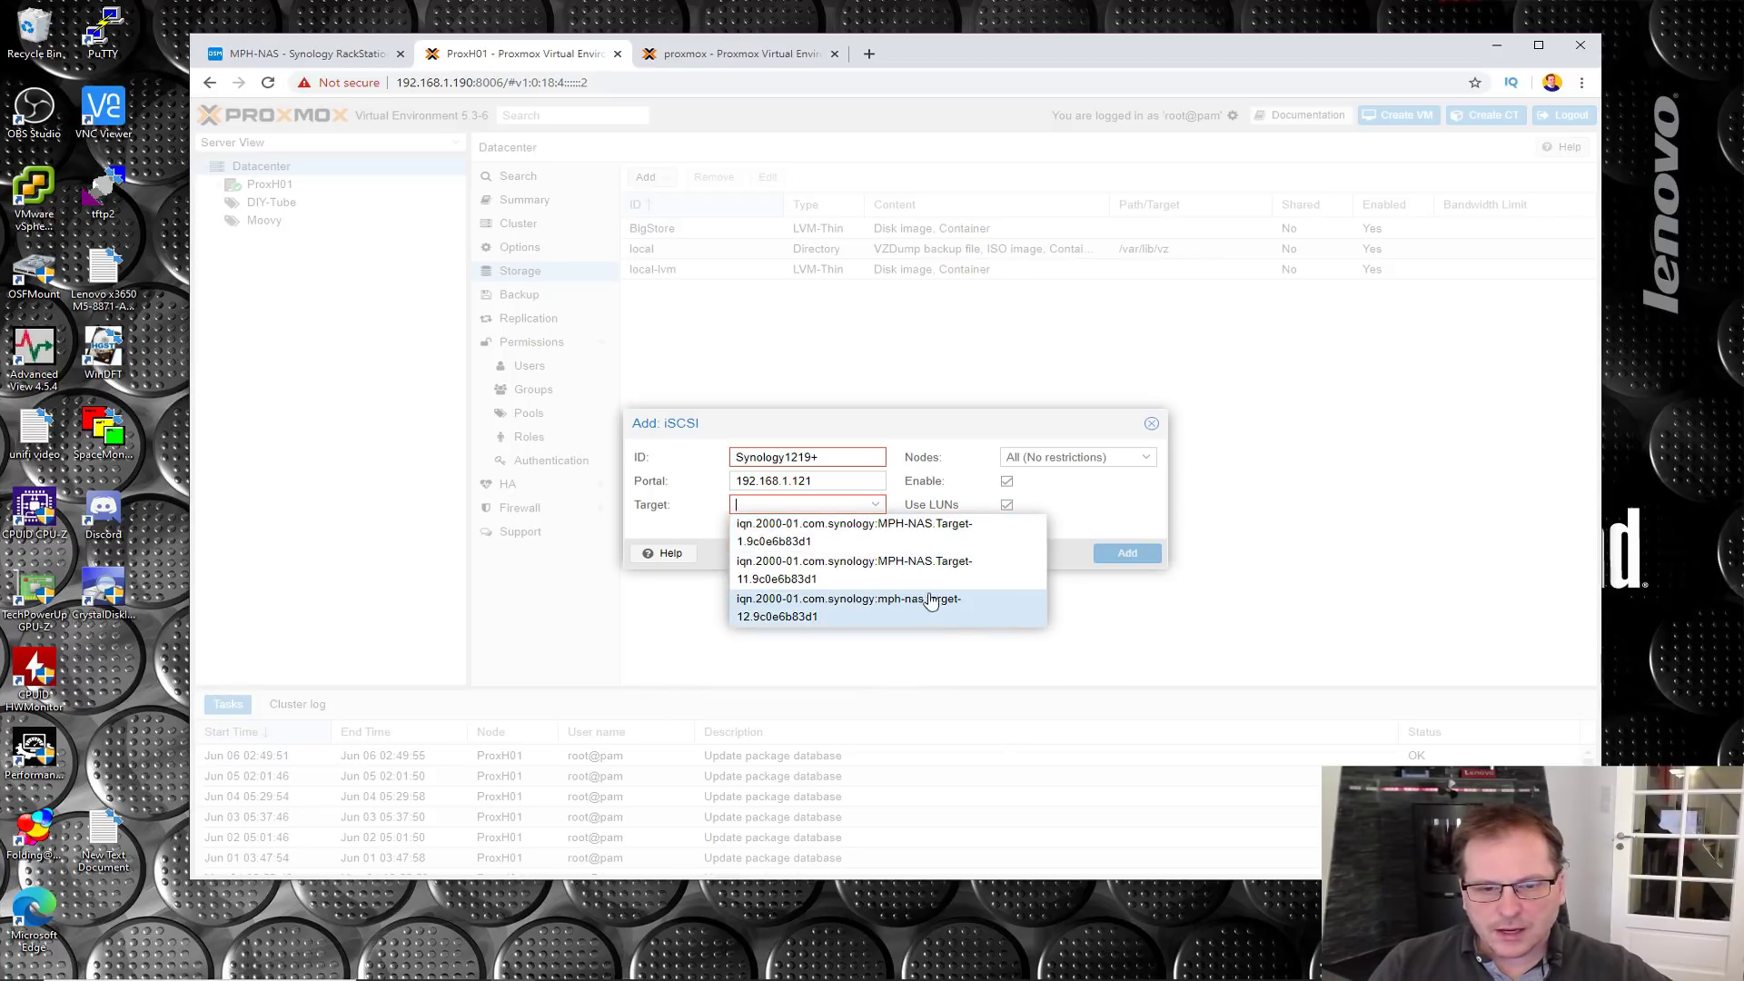
{"action": "left_click", "coordinate": [793, 570]}
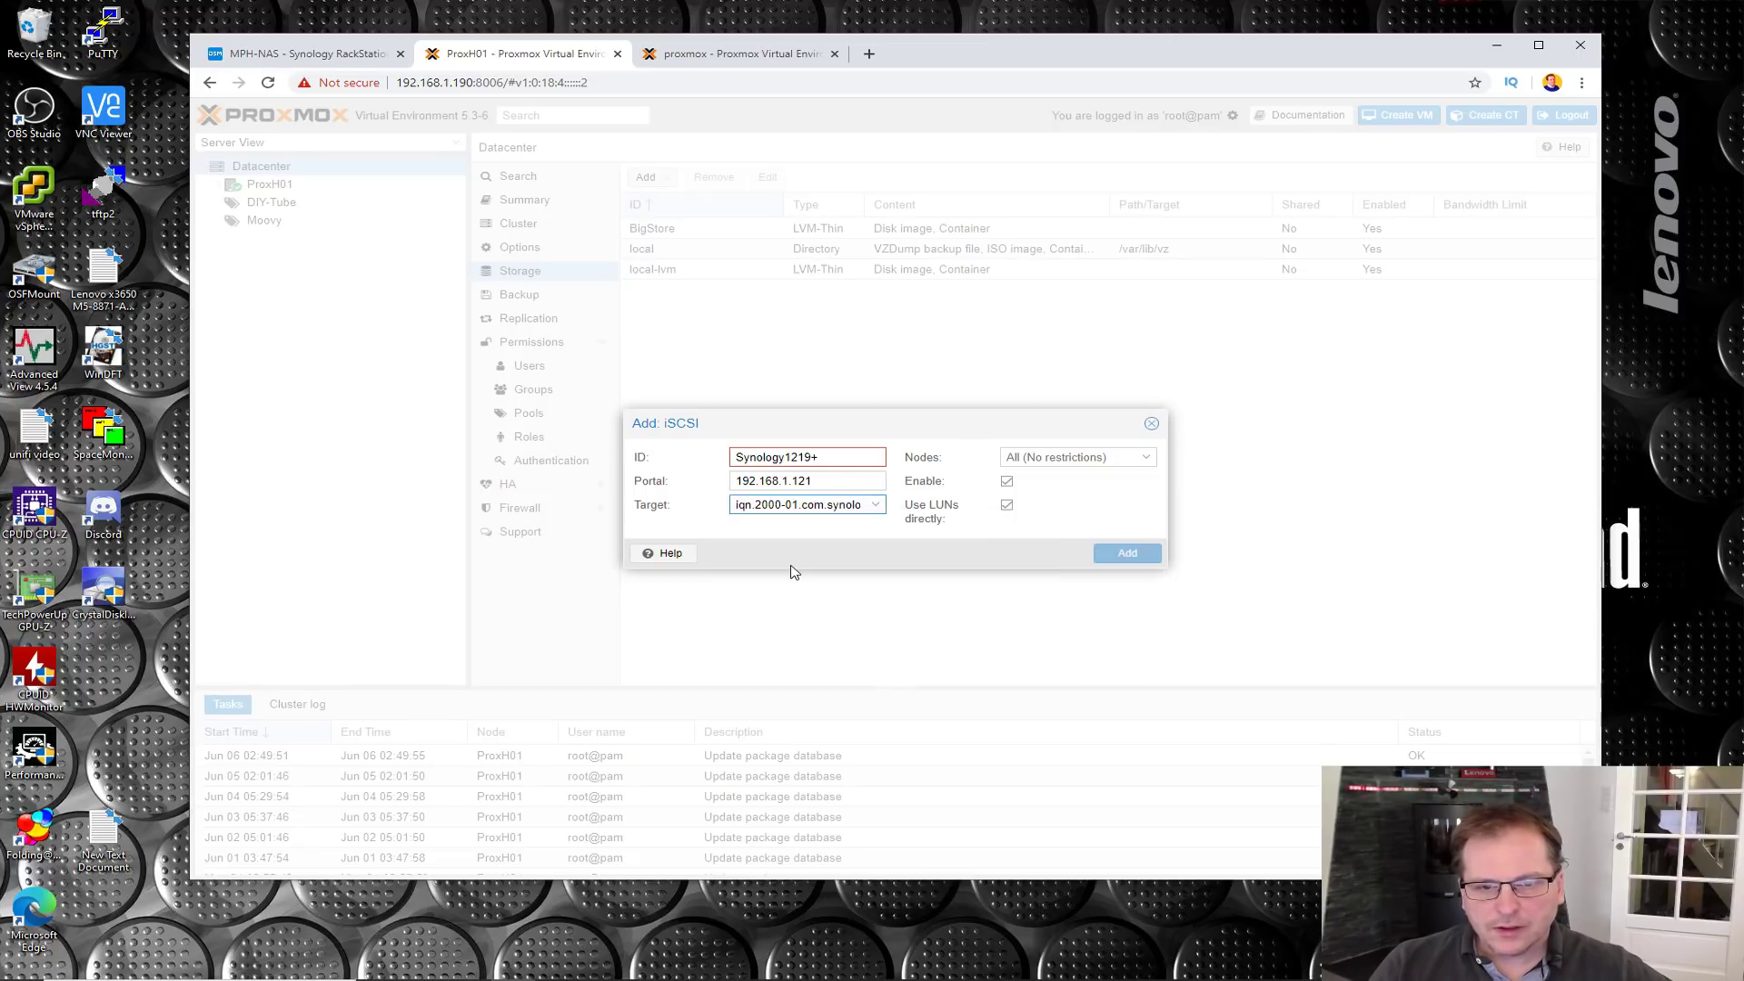
{"action": "left_click", "coordinate": [281, 56]}
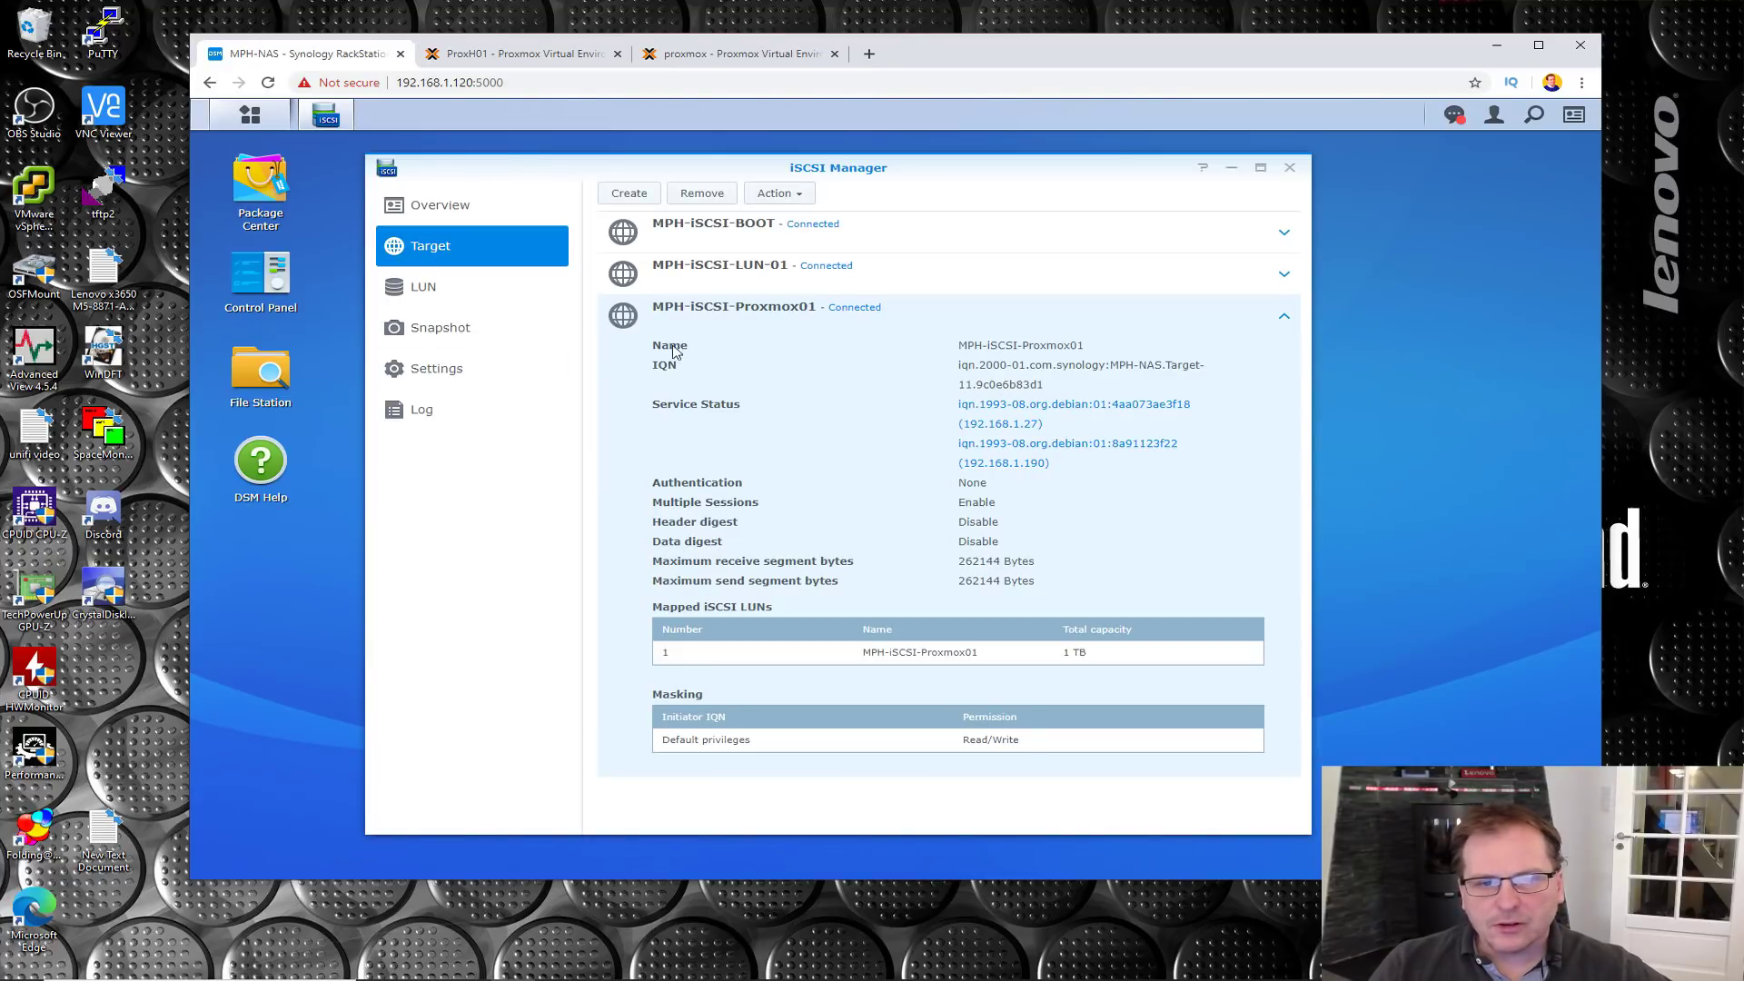
{"action": "key", "text": "ctrl+Tab"}
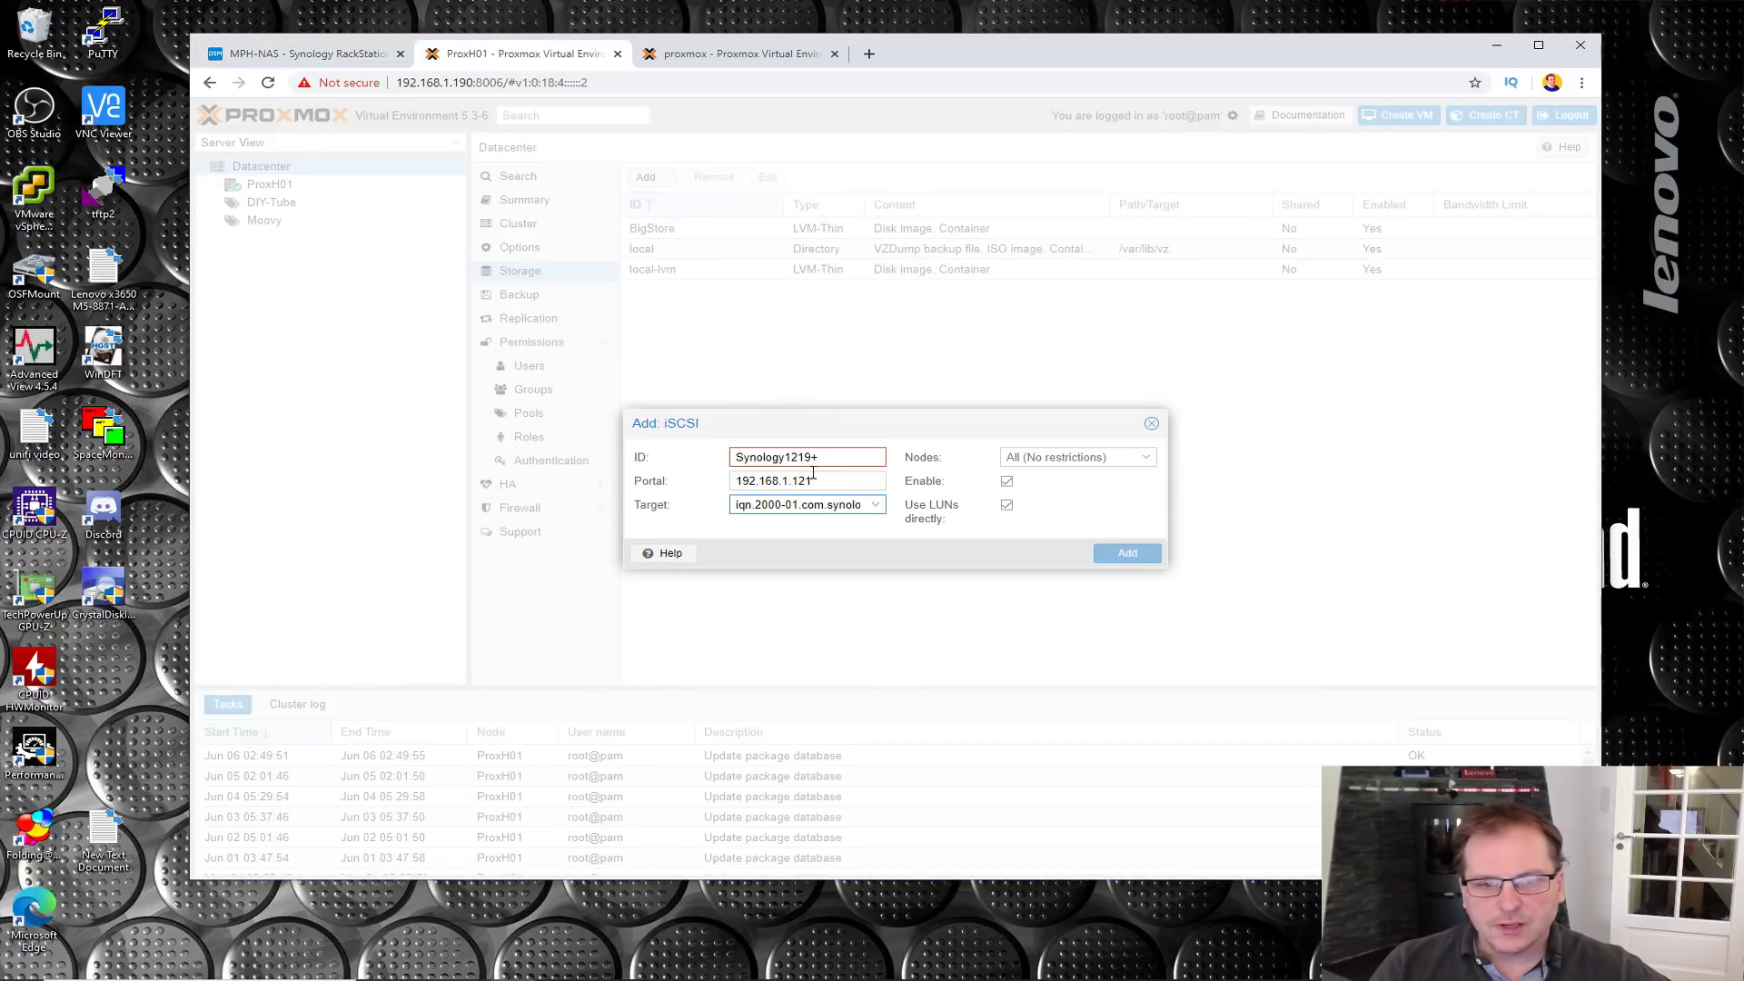
Step: Correct the storage ID to Synology1219, add the iSCSI storage to ProxH01 and select its entry
{"action": "mouse_move", "coordinate": [833, 462]}
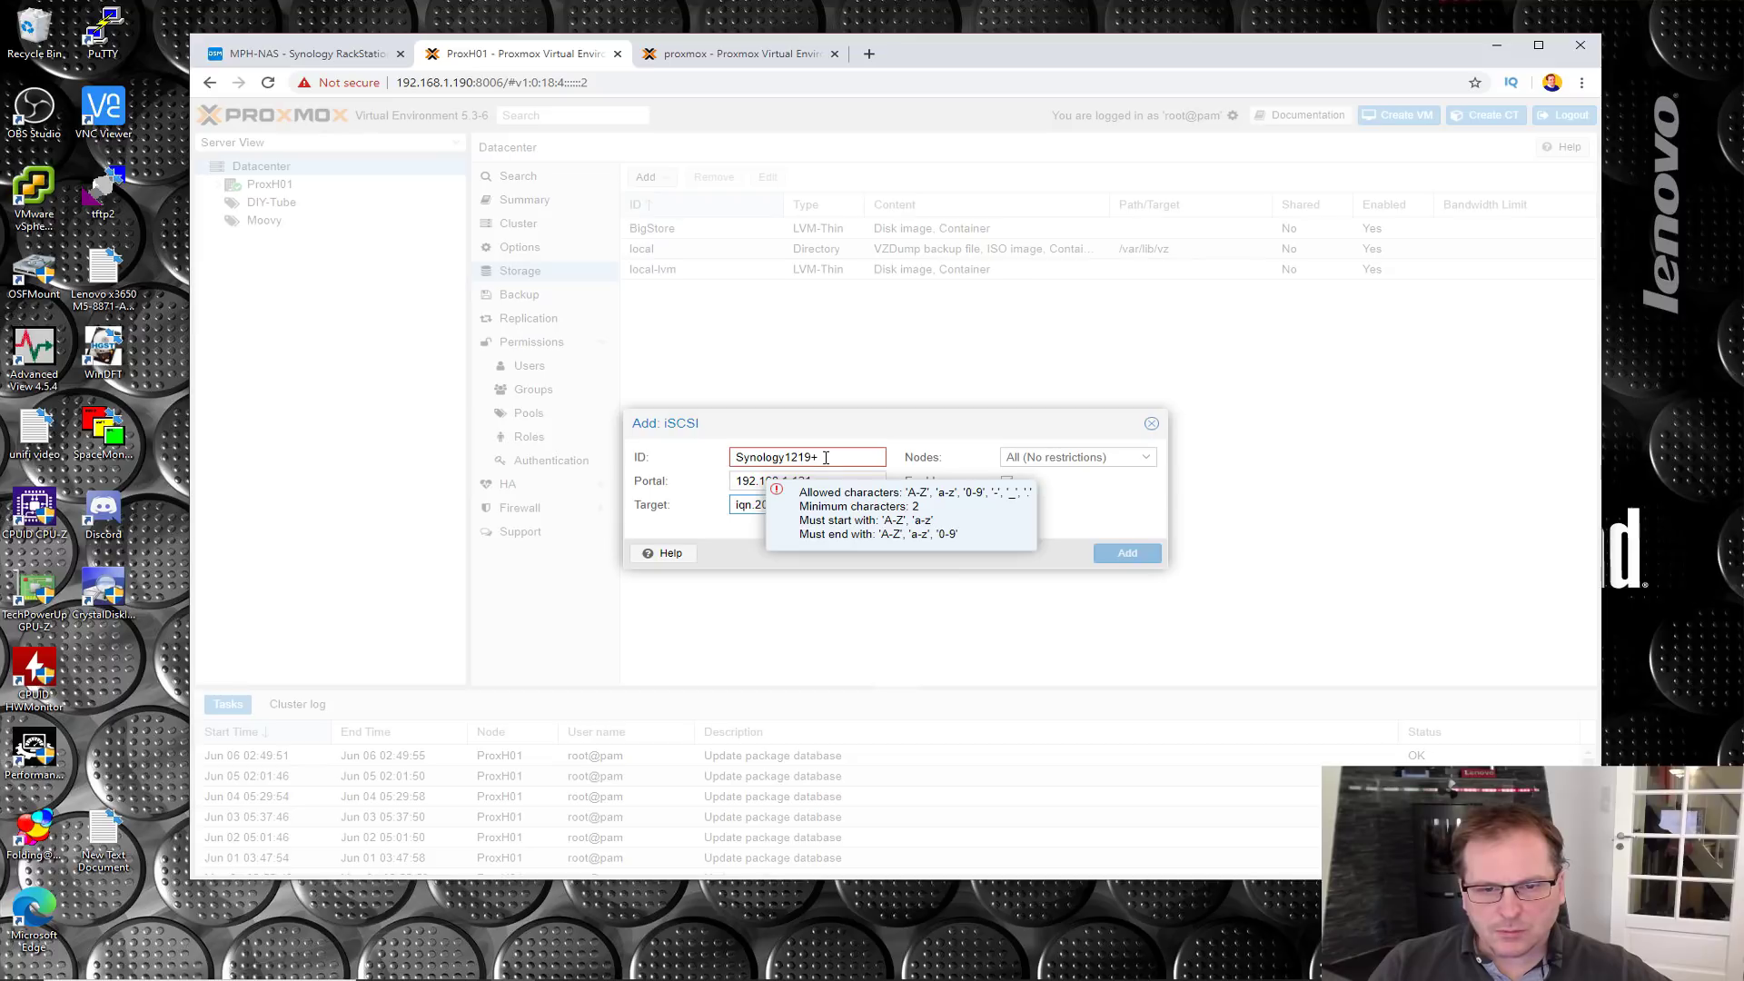
{"action": "left_click", "coordinate": [825, 457]}
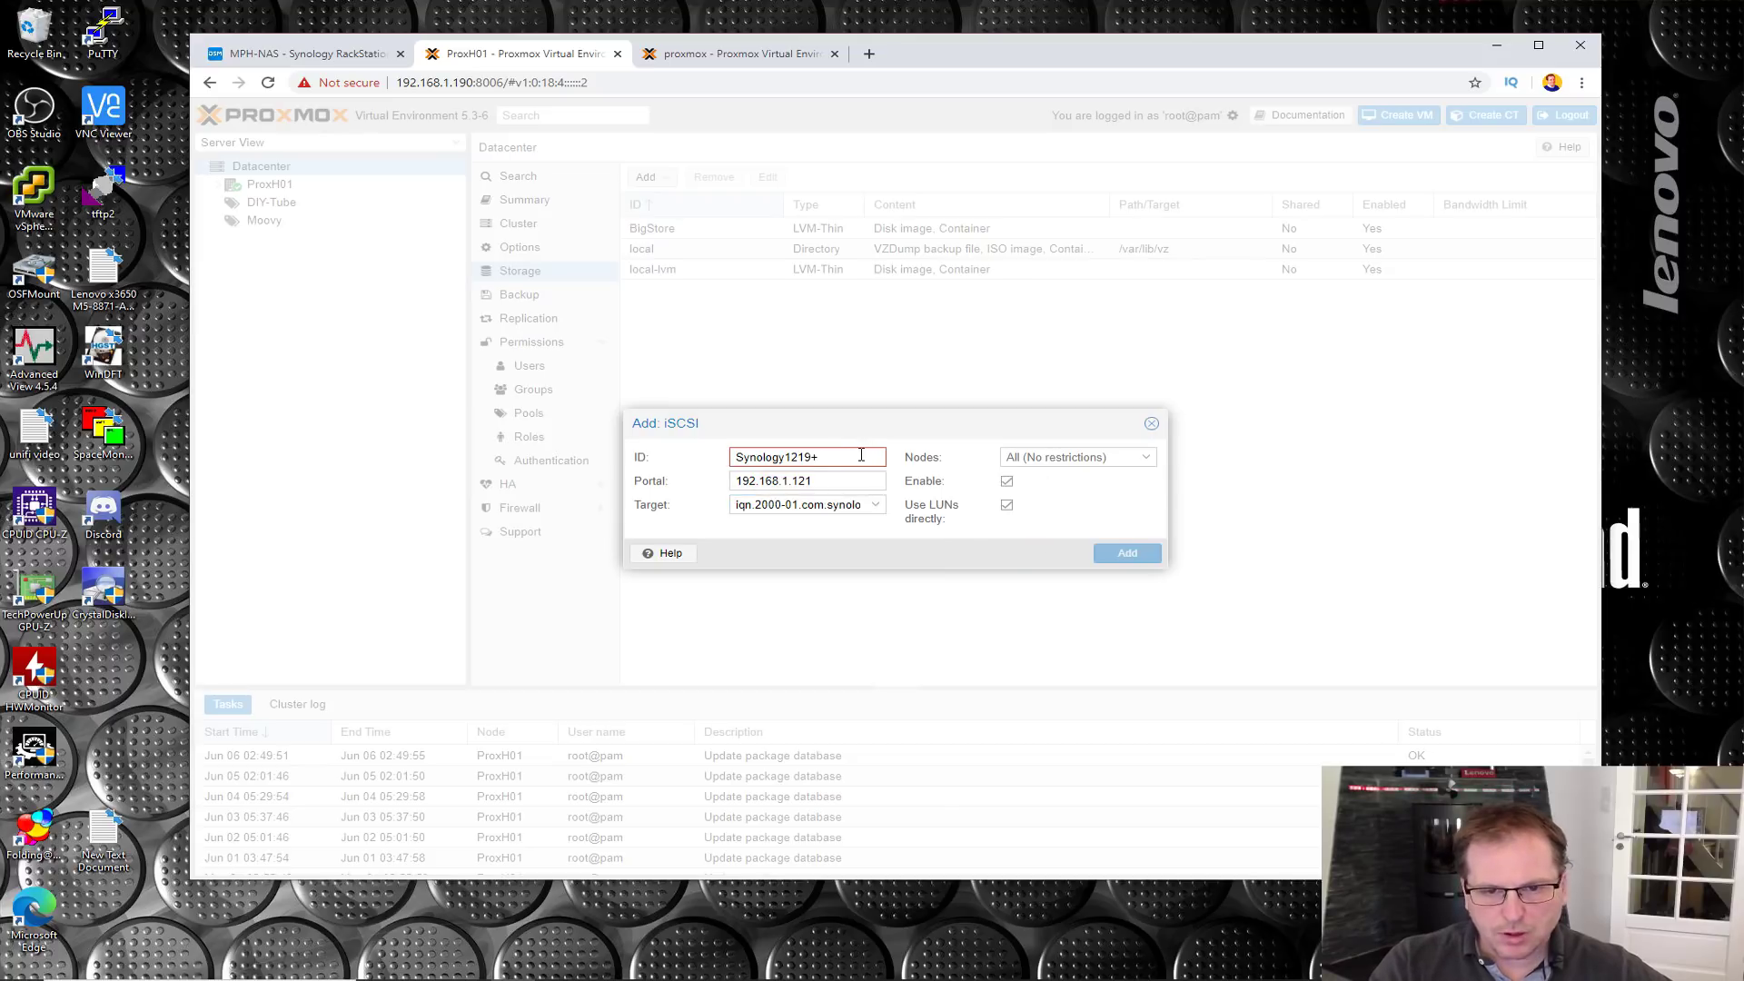
{"action": "key", "text": "BackSpace"}
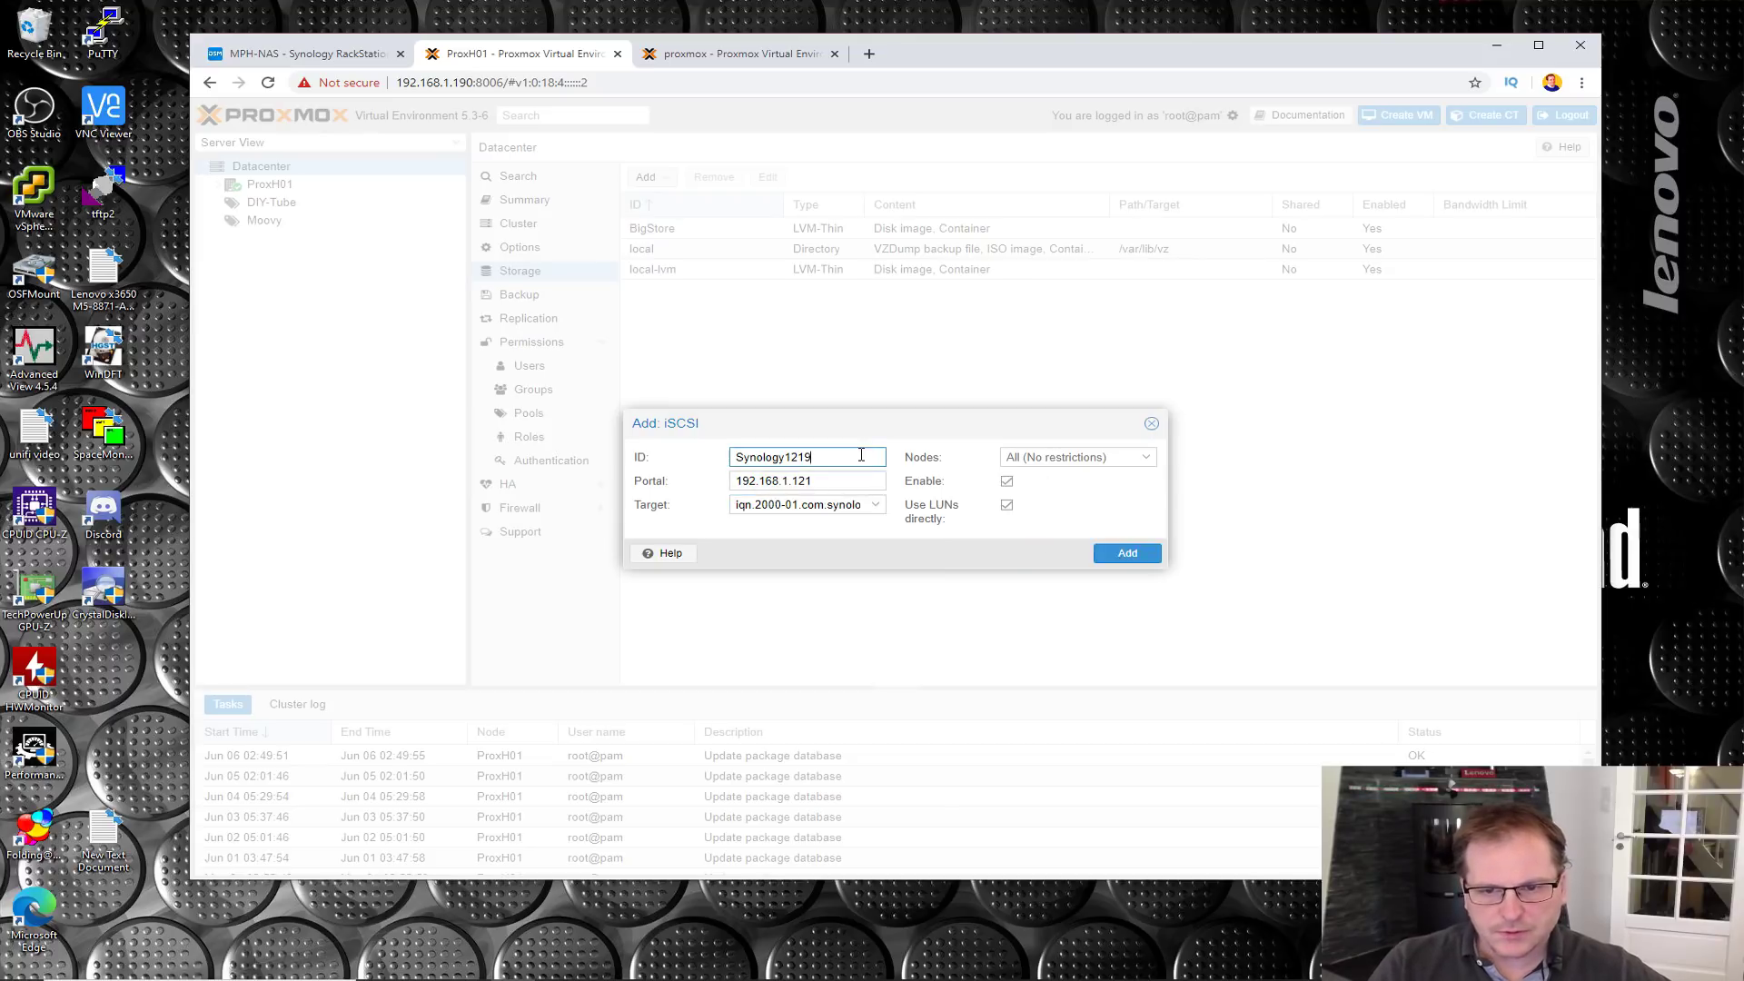
{"action": "left_click", "coordinate": [1126, 554]}
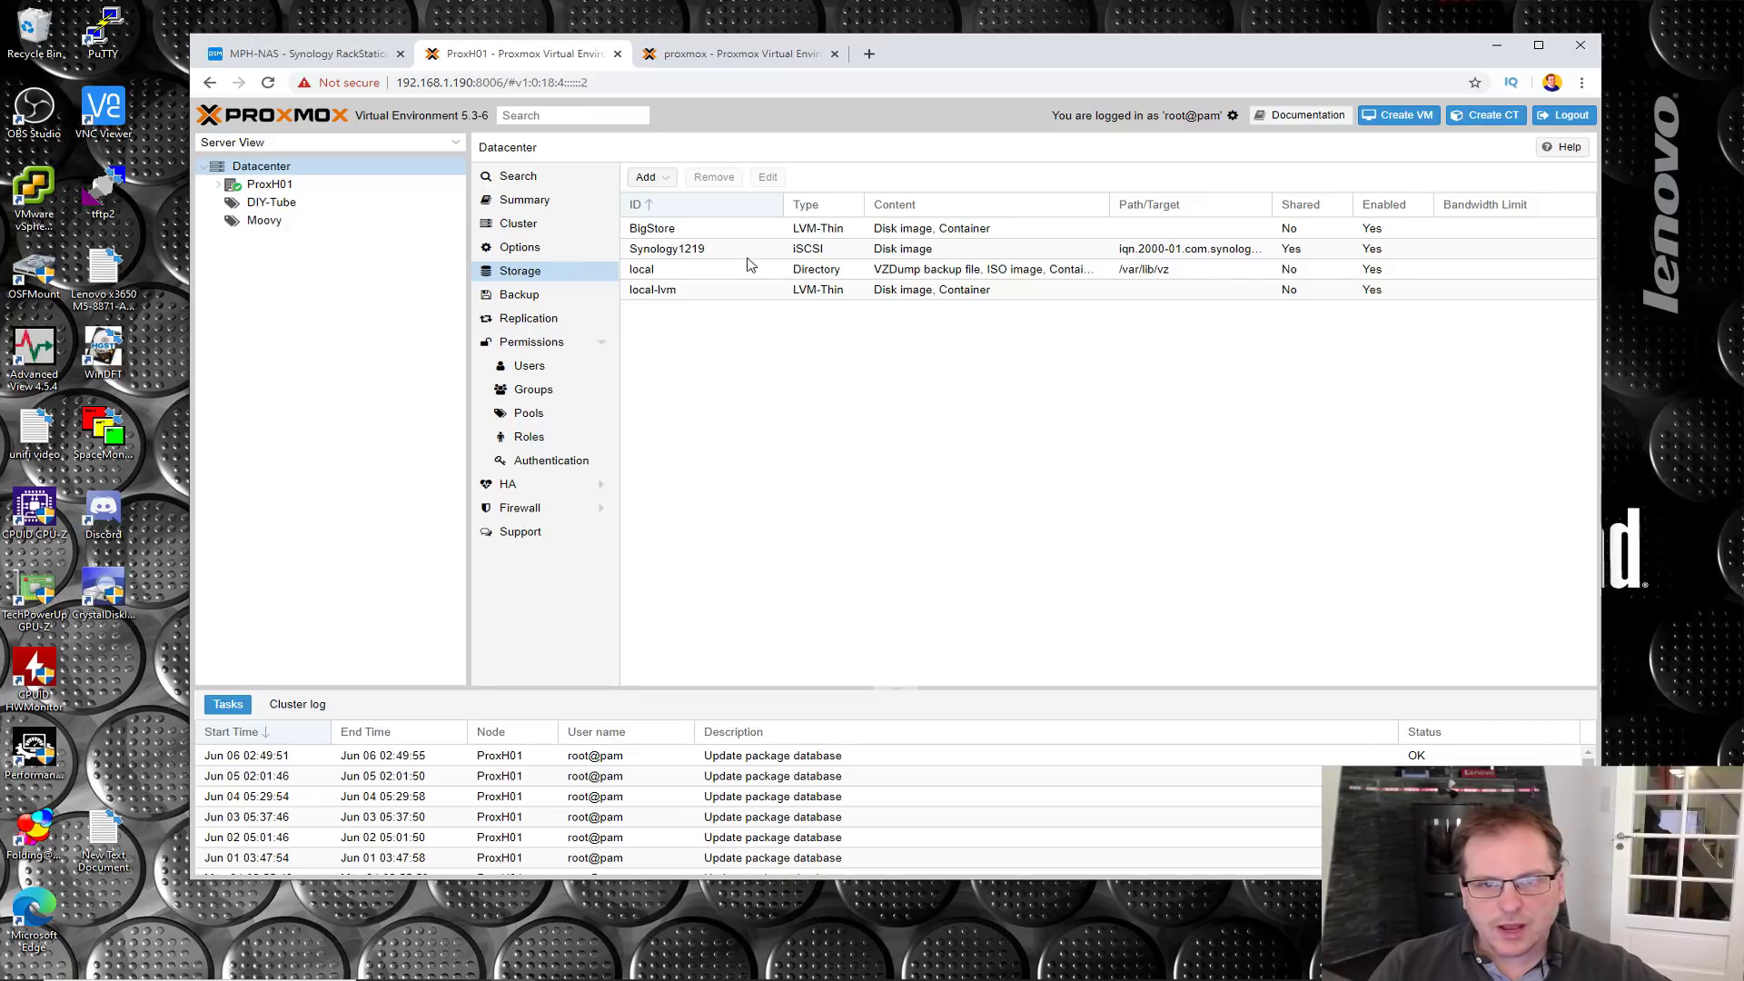
{"action": "left_click", "coordinate": [660, 254]}
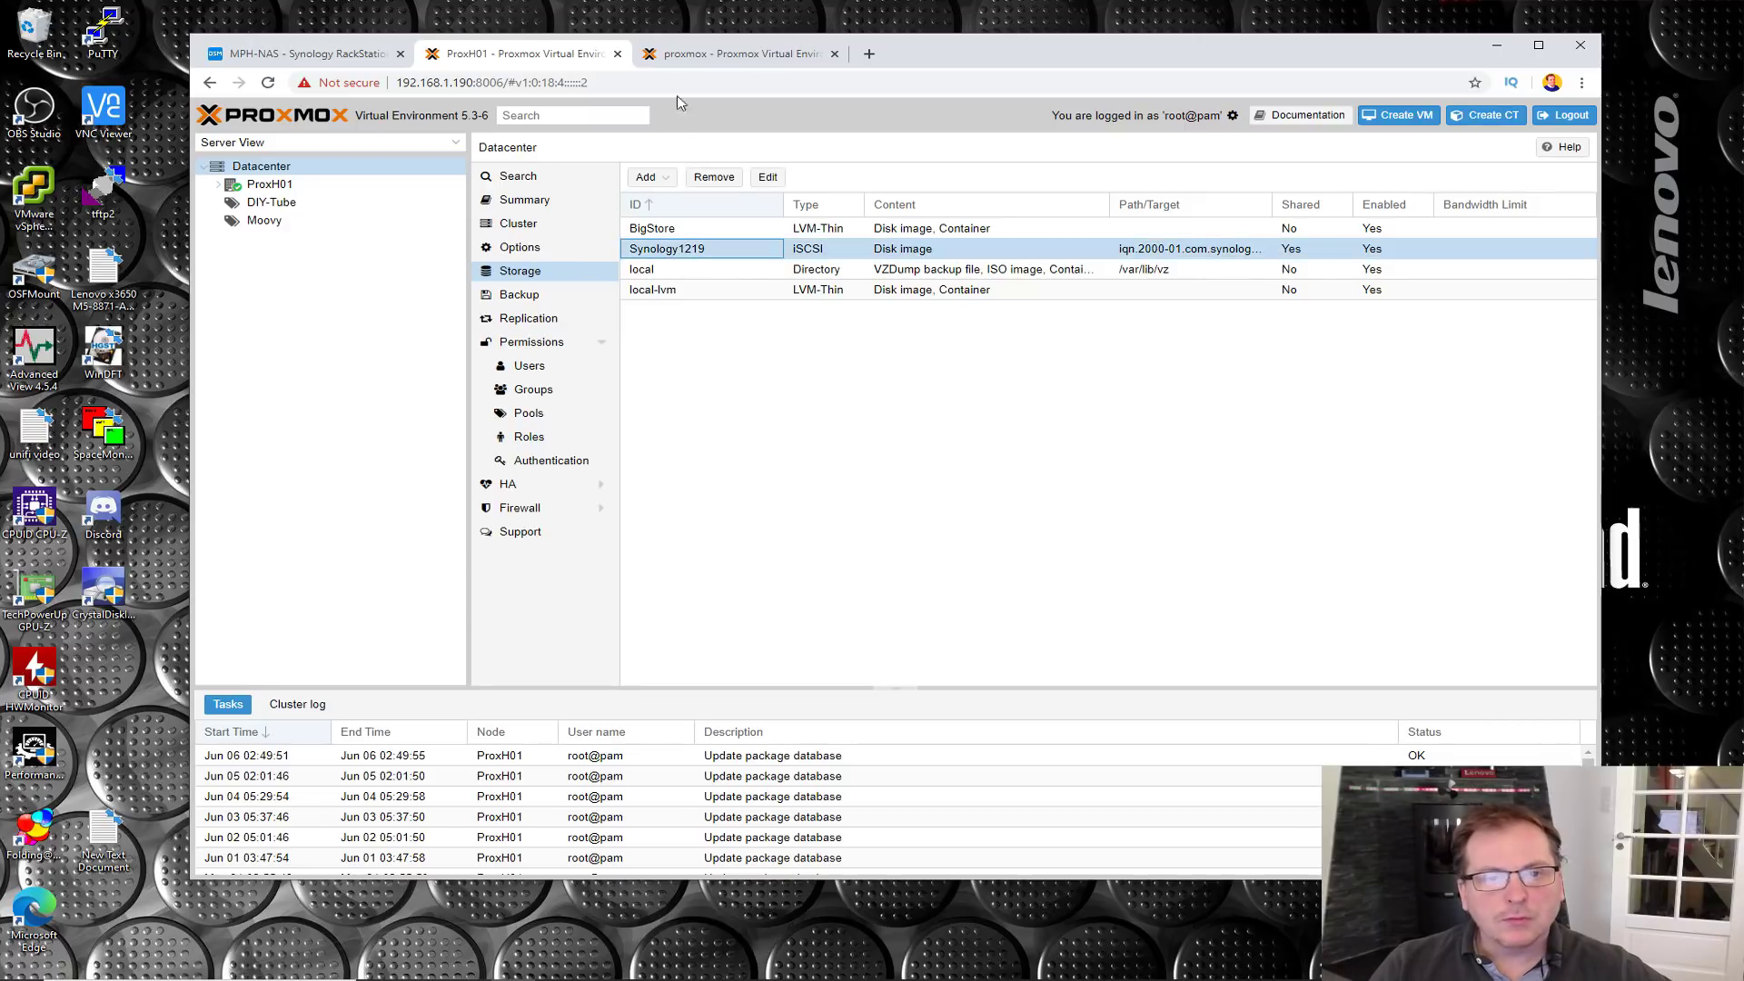
Step: Switch to the second Proxmox server at 192.168.1.27 and start adding datacenter iSCSI storage with ID Synology1219
{"action": "left_click", "coordinate": [716, 56]}
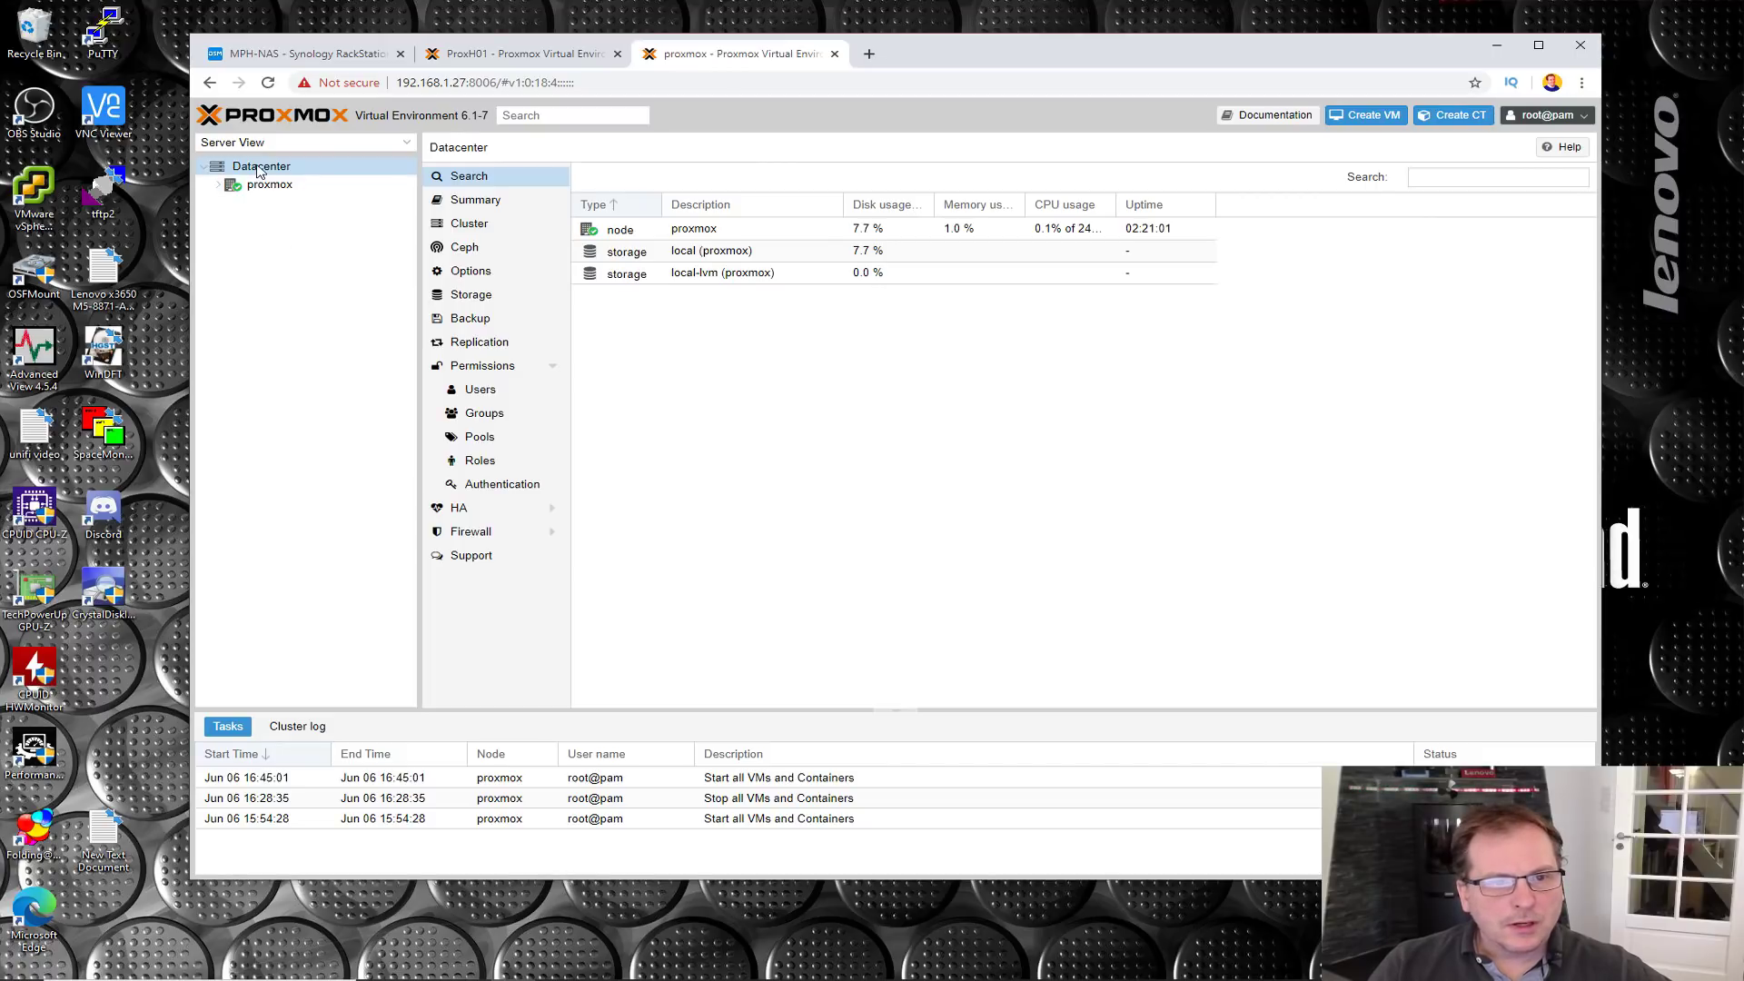
{"action": "left_click", "coordinate": [470, 294]}
{"action": "left_click", "coordinate": [596, 177]}
{"action": "left_click", "coordinate": [634, 320]}
{"action": "type", "text": "Syno"}
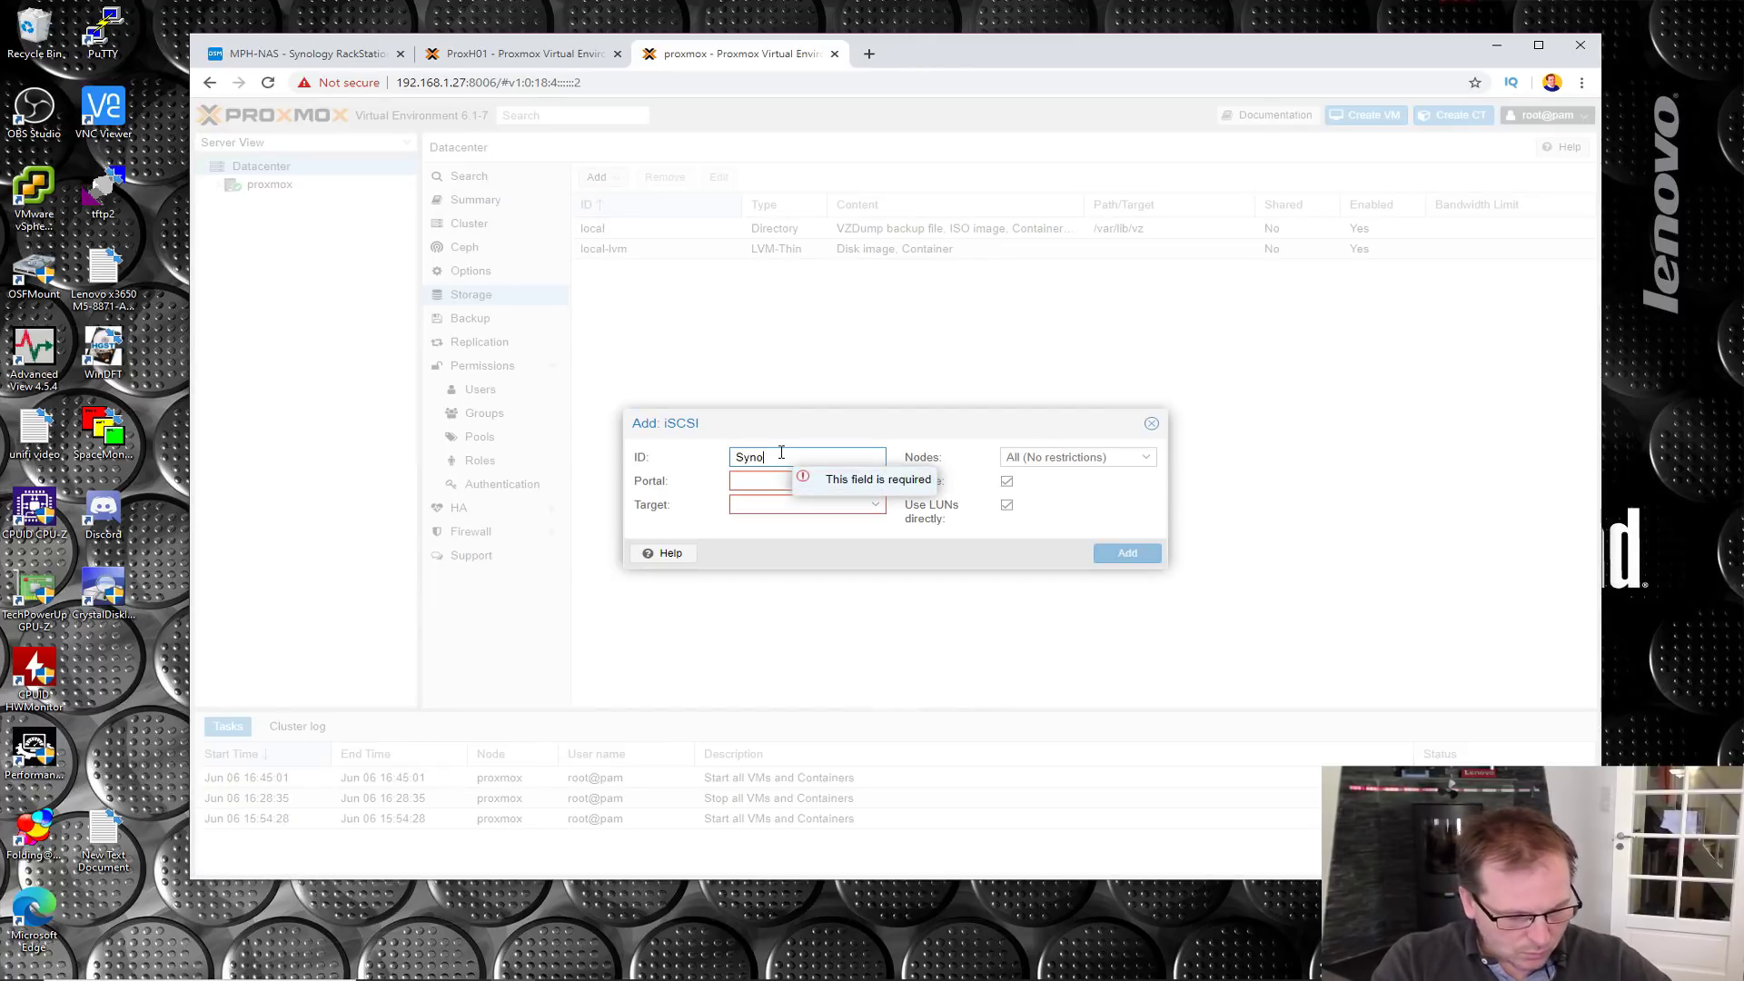
{"action": "type", "text": "logy1219"}
Step: Set the storage's portal to 192.168.1.121, choose the Synology iSCSI target and add the storage
{"action": "left_click", "coordinate": [785, 479]}
{"action": "type", "text": "192."}
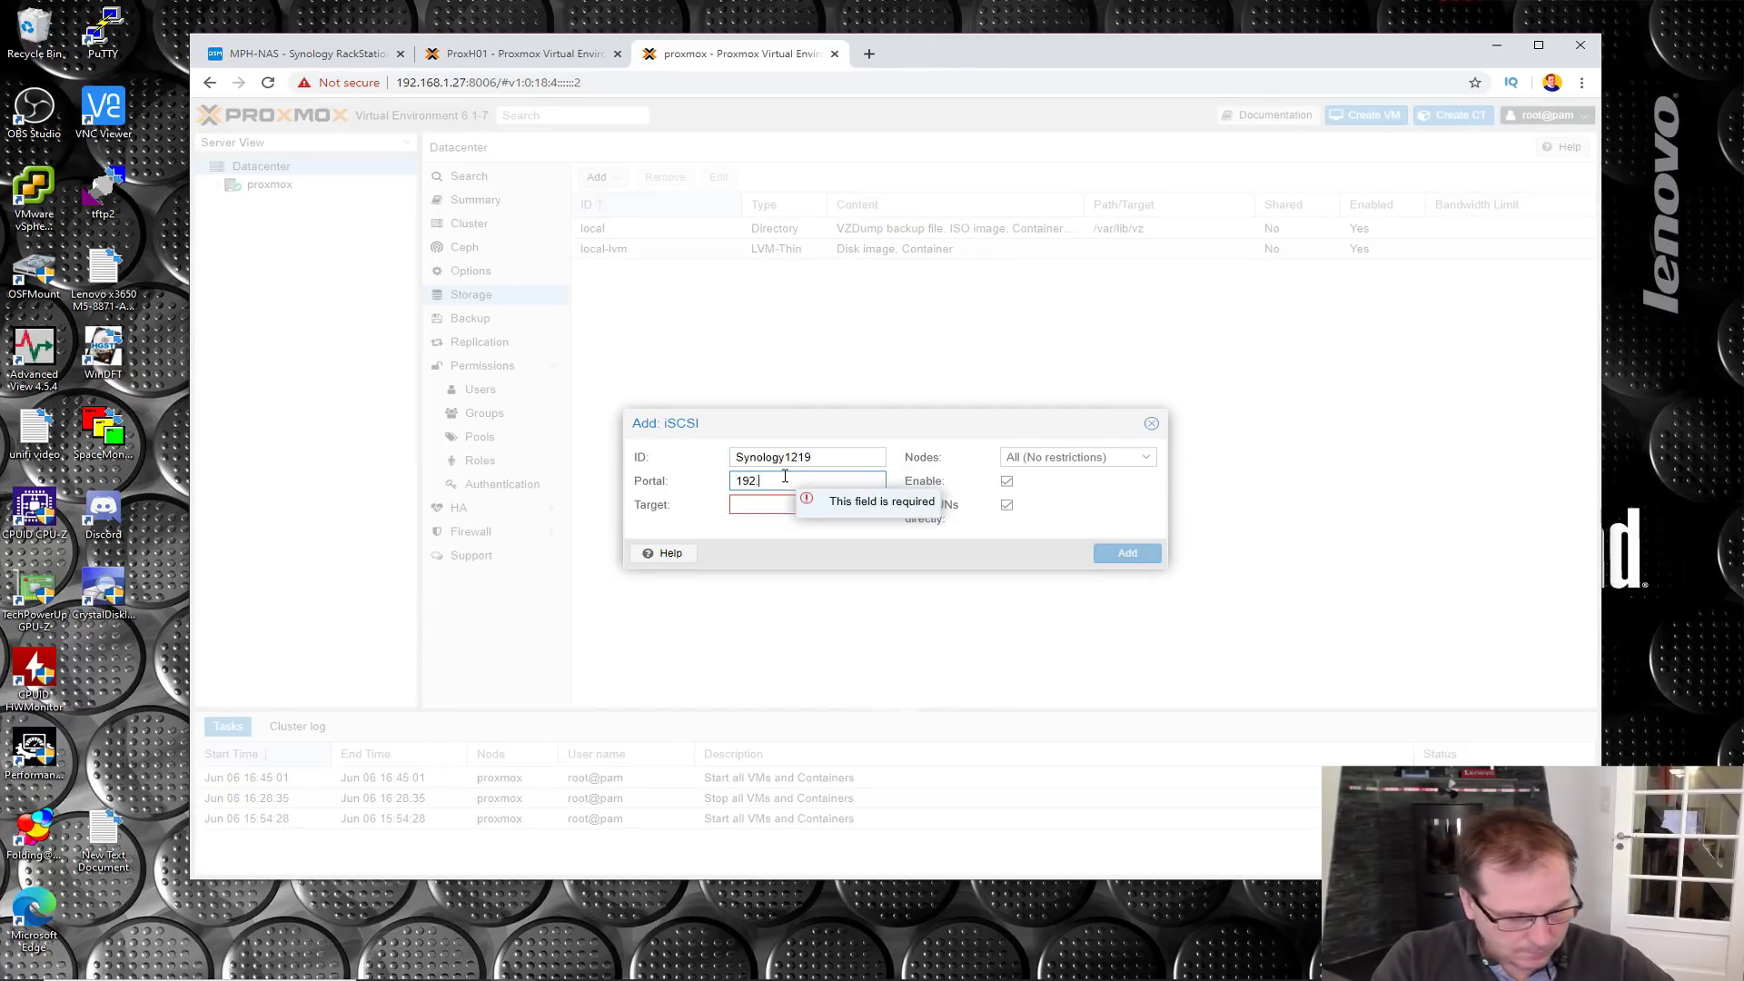
{"action": "type", "text": "168.1.121"}
{"action": "left_click", "coordinate": [763, 505]}
{"action": "left_click", "coordinate": [761, 545]}
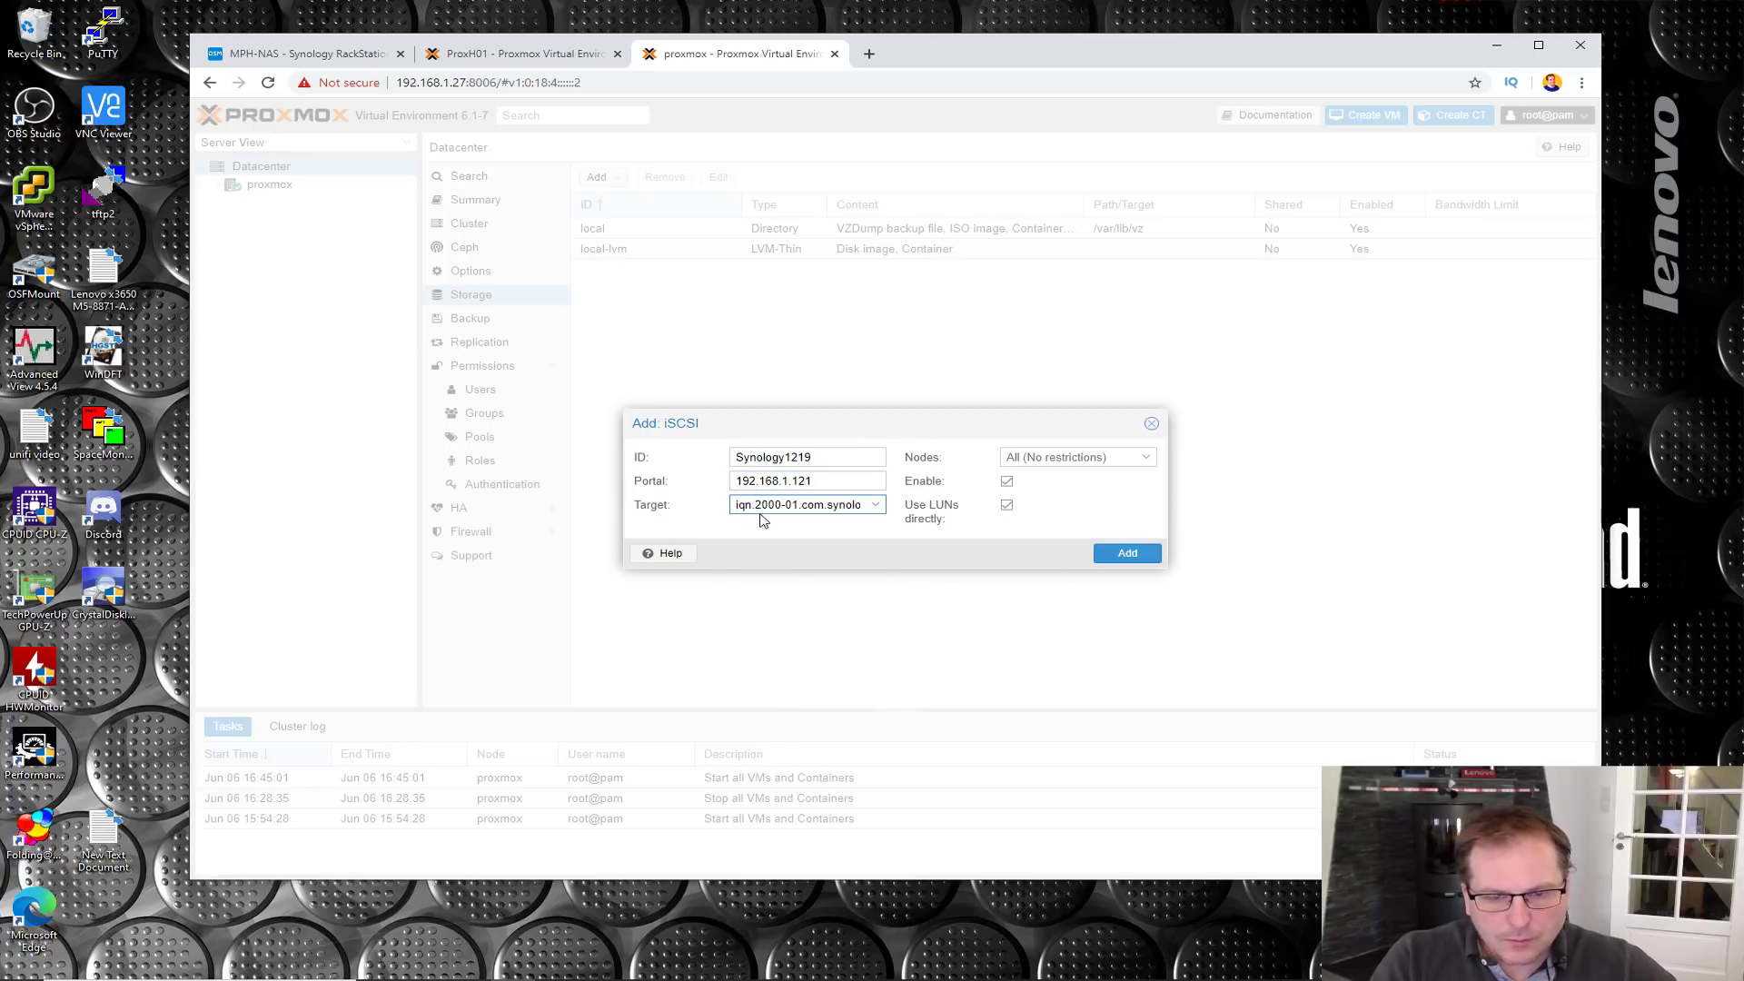
{"action": "left_click", "coordinate": [1131, 553]}
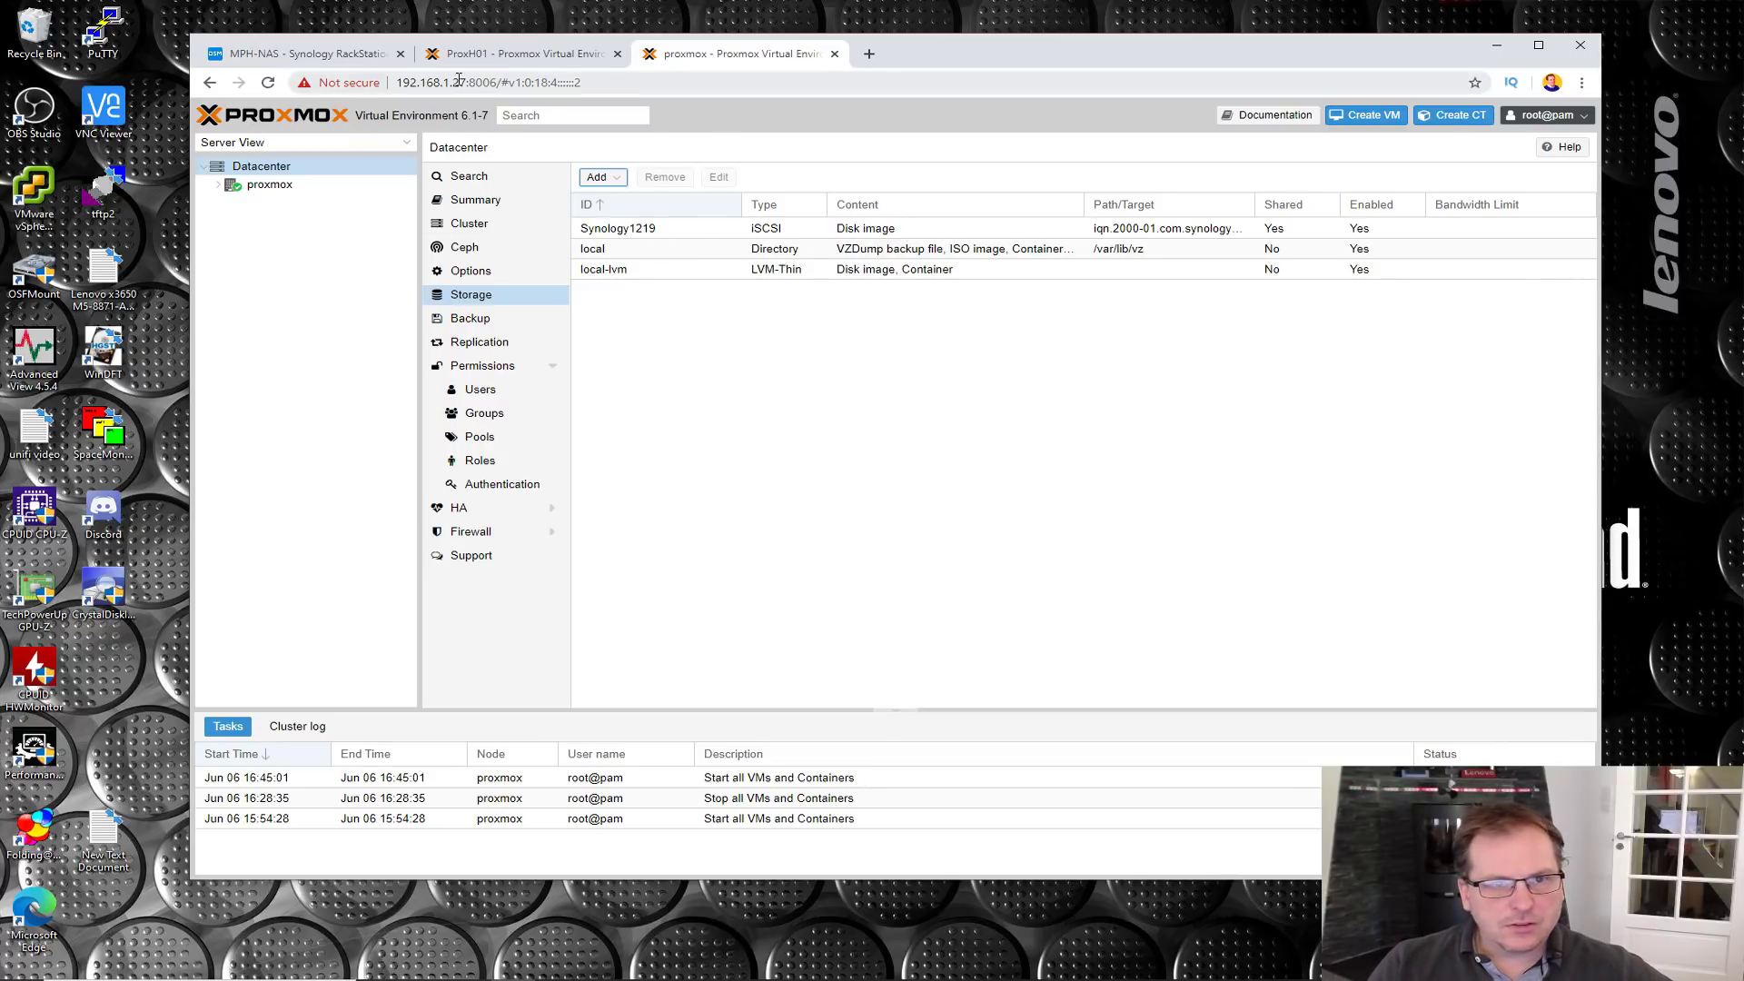
Step: Start adding LVM storage to the second server's datacenter and enter the ID Synology1219
{"action": "left_click", "coordinate": [614, 232]}
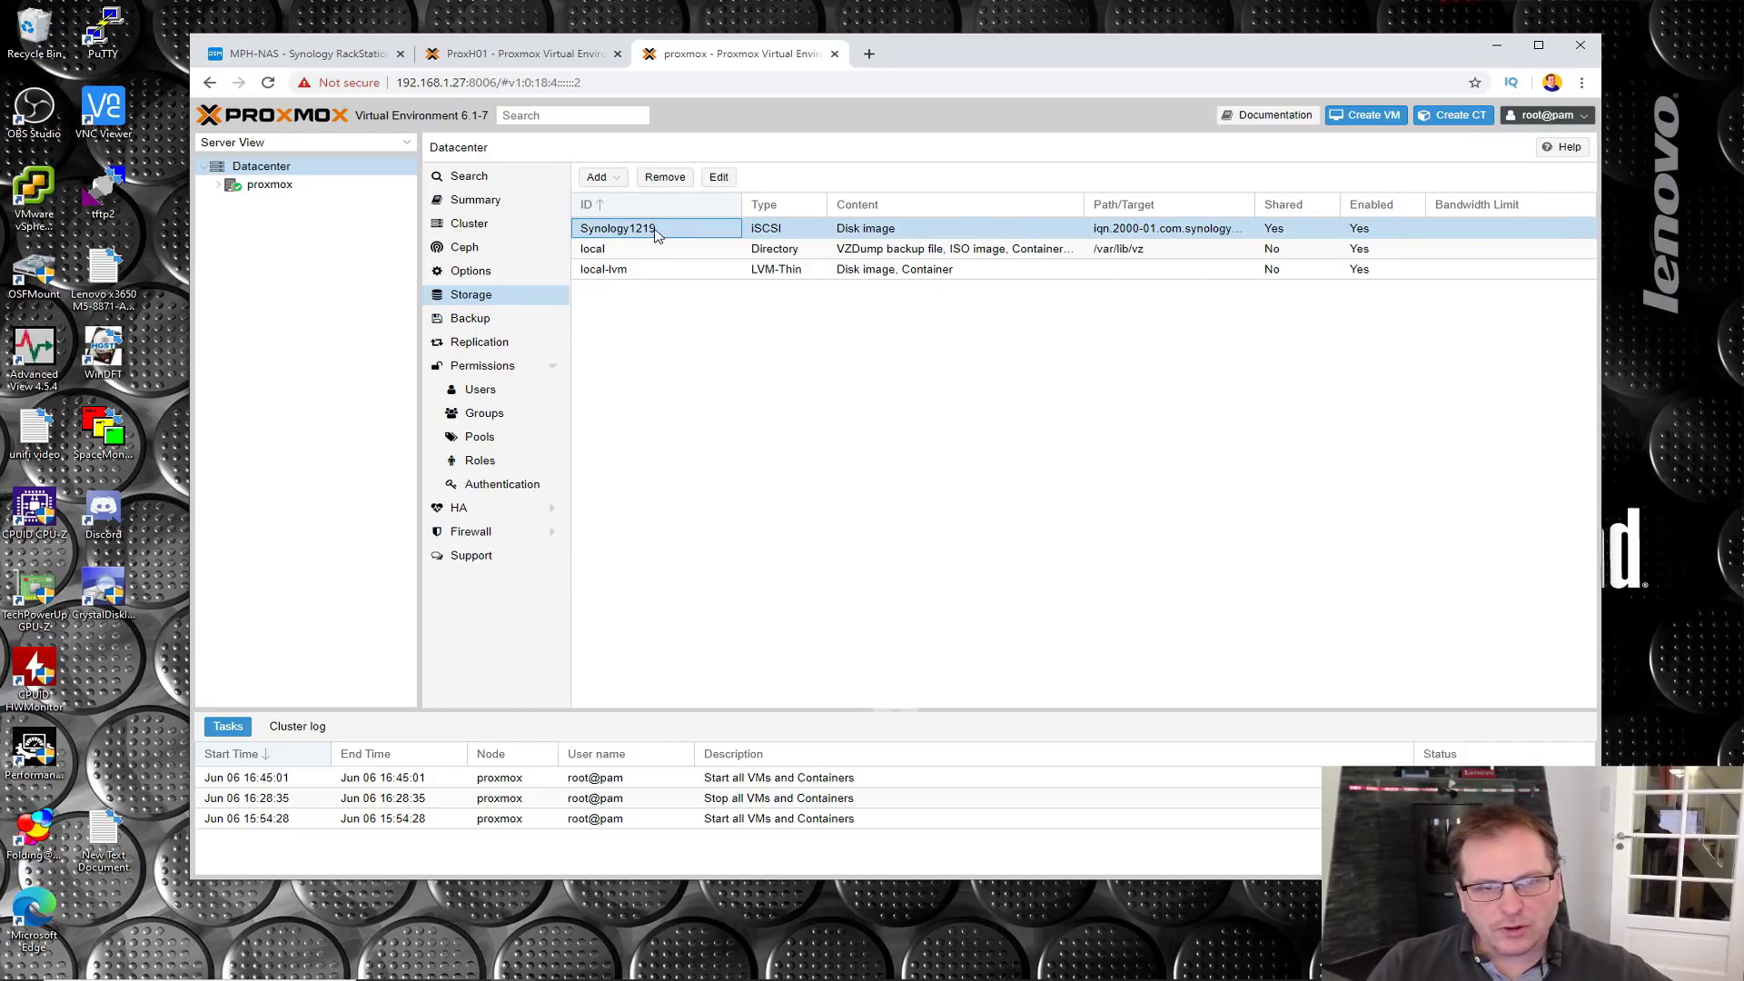
{"action": "left_click", "coordinate": [617, 181]}
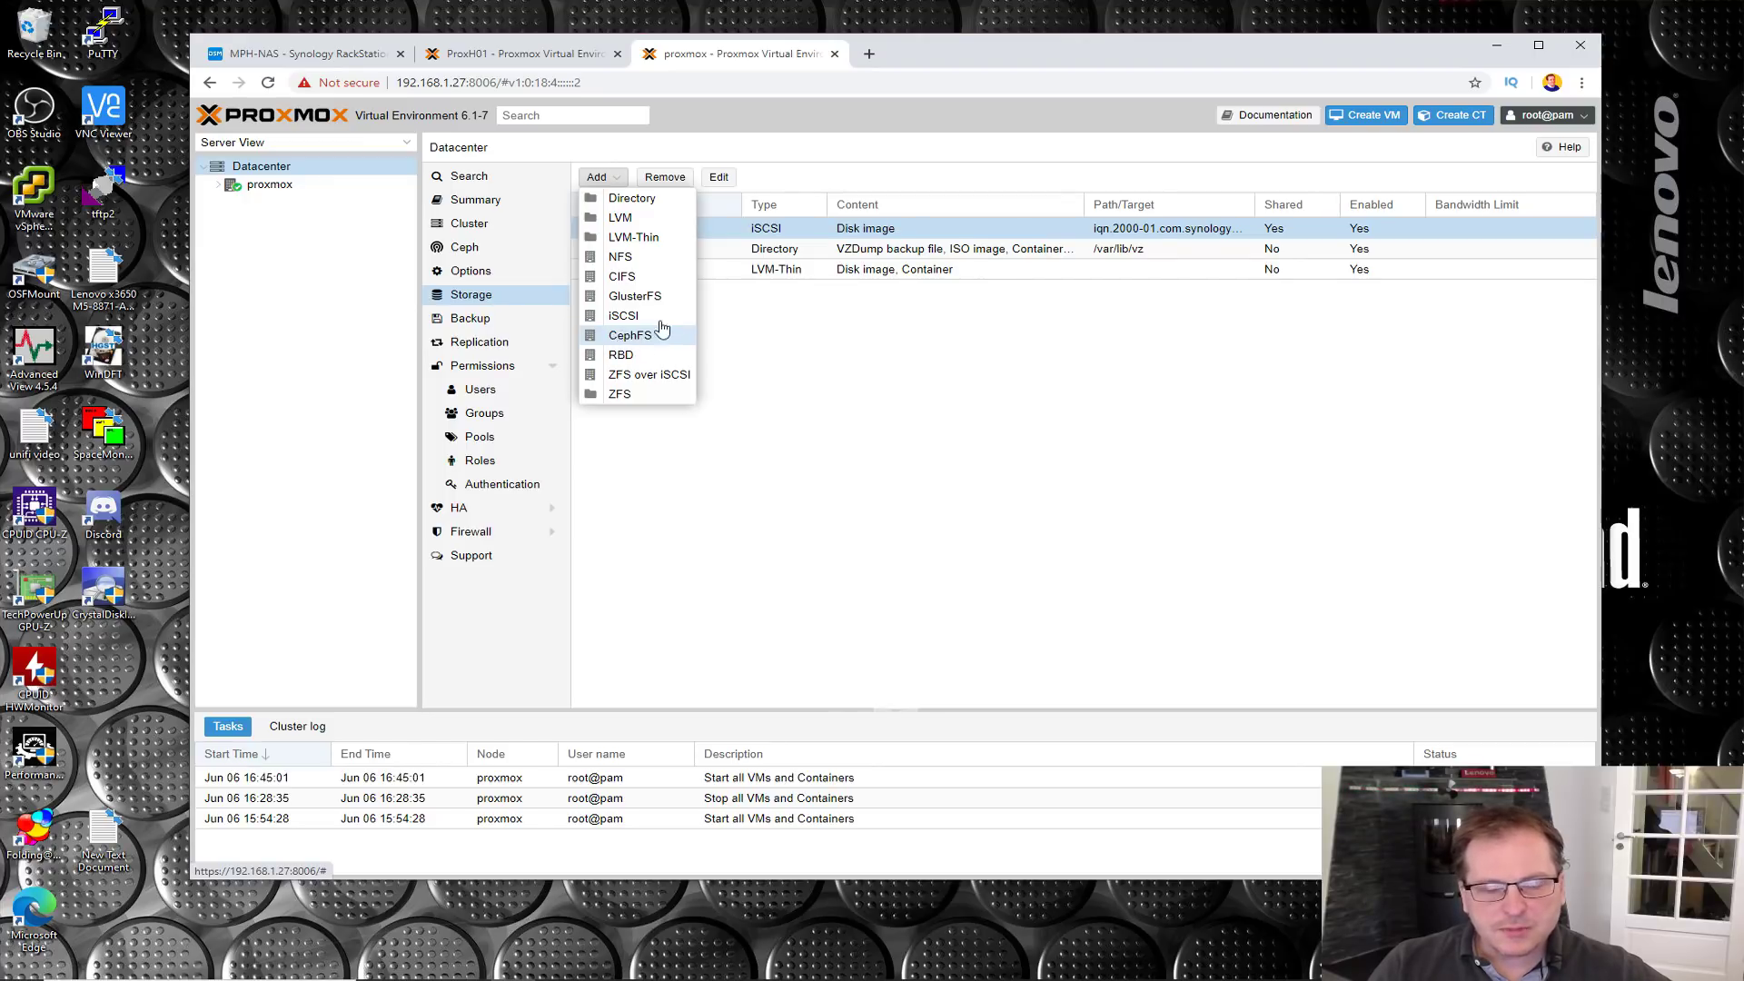
{"action": "left_click", "coordinate": [620, 221]}
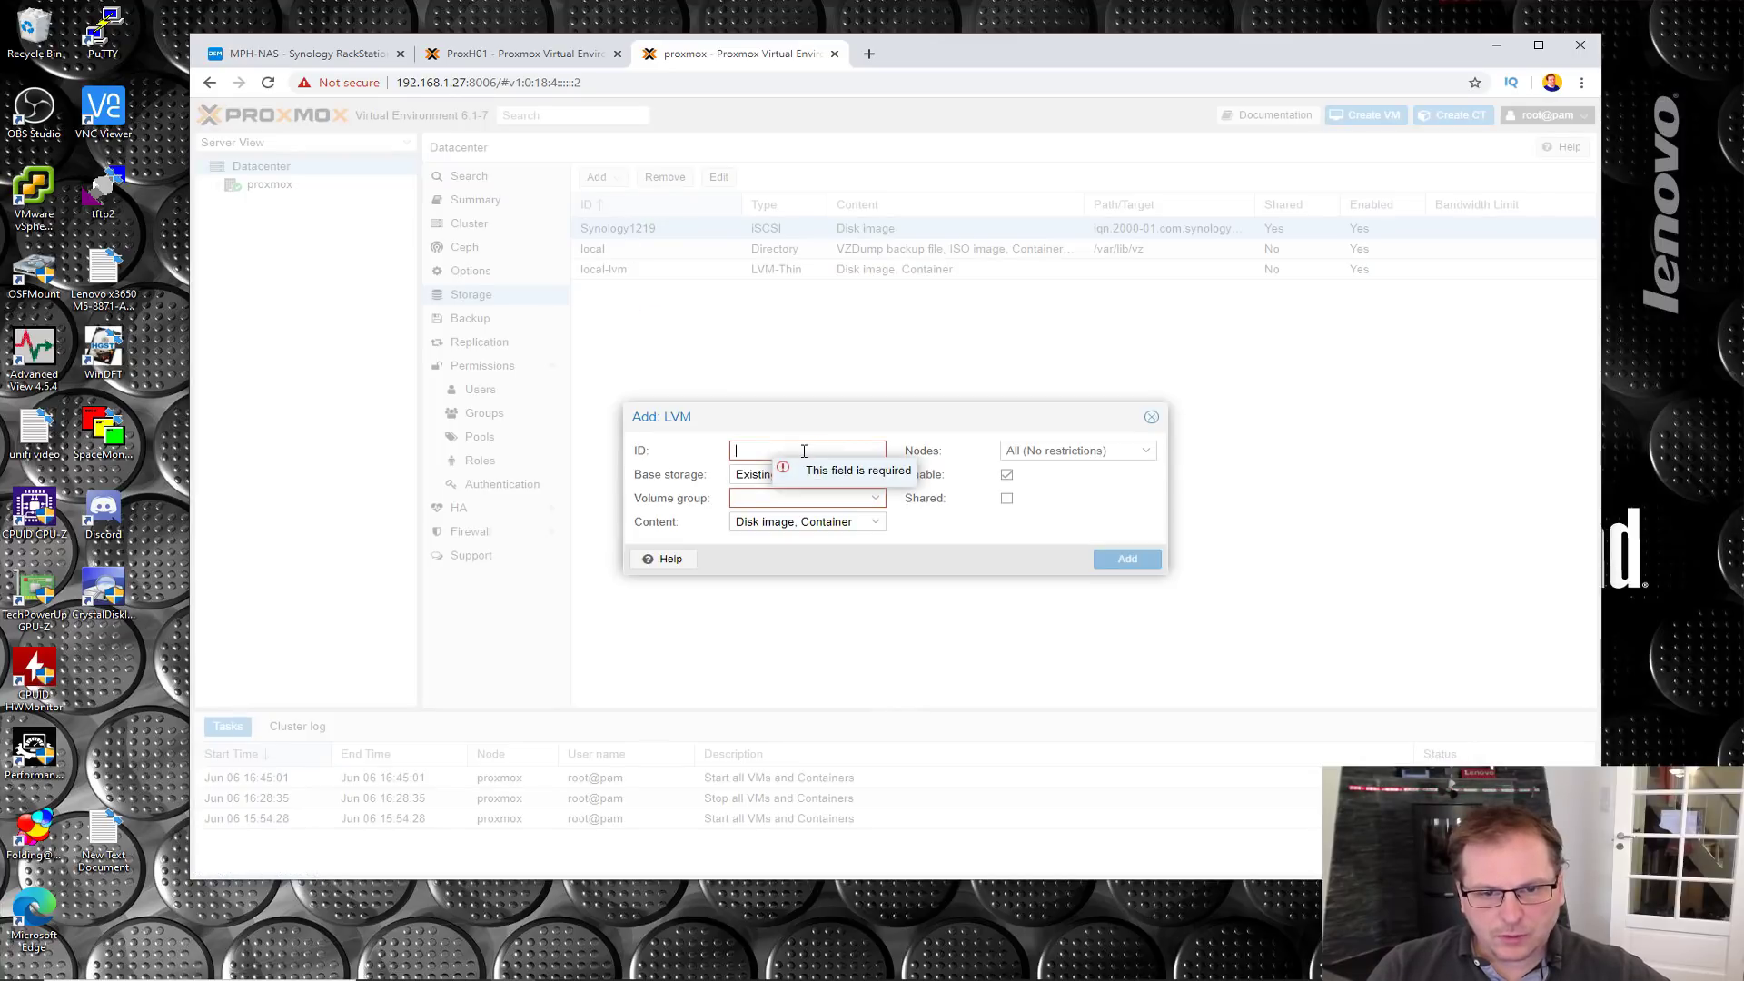
{"action": "type", "text": "Syno"}
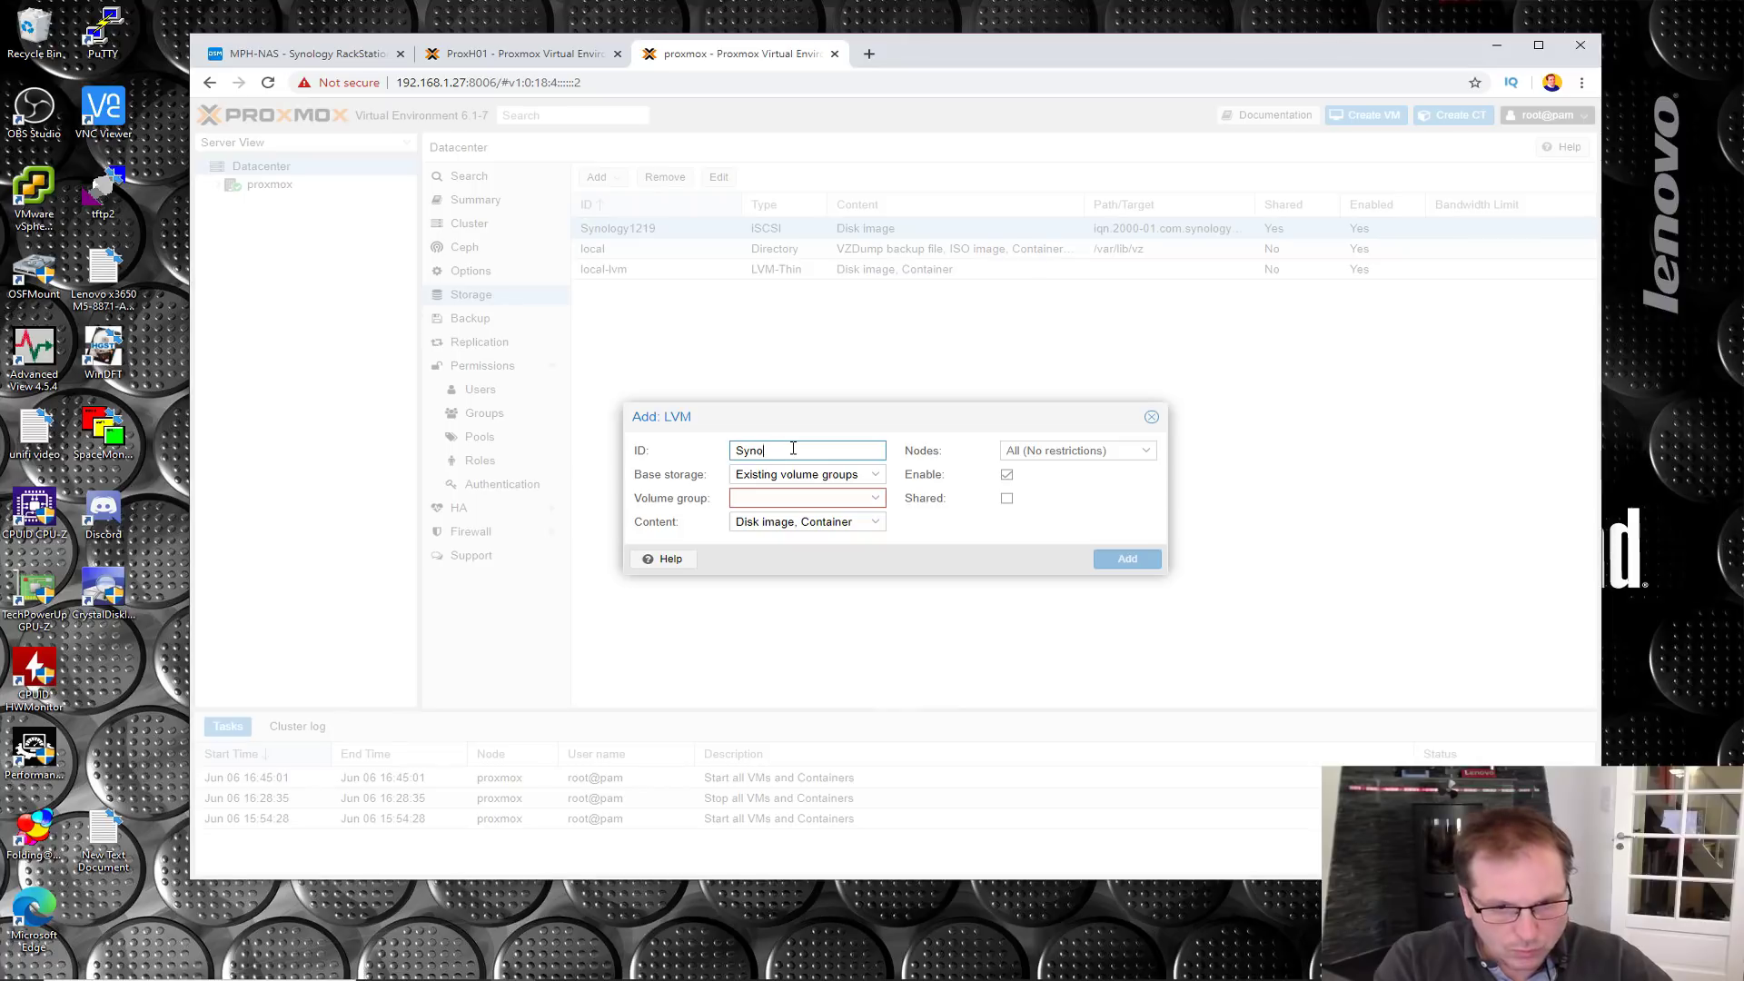
{"action": "type", "text": "logy1219"}
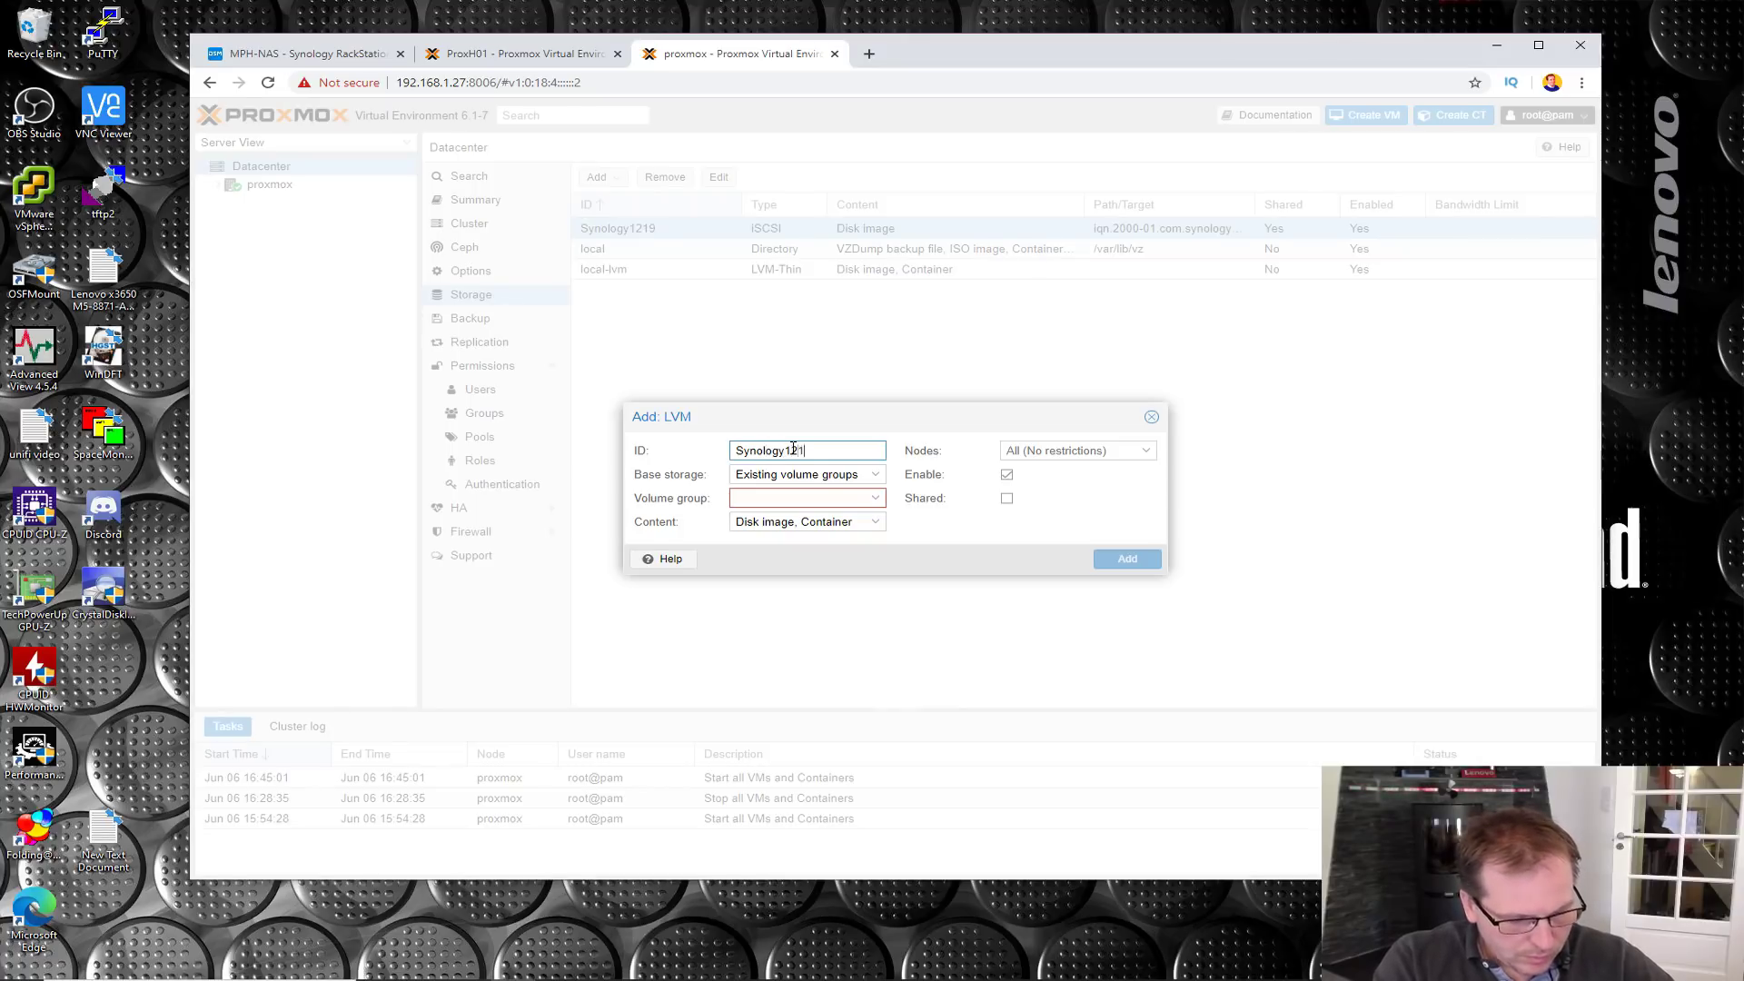
Step: Set the LVM's base storage to Synology1219 (iSCSI) and its base volume to CH 00 ID 0 LUN 1
{"action": "left_click", "coordinate": [874, 475]}
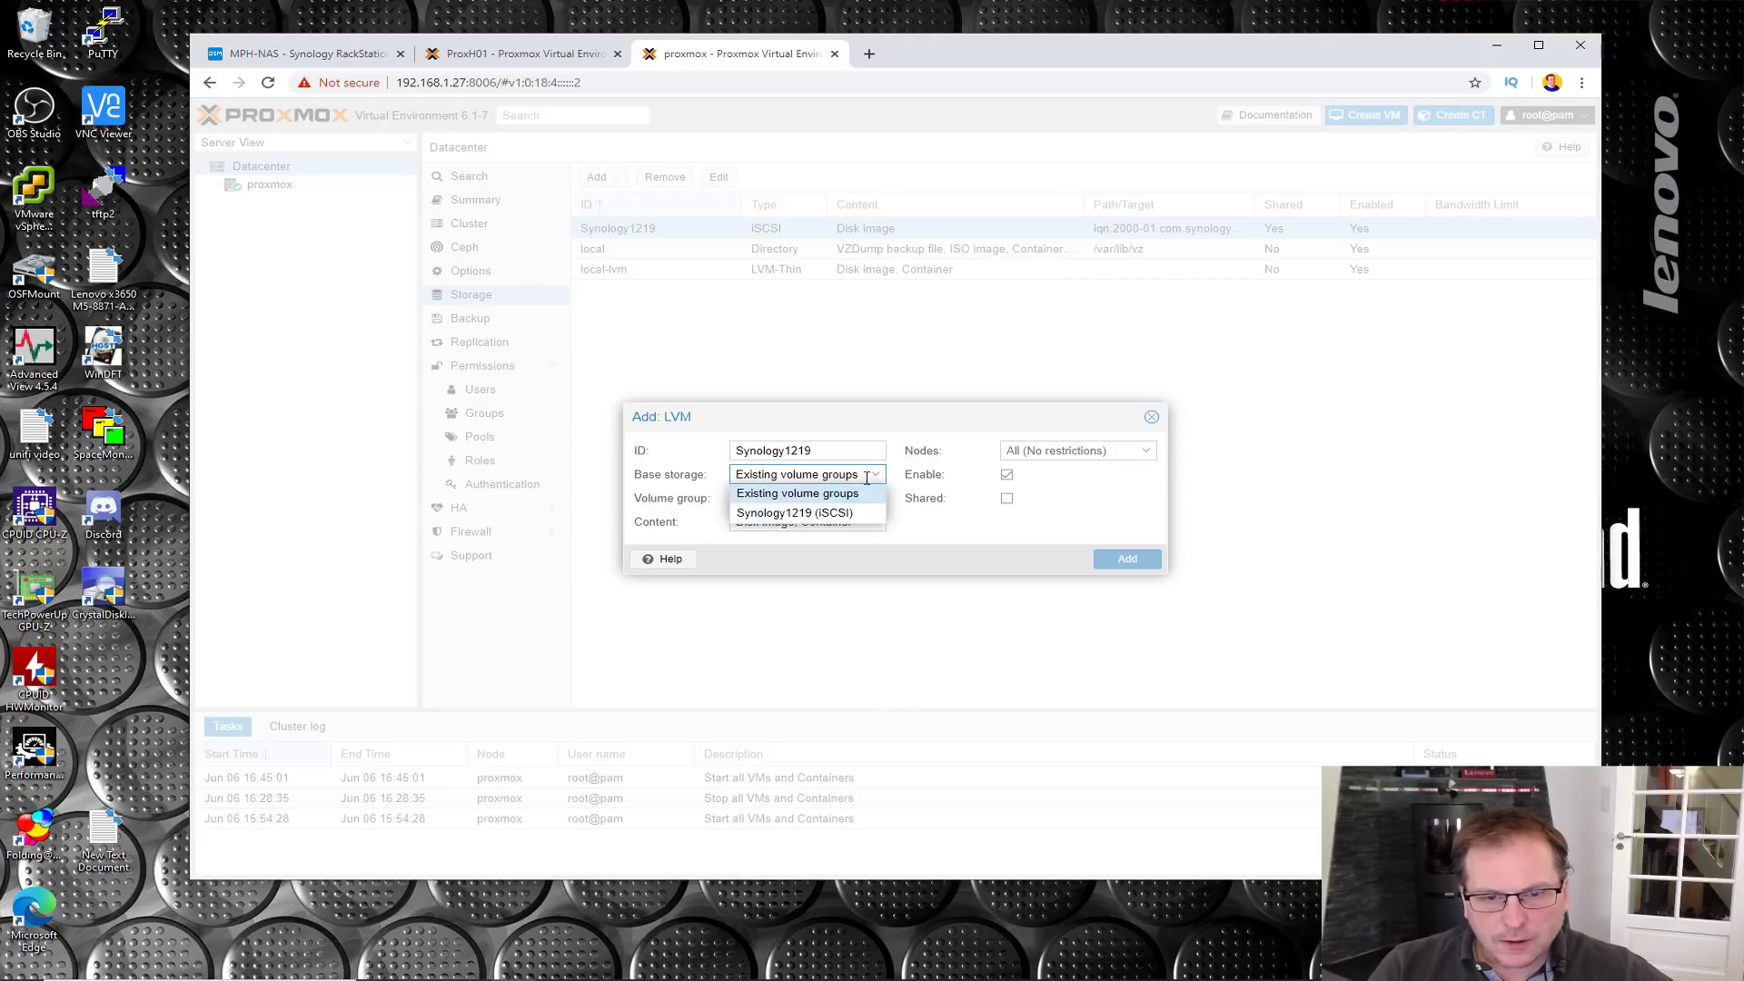
{"action": "left_click", "coordinate": [900, 476]}
{"action": "left_click", "coordinate": [876, 479]}
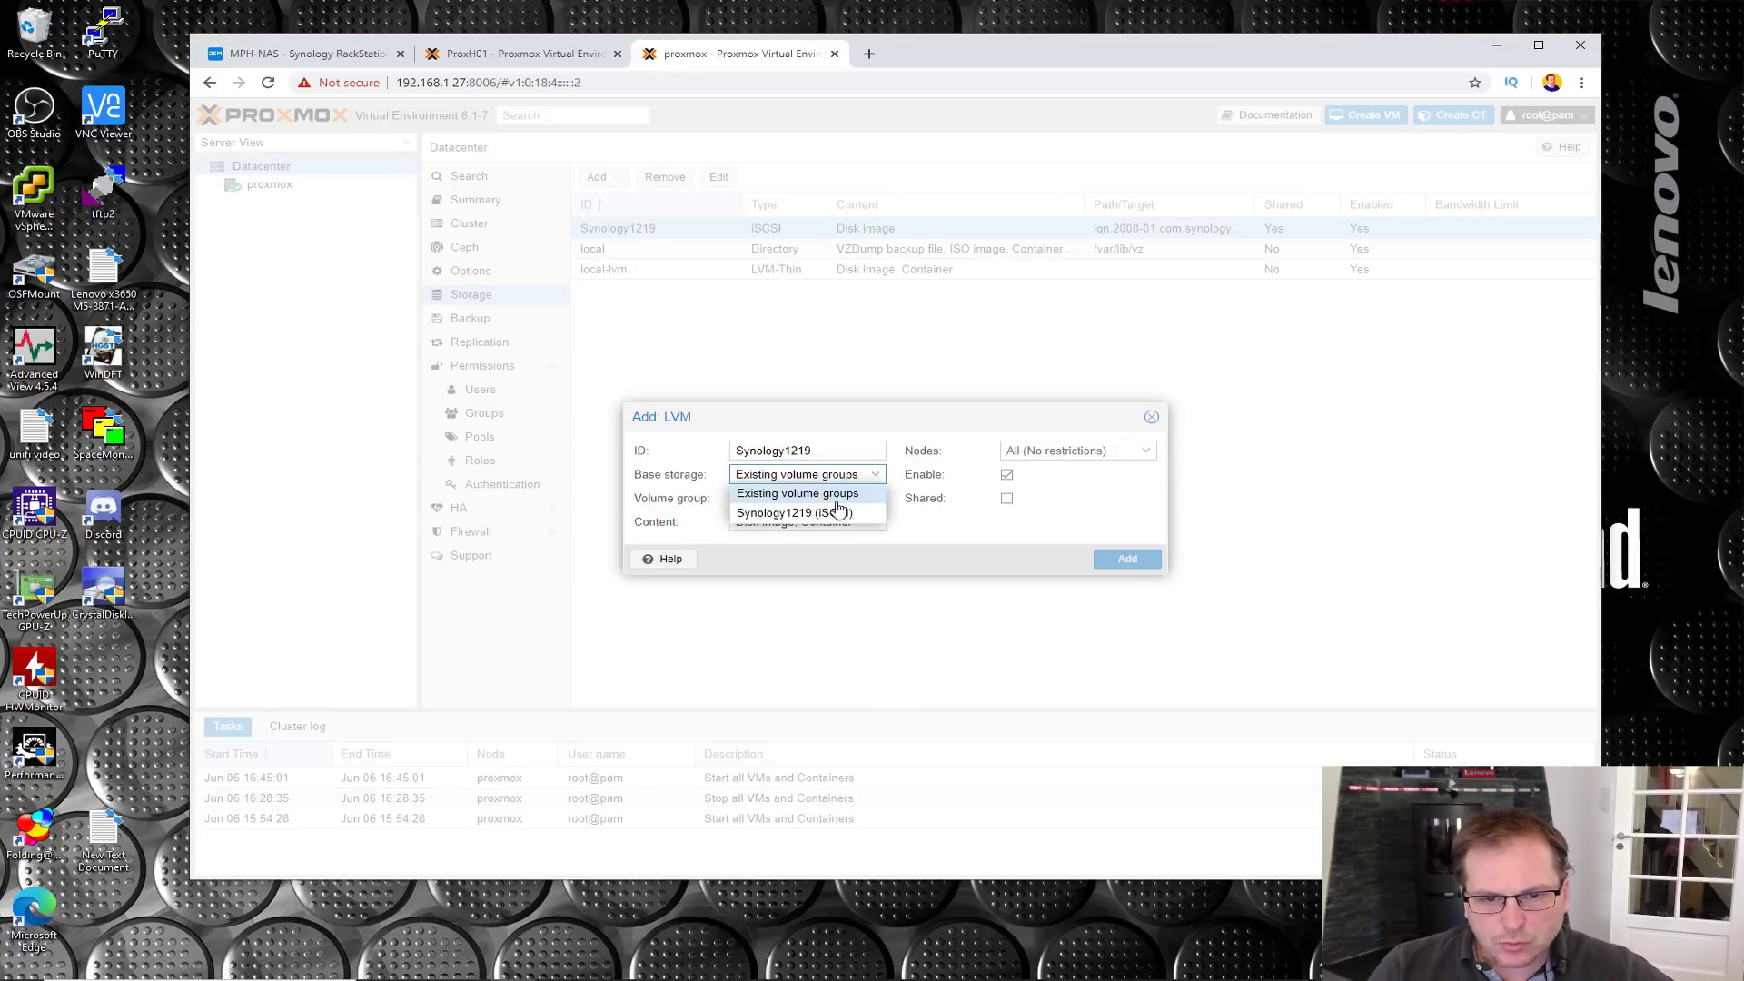
{"action": "left_click", "coordinate": [786, 514]}
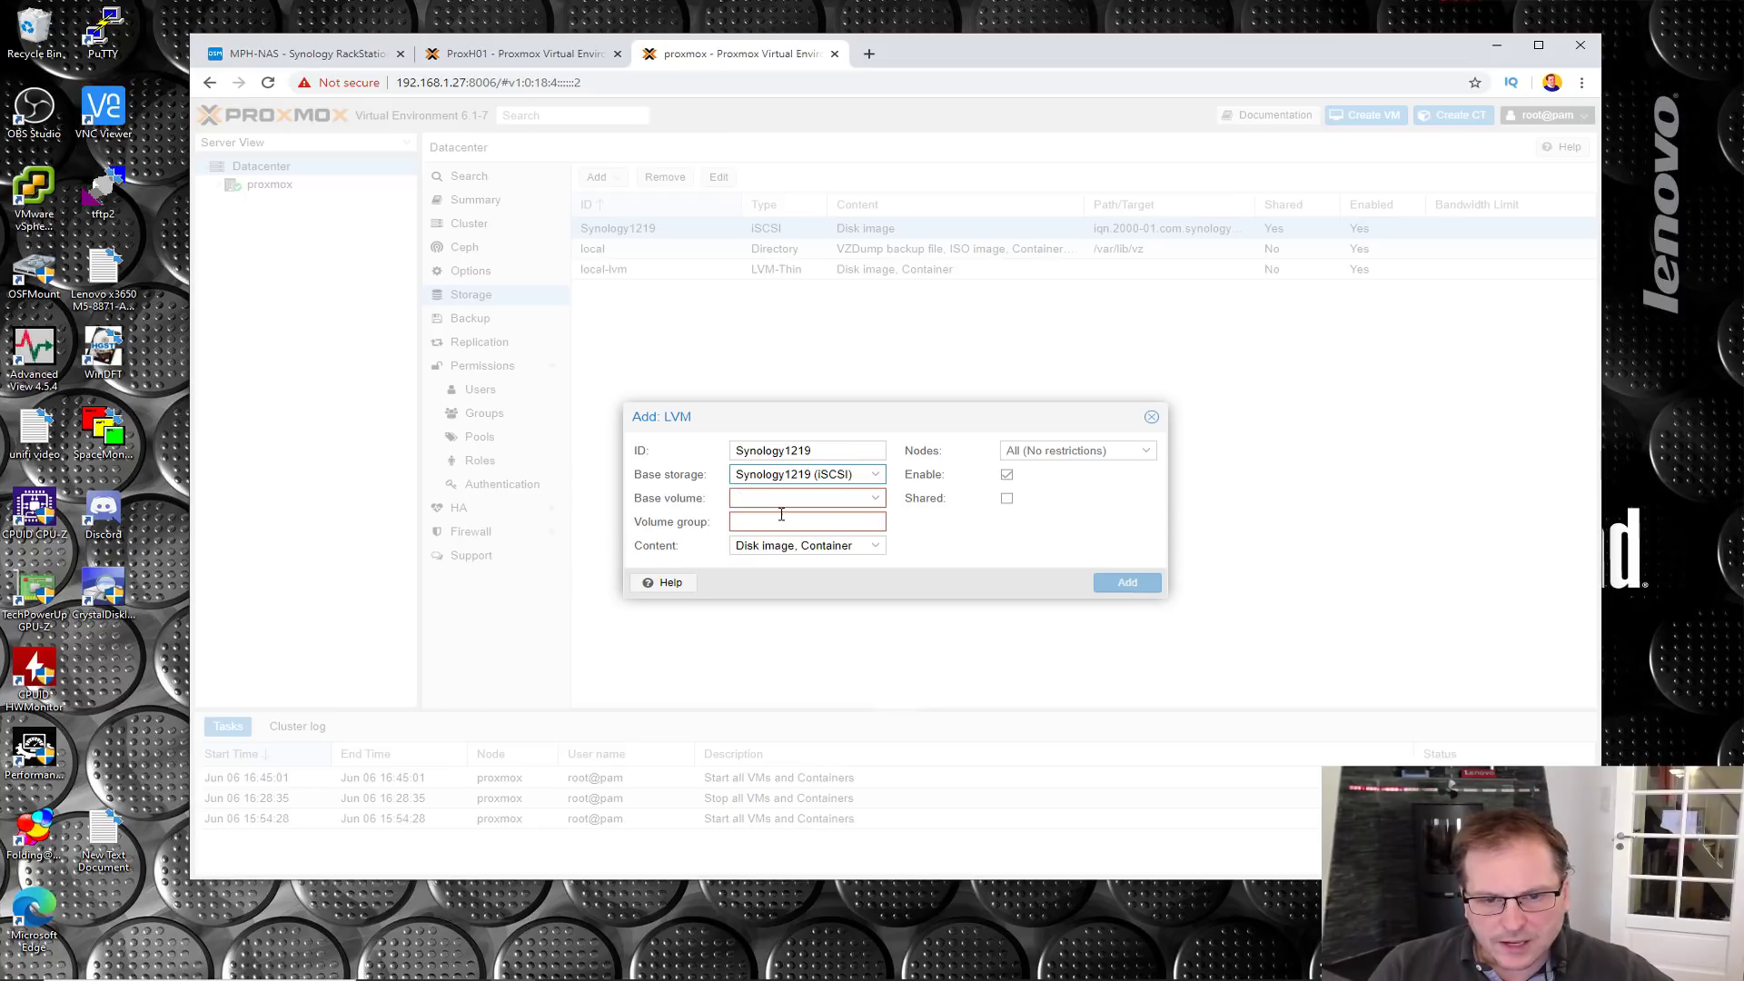
{"action": "left_click", "coordinate": [875, 500]}
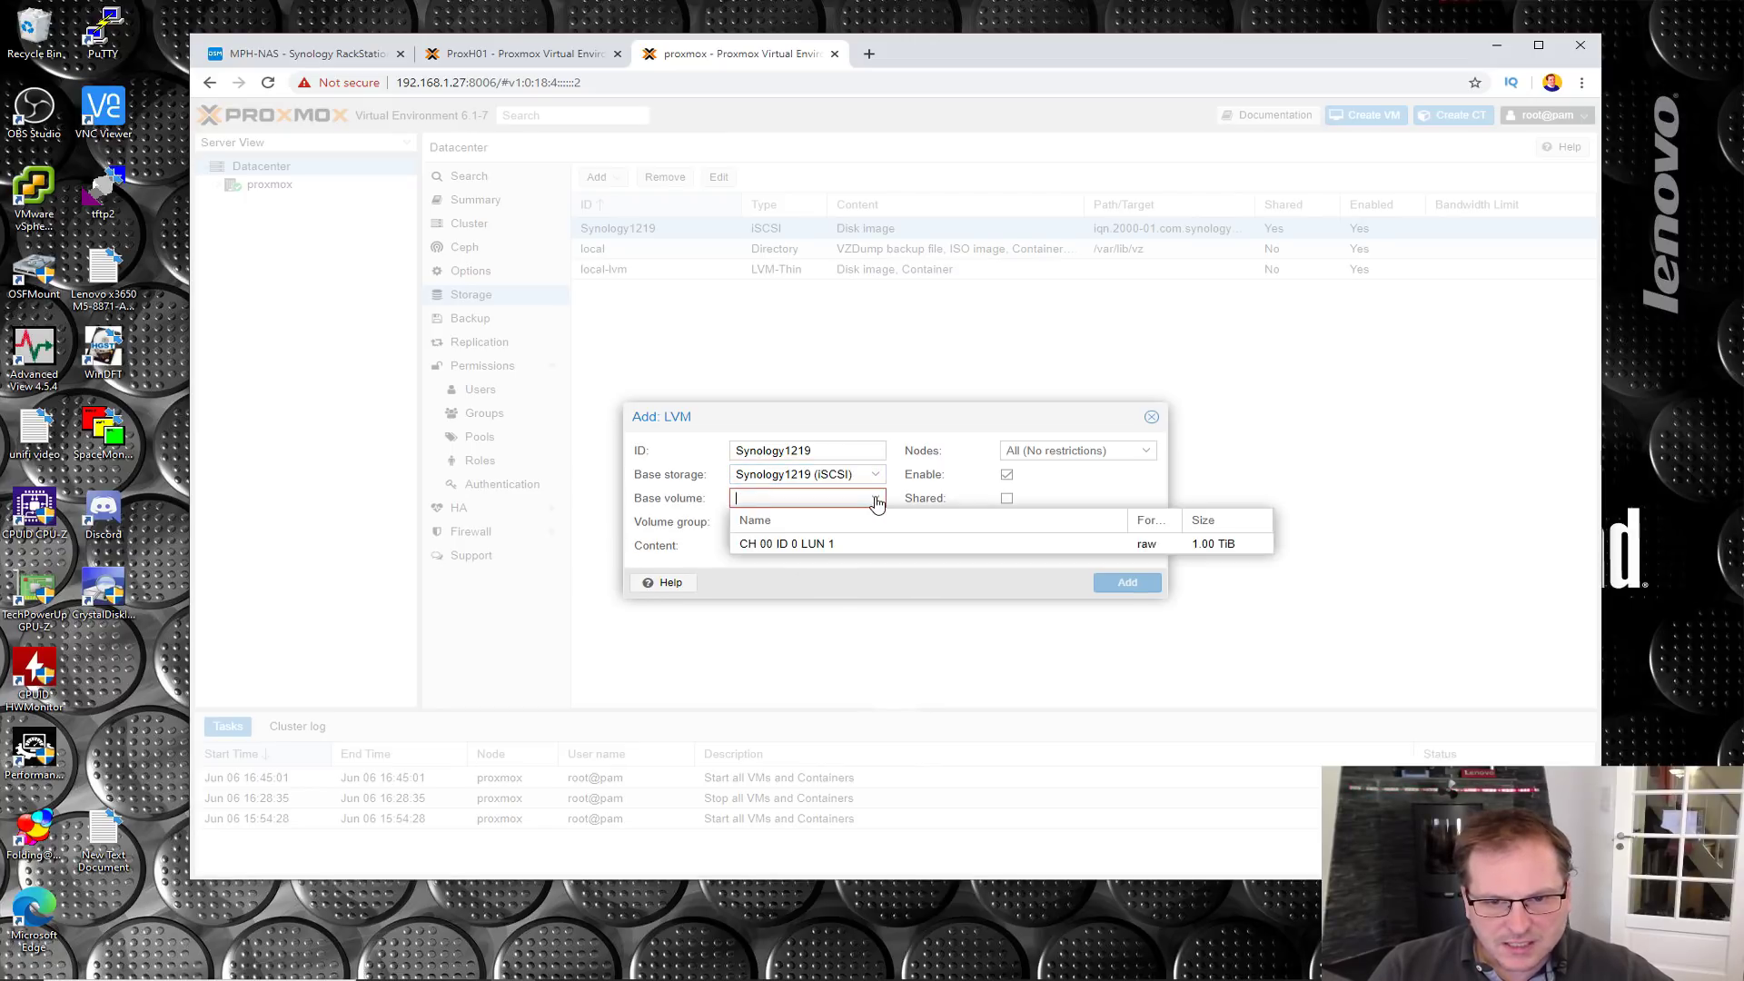
{"action": "left_click", "coordinate": [829, 544]}
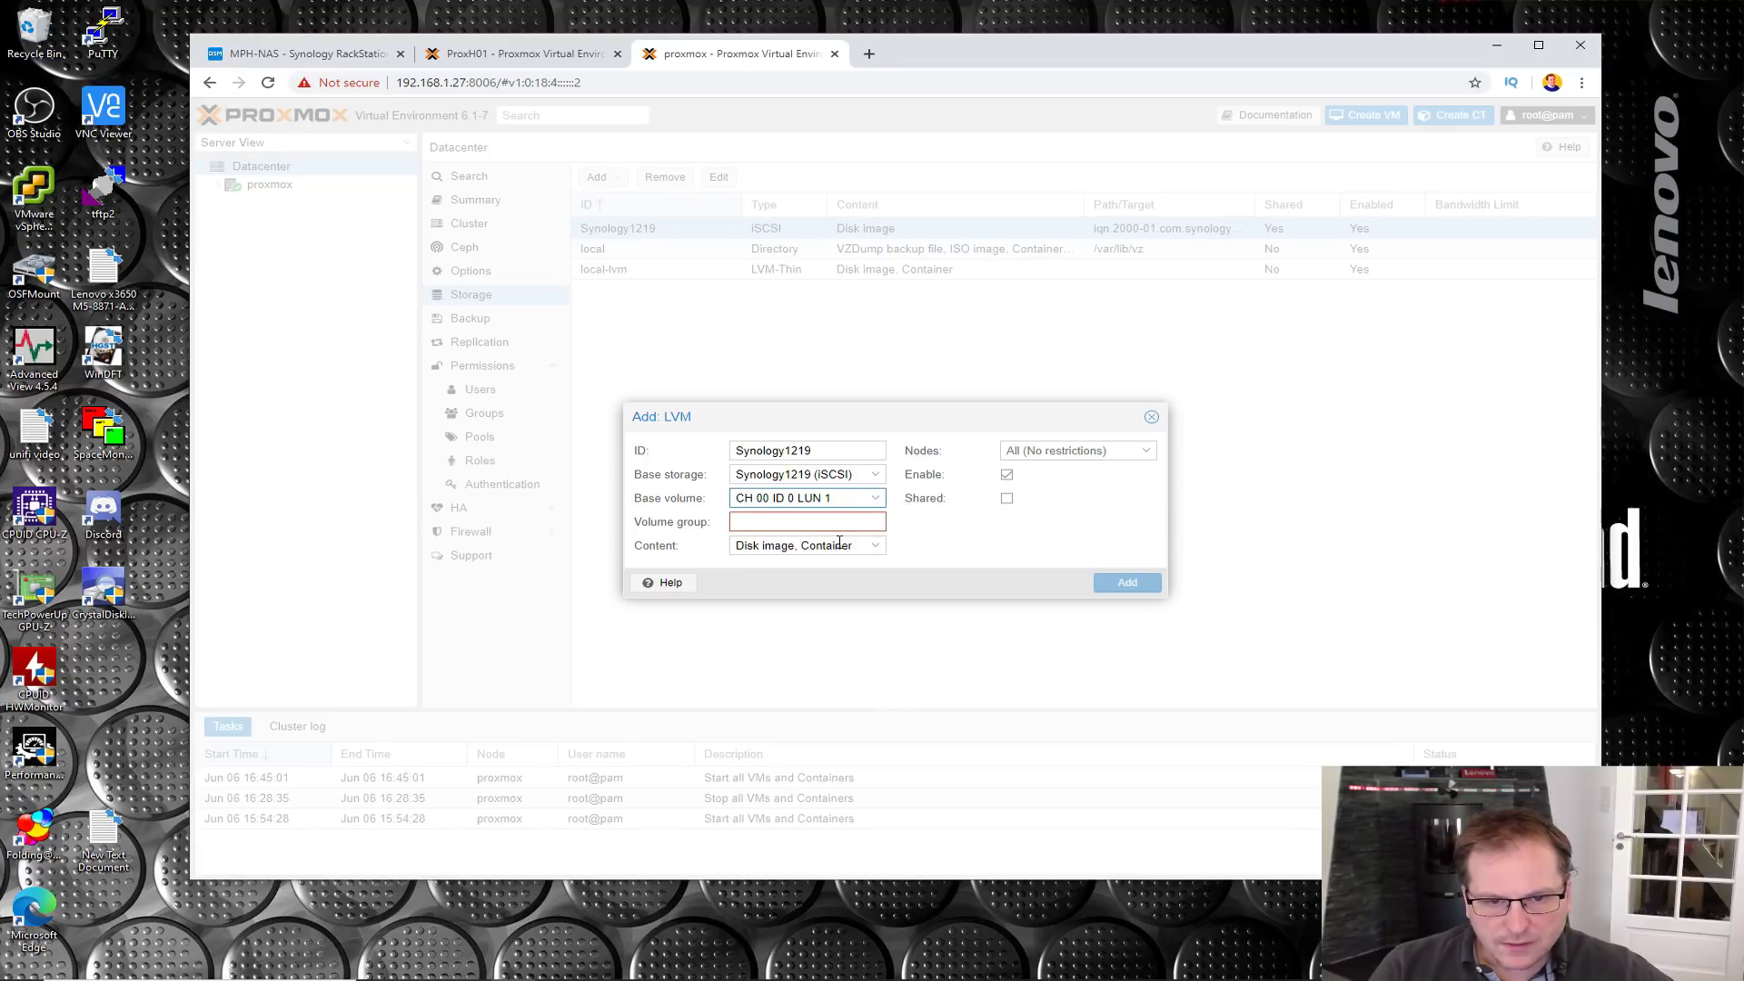
Step: Name the volume group Synology_Share, keep the content types Disk image and Container, and try to add the LVM storage
{"action": "left_click", "coordinate": [775, 521]}
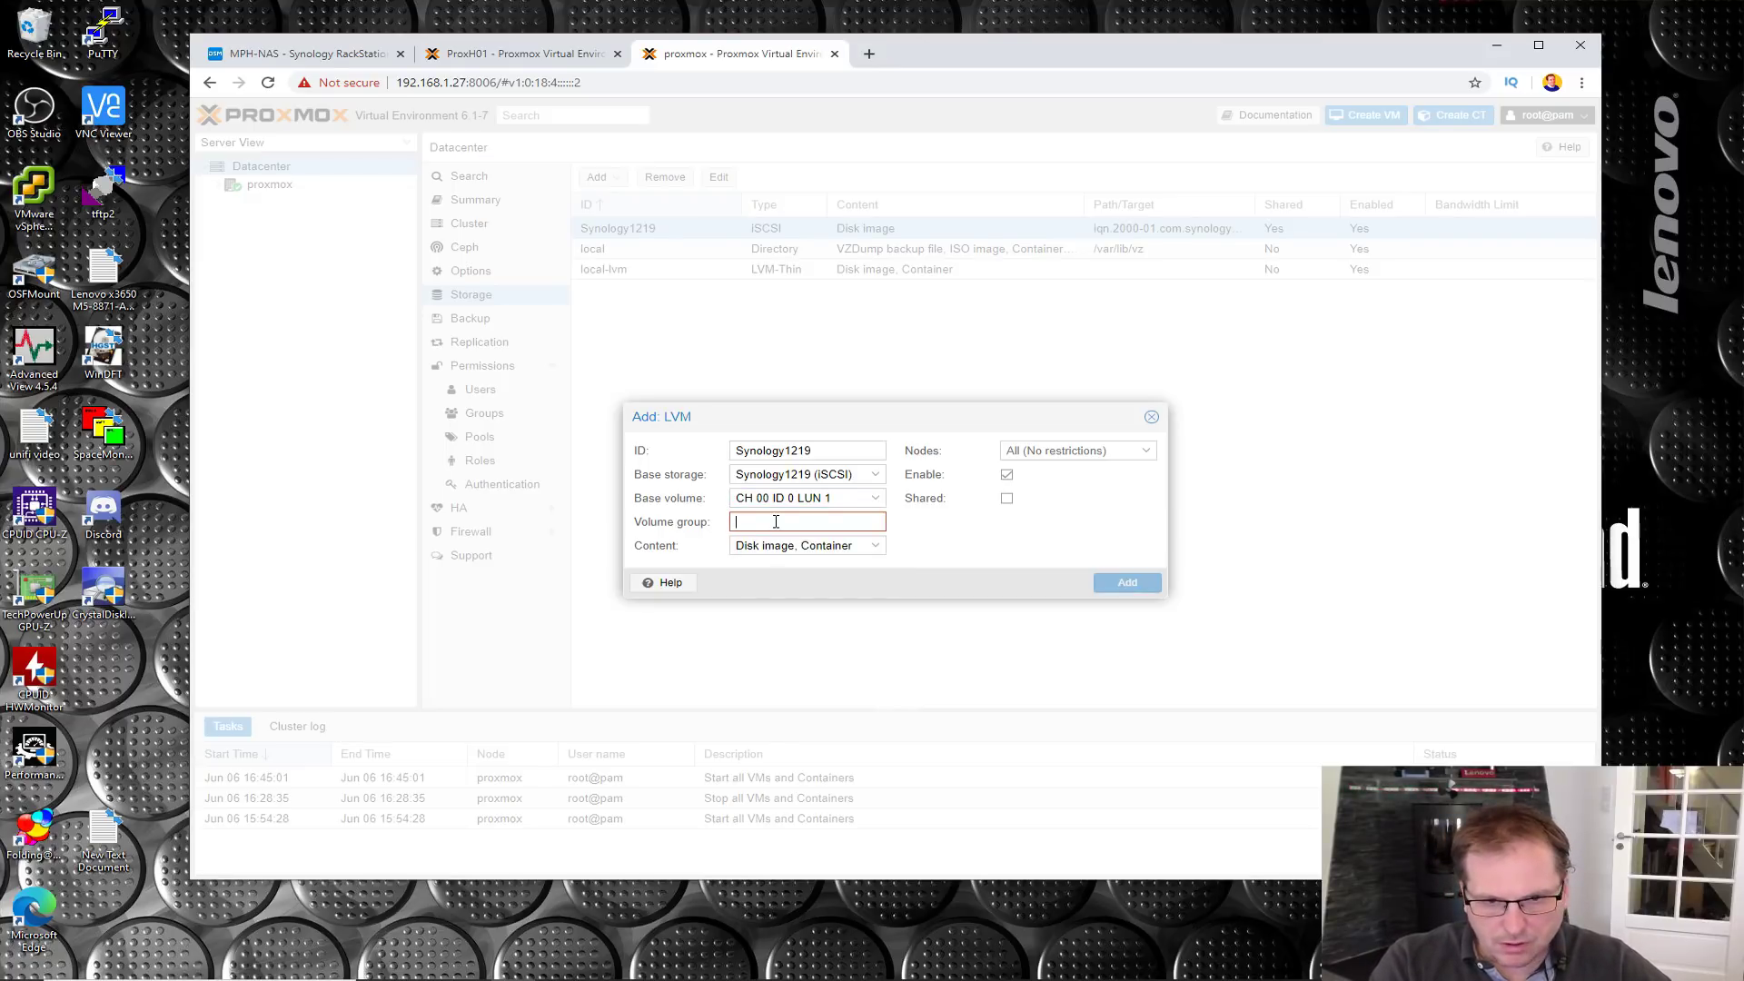
{"action": "type", "text": "Synology_Share"}
{"action": "left_click", "coordinate": [877, 547]}
{"action": "left_click", "coordinate": [945, 549]}
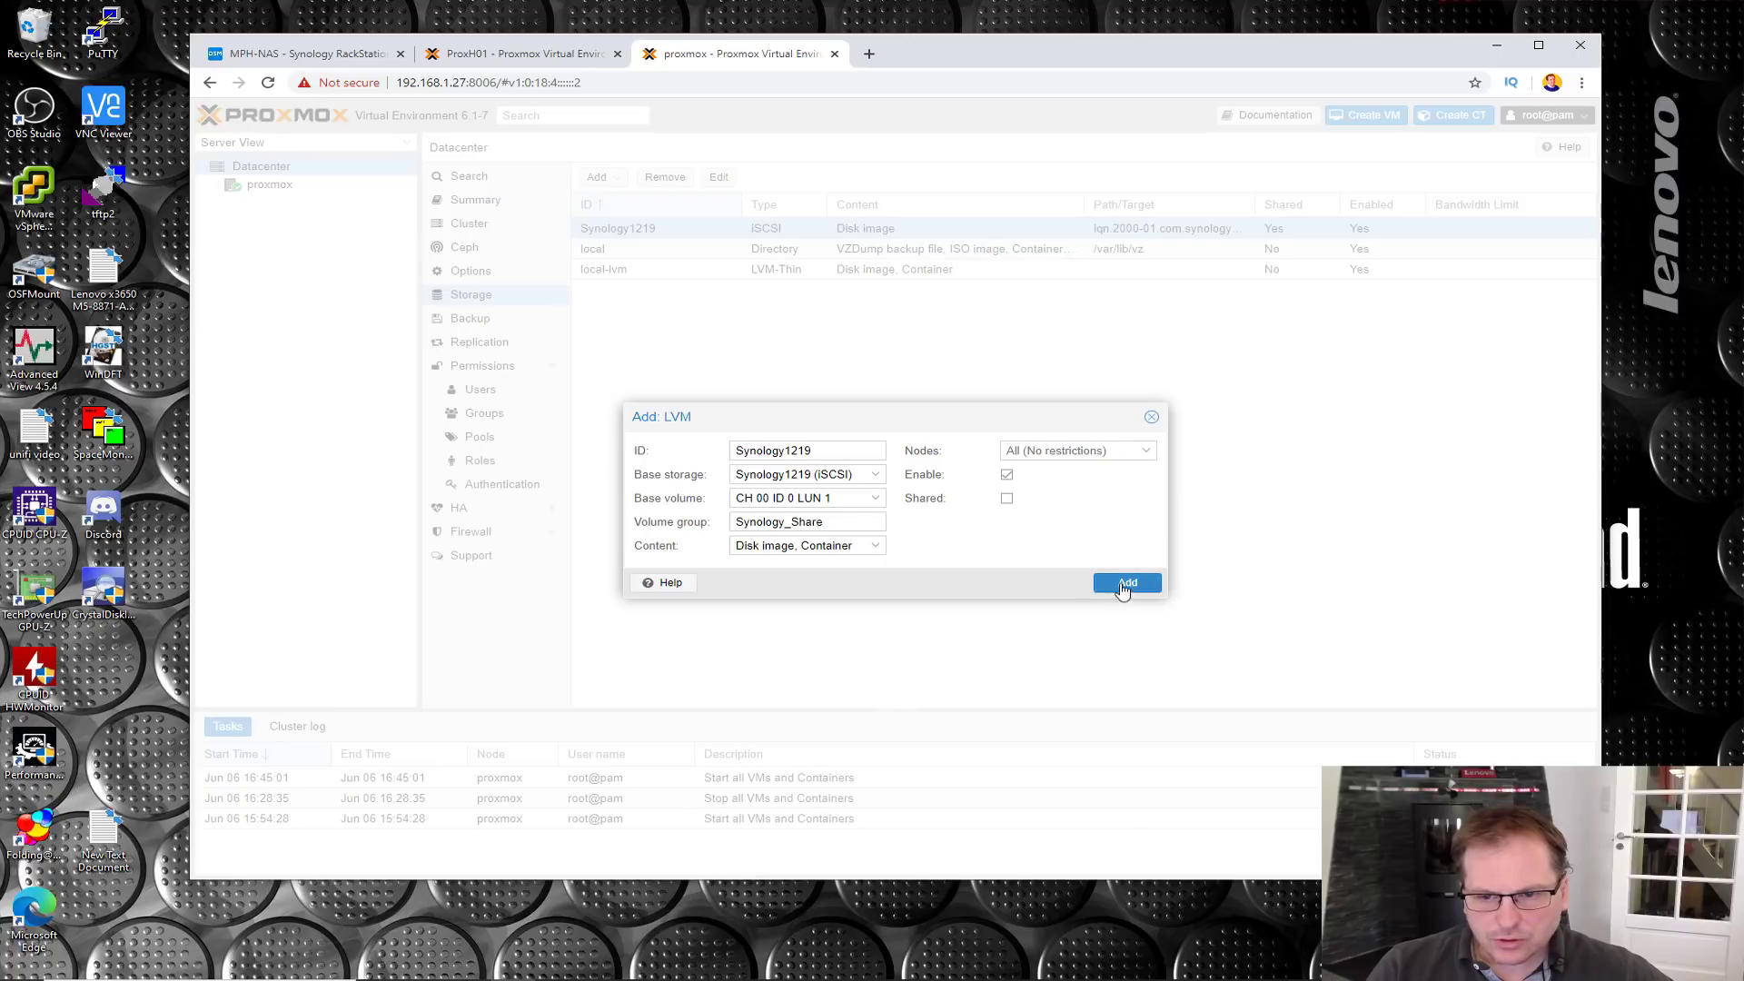
{"action": "left_click", "coordinate": [1123, 587]}
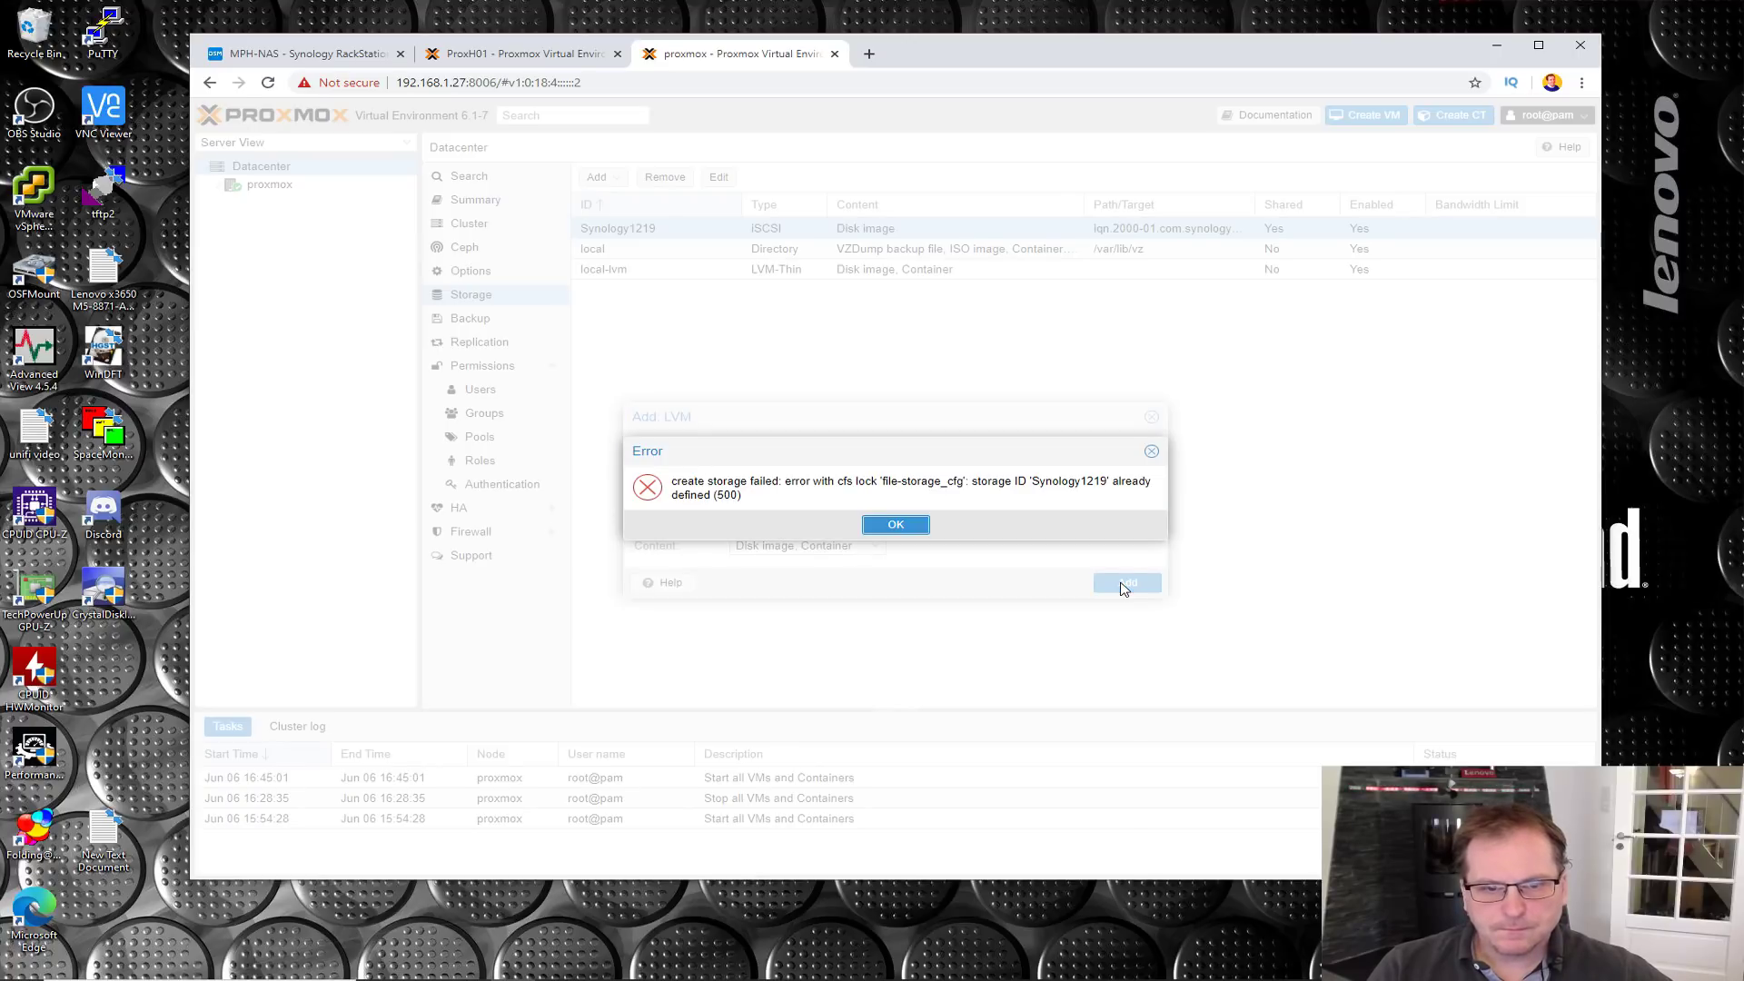
Step: Dismiss the error, change the LVM storage ID to Synology_Share and submit the storage again
{"action": "left_click", "coordinate": [896, 525]}
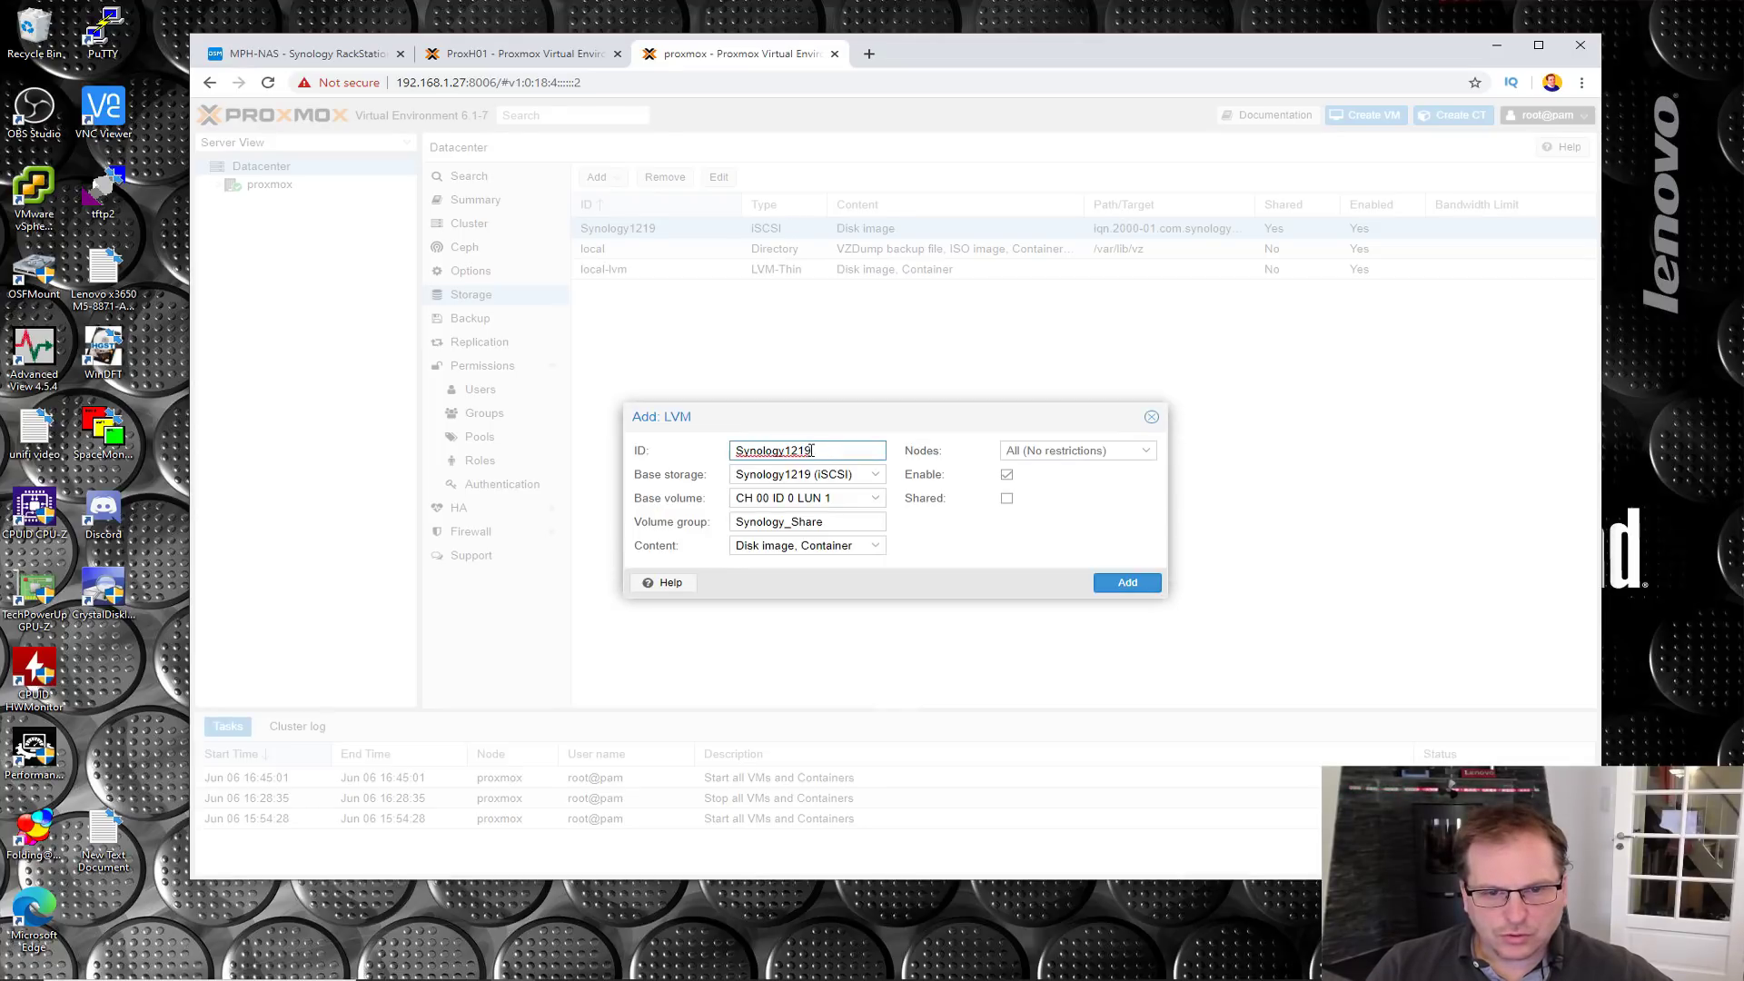
{"action": "left_click_drag", "start_coordinate": [786, 449], "coordinate": [829, 447]}
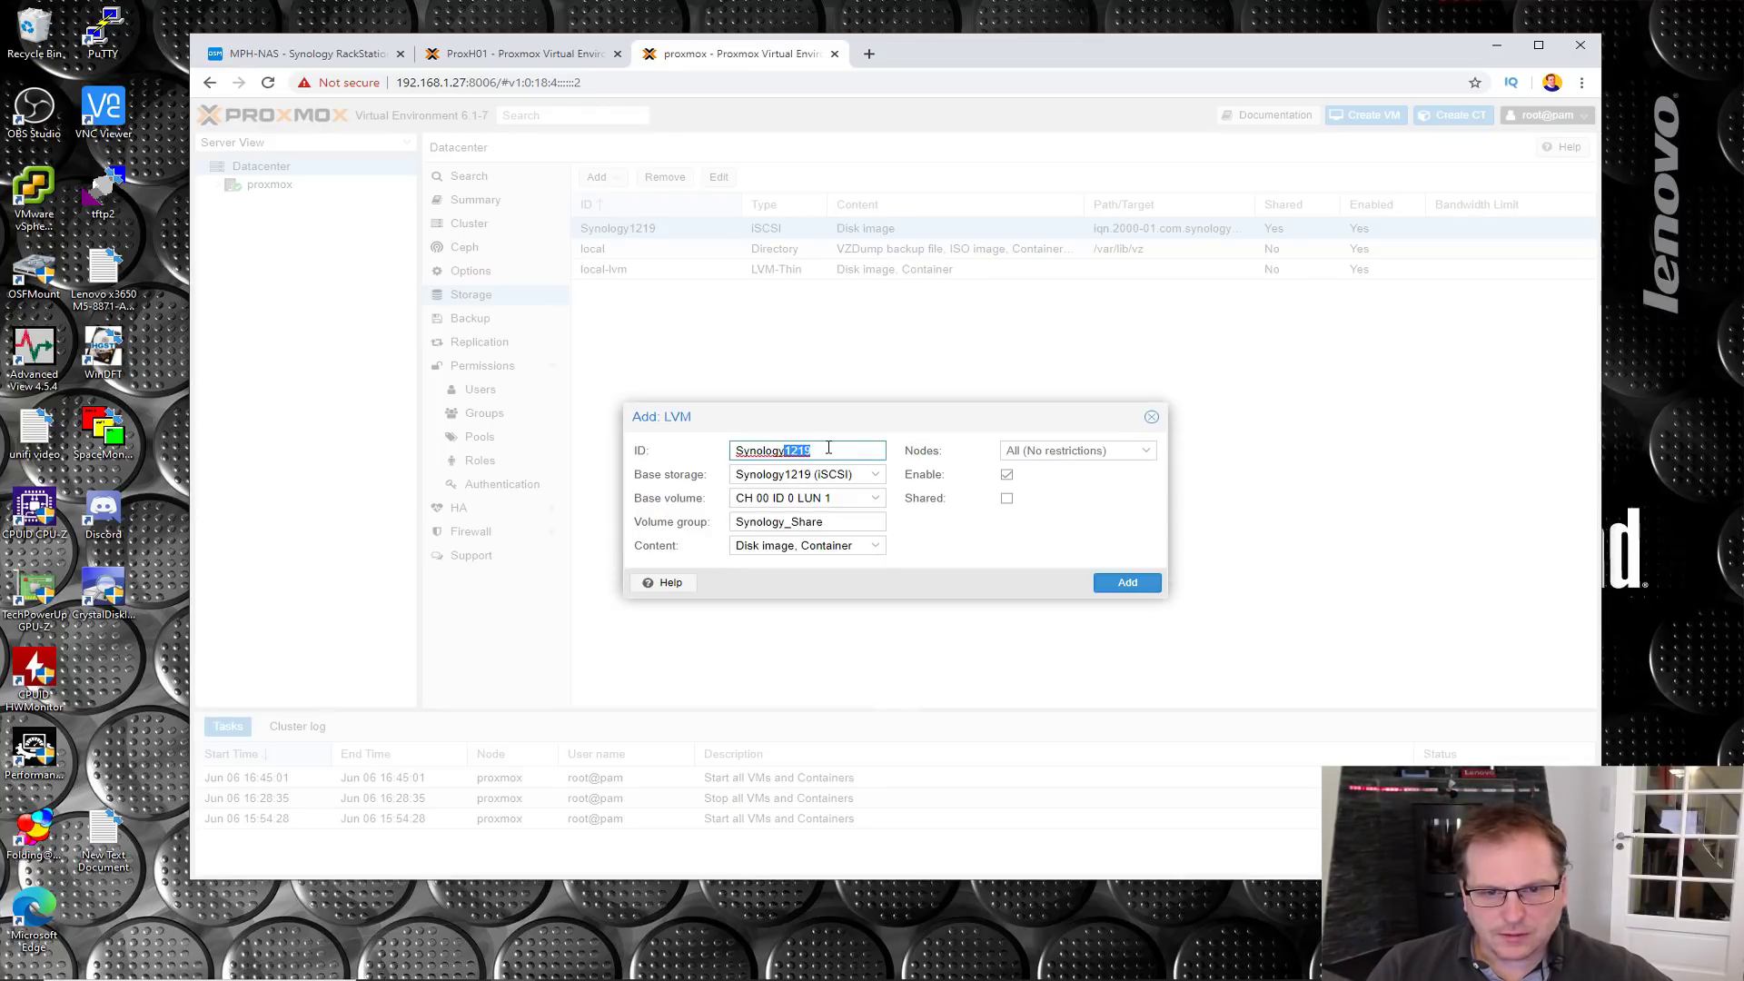
{"action": "type", "text": "_Share"}
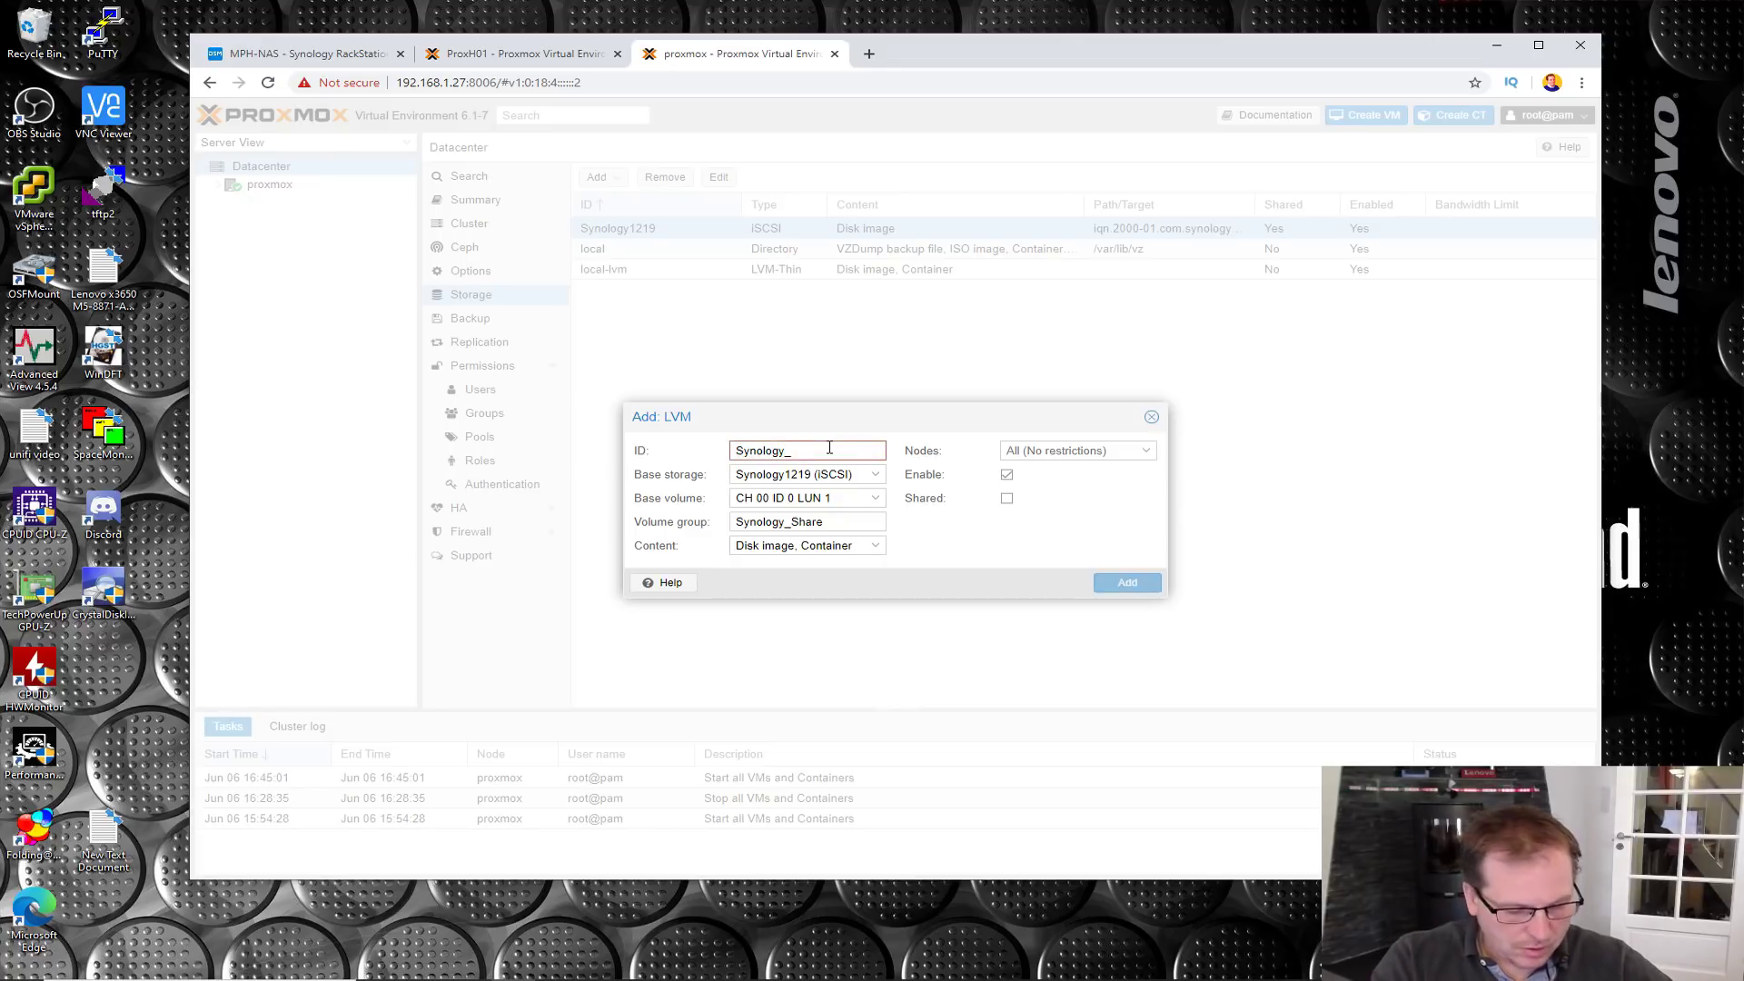
{"action": "left_click", "coordinate": [1126, 582]}
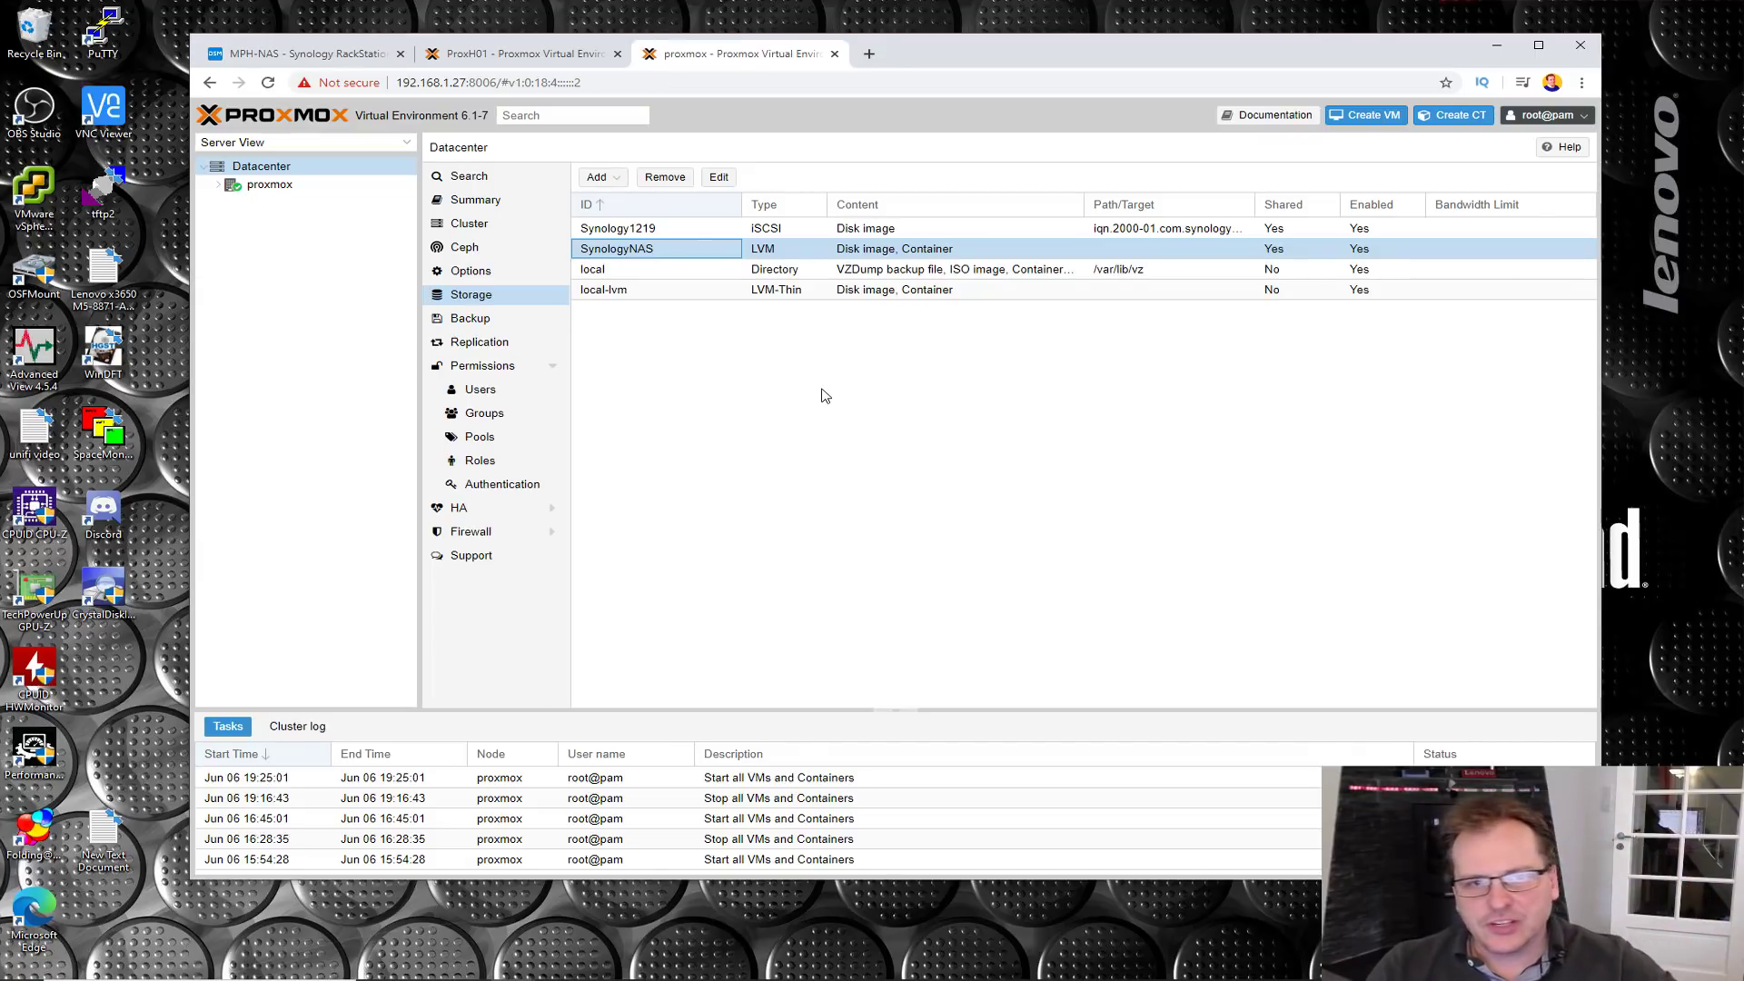
Step: Review the SynologyNAS LVM storage's settings without changing them, and open its content under the proxmox node
{"action": "left_click", "coordinate": [719, 178]}
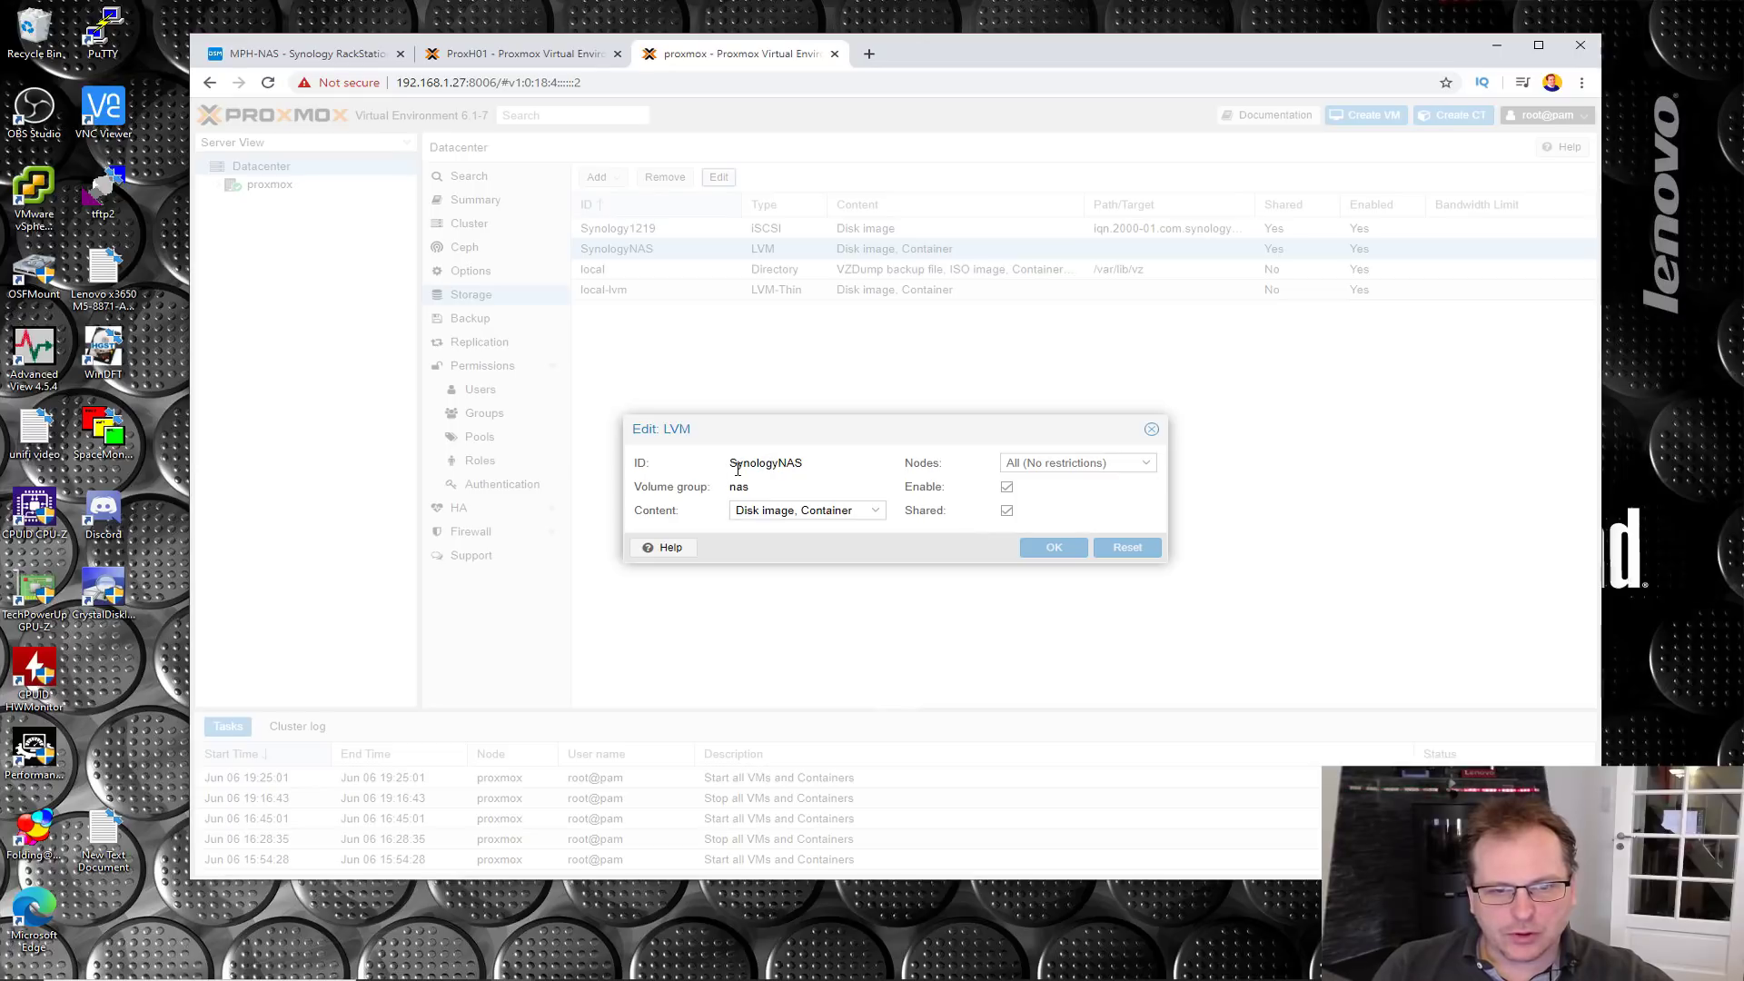
{"action": "left_click_drag", "start_coordinate": [733, 462], "coordinate": [792, 462]}
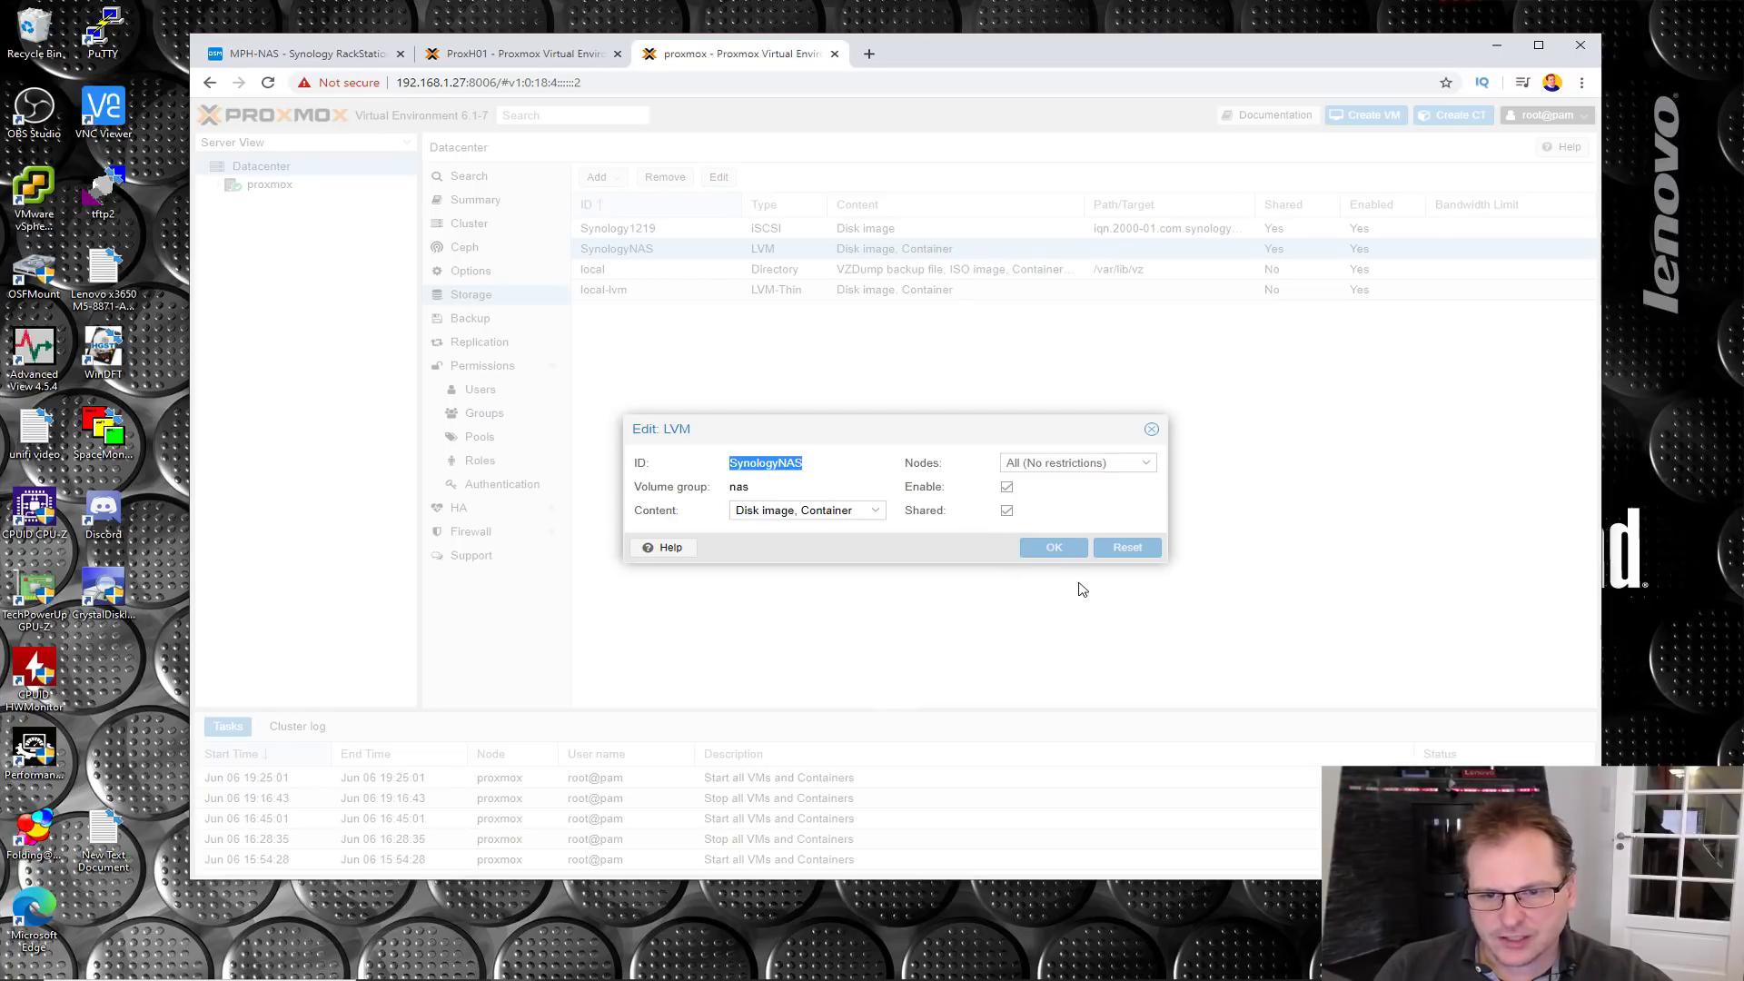
{"action": "left_click", "coordinate": [1151, 430]}
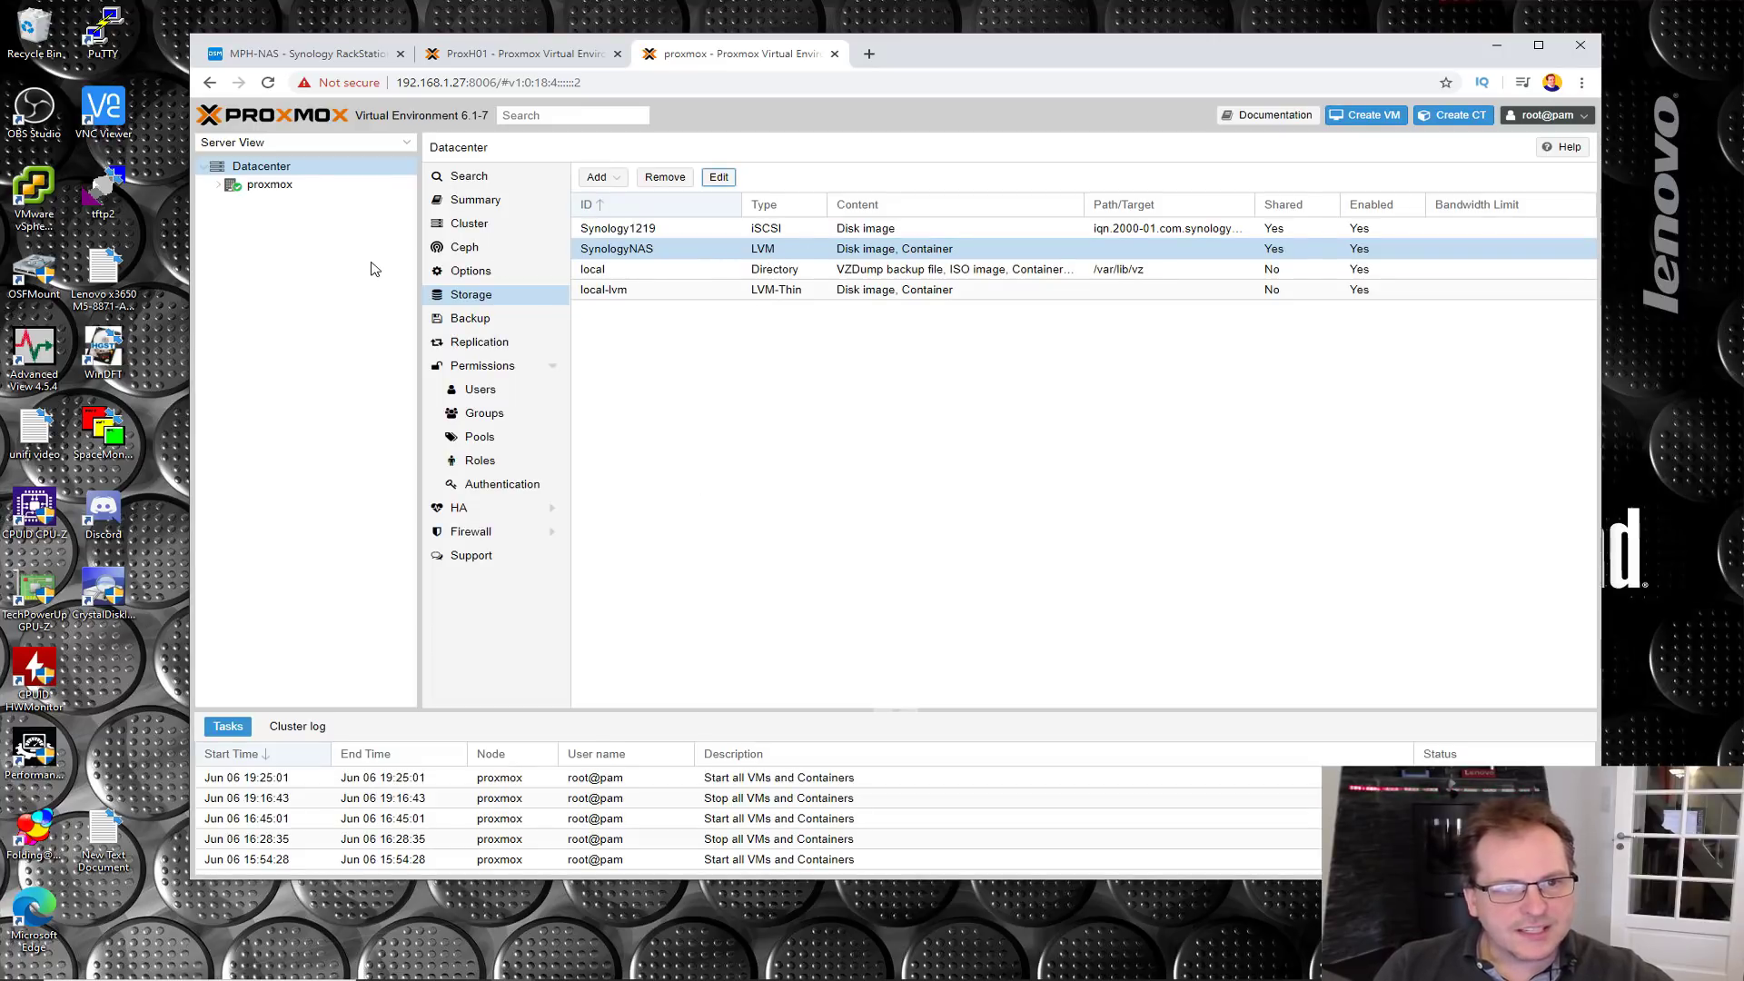
{"action": "double_click", "coordinate": [269, 185]}
{"action": "left_click", "coordinate": [318, 220]}
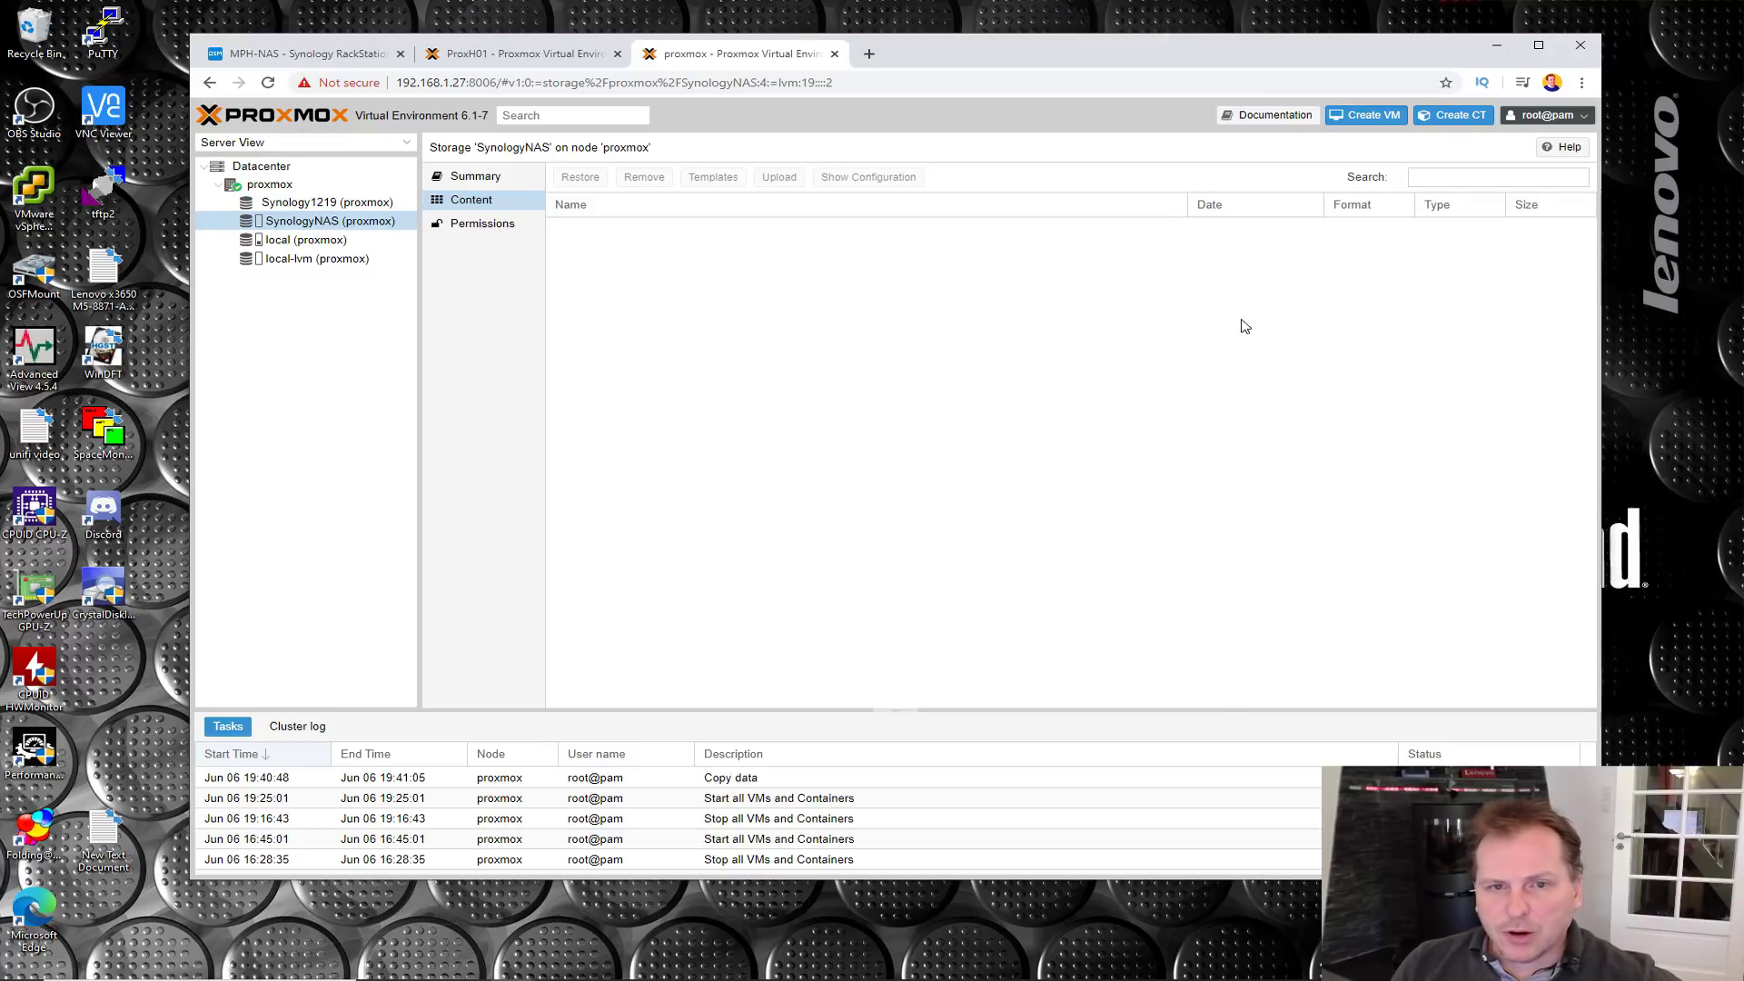
Step: Start creating a virtual machine on the proxmox node and check which VM IDs are used on ProxH01
{"action": "left_click", "coordinate": [1367, 123]}
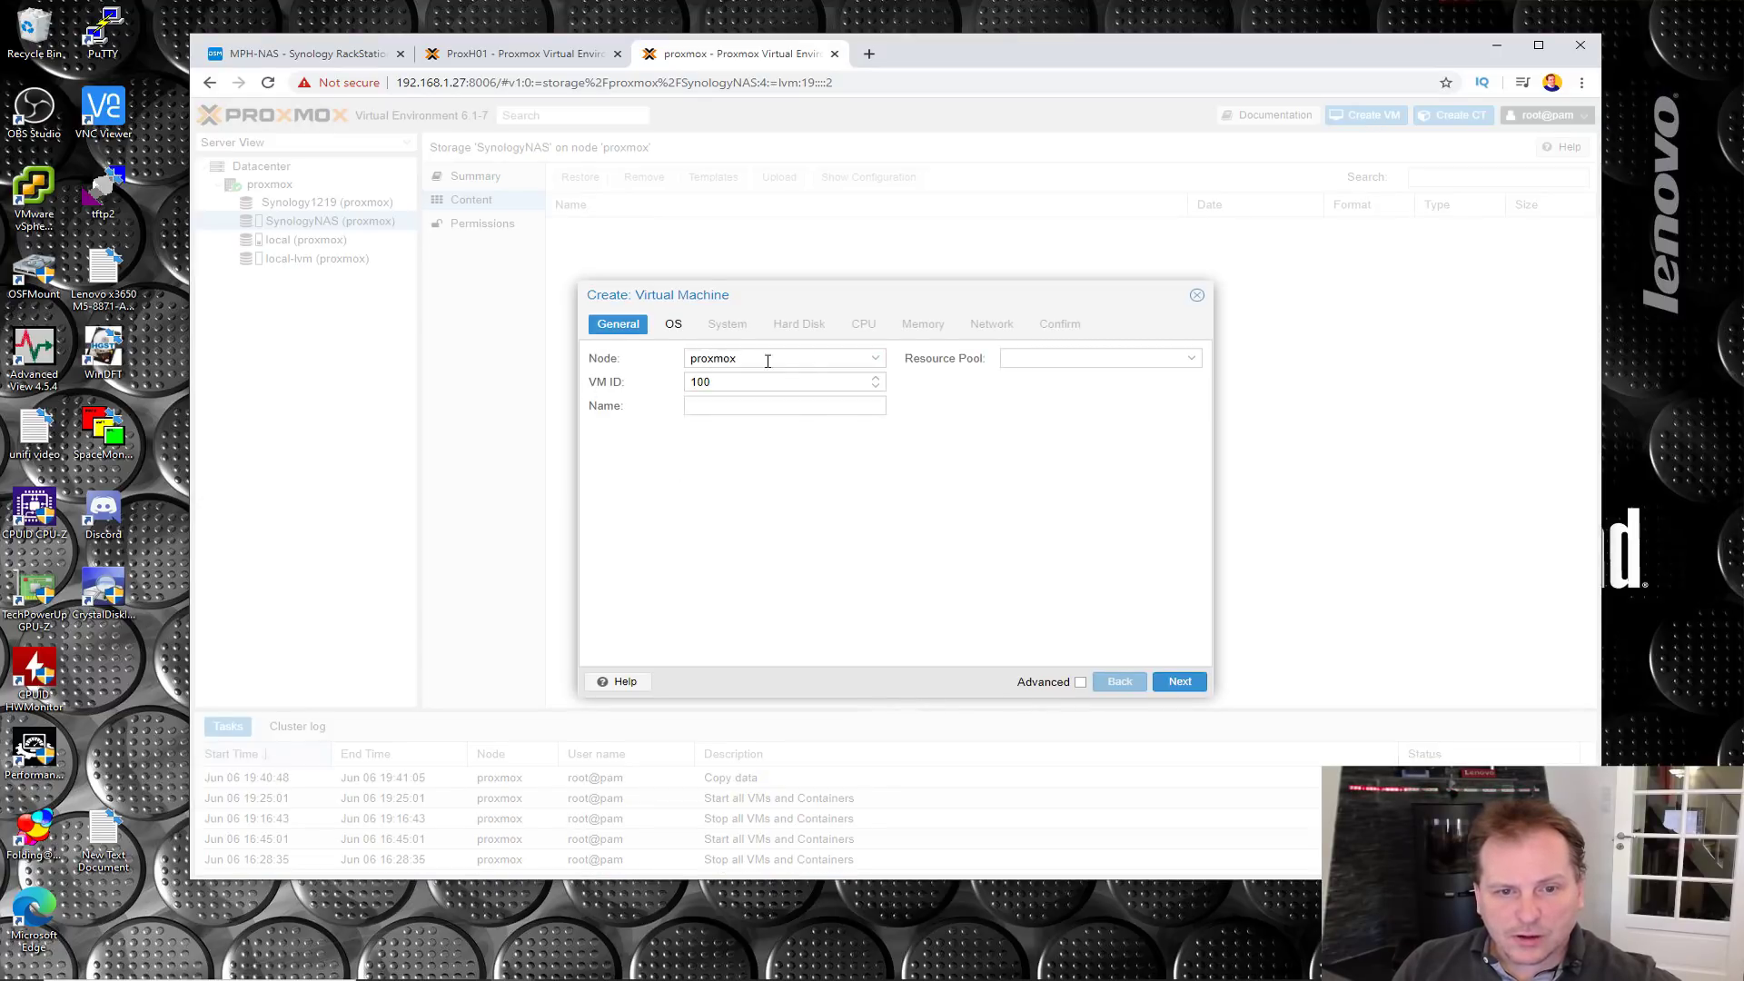
{"action": "left_click", "coordinate": [509, 56]}
{"action": "left_click", "coordinate": [258, 187]}
{"action": "left_click", "coordinate": [522, 216]}
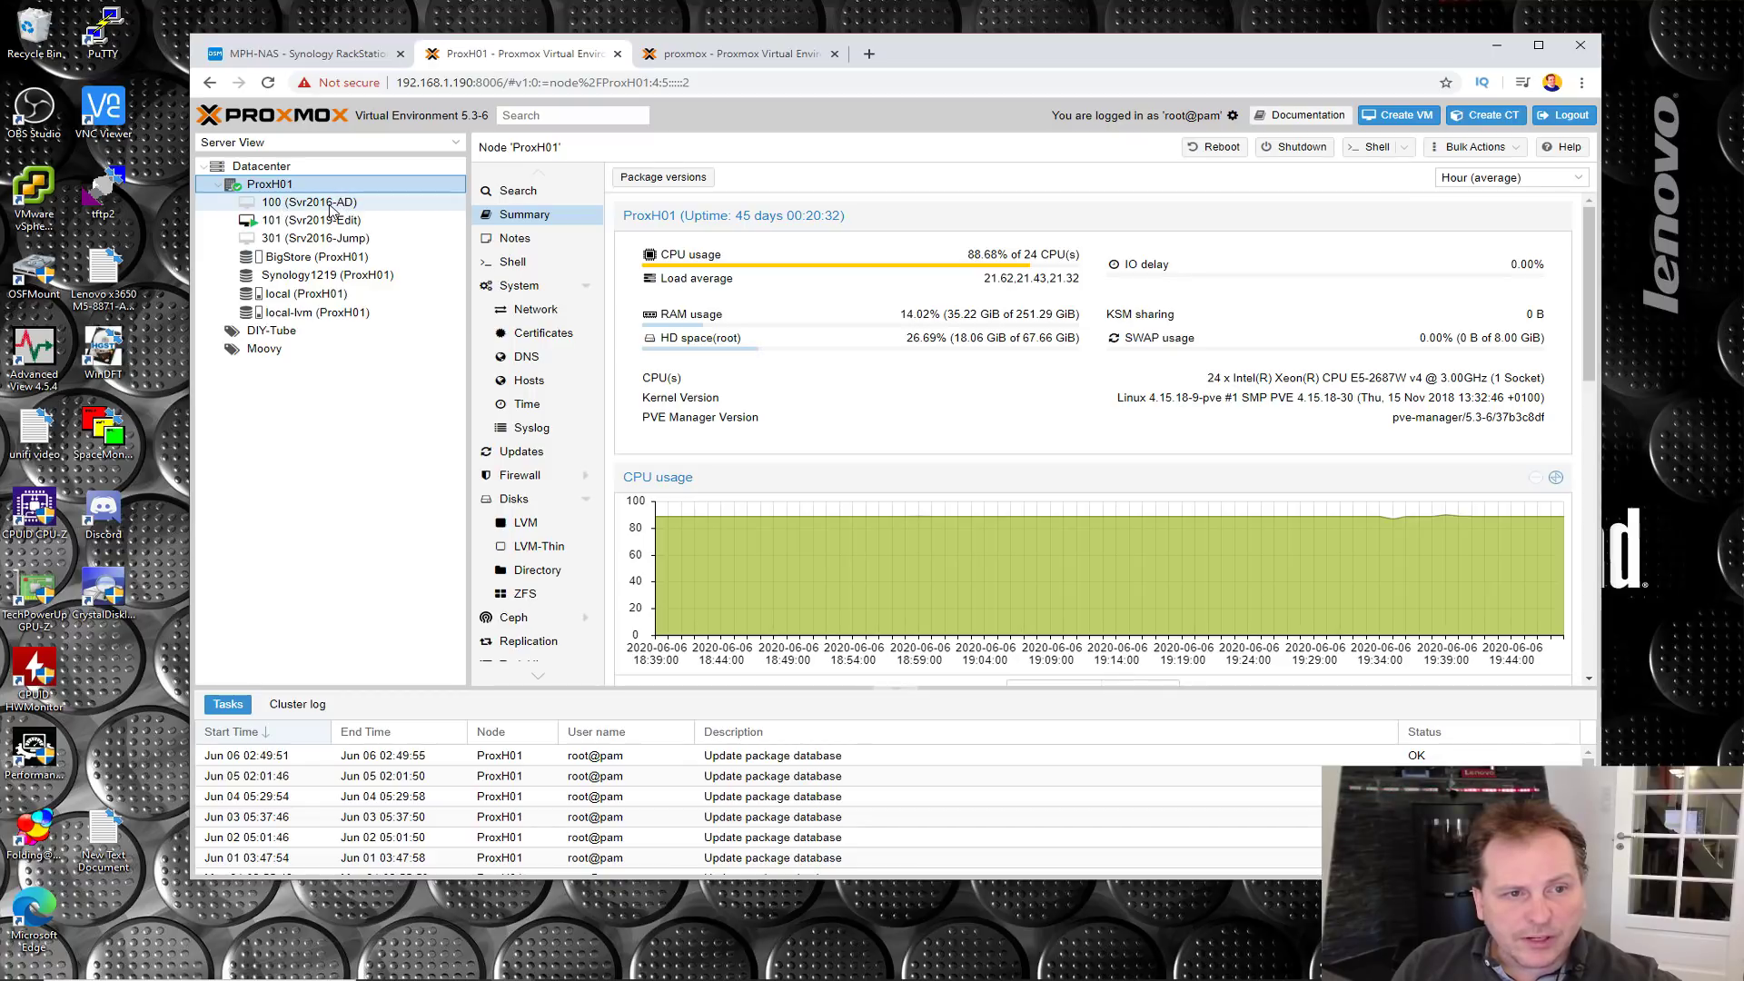
{"action": "left_click", "coordinate": [768, 54]}
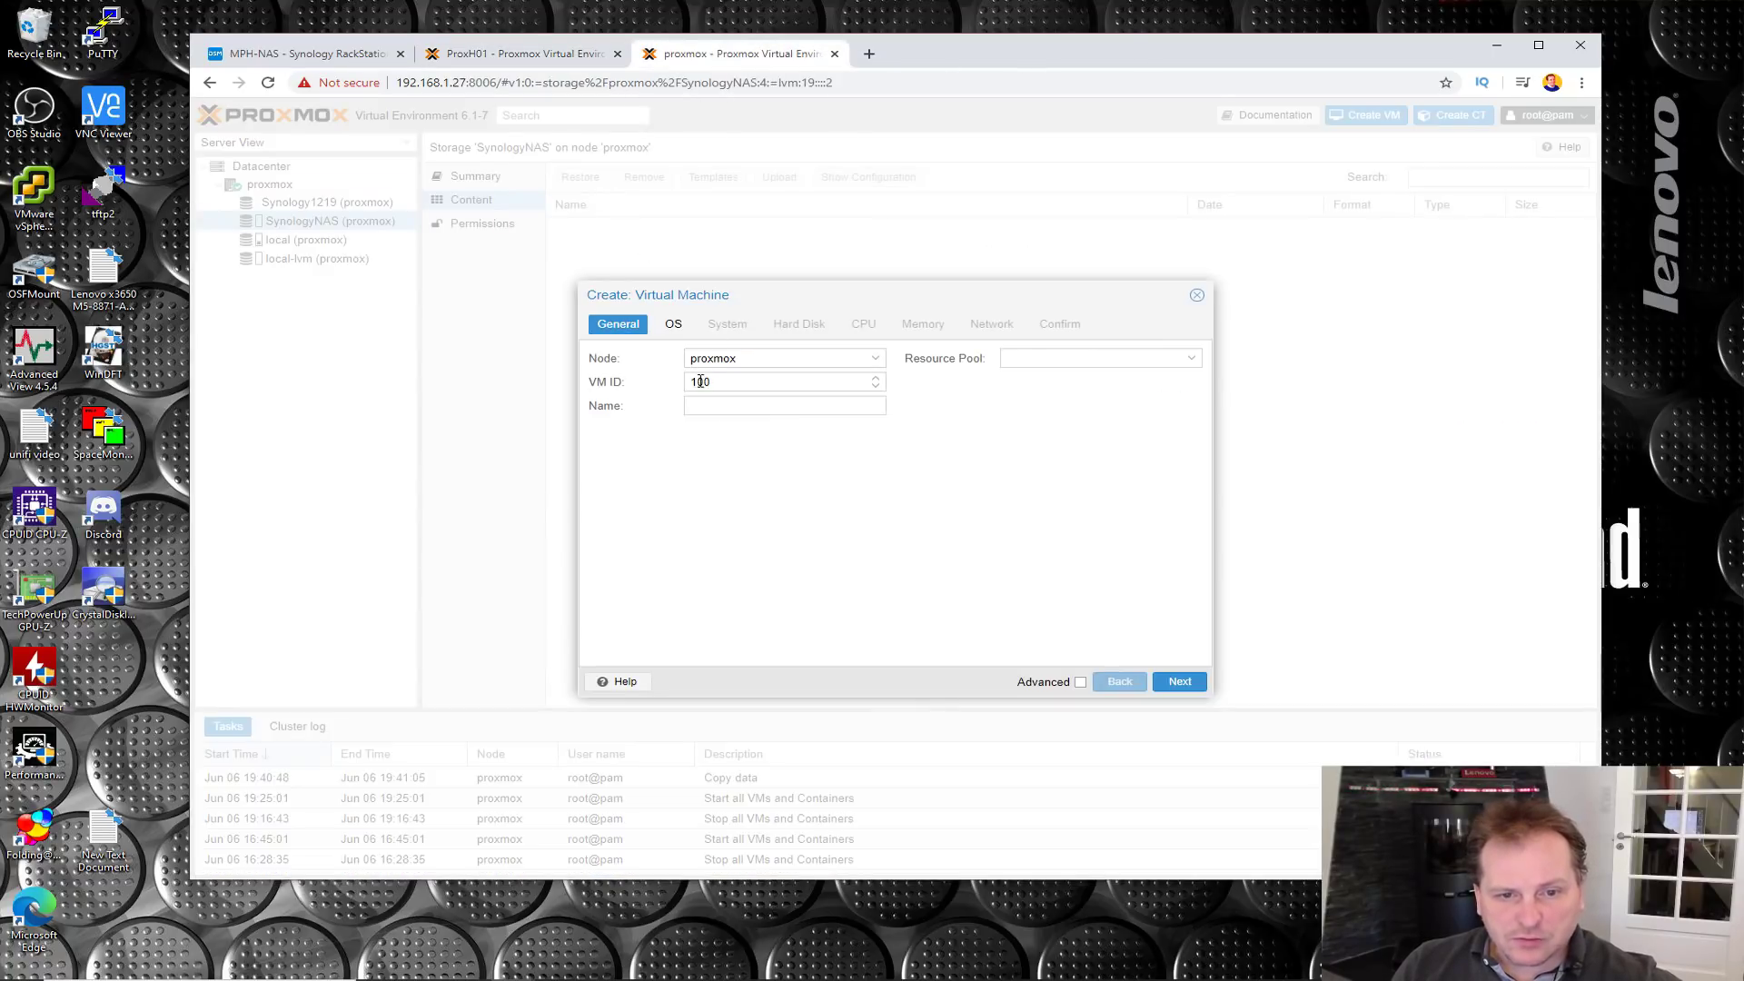
Step: Give the new virtual machine the VM ID 200 and the name Server2019Test, and continue to the OS settings
{"action": "left_click", "coordinate": [701, 381]}
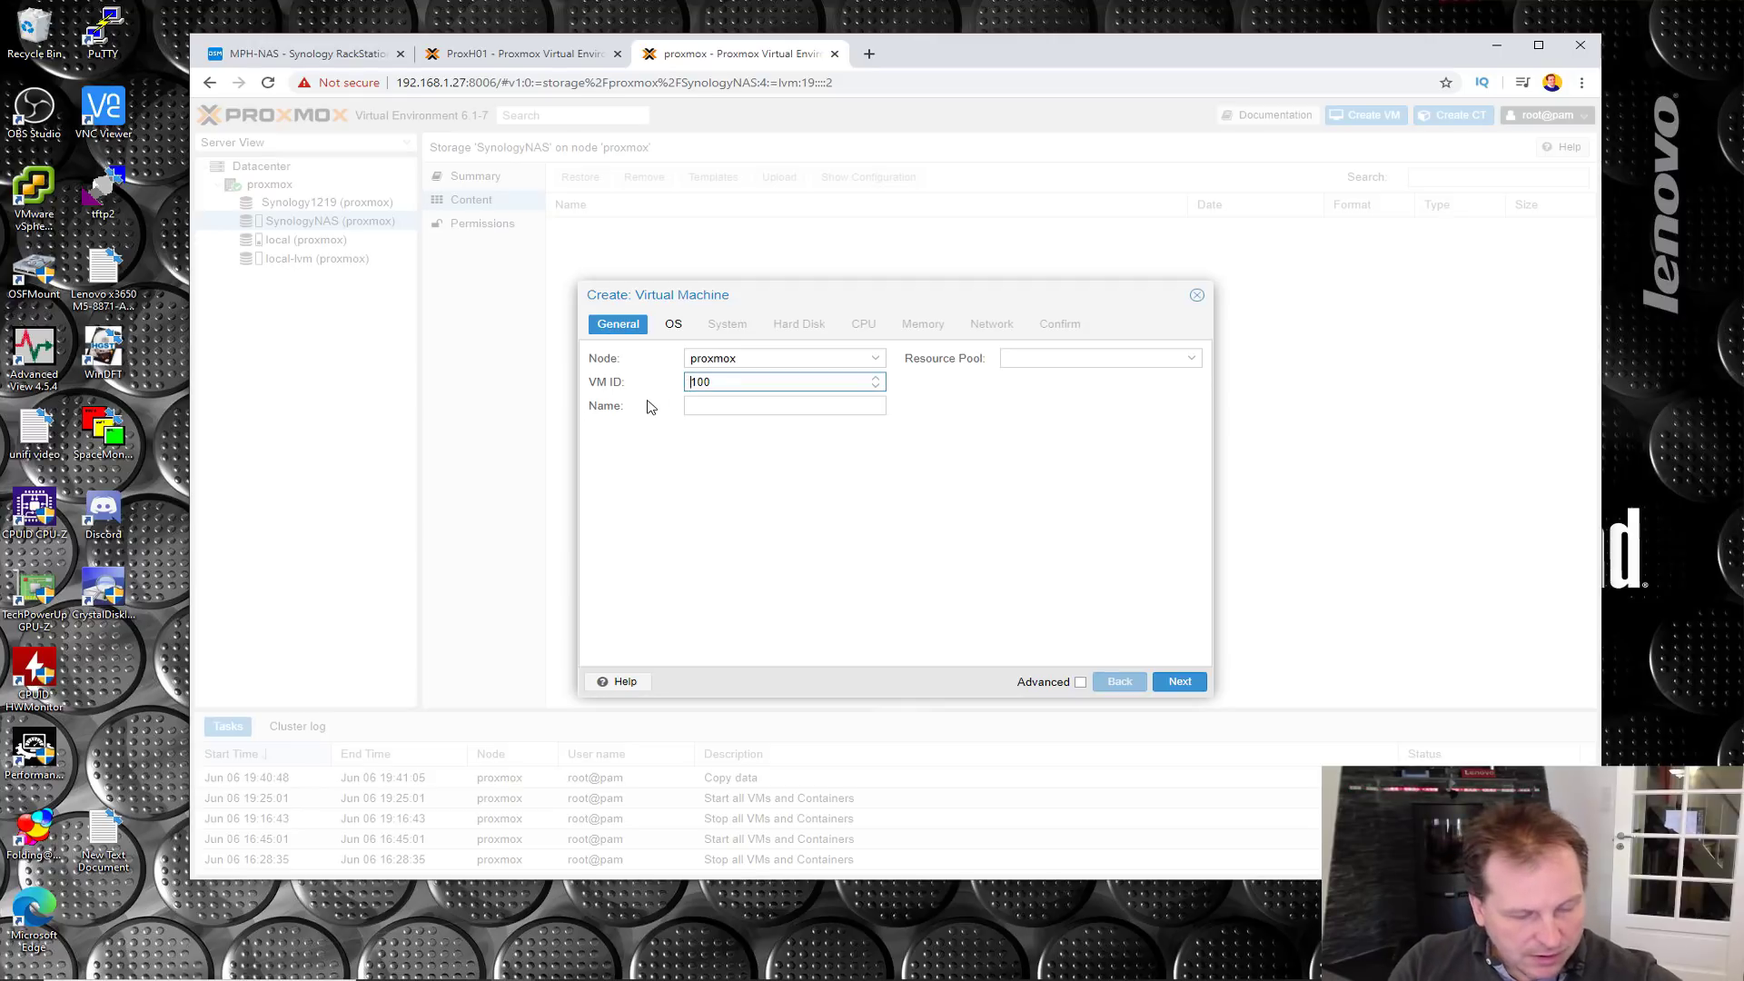
{"action": "key", "text": "Tab"}
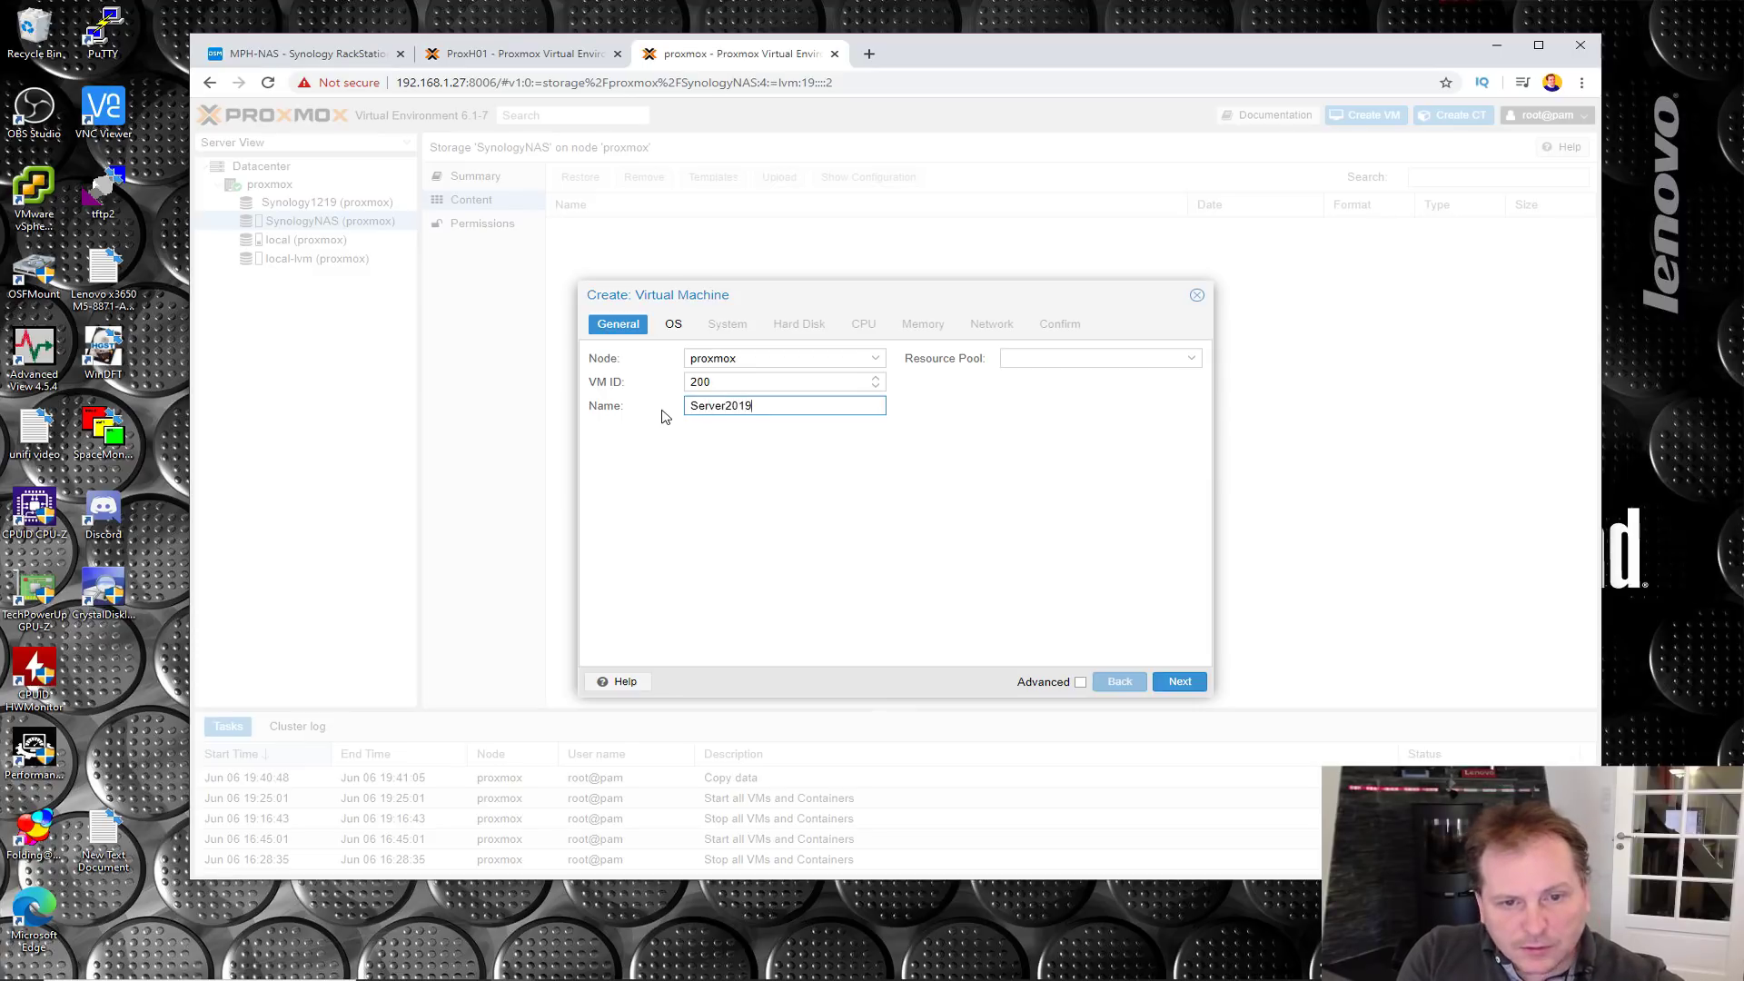
{"action": "type", "text": "Server2019_"}
{"action": "key", "text": "BackSpace"}
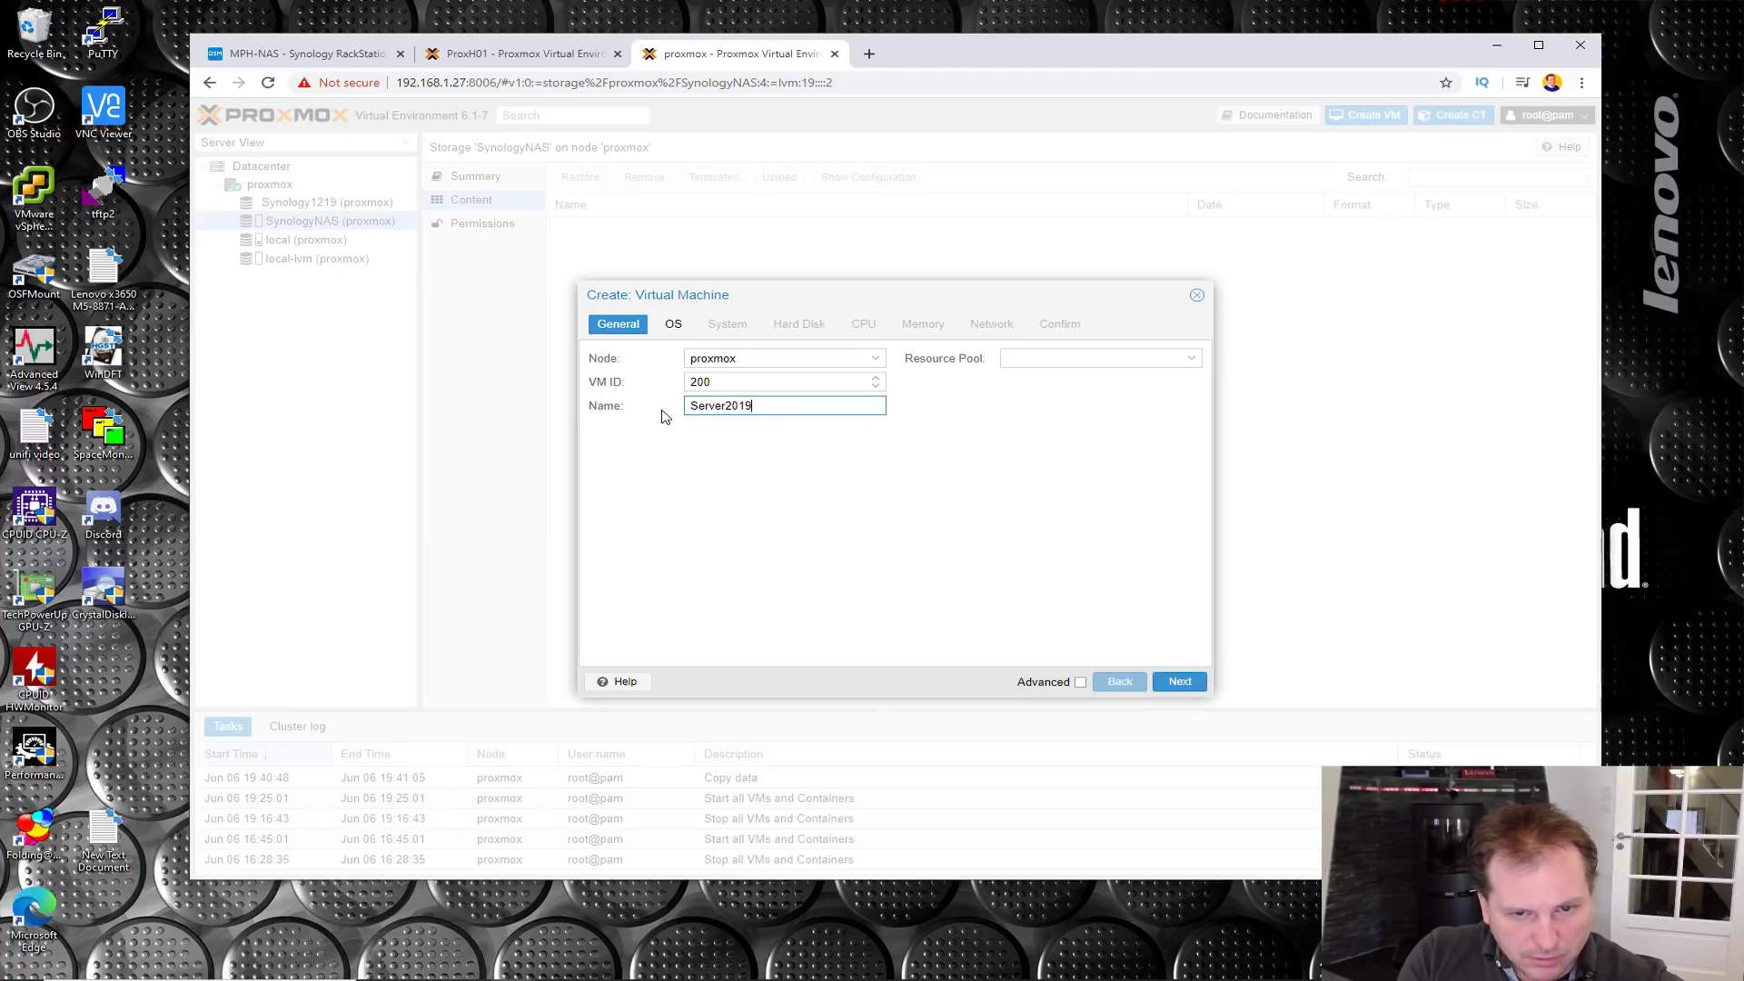
{"action": "key", "text": "BackSpace"}
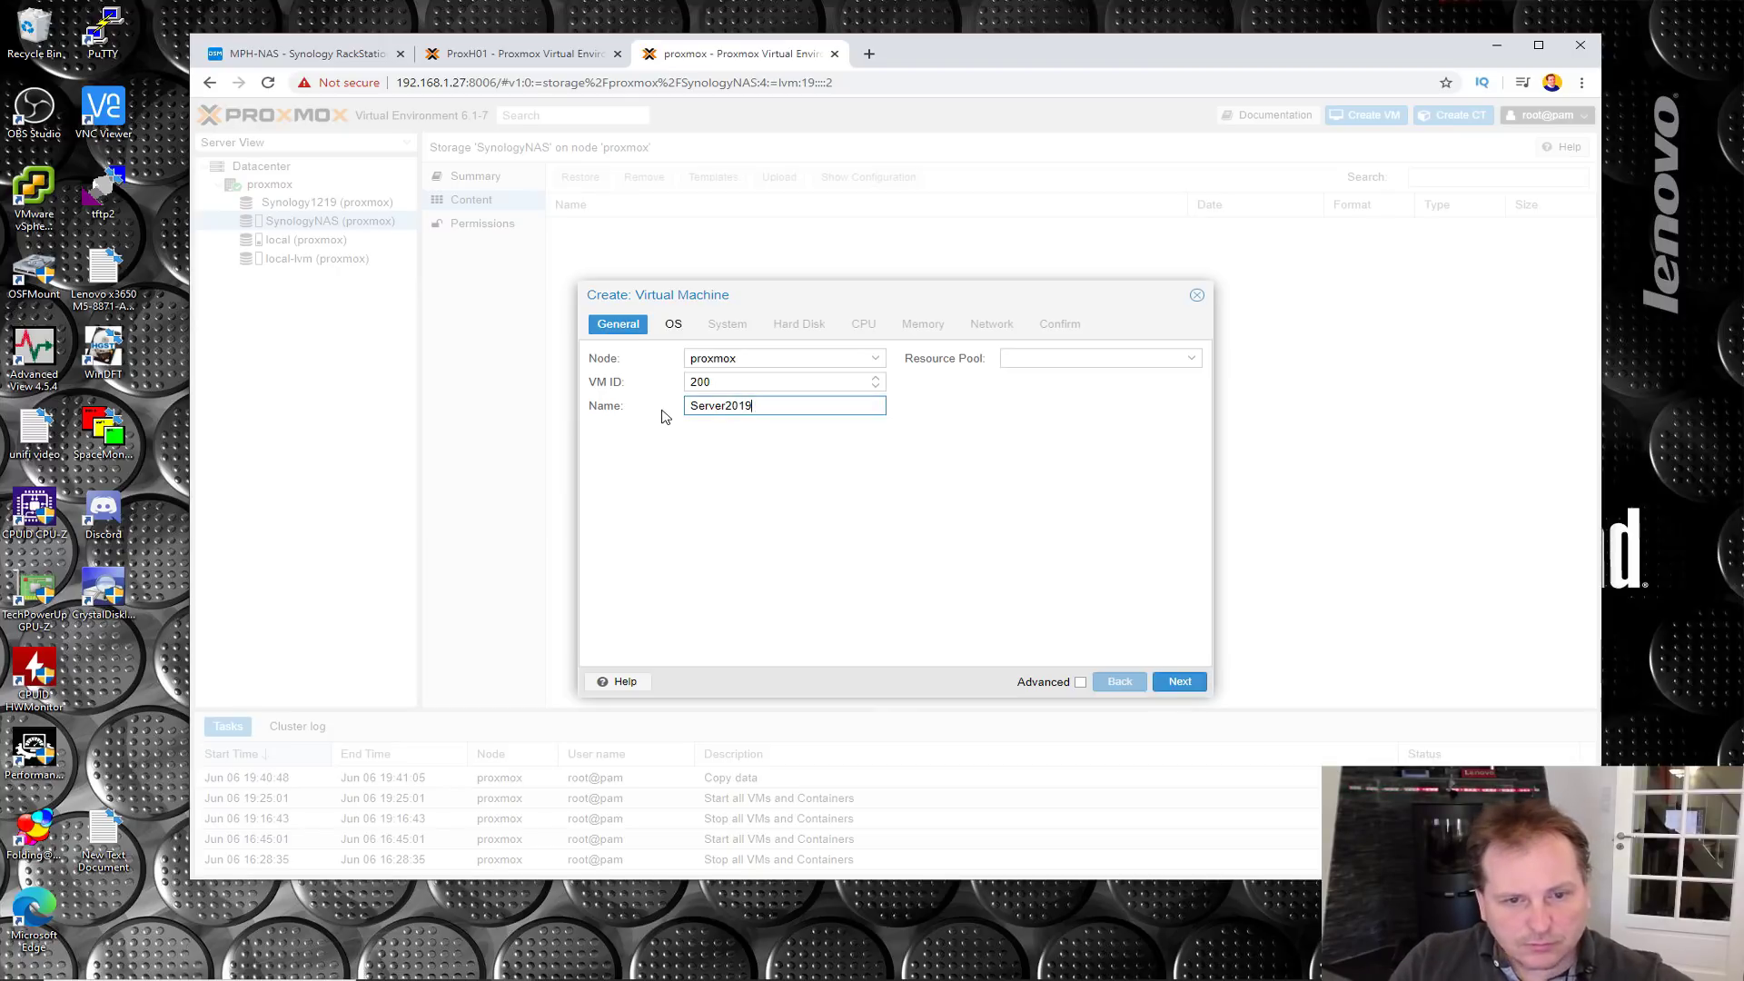
{"action": "type", "text": "Test"}
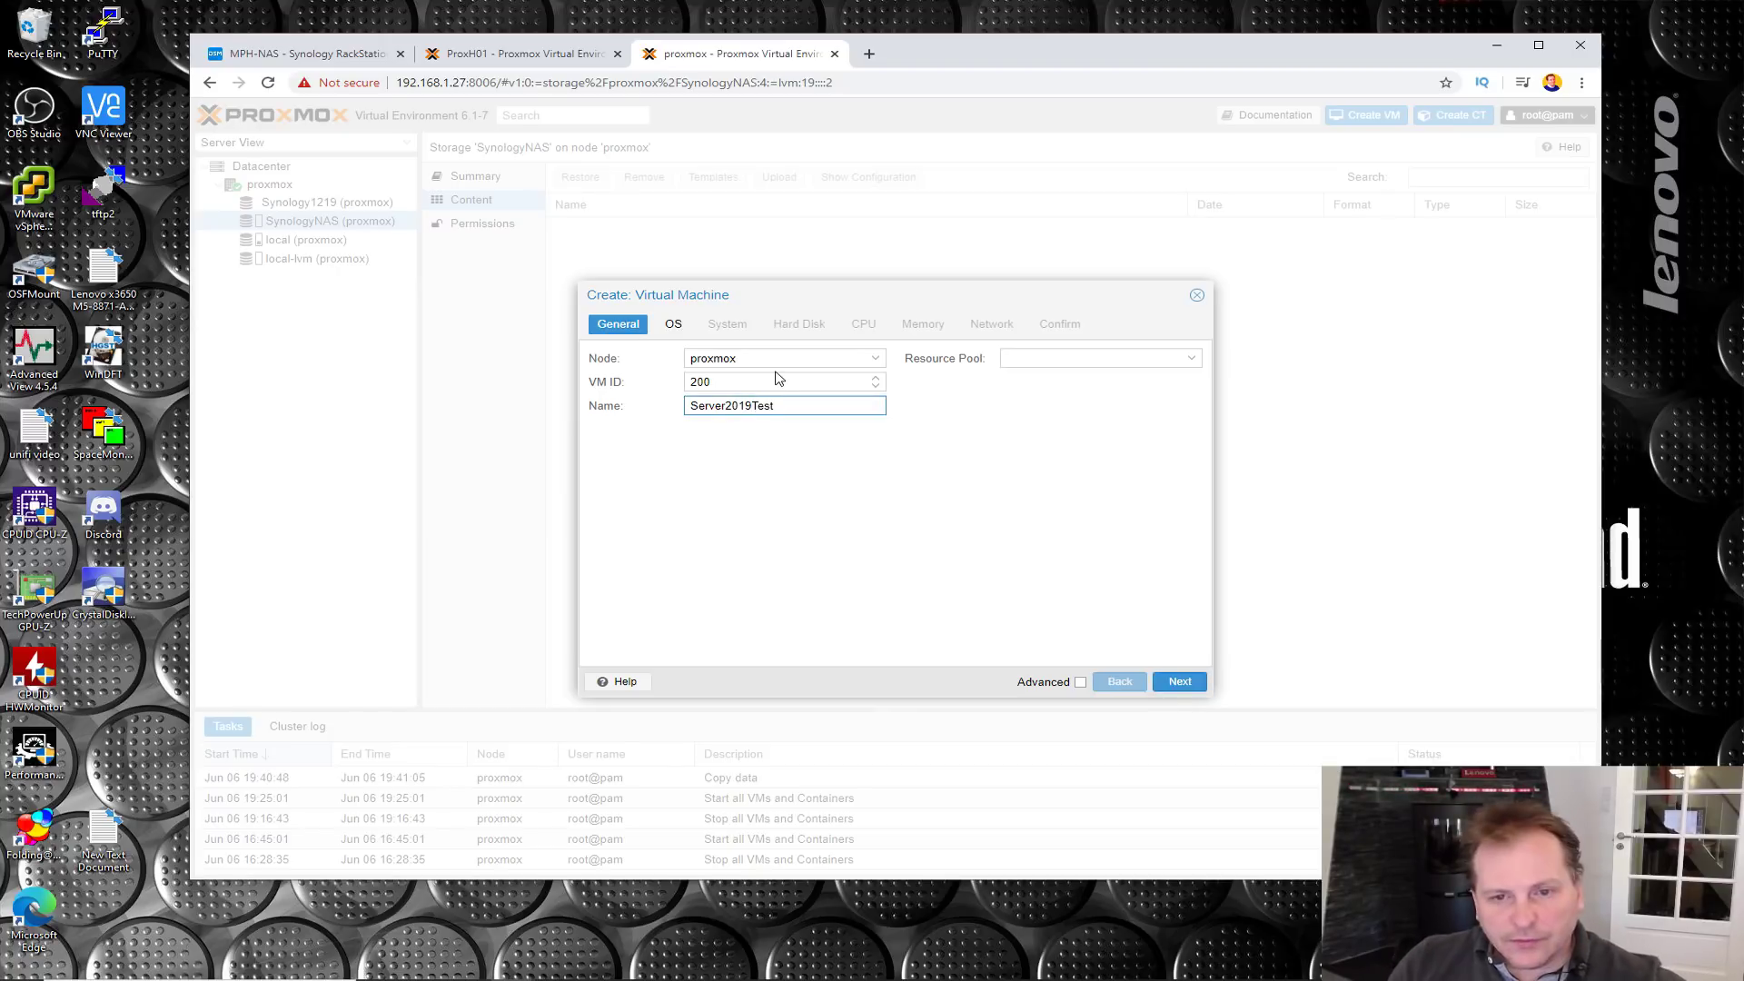
{"action": "left_click", "coordinate": [1178, 682]}
Step: Keep local as the ISO storage and choose the 17763.737 SERVER_EVAL ISO image as the installation disc
{"action": "left_click", "coordinate": [868, 384]}
{"action": "left_click", "coordinate": [849, 385]}
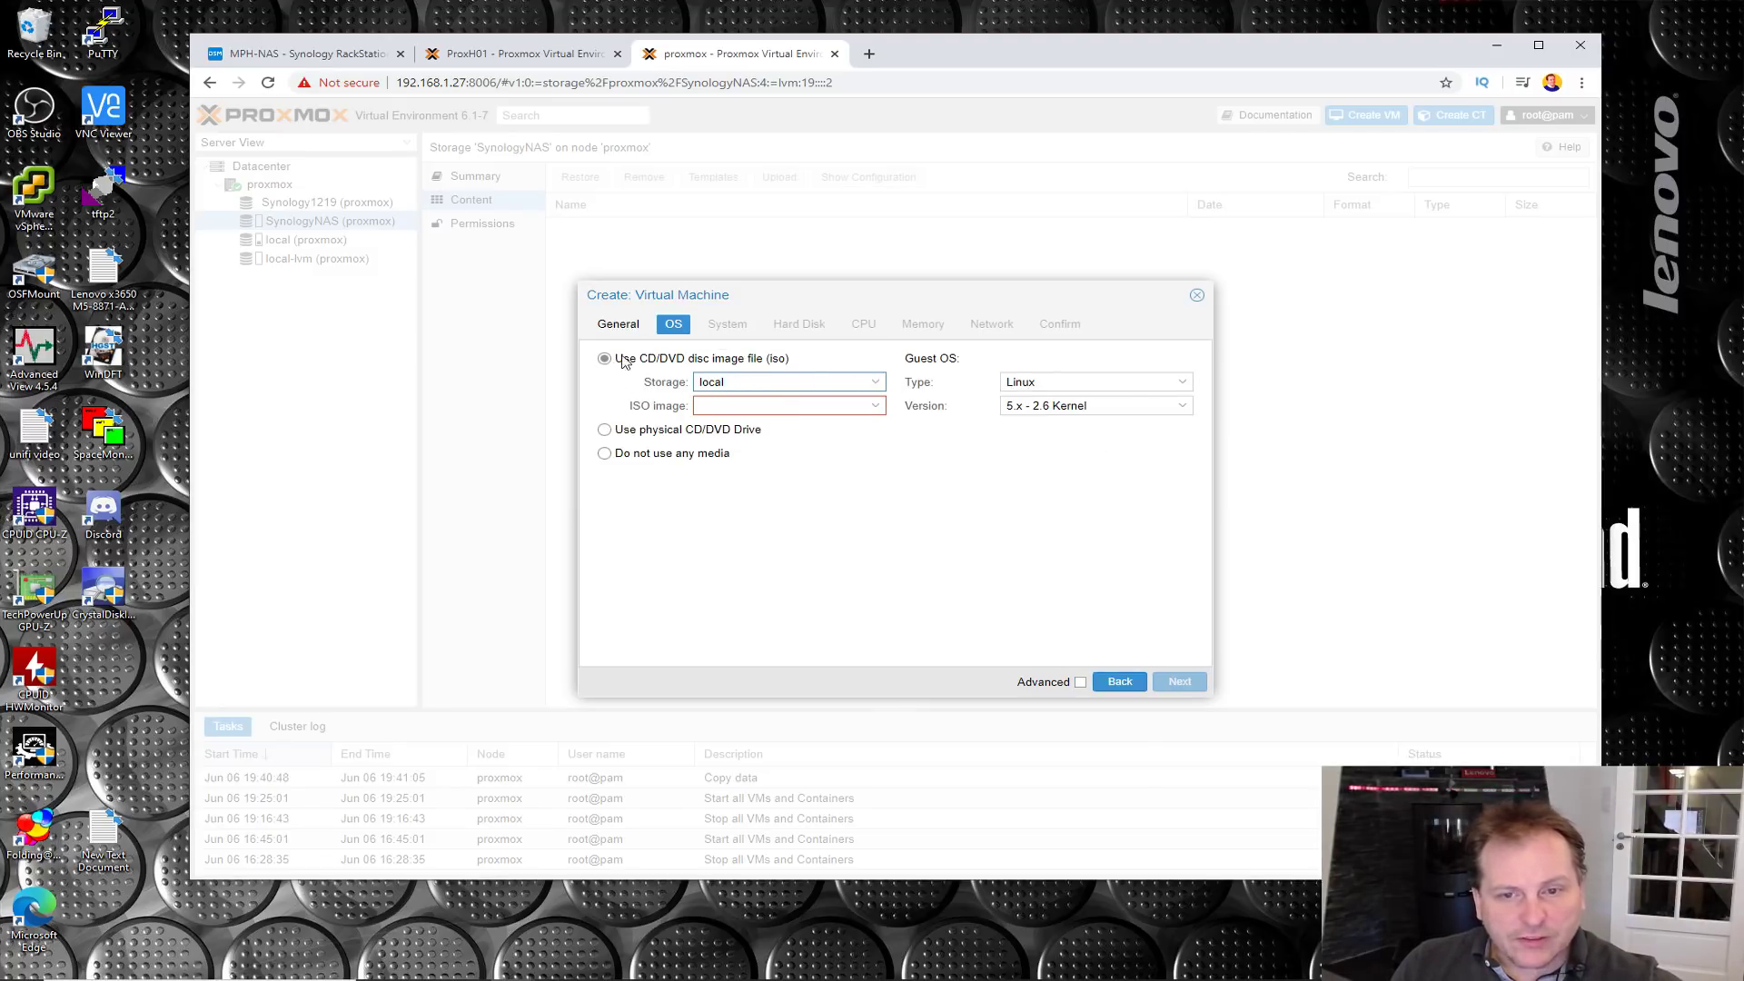
{"action": "left_click", "coordinate": [875, 406]}
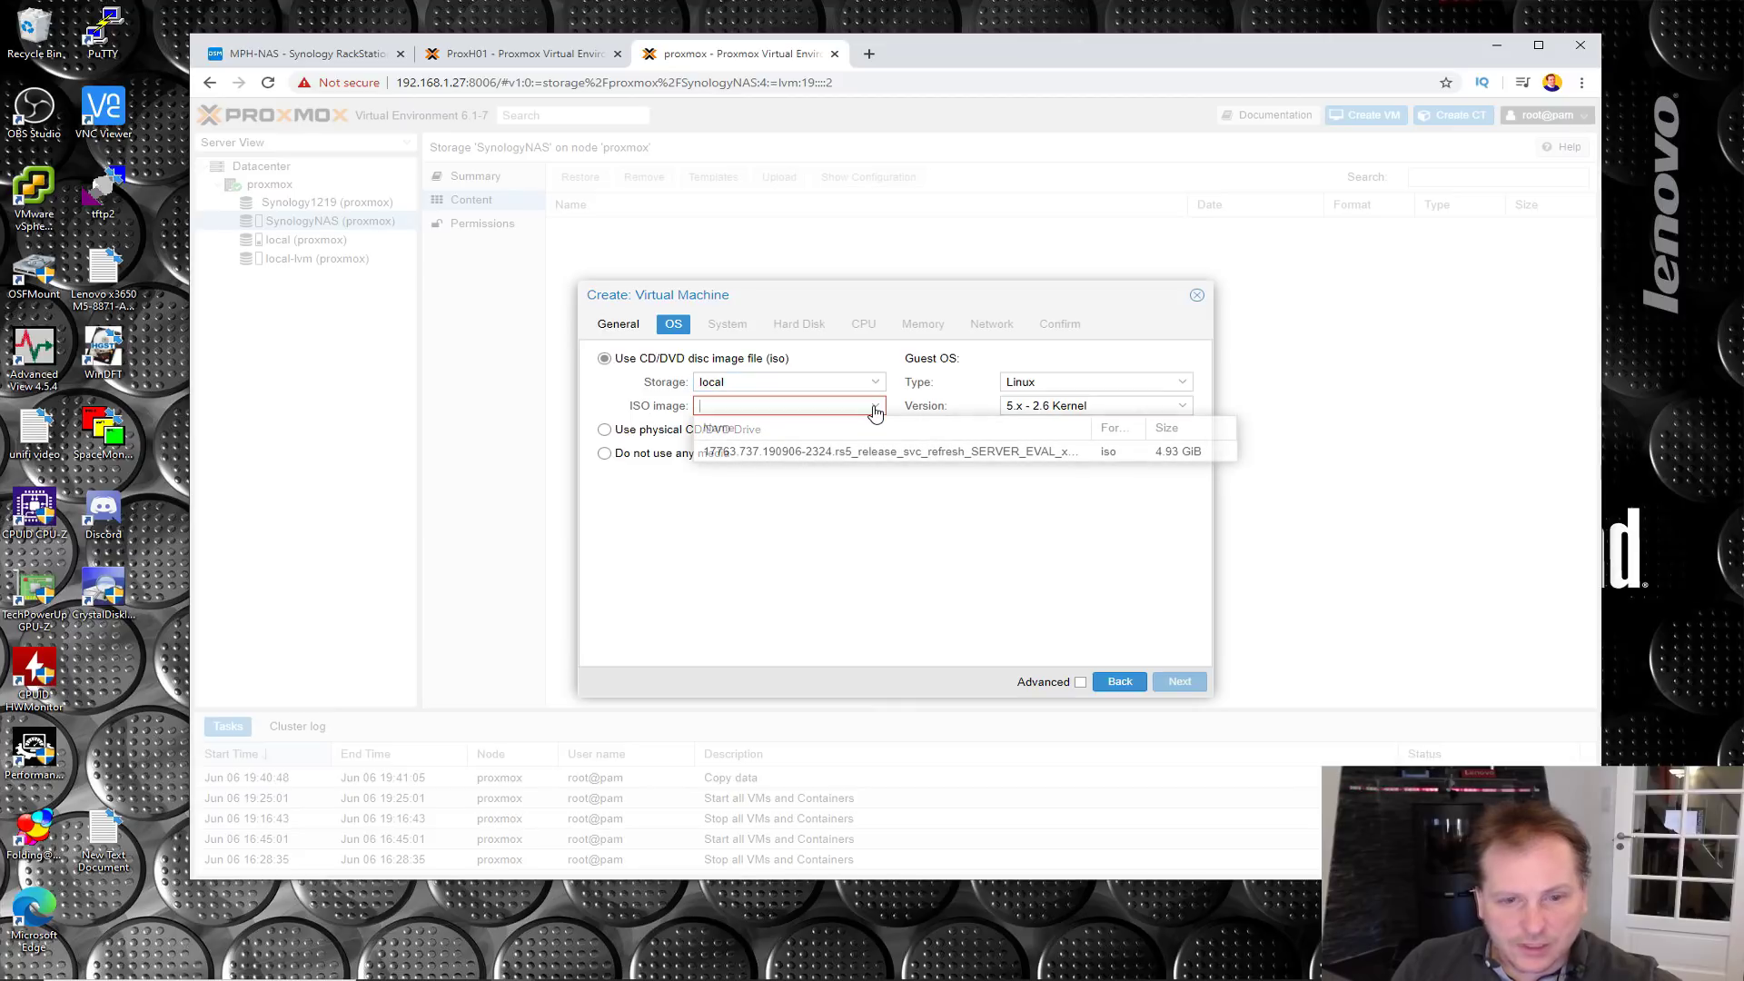
{"action": "left_click", "coordinate": [853, 452]}
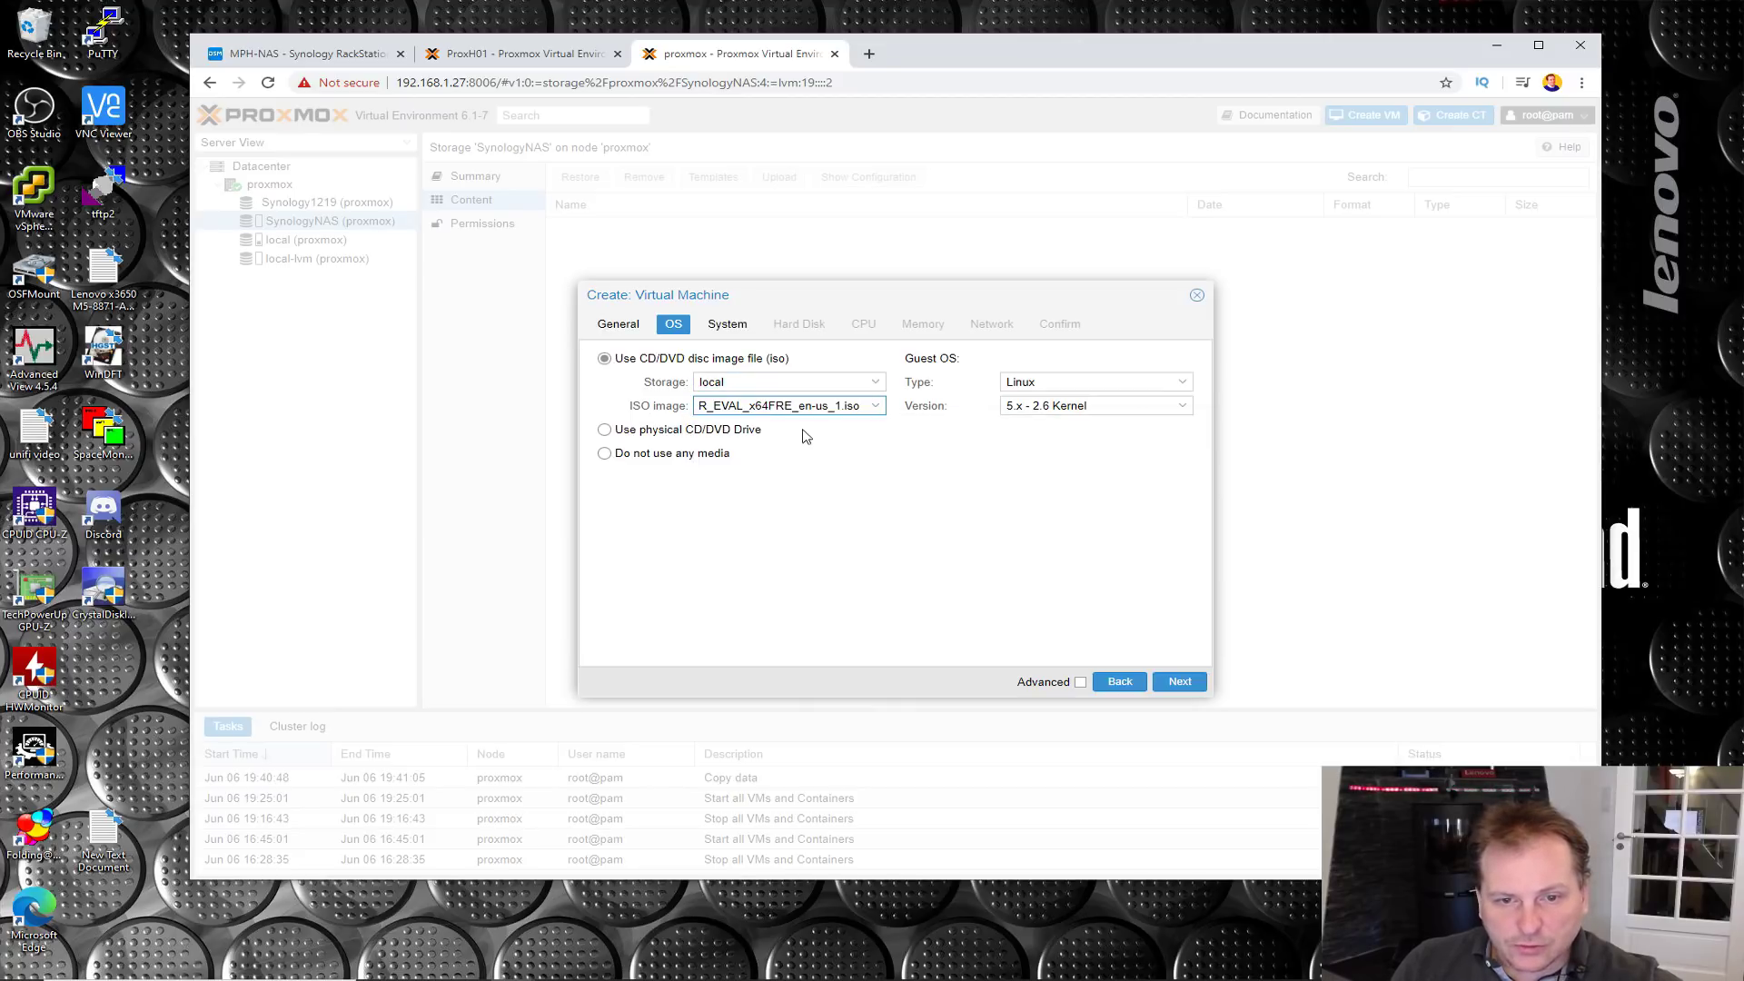
Step: Set the guest OS type to Microsoft Windows with version 10/2016/2019 and continue to the system settings
{"action": "left_click", "coordinate": [1182, 382]}
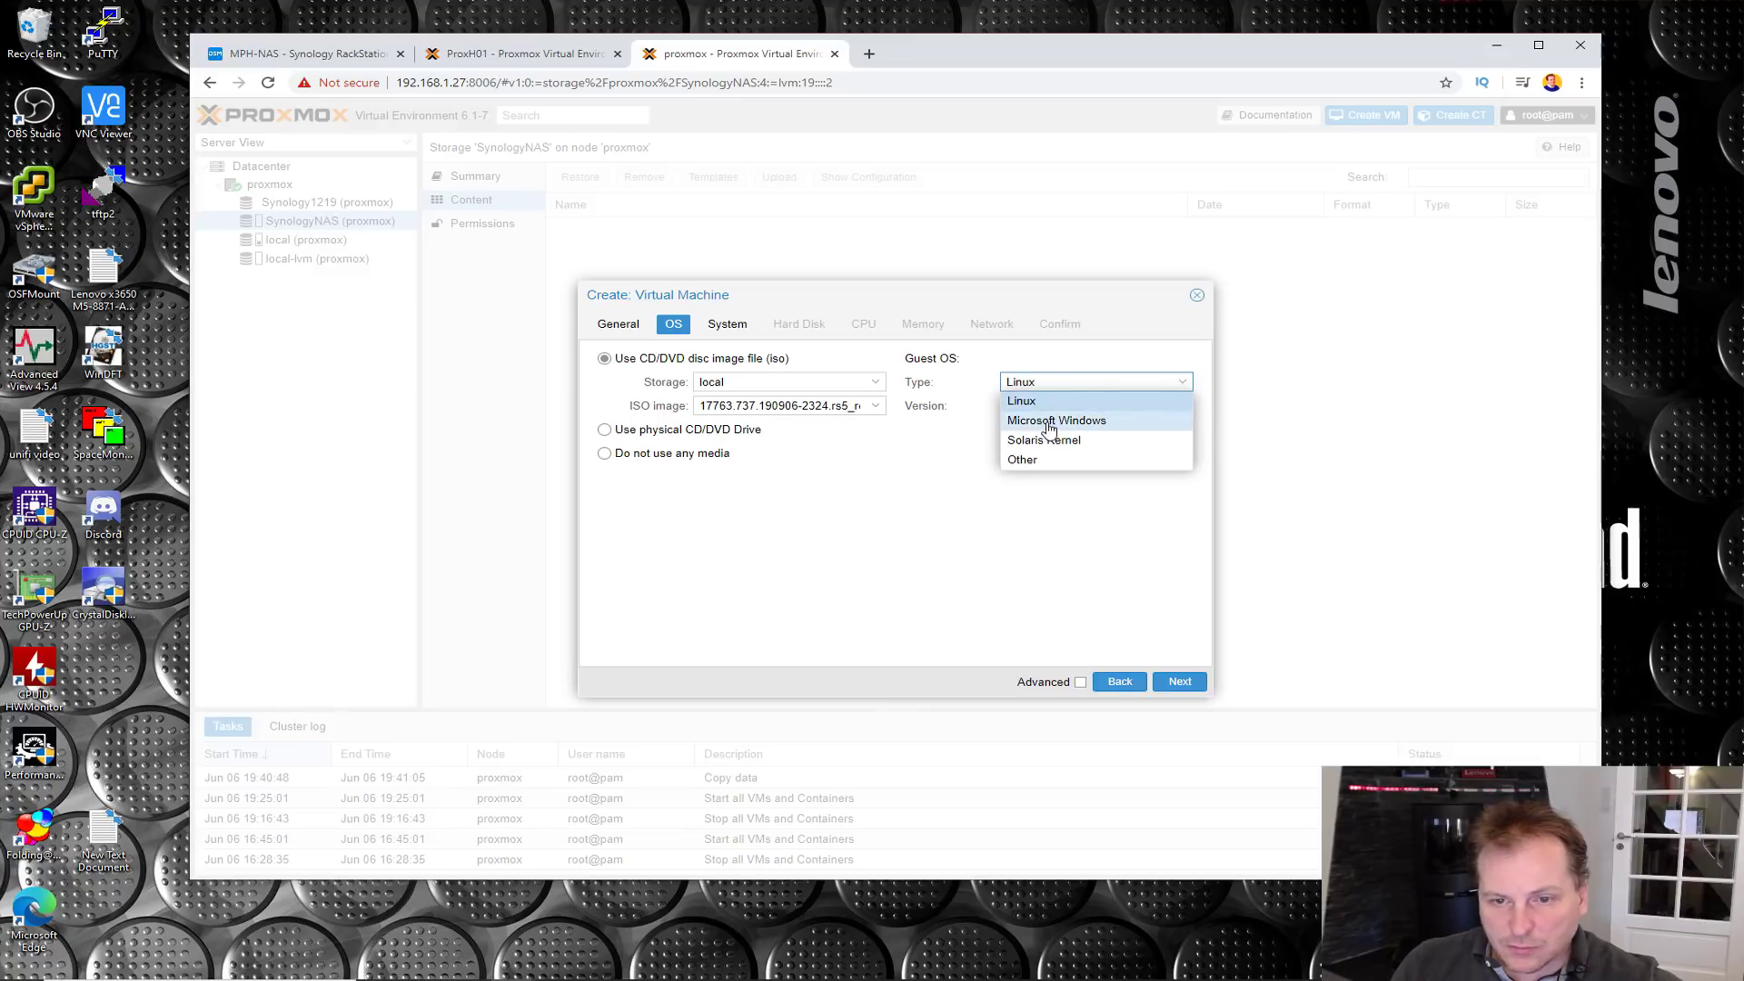
{"action": "left_click", "coordinate": [1054, 421]}
{"action": "key", "text": "Tab"}
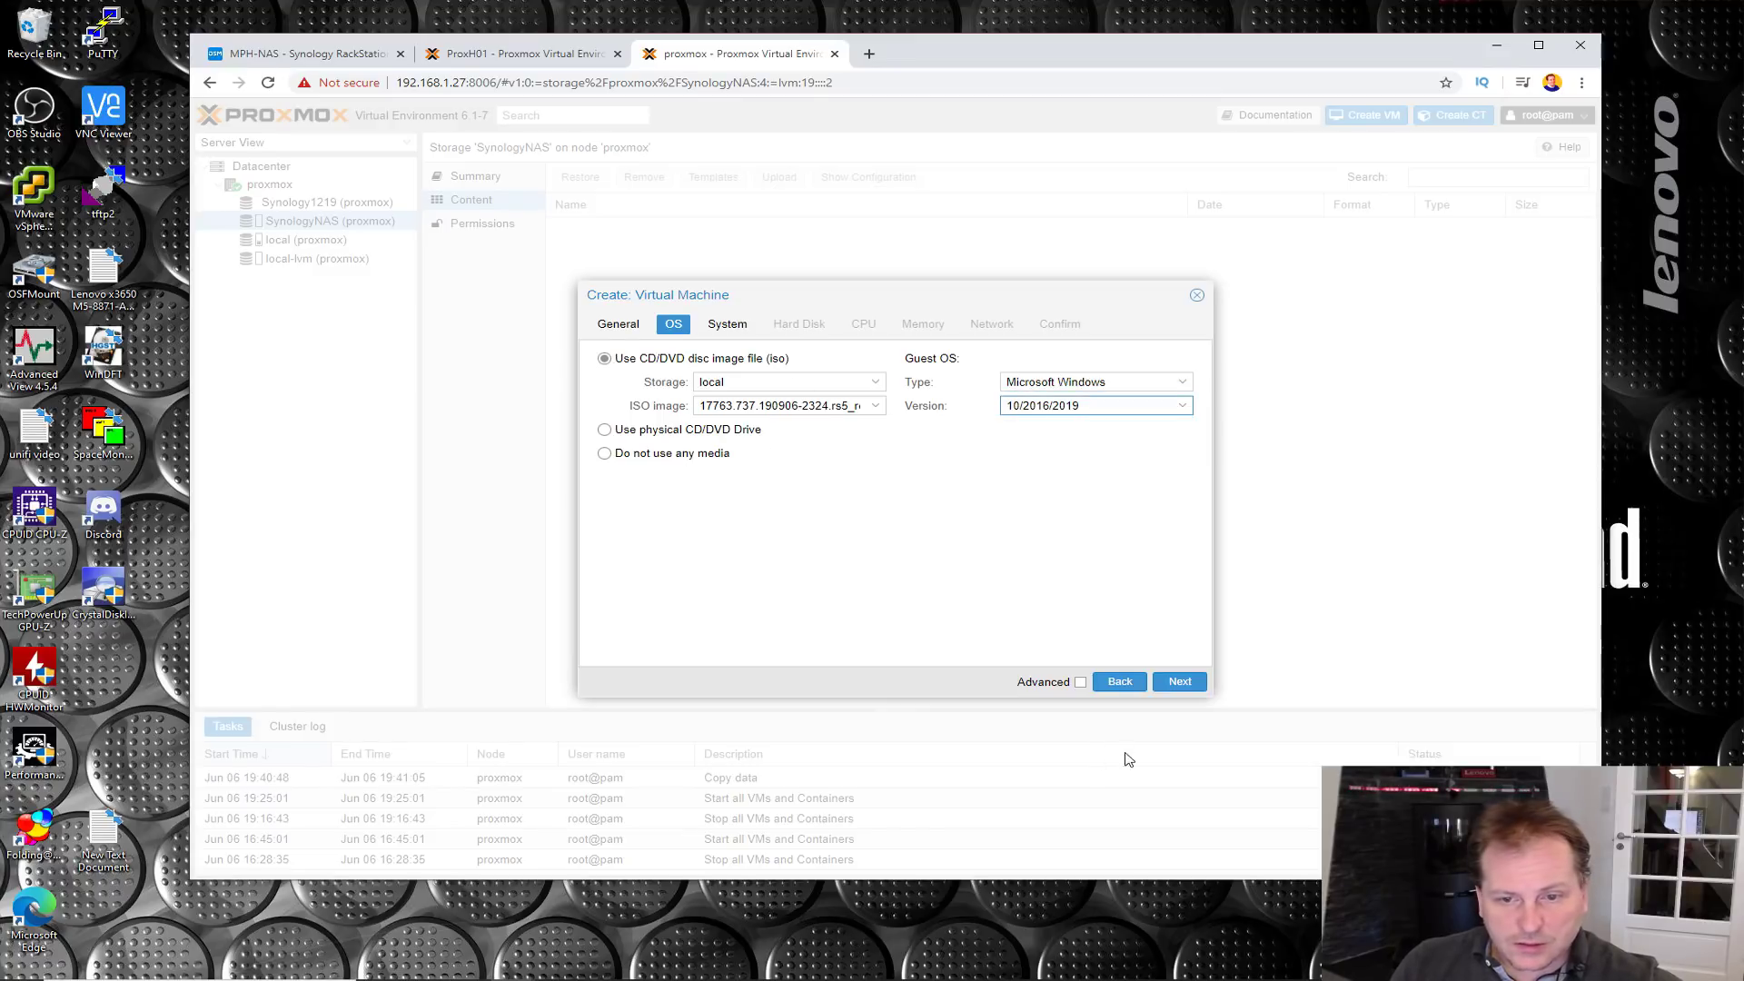
{"action": "left_click", "coordinate": [1178, 681]}
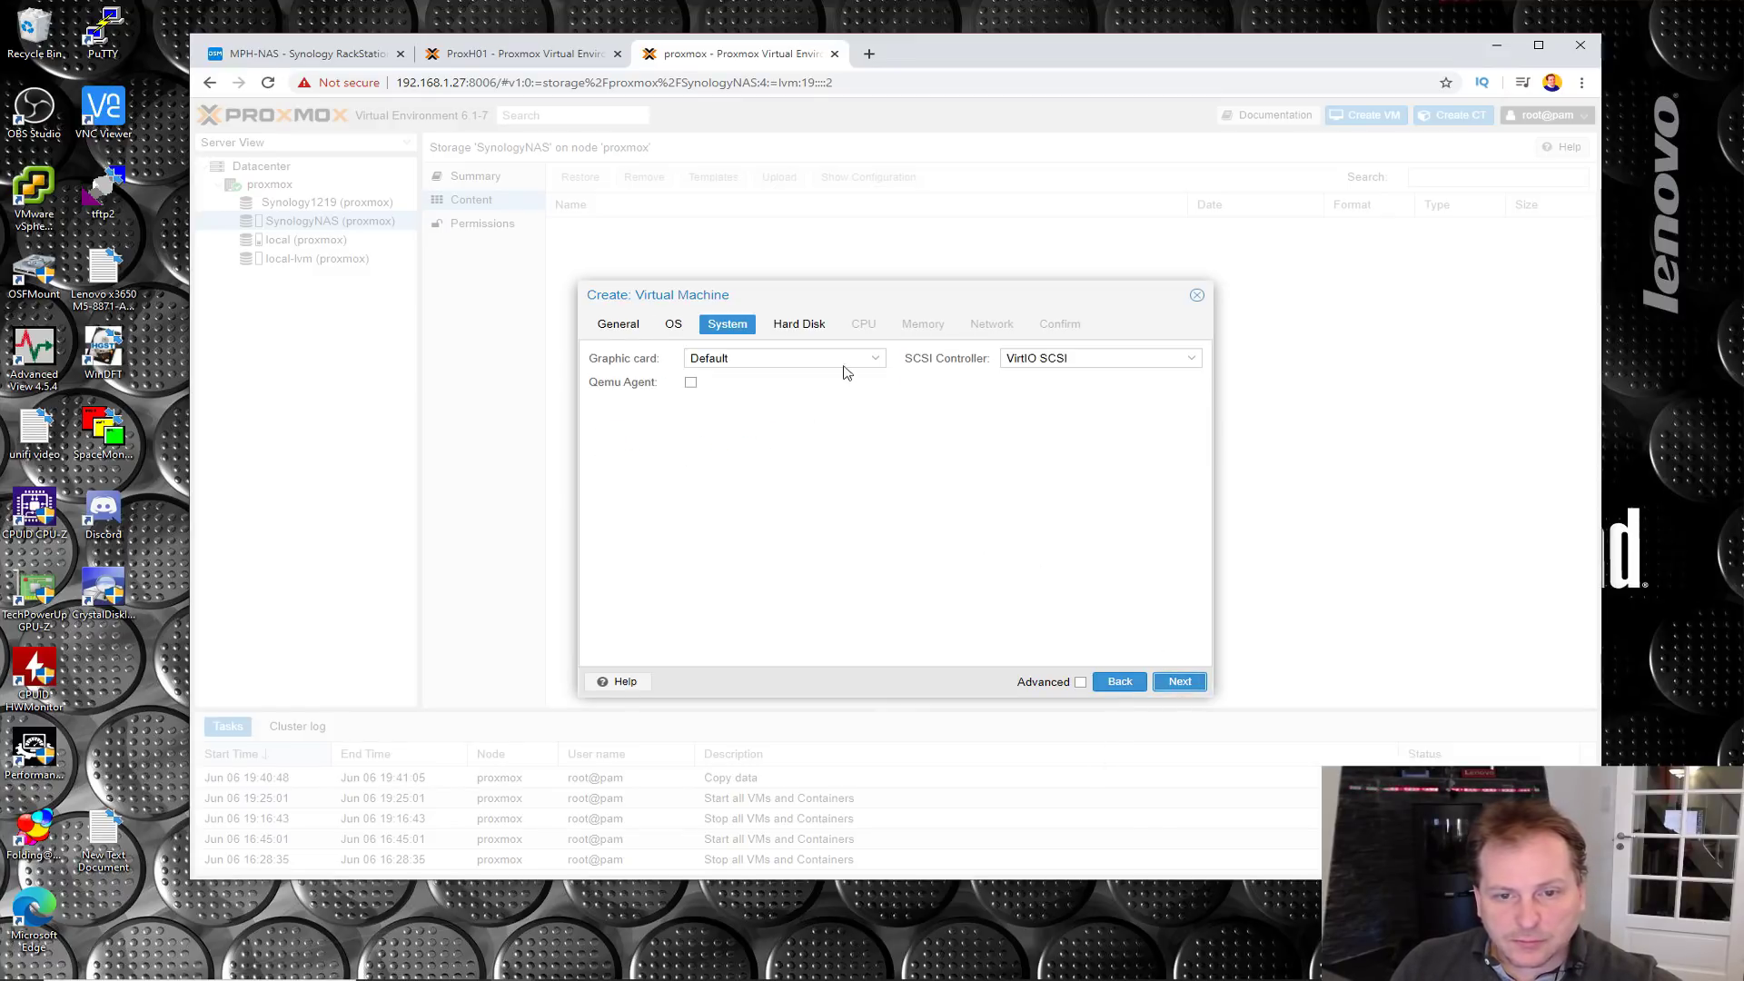
Step: Keep the Default graphic card and the VirtIO SCSI controller, and continue to the hard disk settings
{"action": "left_click", "coordinate": [872, 367]}
{"action": "left_click", "coordinate": [872, 367]}
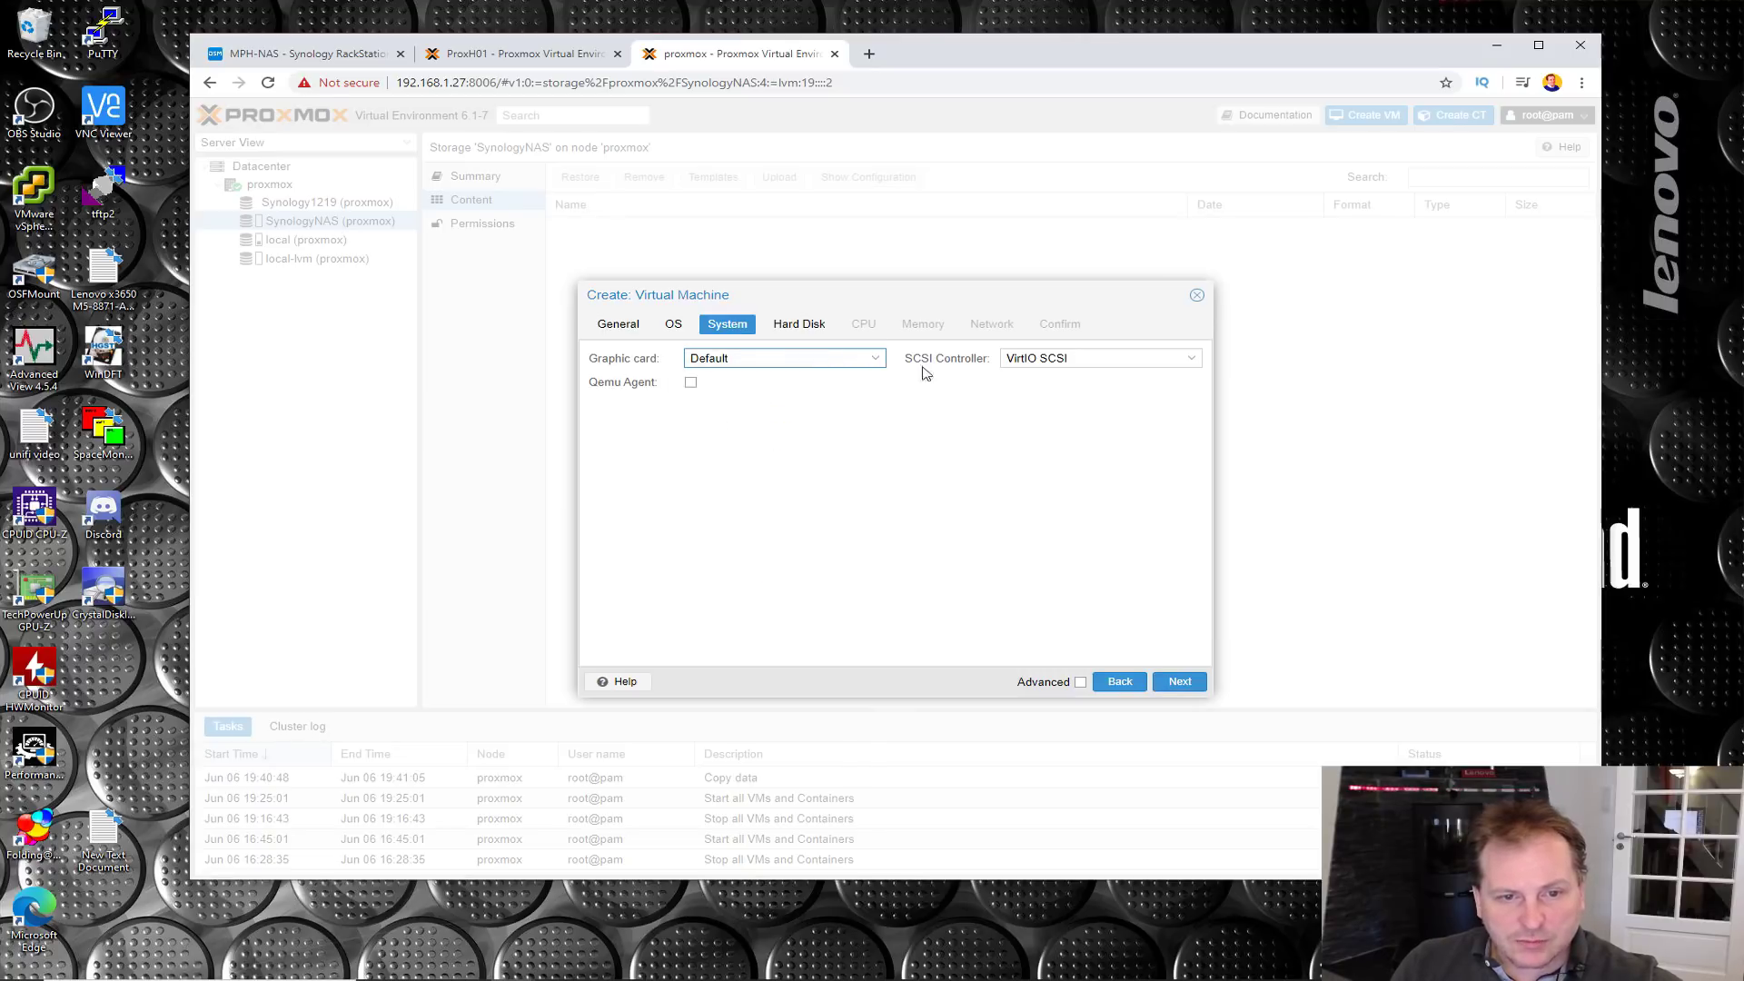
{"action": "left_click", "coordinate": [1178, 682]}
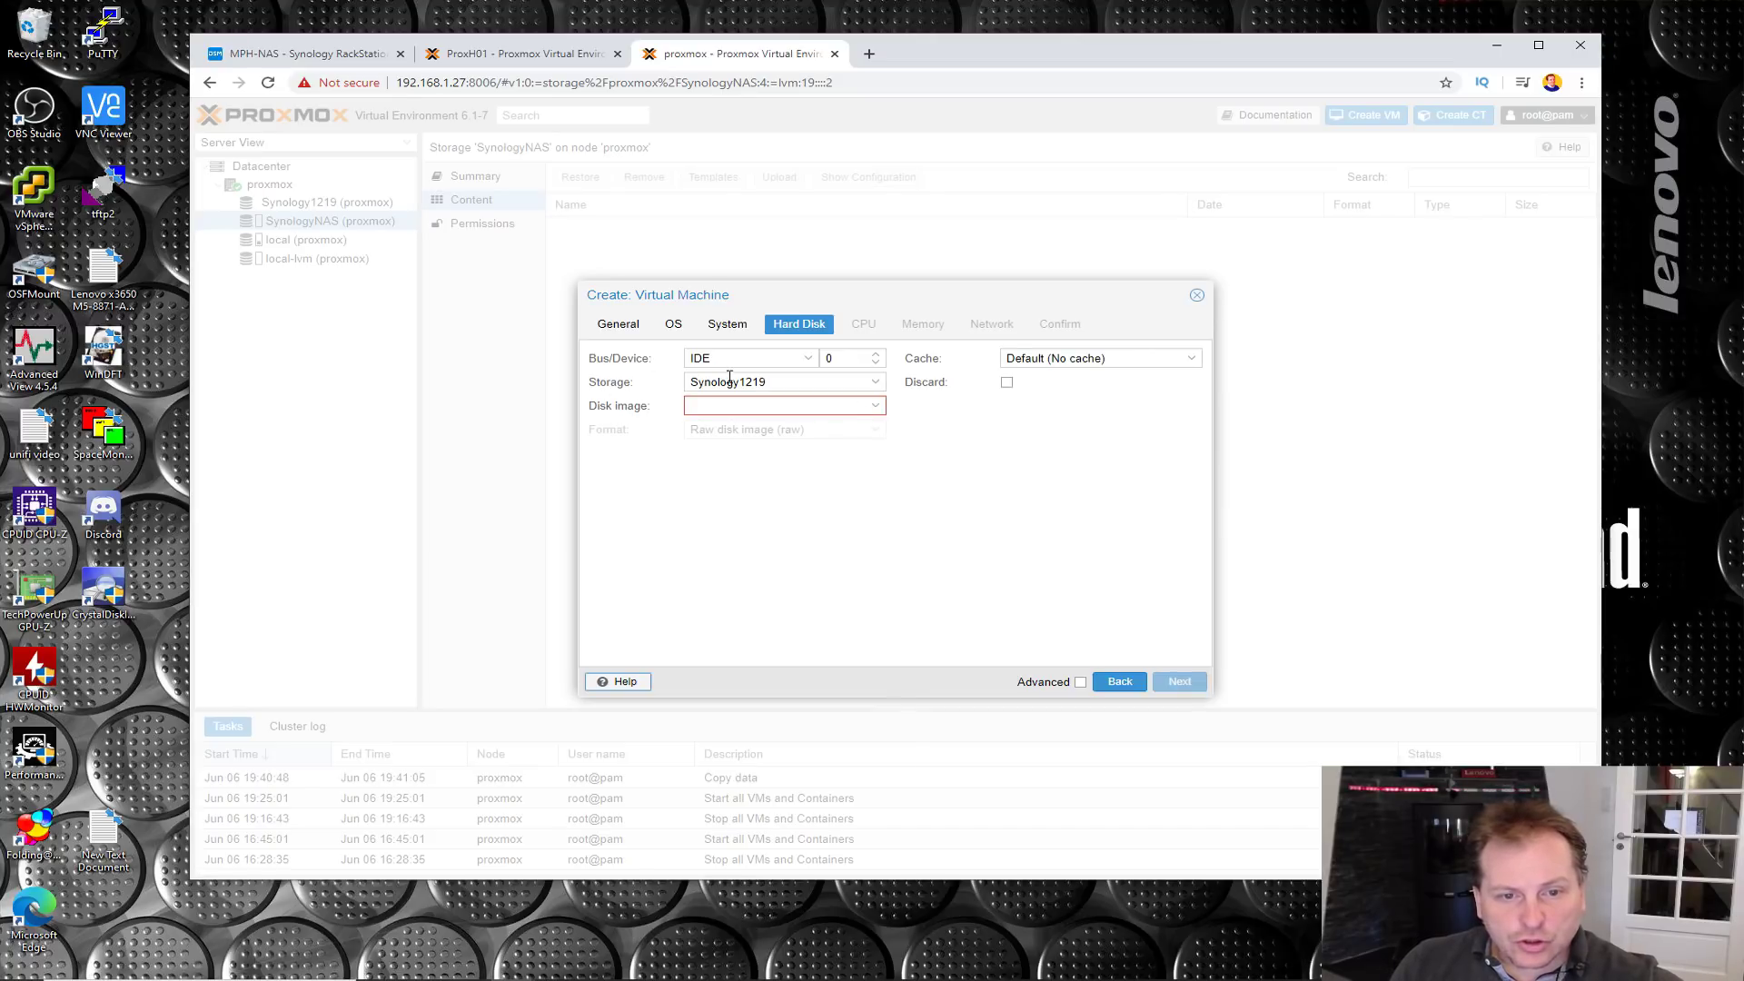
Step: Place the virtual machine's hard disk on the SynologyNAS storage with a size of 50 GiB, and continue to the CPU settings
{"action": "left_click", "coordinate": [874, 385]}
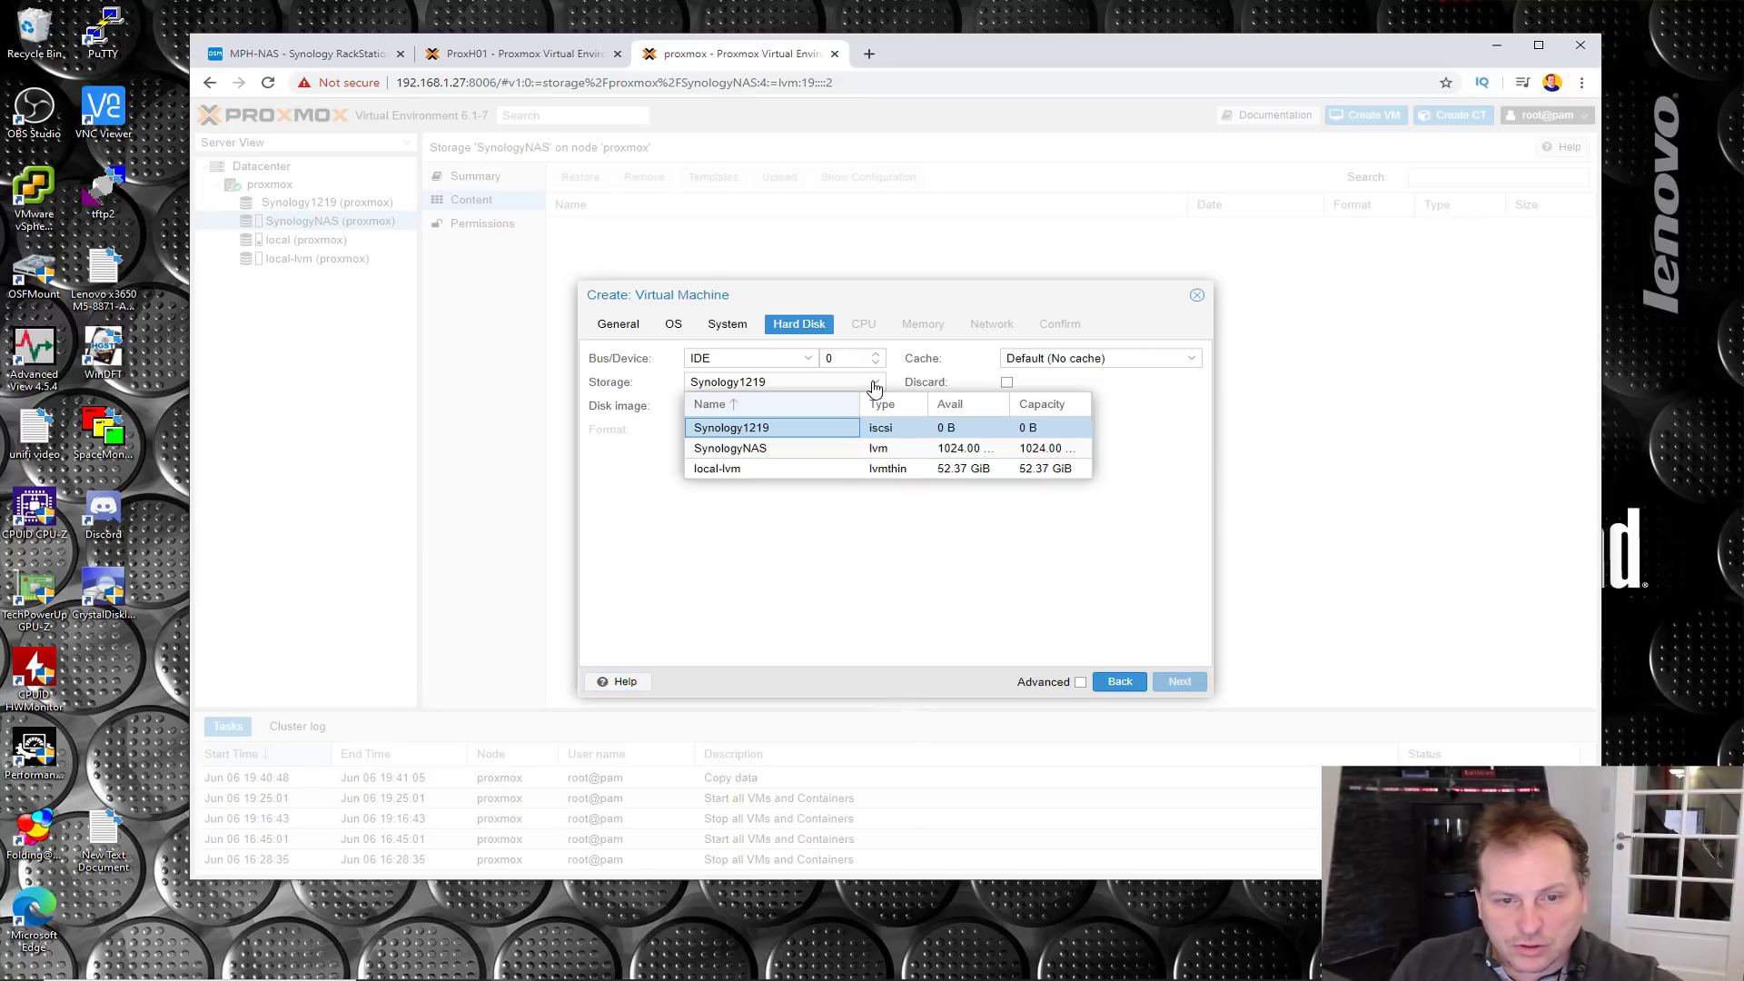
{"action": "left_click", "coordinate": [751, 454]}
{"action": "key", "text": "Tab"}
{"action": "type", "text": "50"}
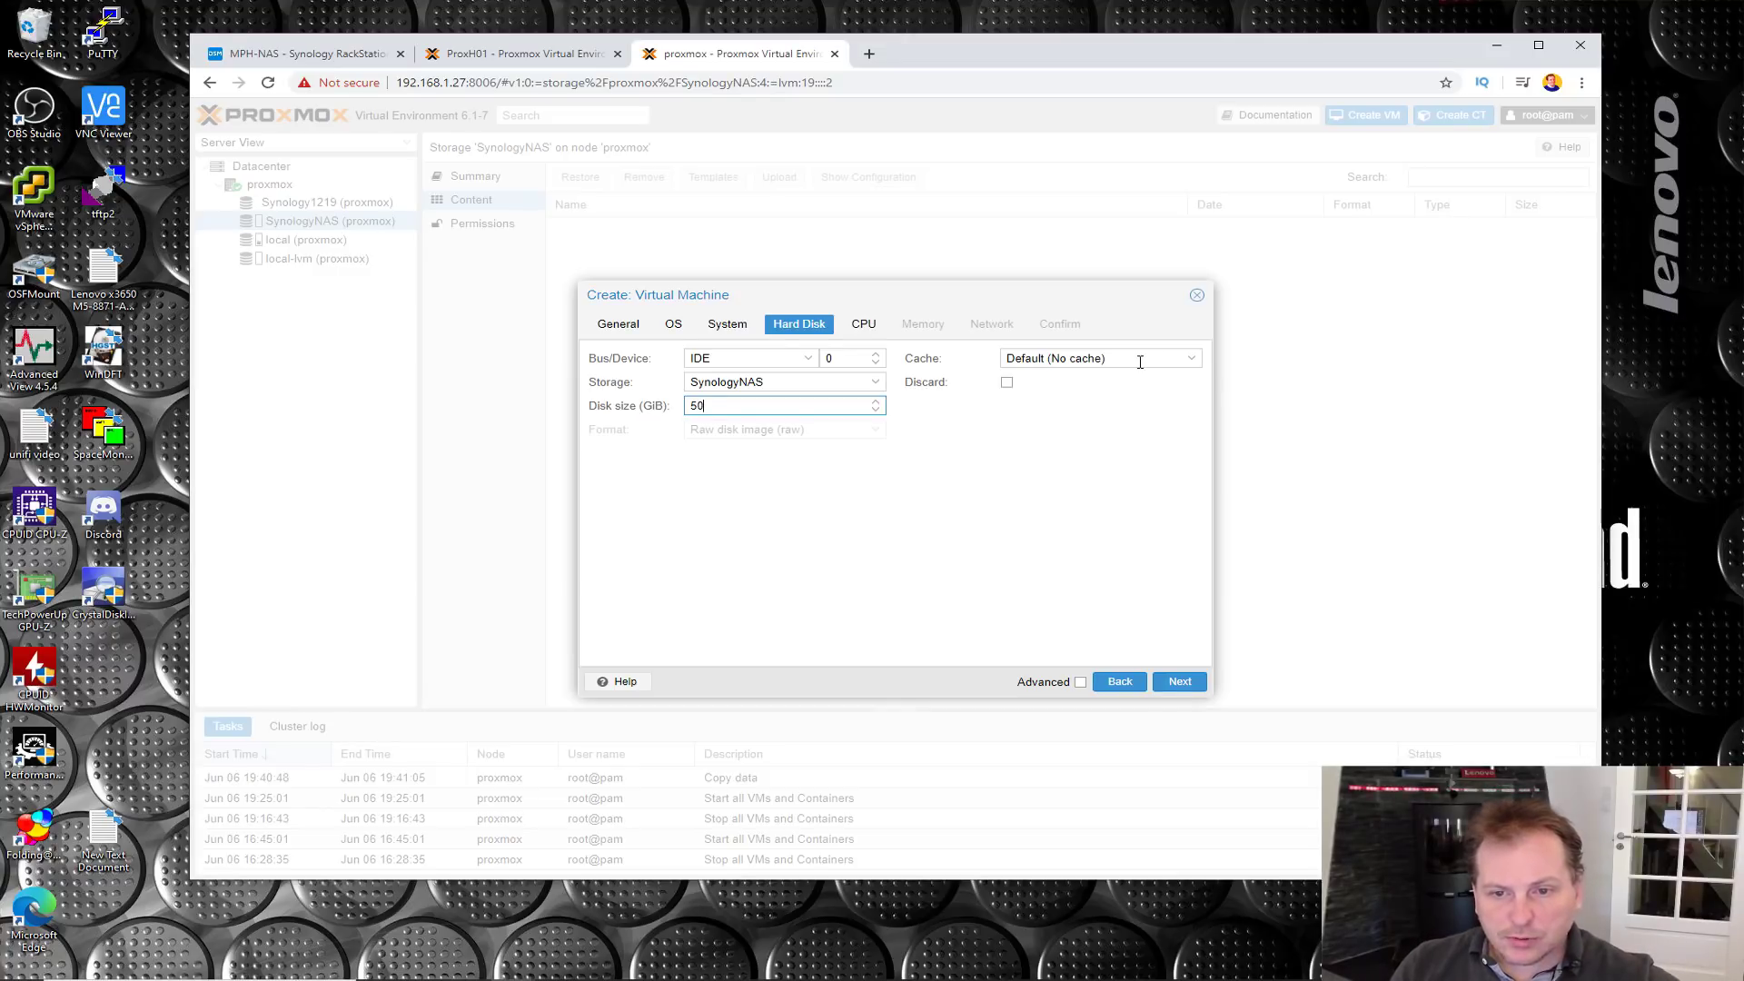
{"action": "left_click", "coordinate": [1180, 681]}
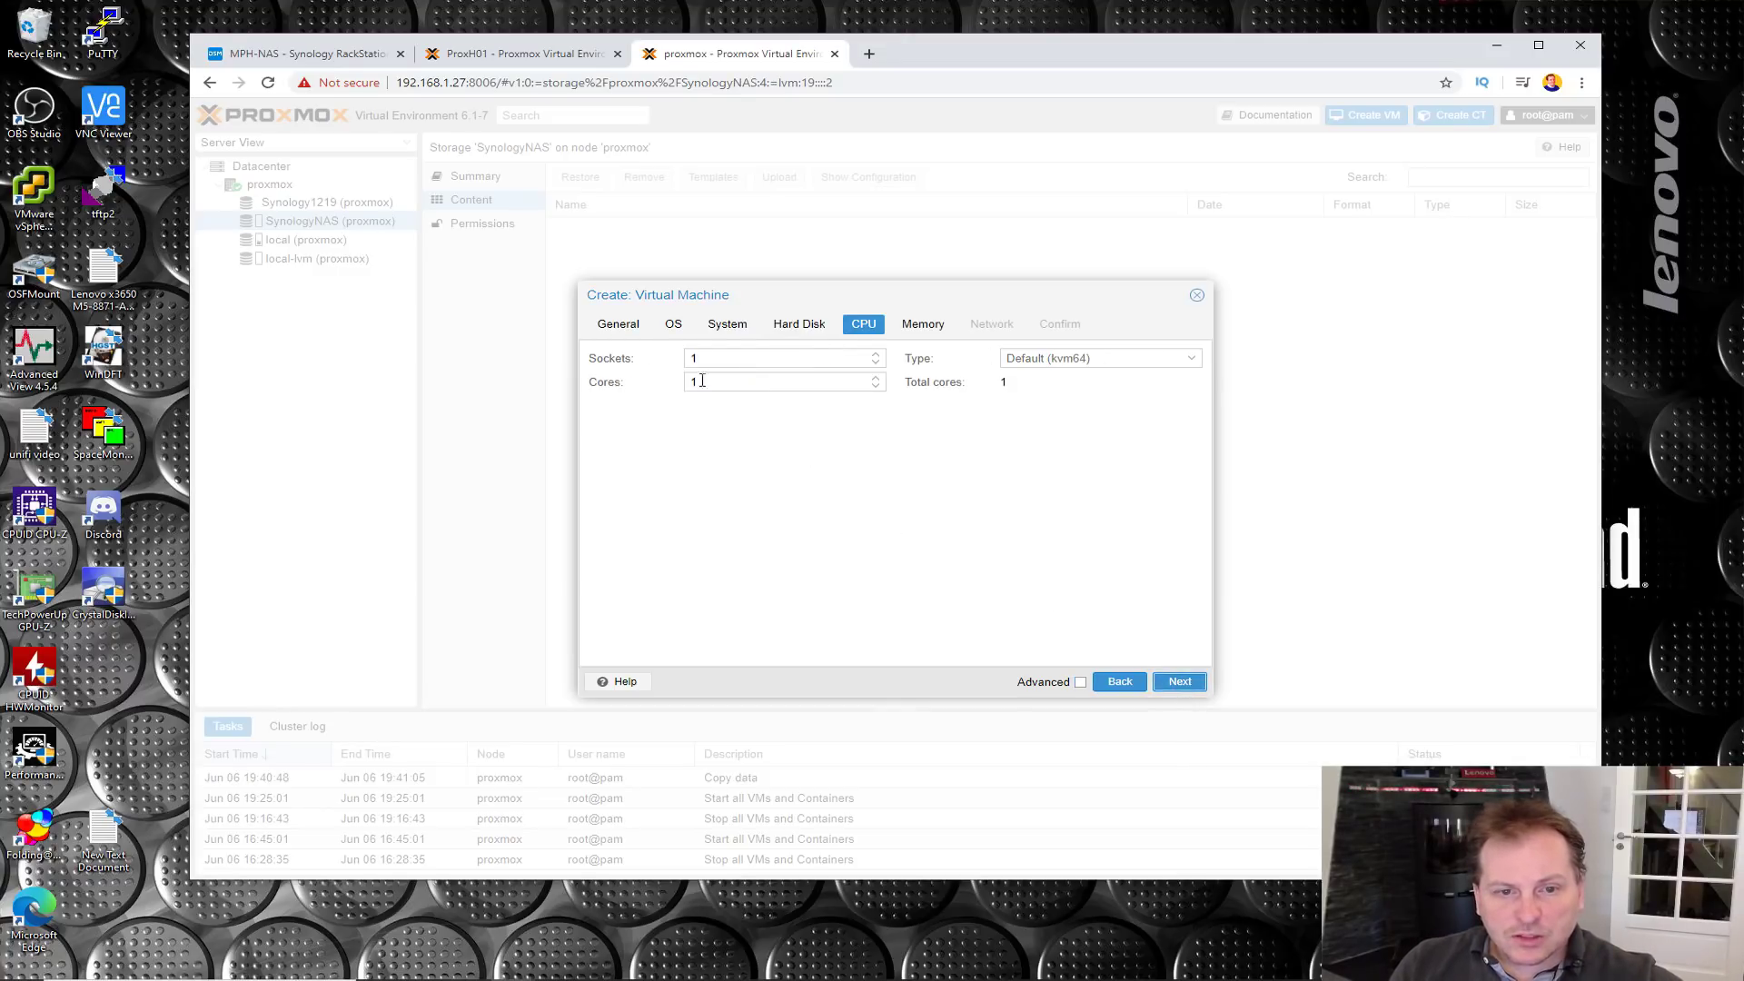
Step: Give the virtual machine 4 CPU cores and 8192 MiB of memory, and continue to the network settings
{"action": "left_click", "coordinate": [875, 377]}
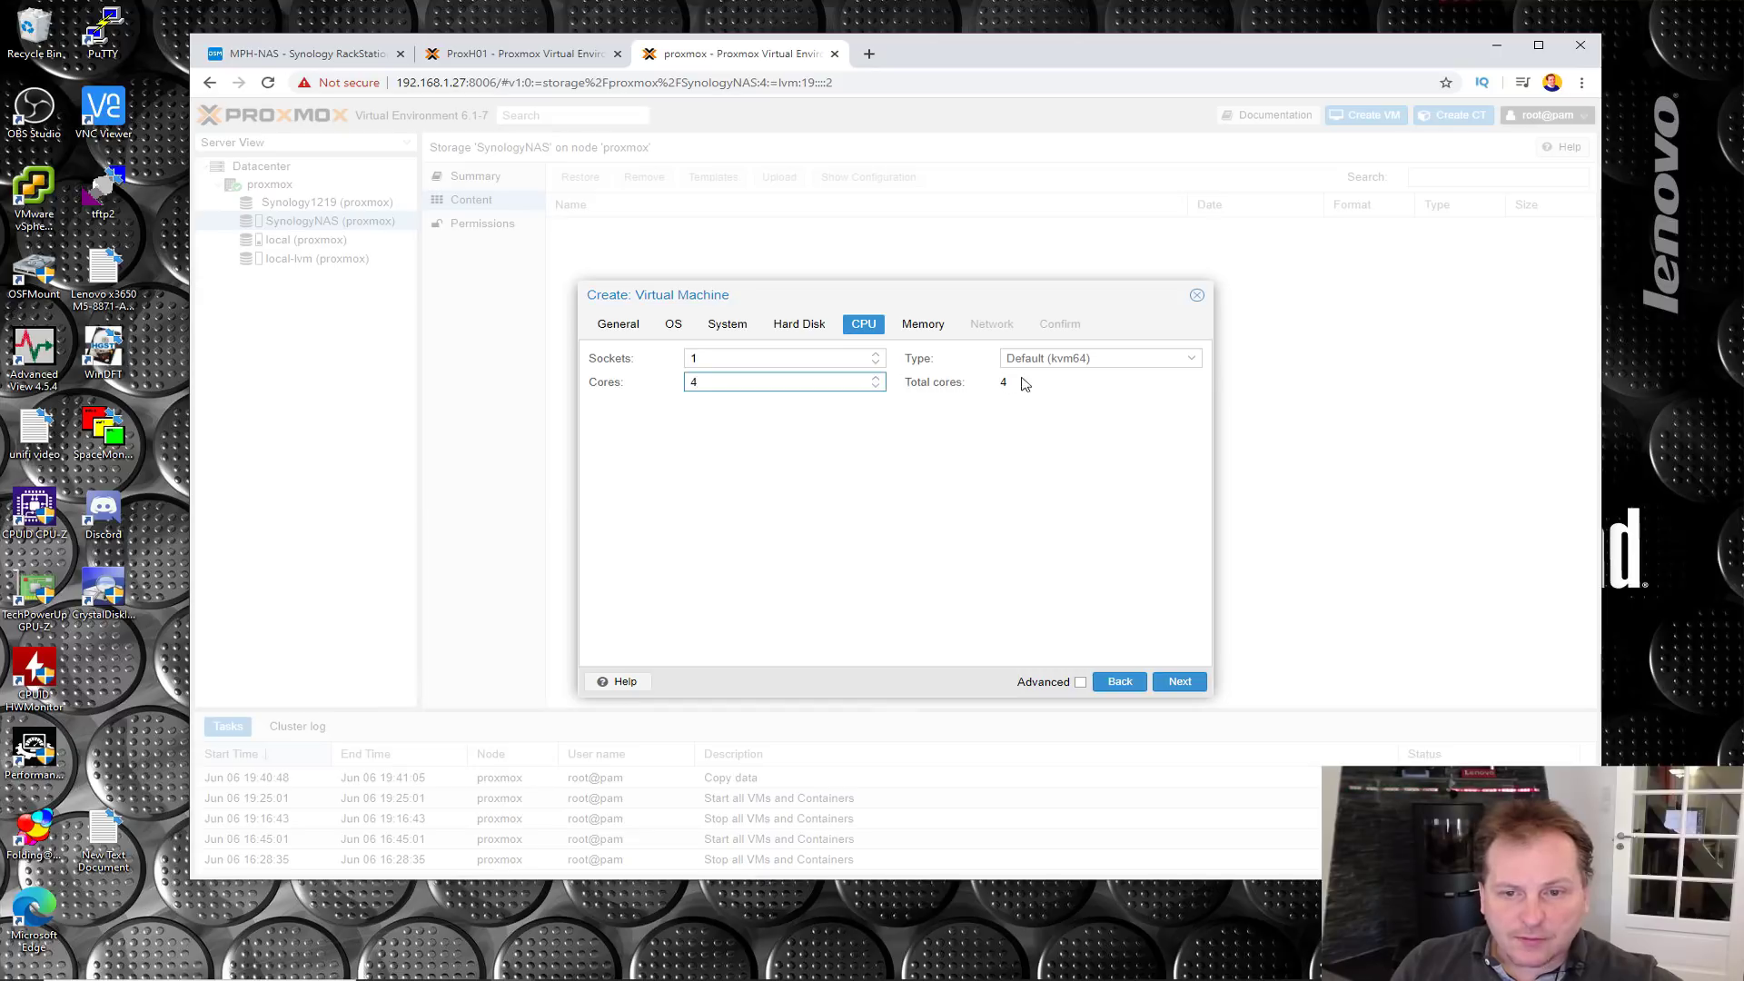
{"action": "left_click", "coordinate": [1179, 683]}
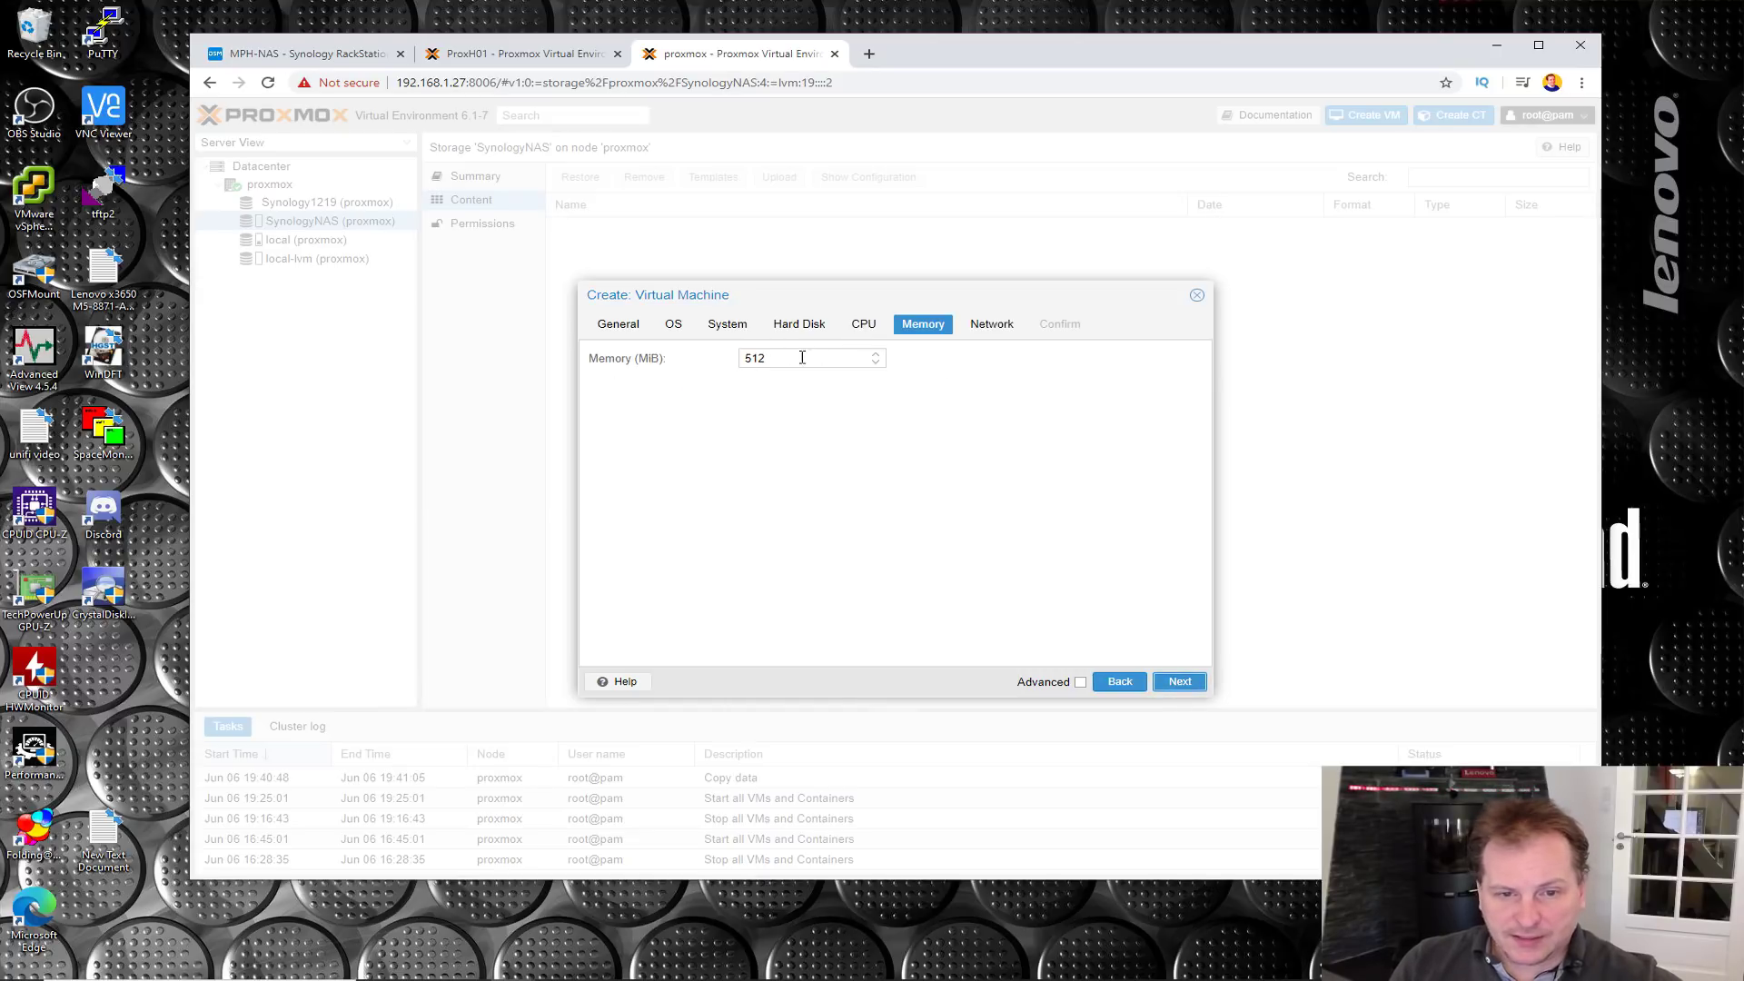
{"action": "left_click", "coordinate": [743, 360]}
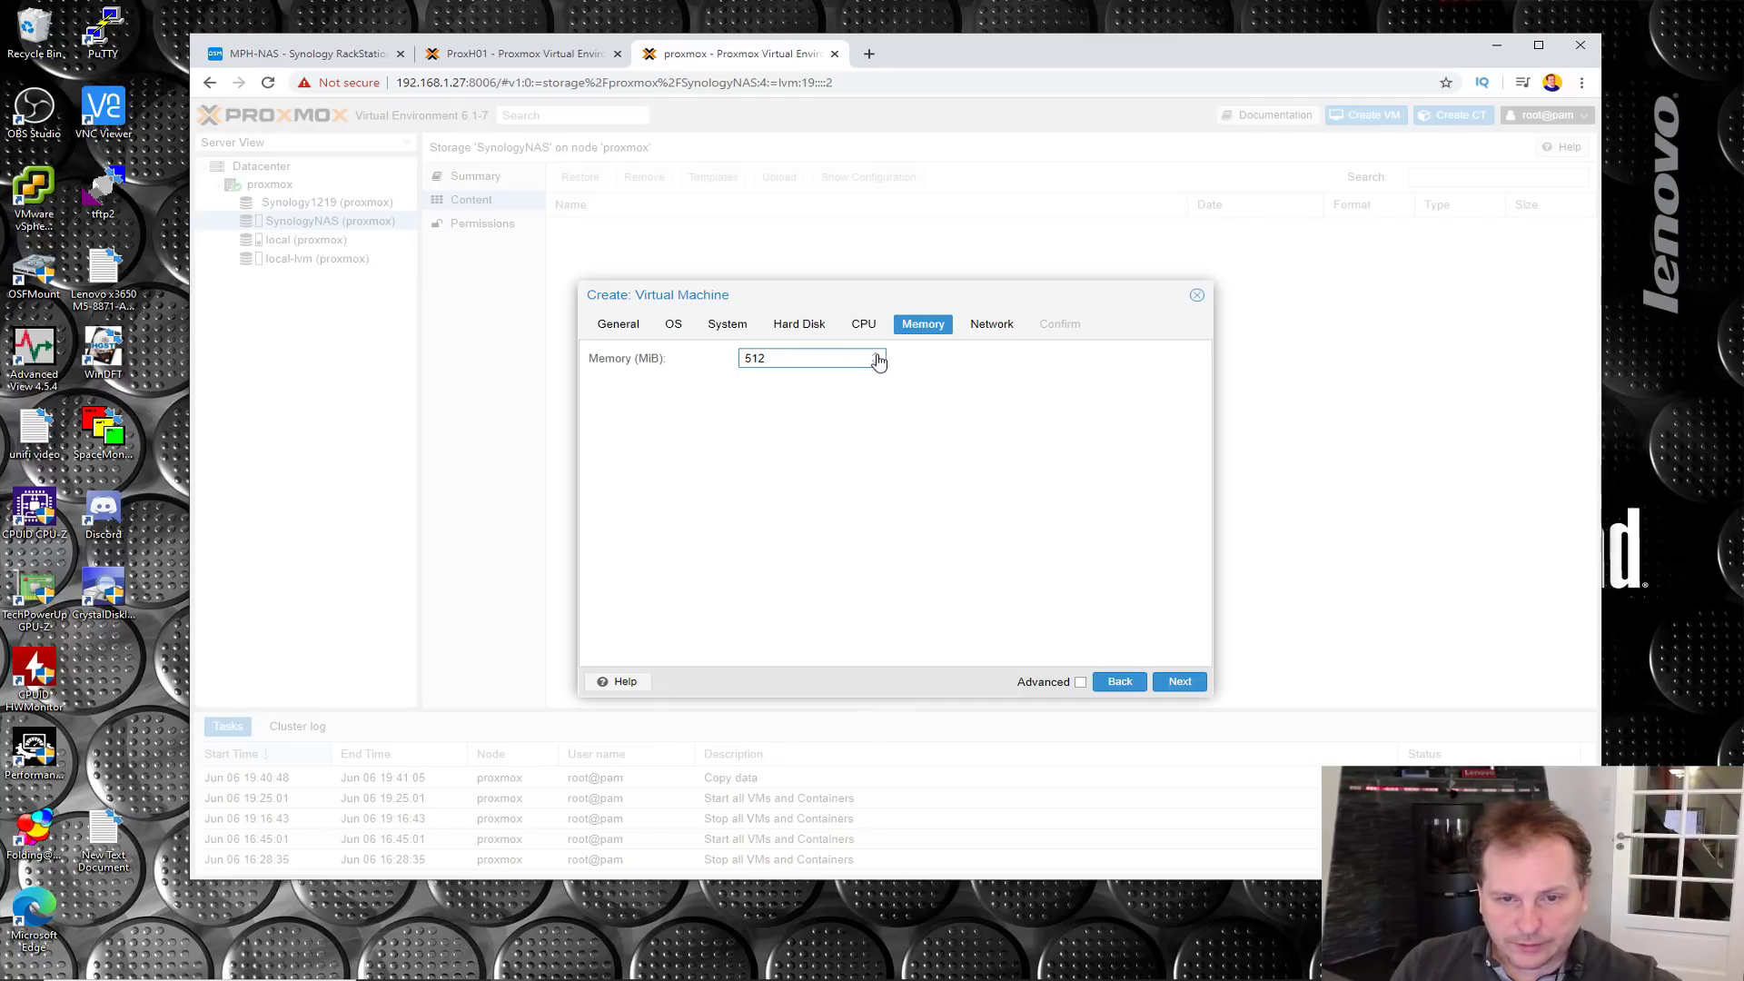
{"action": "scroll", "coordinate": [877, 360], "scroll_direction": "up", "scroll_amount": 4}
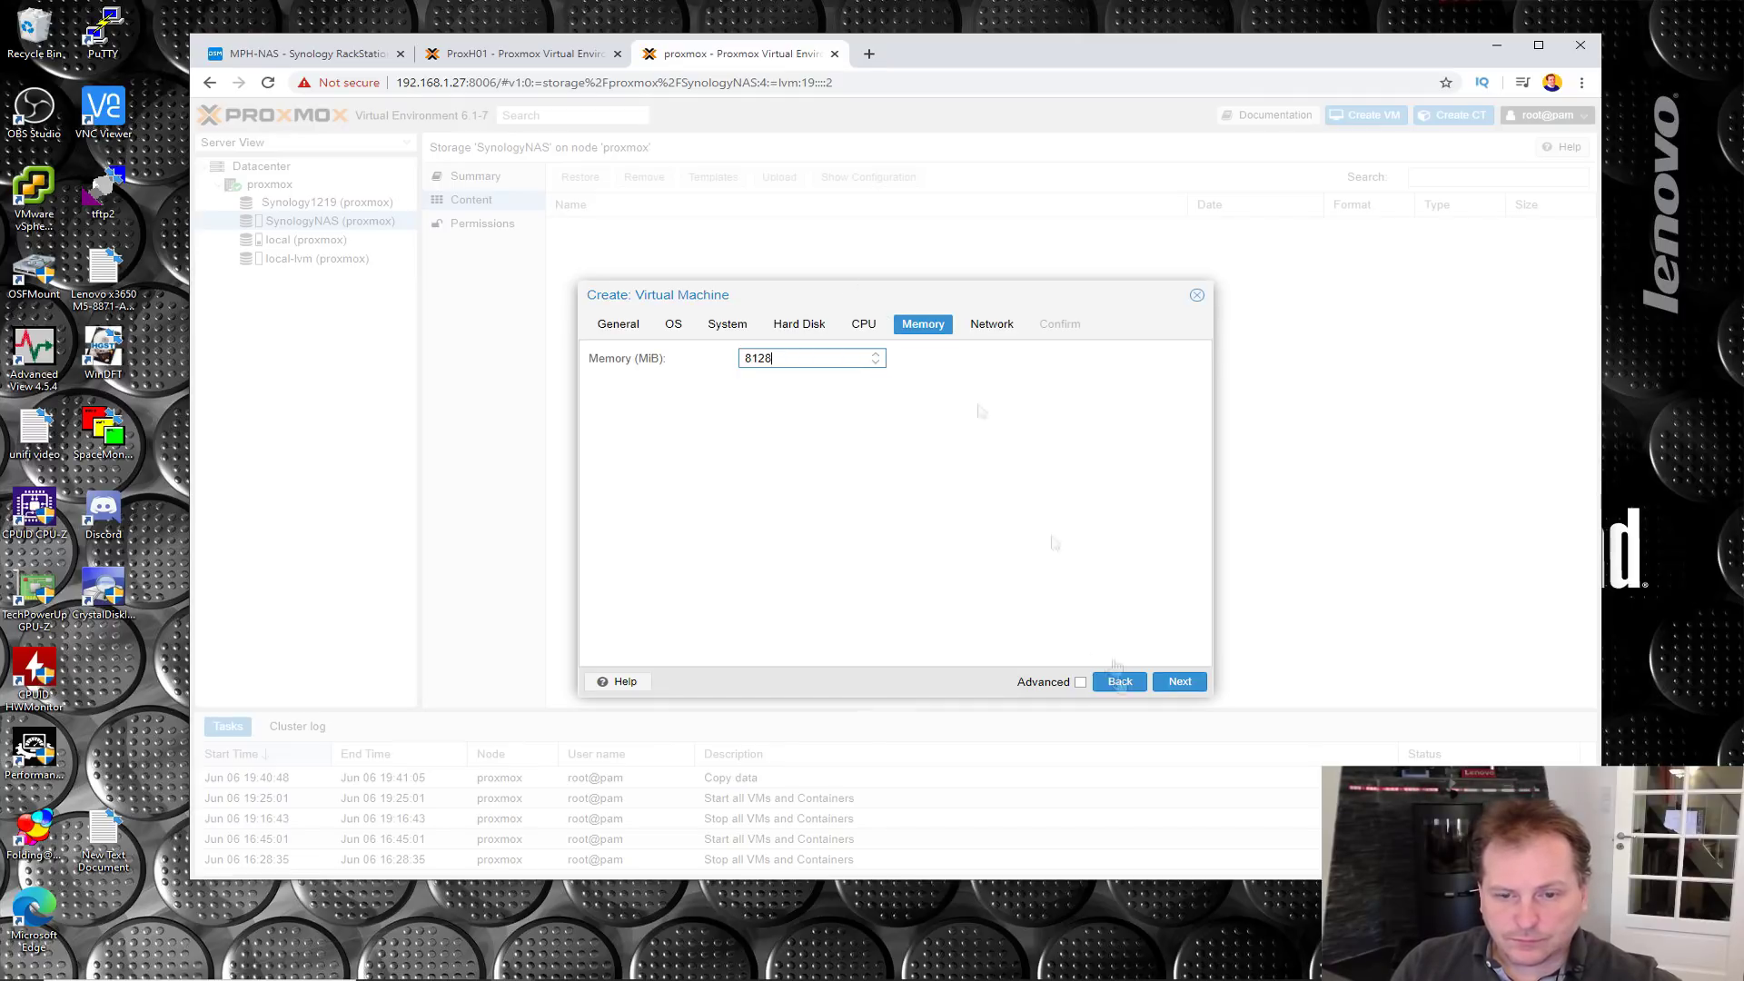
{"action": "left_click", "coordinate": [1177, 681]}
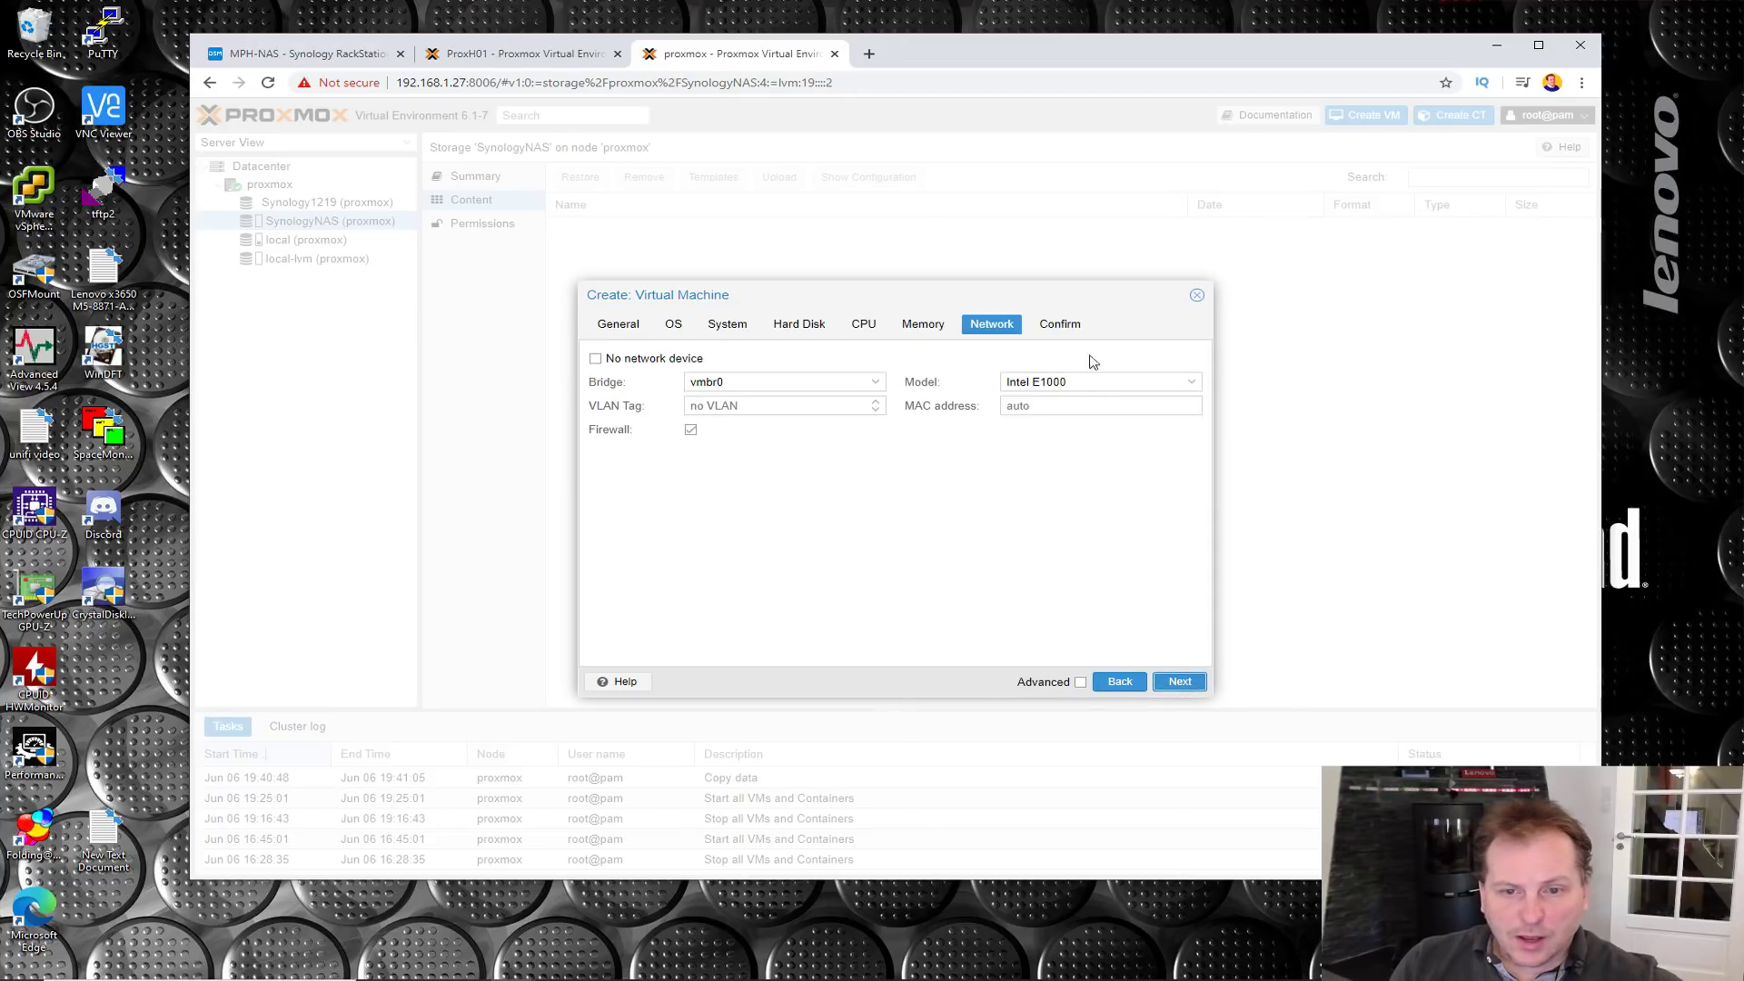
Step: Keep the Intel E1000 network model on bridge vmbr0 and finish creating the virtual machine
{"action": "left_click", "coordinate": [1191, 382]}
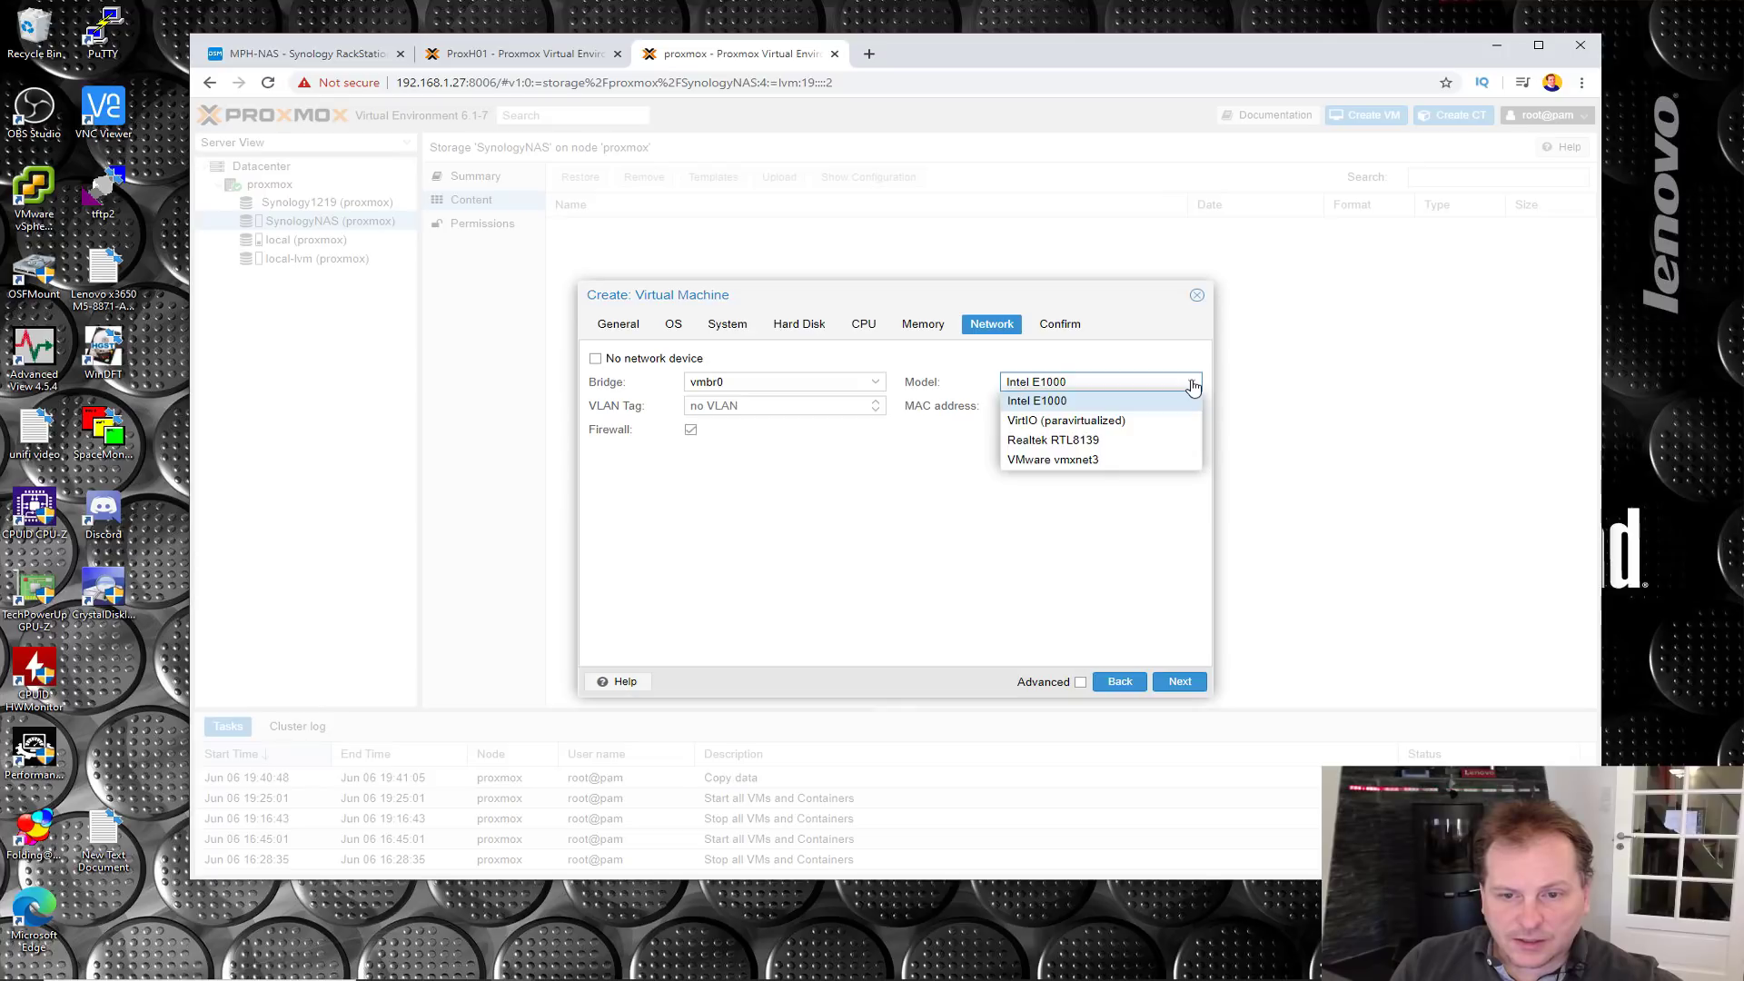
{"action": "left_click", "coordinate": [1191, 383]}
{"action": "left_click", "coordinate": [1179, 682]}
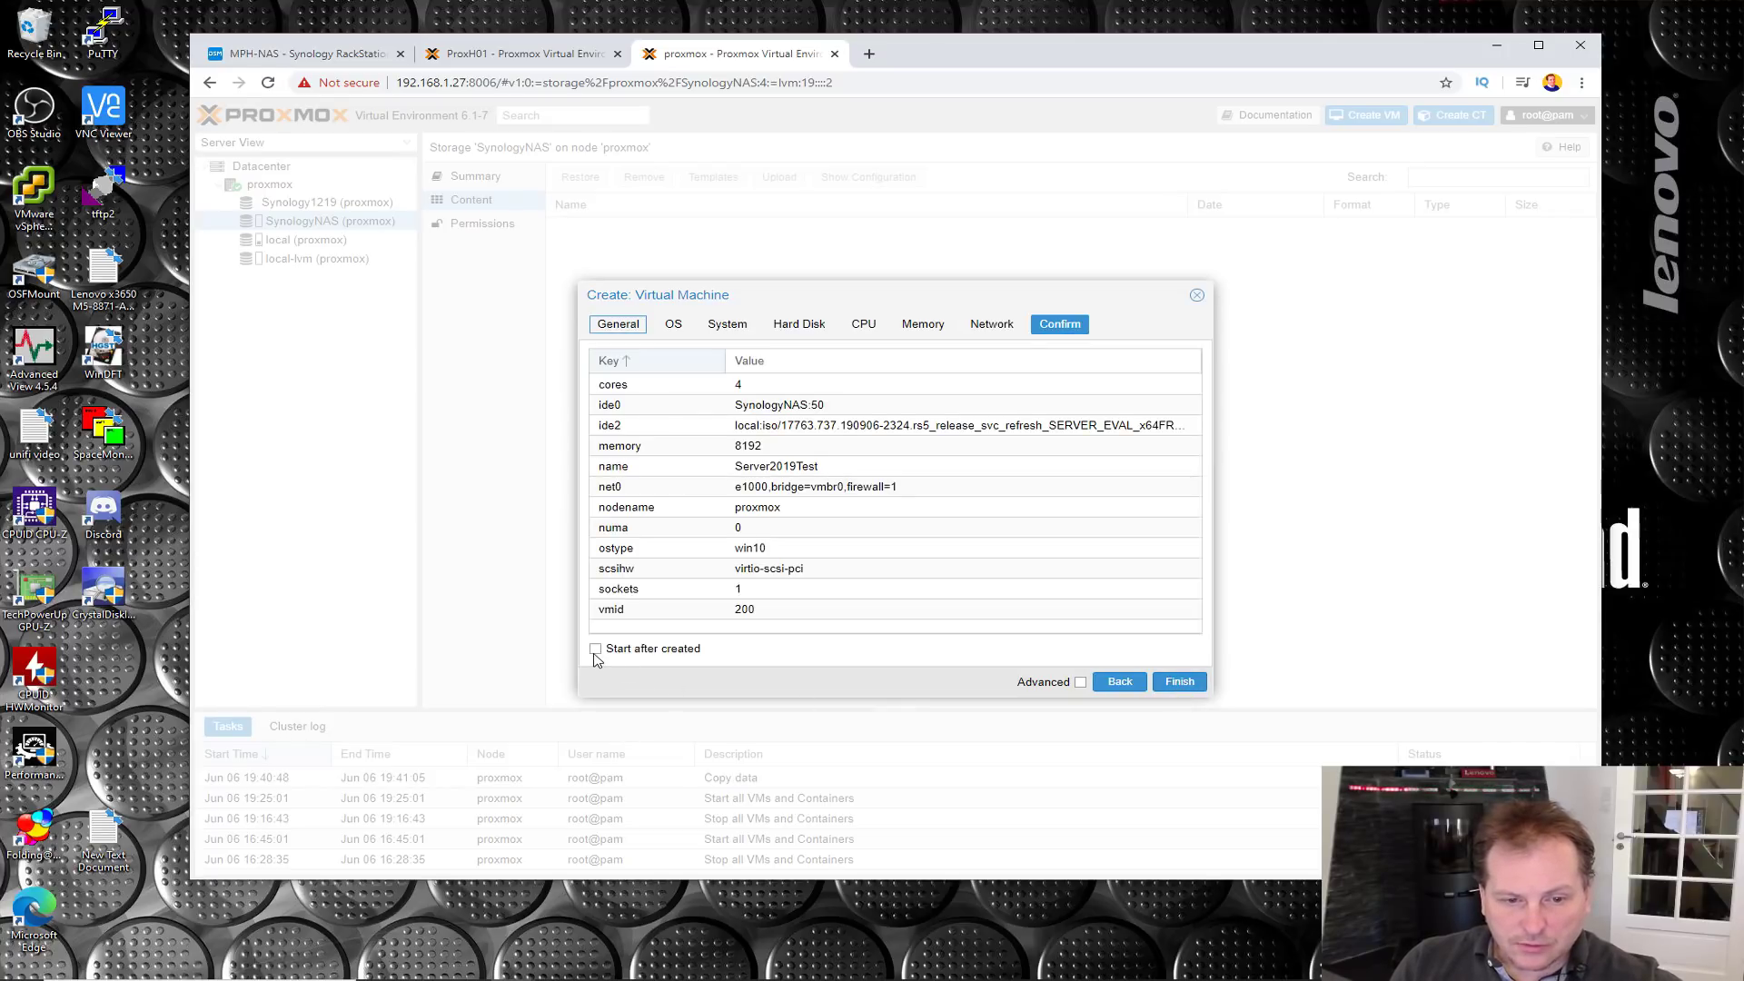
{"action": "left_click", "coordinate": [1184, 685]}
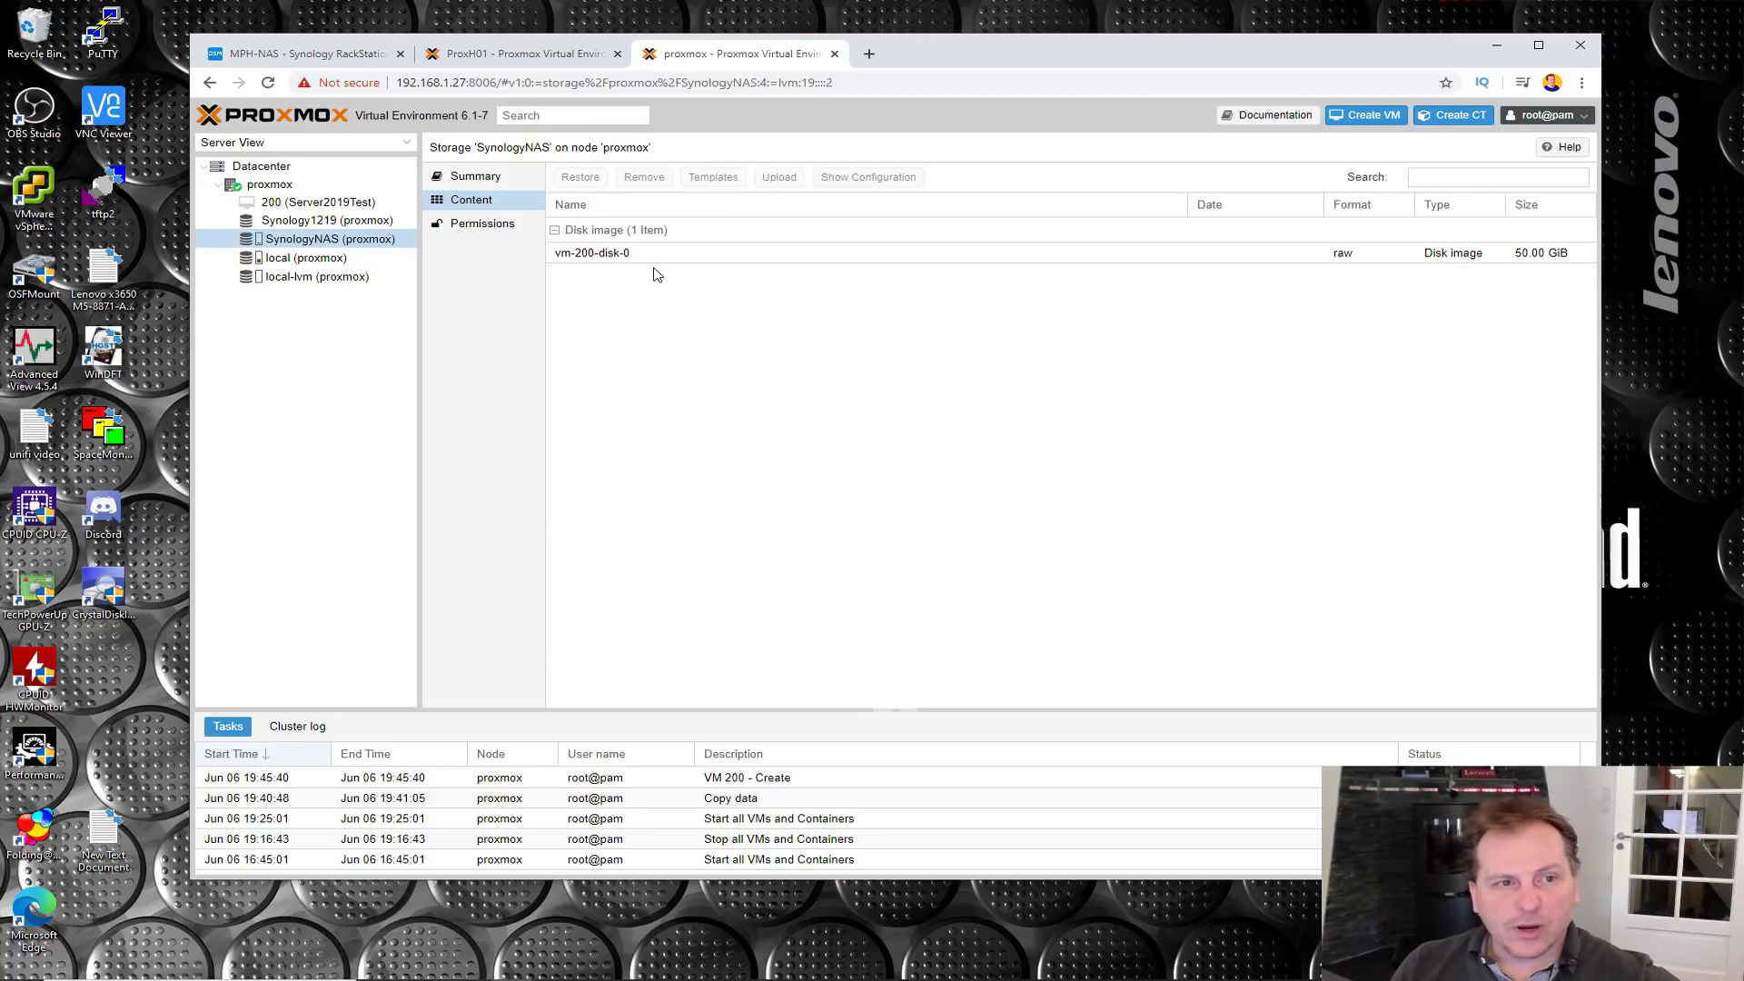
Step: Switch to the Synology iSCSI Manager and check the details and used space of the MPH-iSCSI-Proxmox01 LUN
{"action": "left_click", "coordinate": [291, 54]}
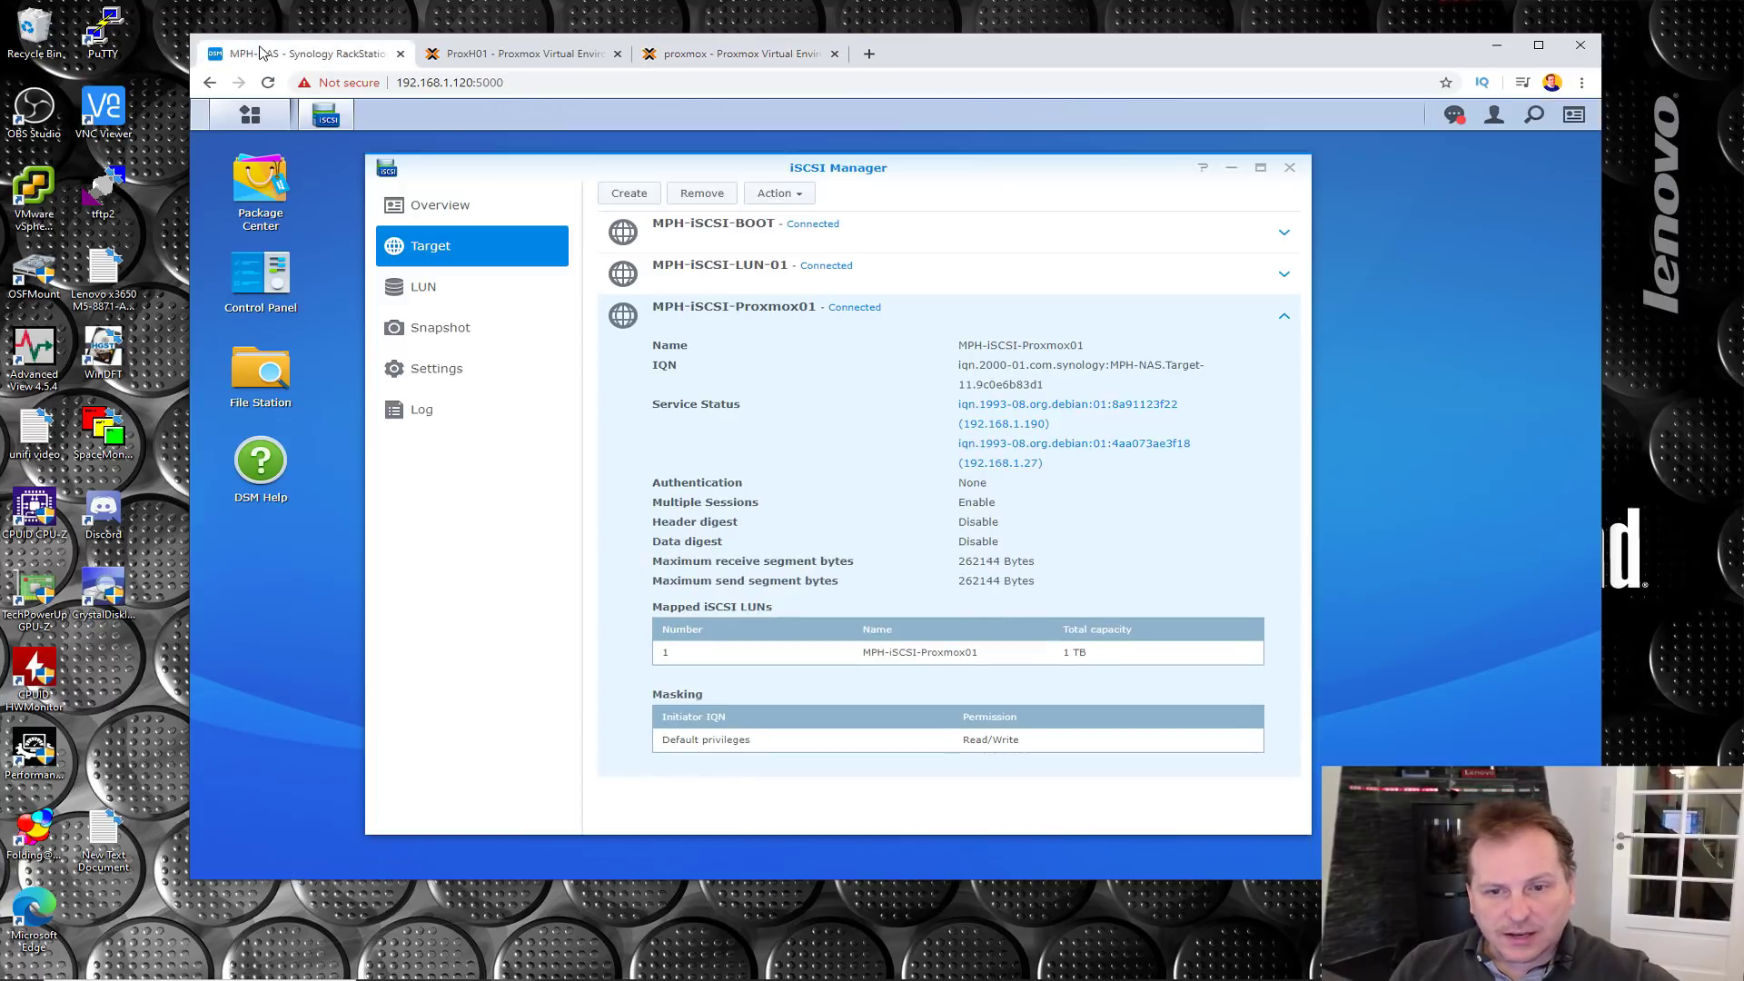
{"action": "left_click", "coordinate": [428, 287]}
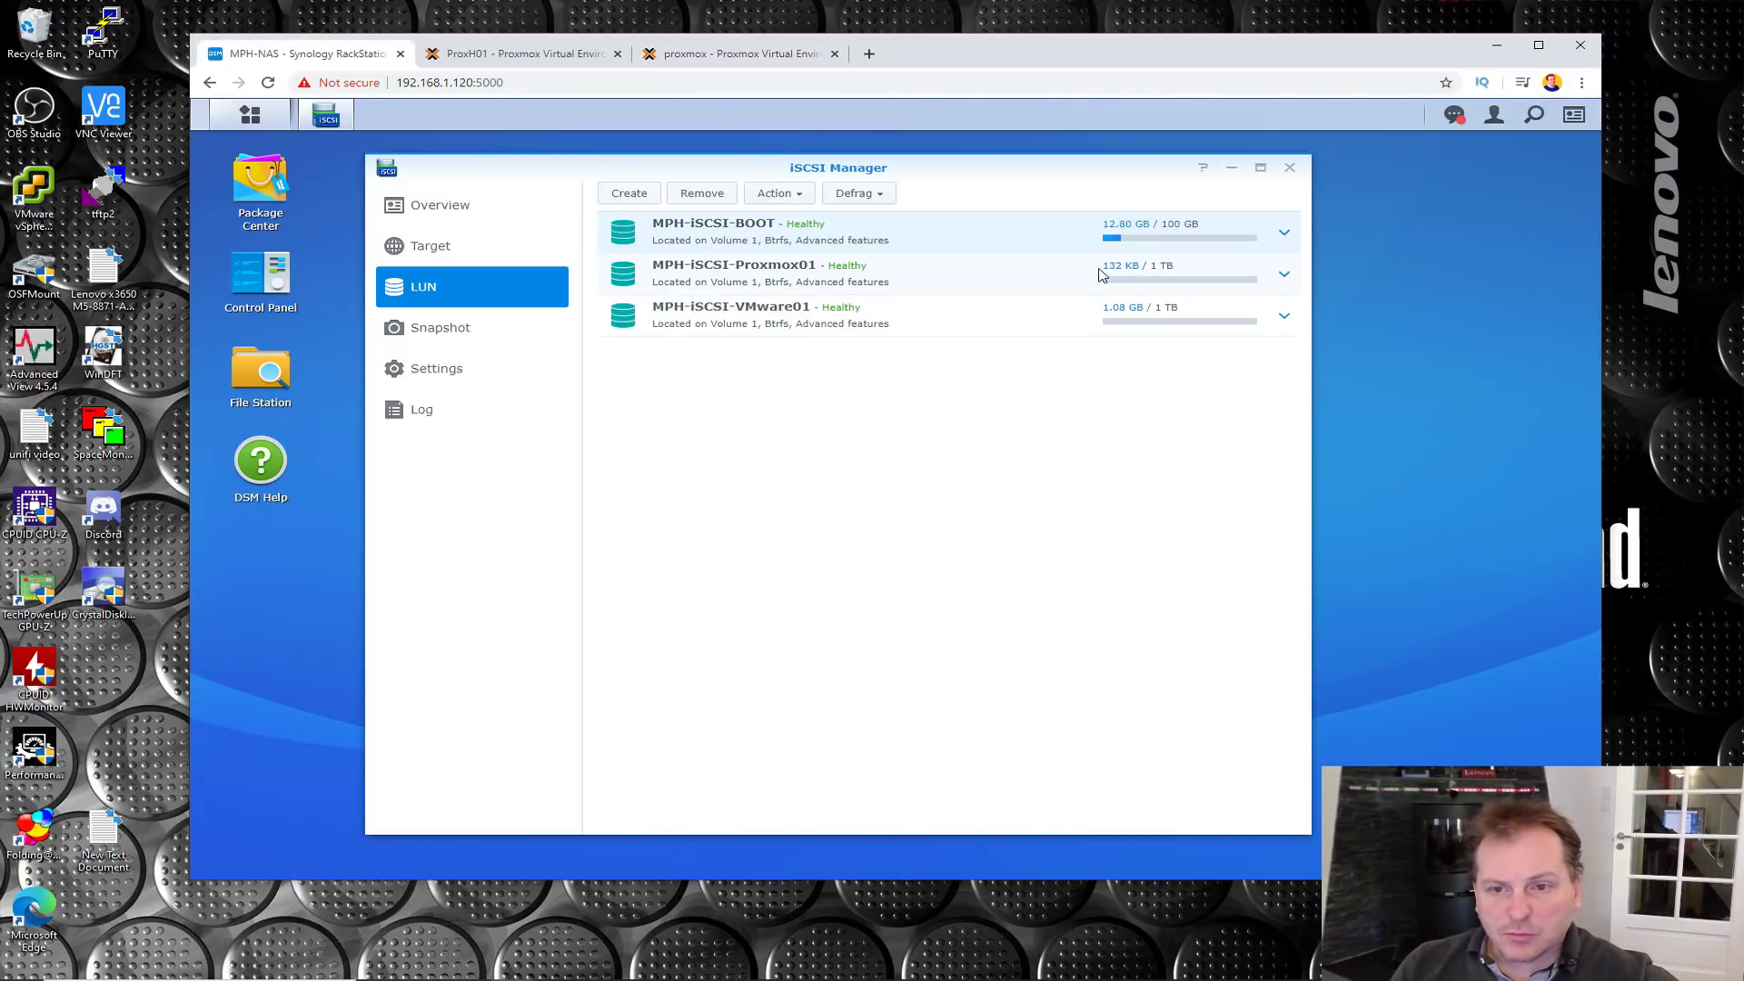
{"action": "left_click", "coordinate": [1282, 275]}
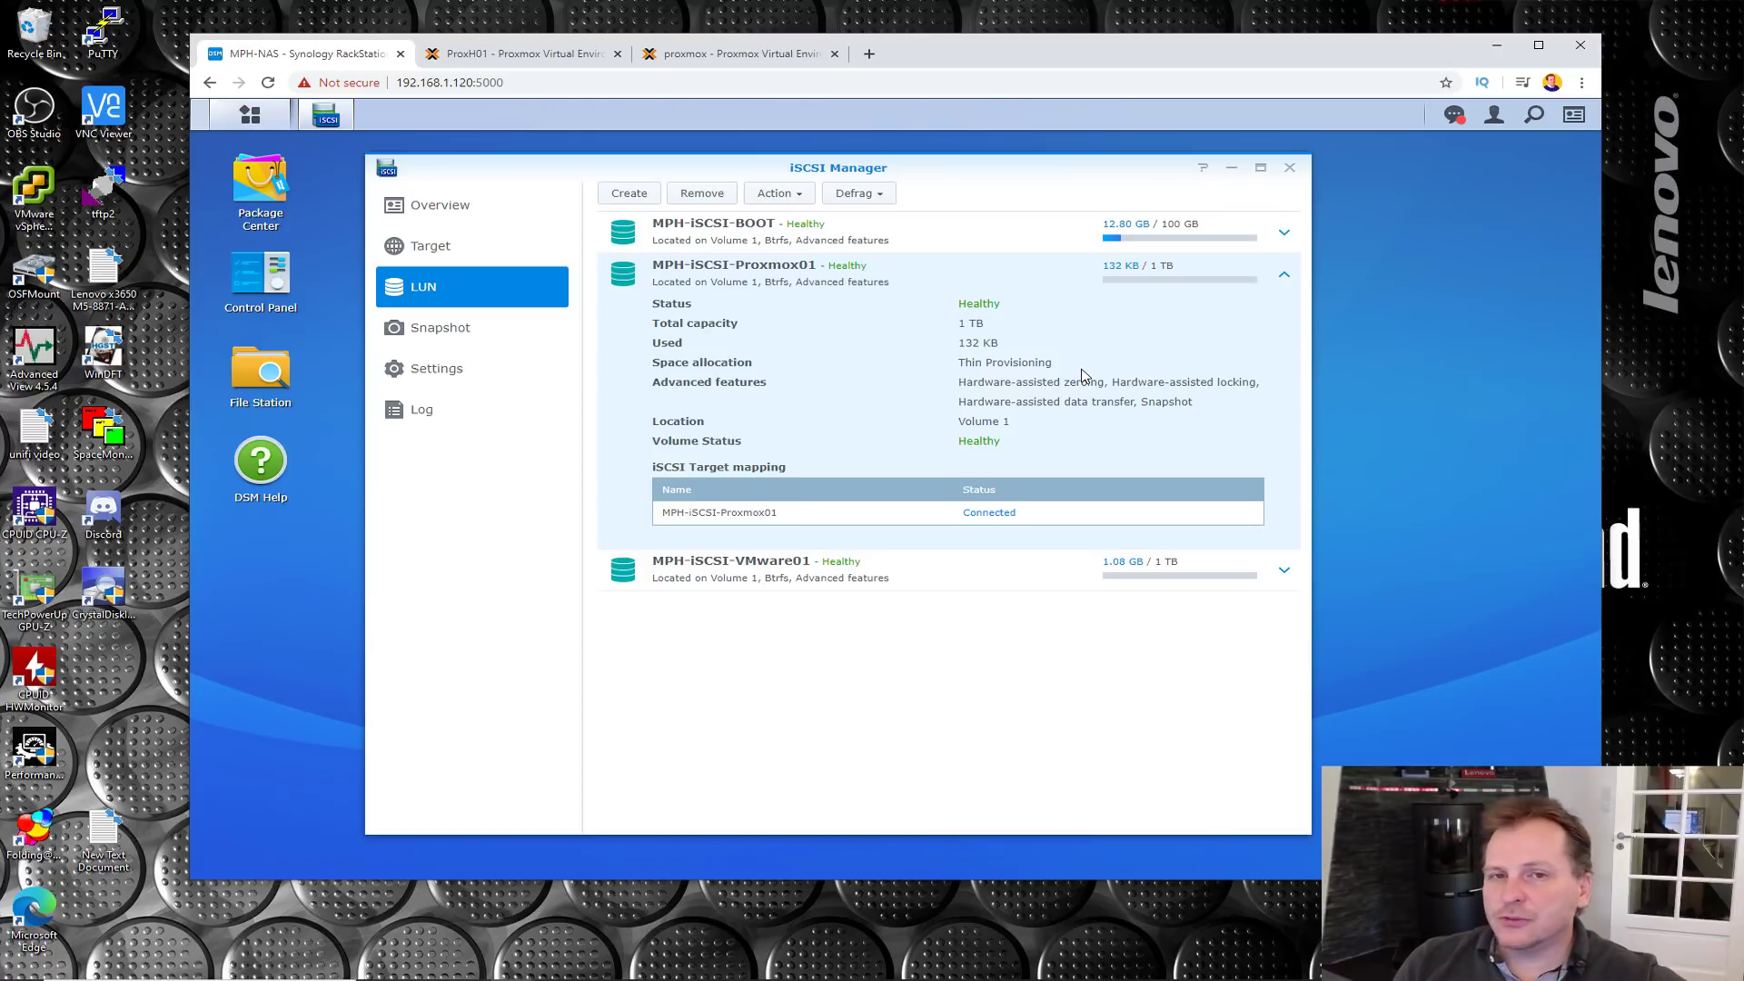
Step: Return to the proxmox server, start virtual machine 200 (Server2019Test) and open its console in a separate window
{"action": "left_click", "coordinate": [702, 57]}
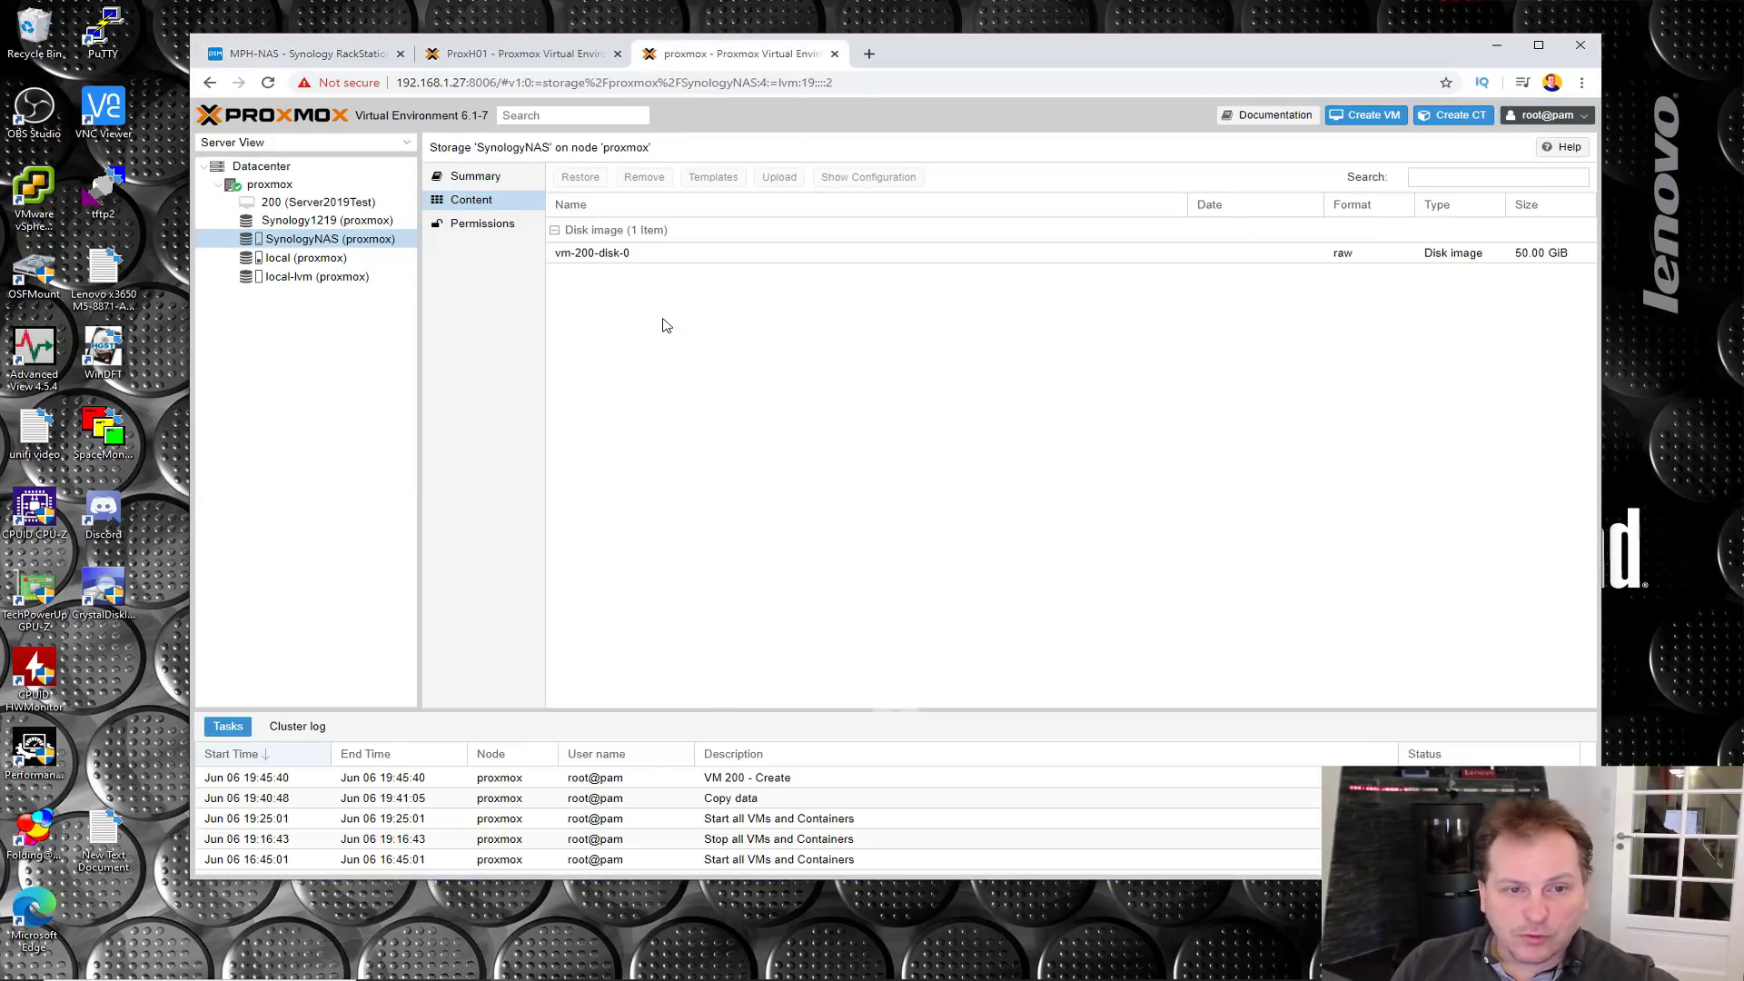
{"action": "left_click", "coordinate": [307, 204]}
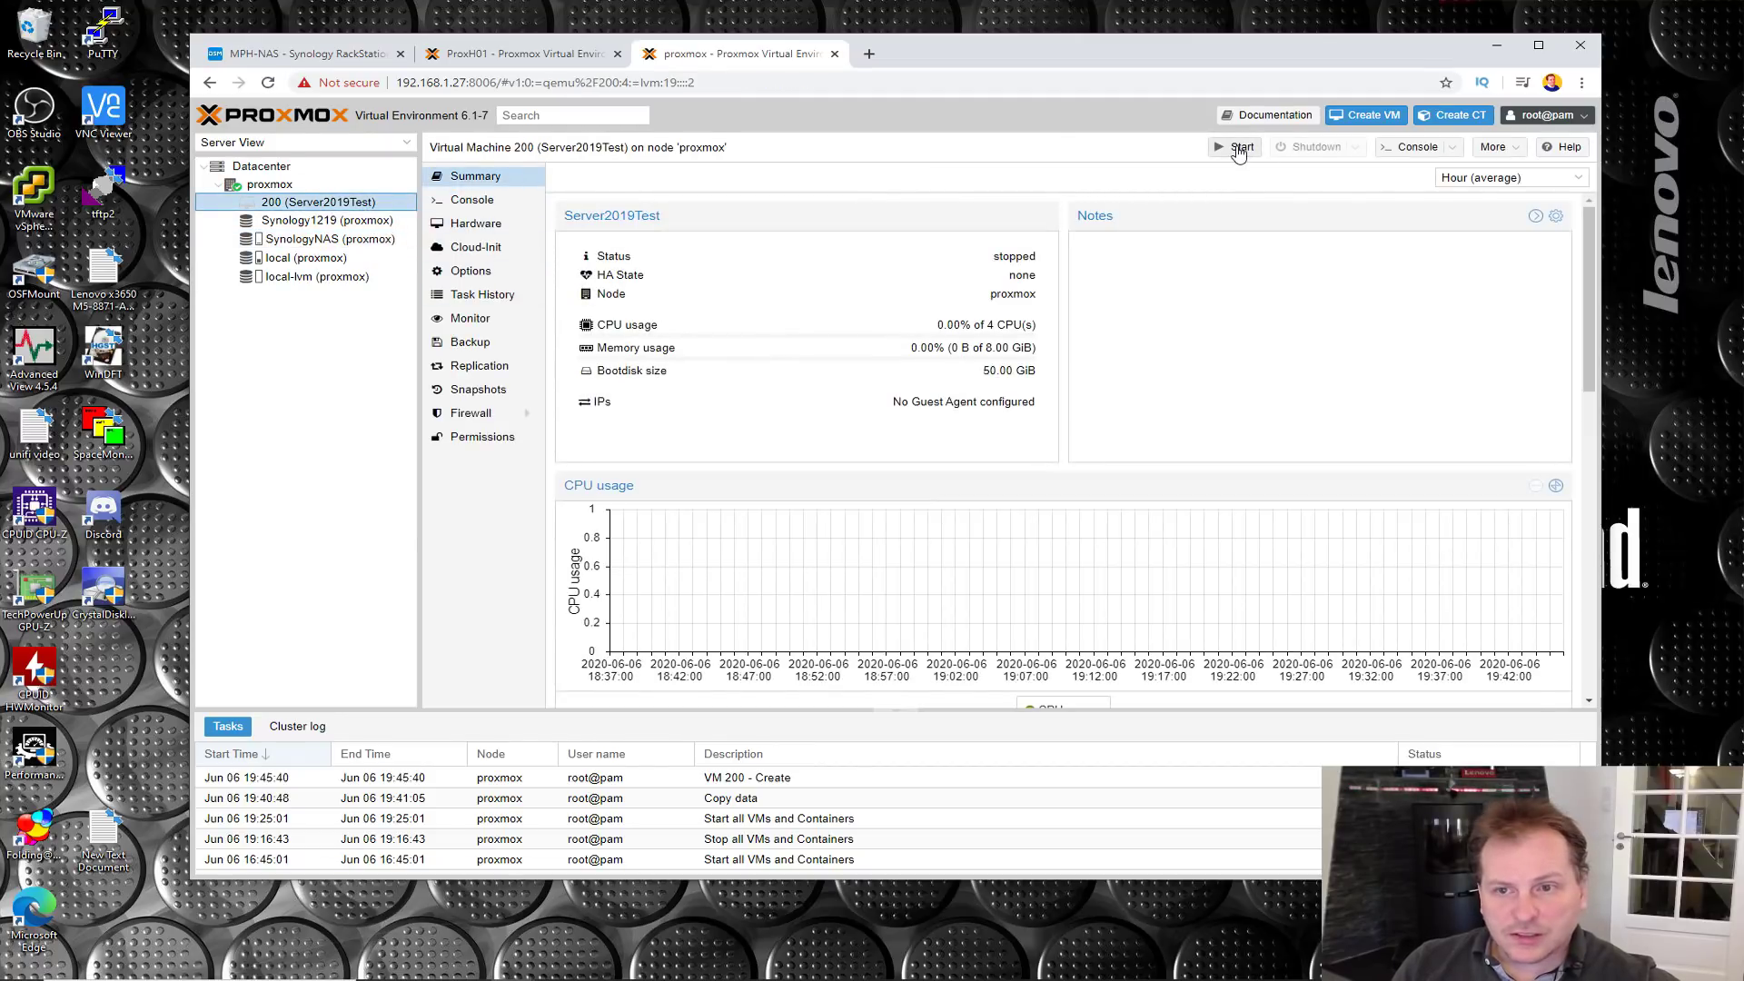
{"action": "left_click", "coordinate": [1238, 149]}
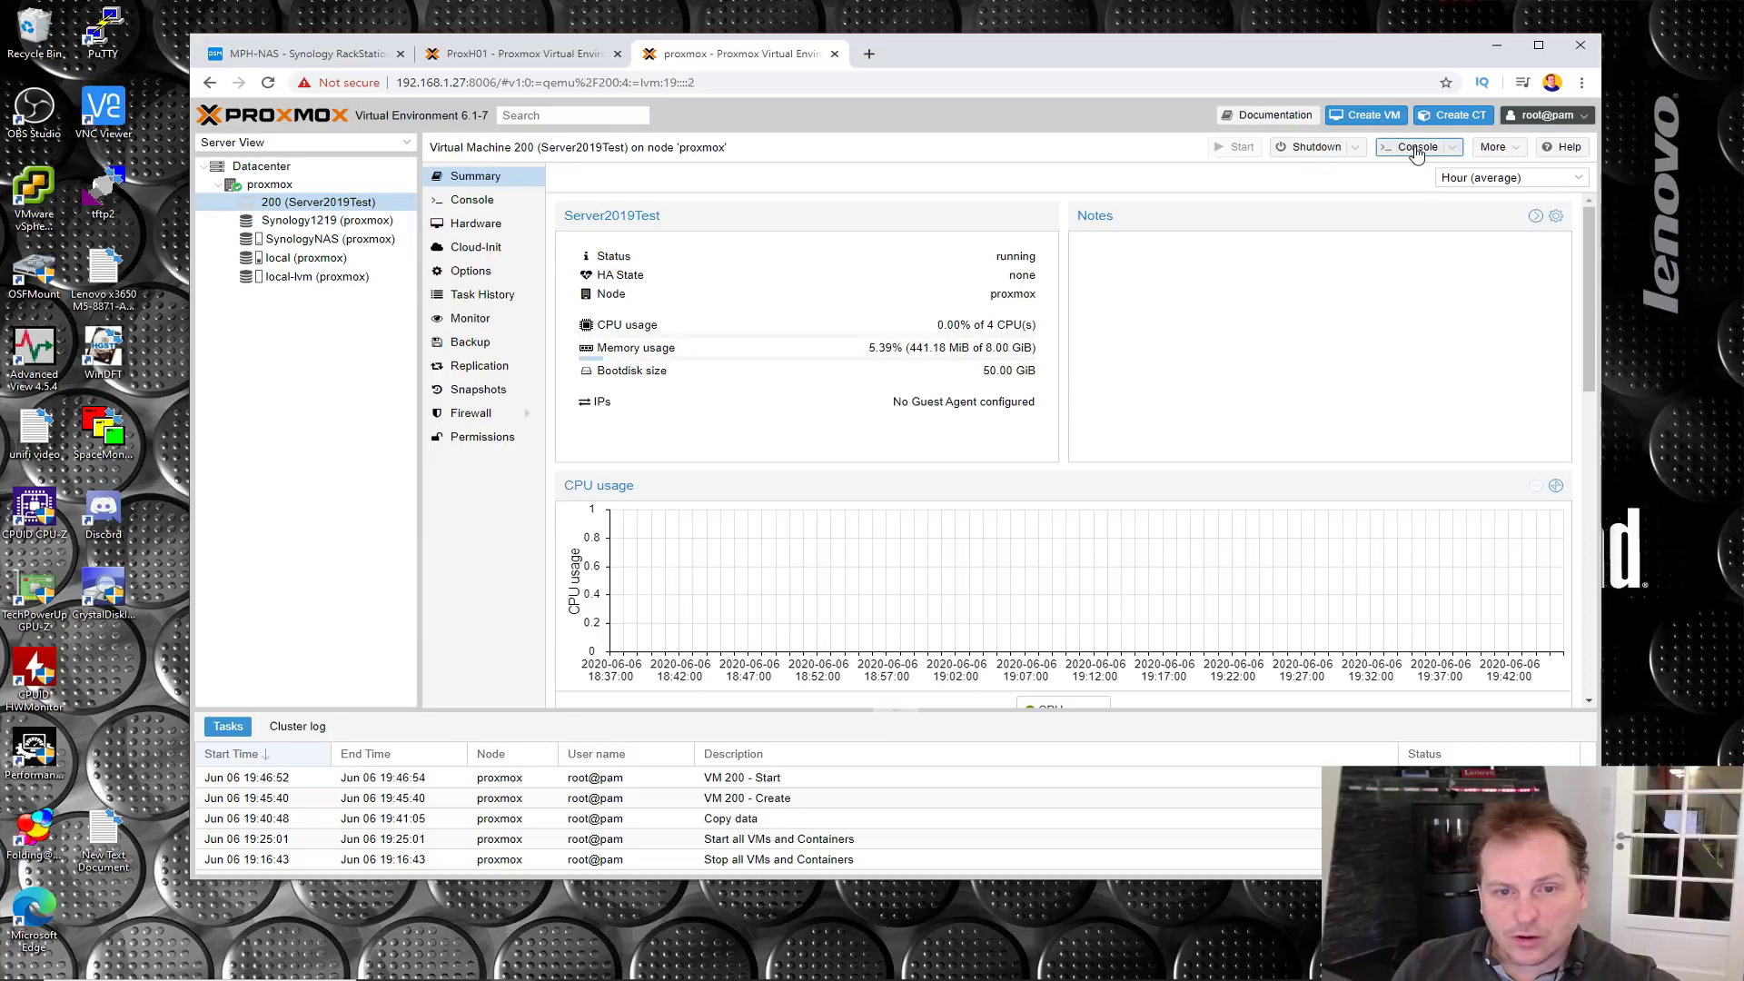
{"action": "left_click", "coordinate": [1413, 146]}
{"action": "left_click_drag", "start_coordinate": [586, 94], "coordinate": [741, 138]}
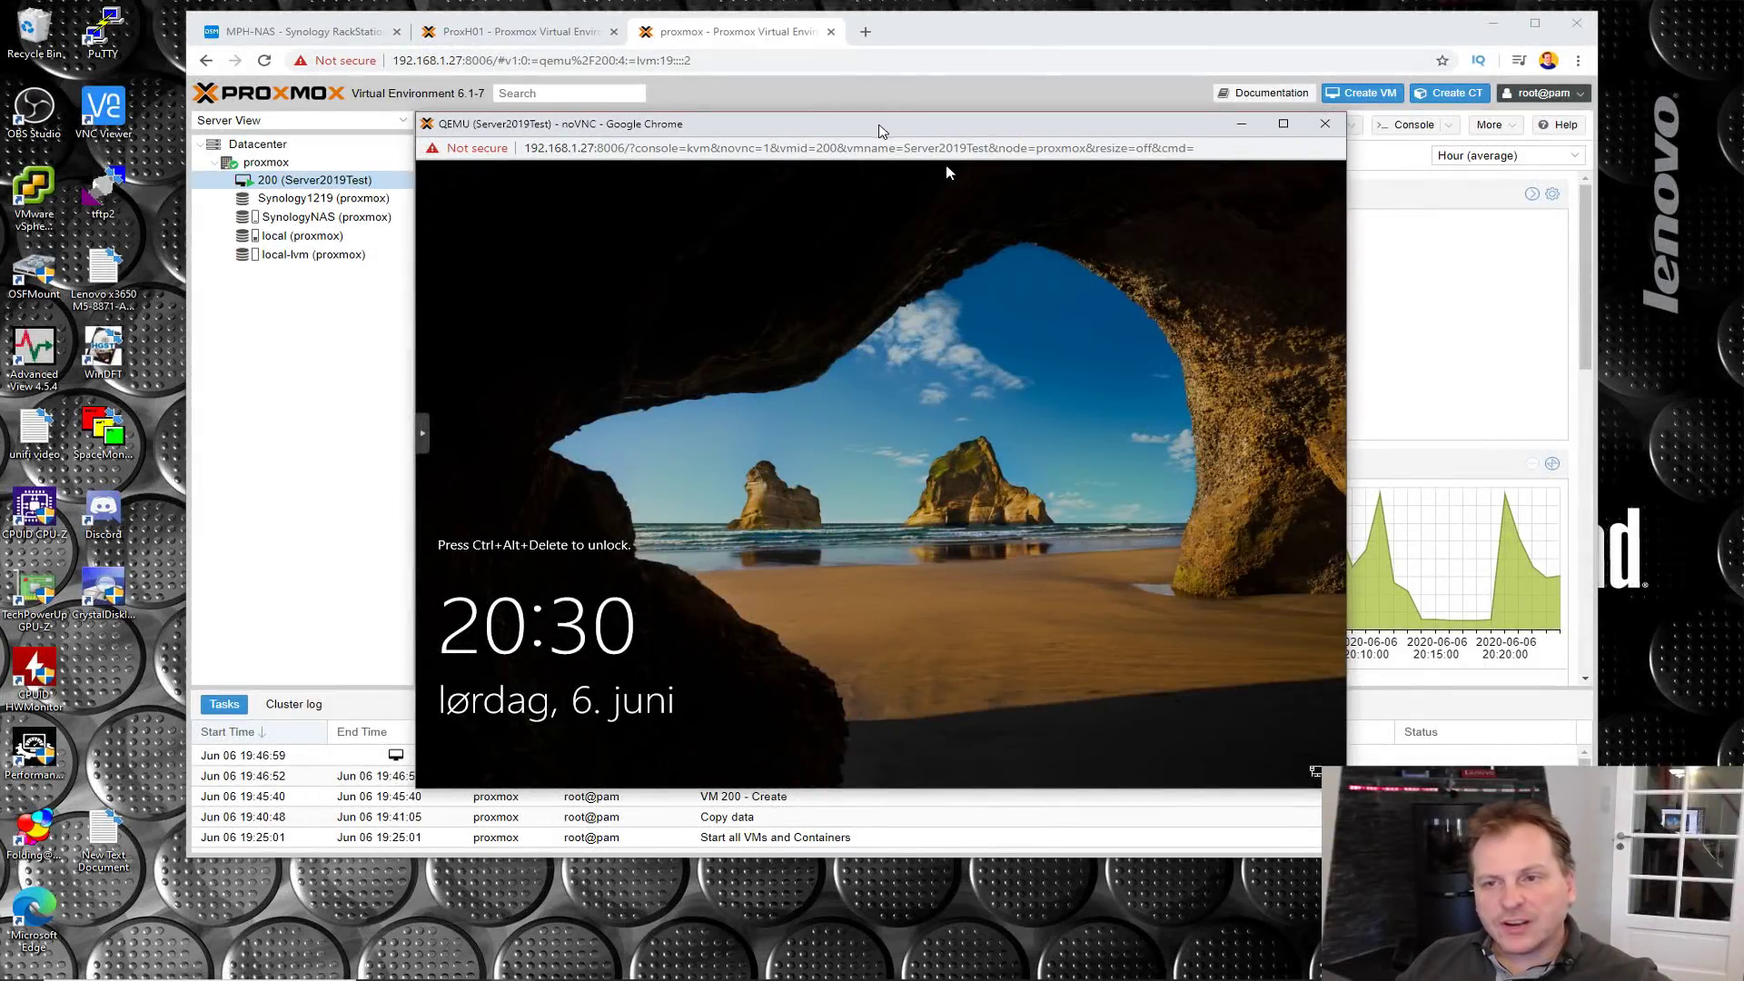
{"action": "left_click_drag", "start_coordinate": [880, 126], "coordinate": [943, 112]}
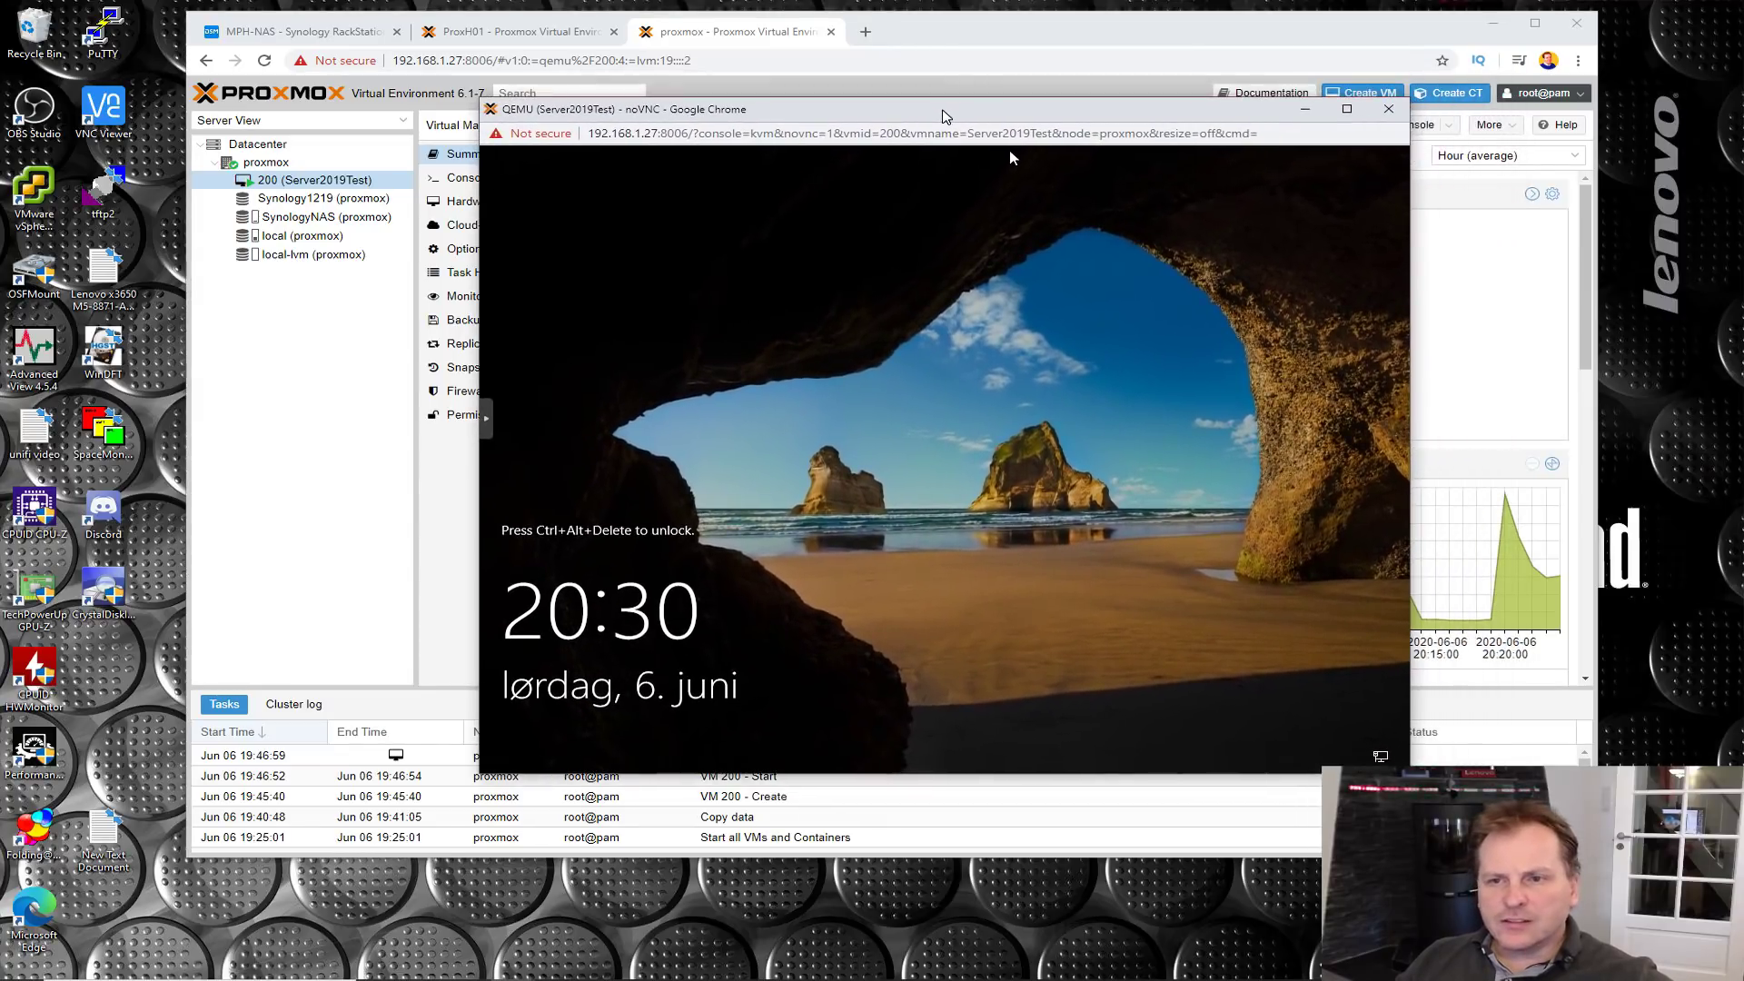
Step: Minimize the console and compare the SynologyNAS storage content on proxmox with the LUN's used space on the Synology NAS
{"action": "left_click", "coordinate": [1304, 114]}
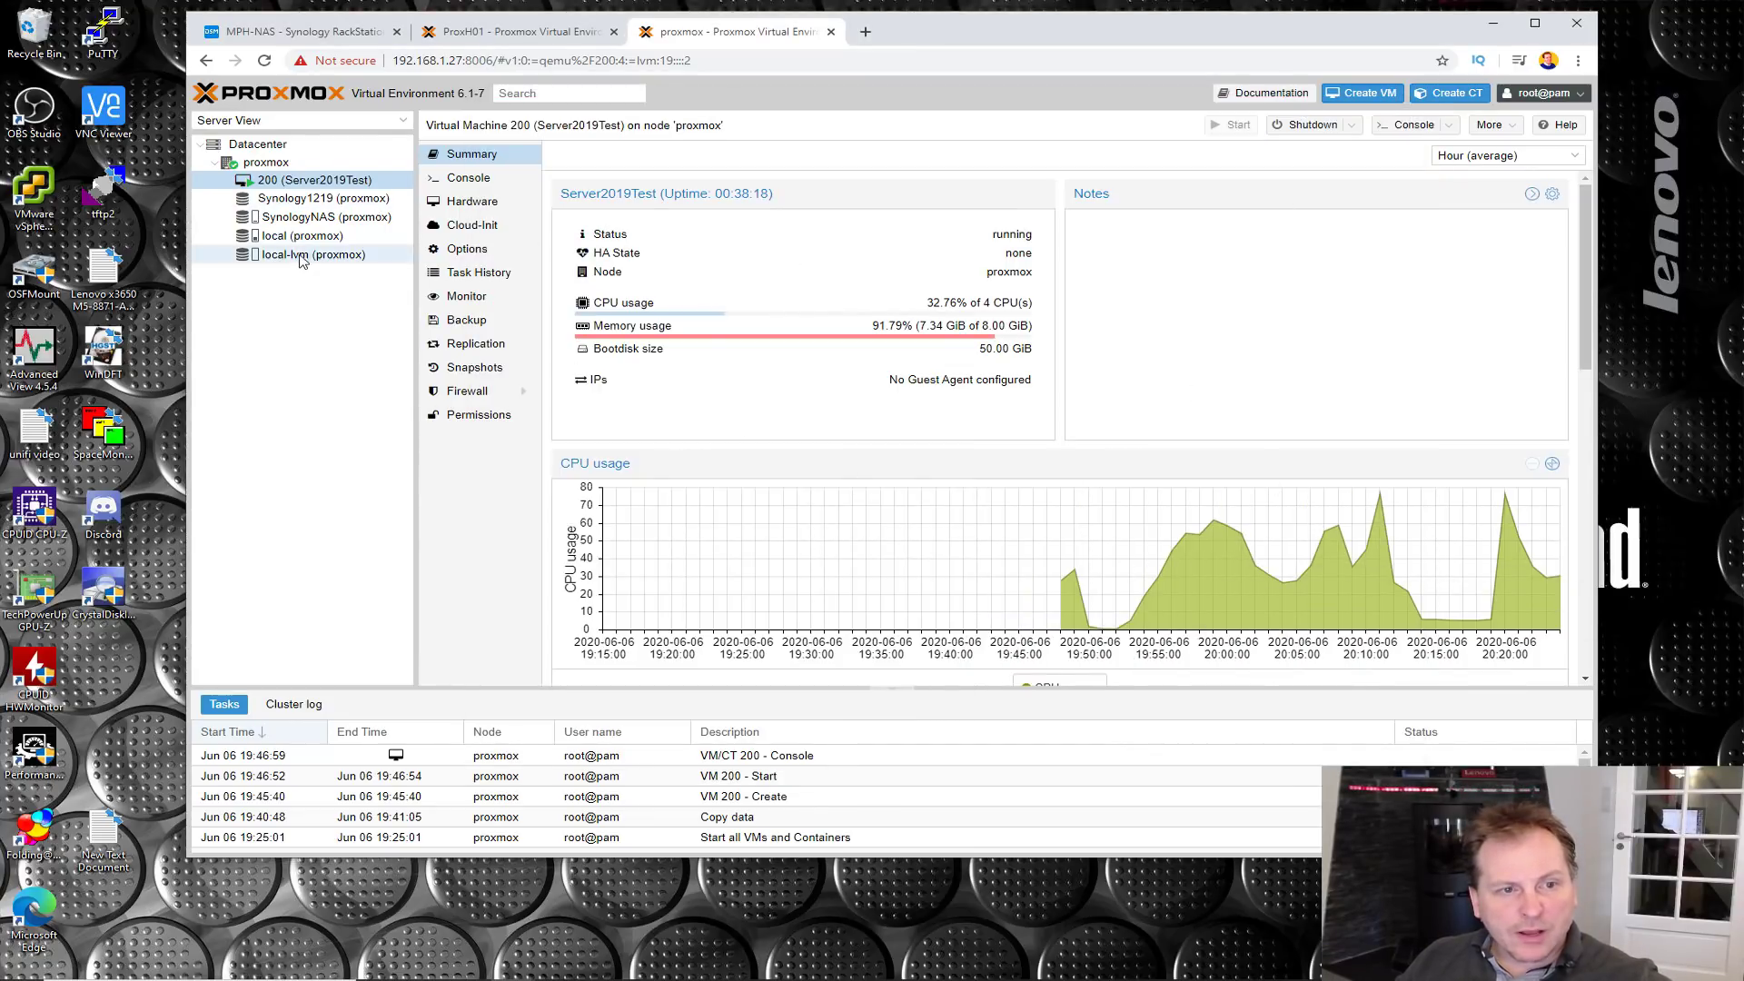
{"action": "left_click", "coordinate": [283, 222]}
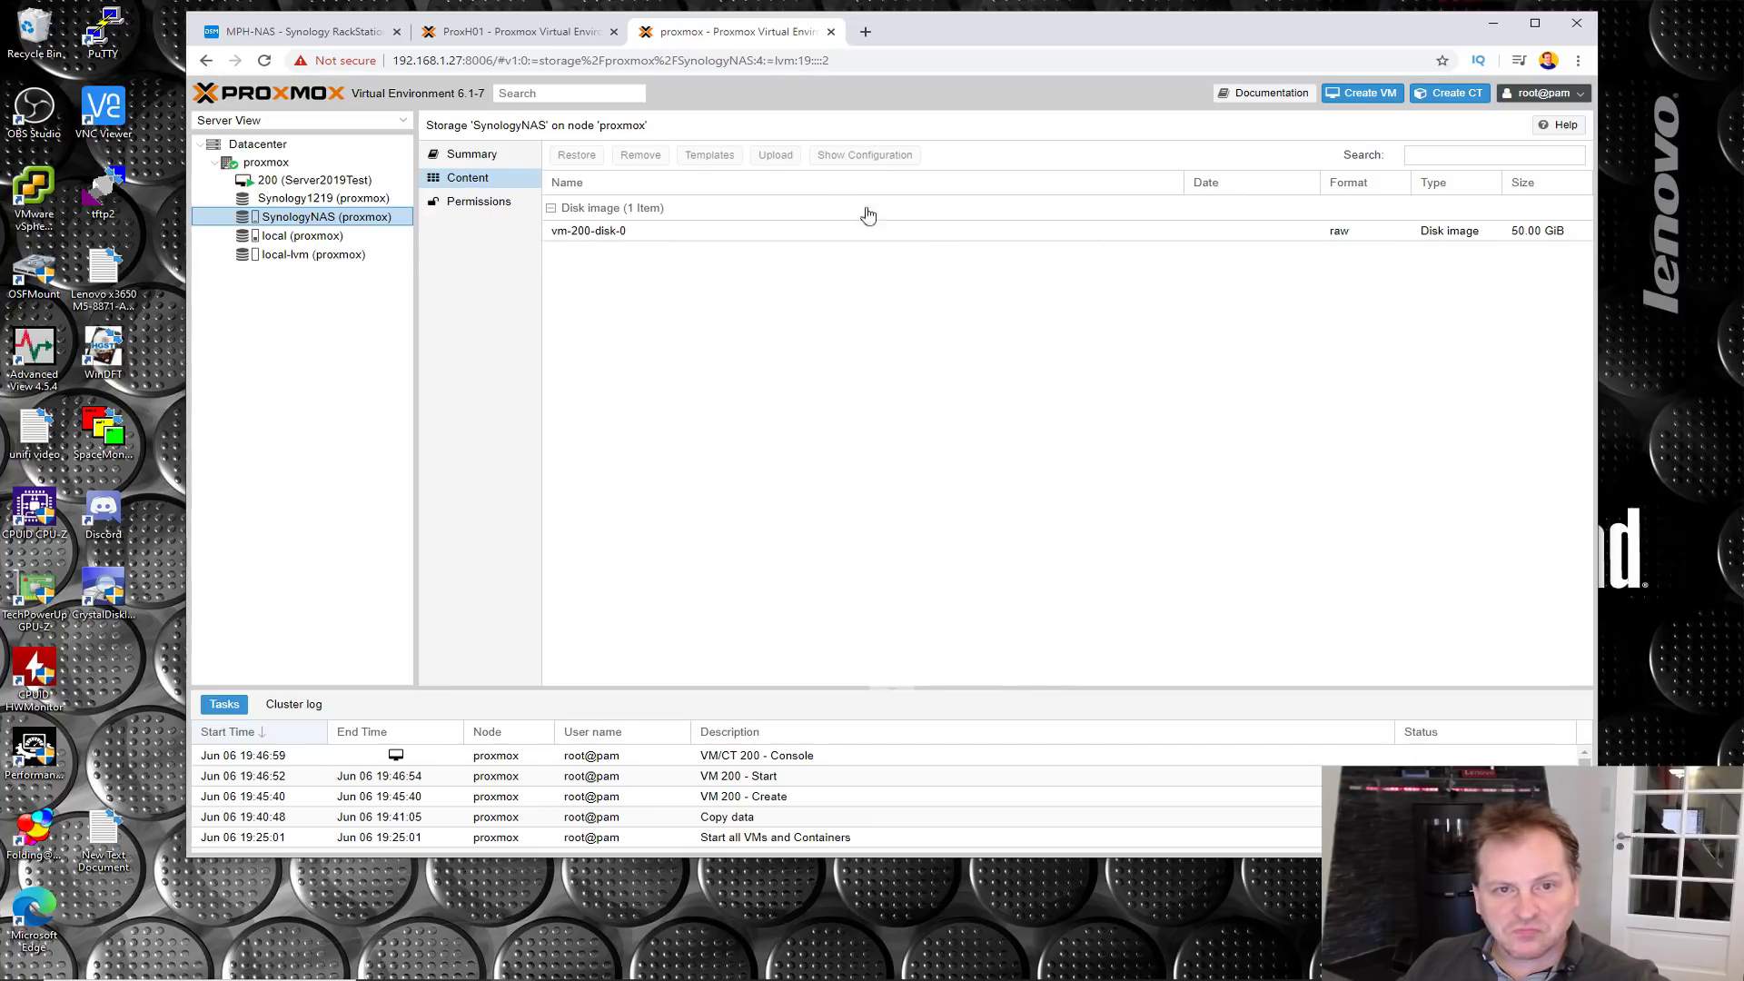
{"action": "left_click", "coordinate": [304, 35]}
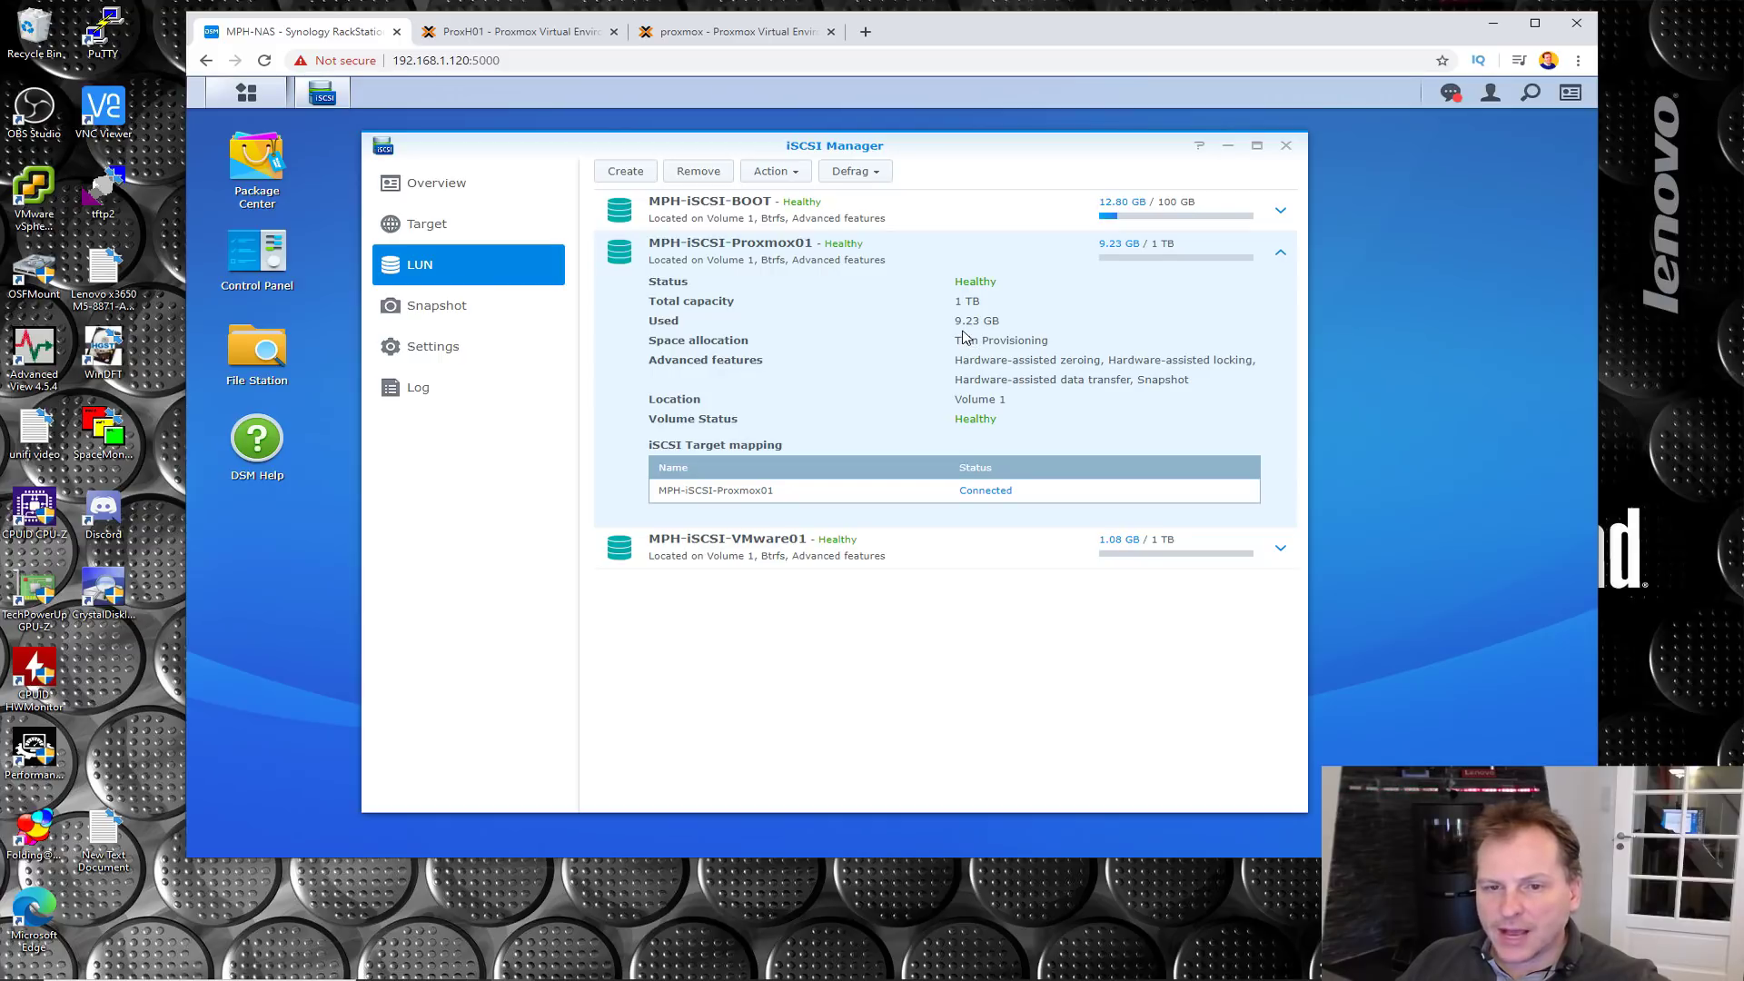
{"action": "left_click", "coordinate": [722, 33]}
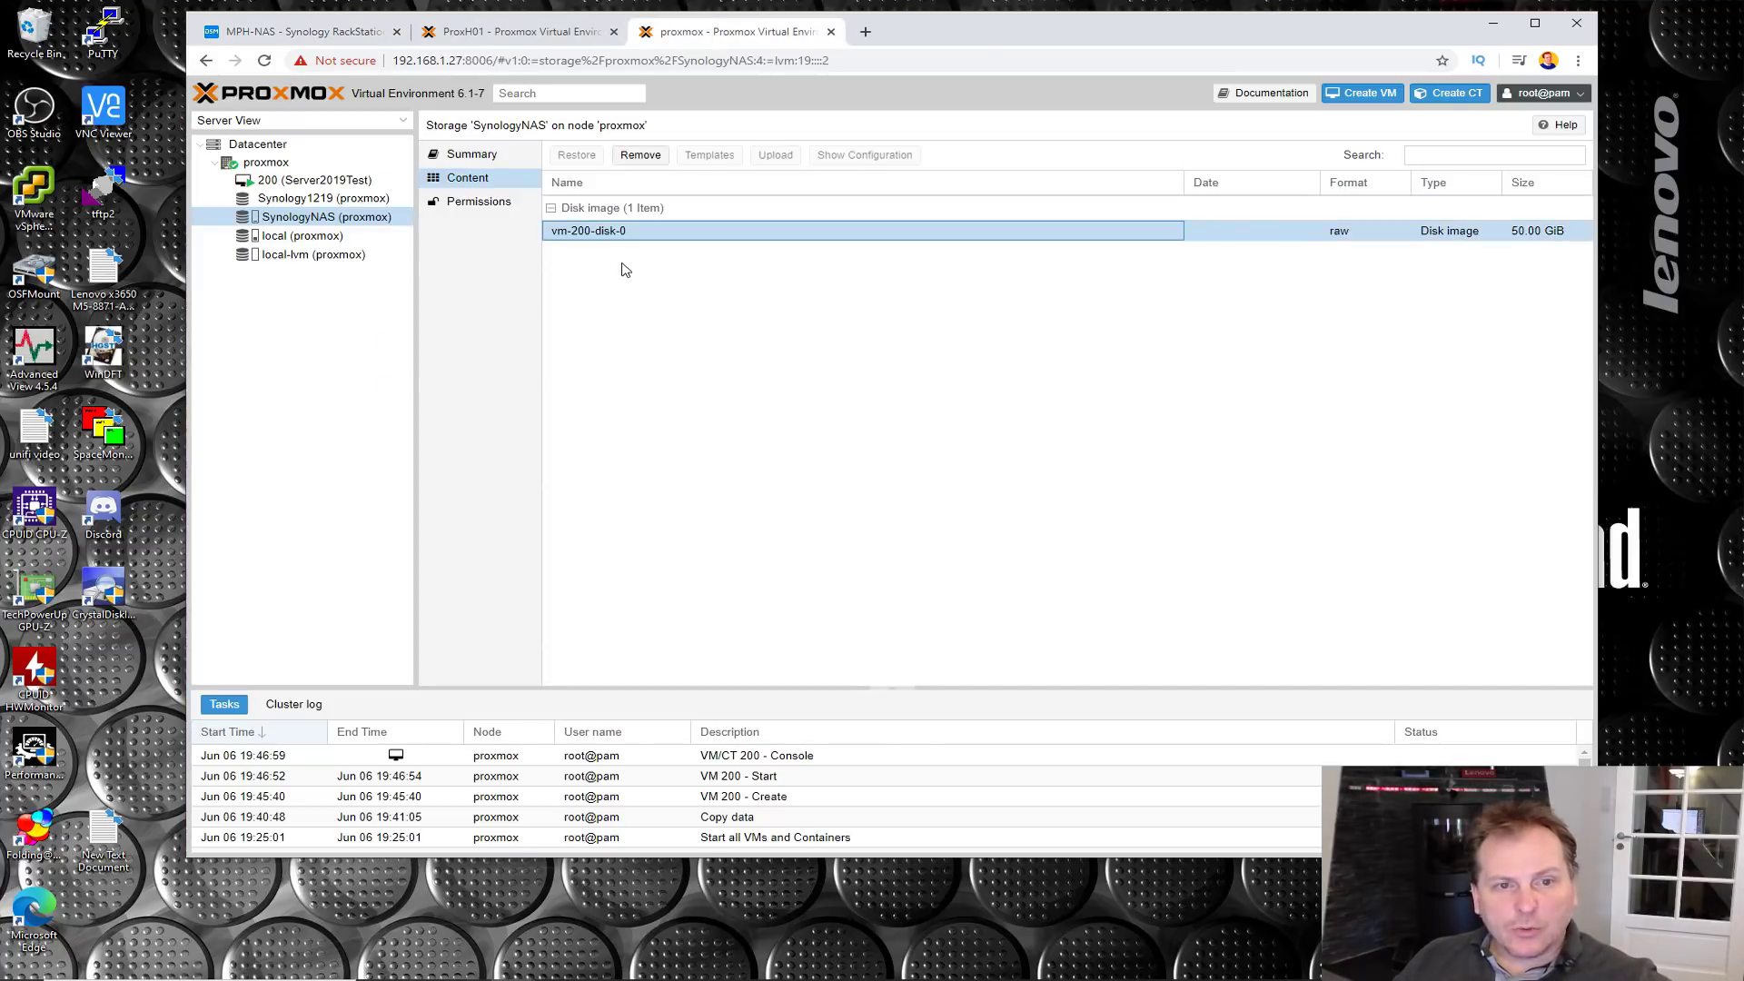
Step: Switch to the ProxH01 server and check the SynologyNAS storage entry and the nas volume group's LVM usage
{"action": "left_click", "coordinate": [545, 33]}
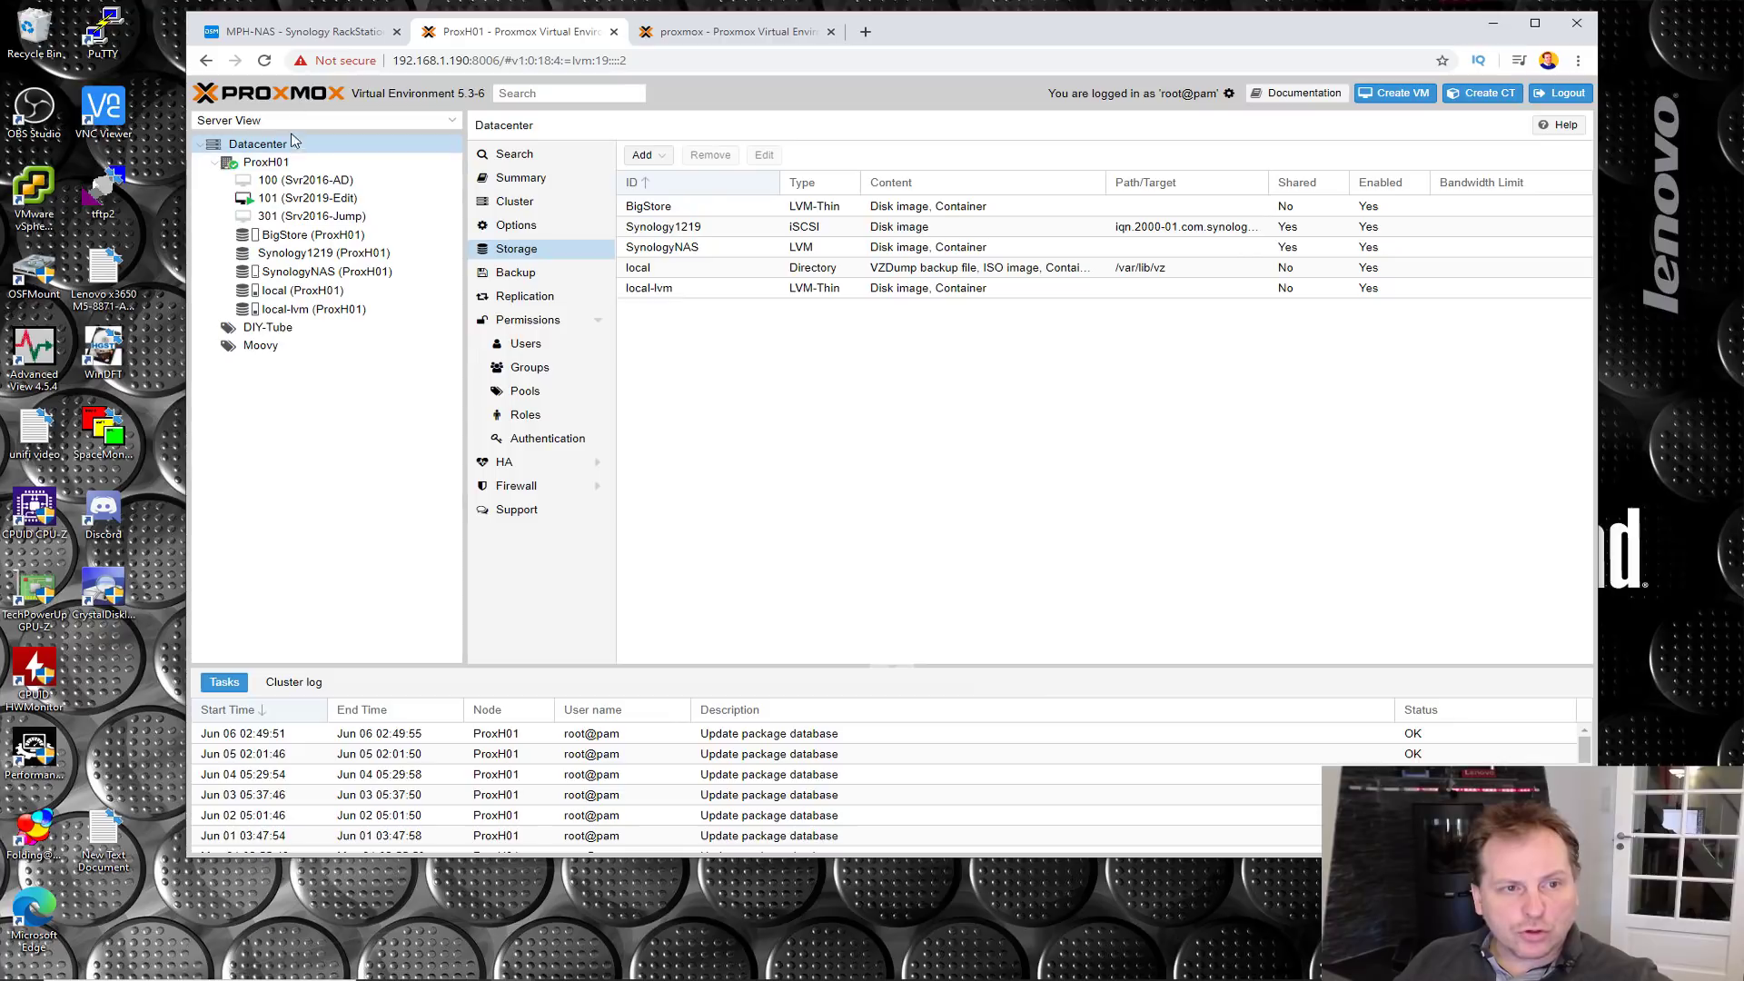
{"action": "left_click", "coordinate": [649, 254]}
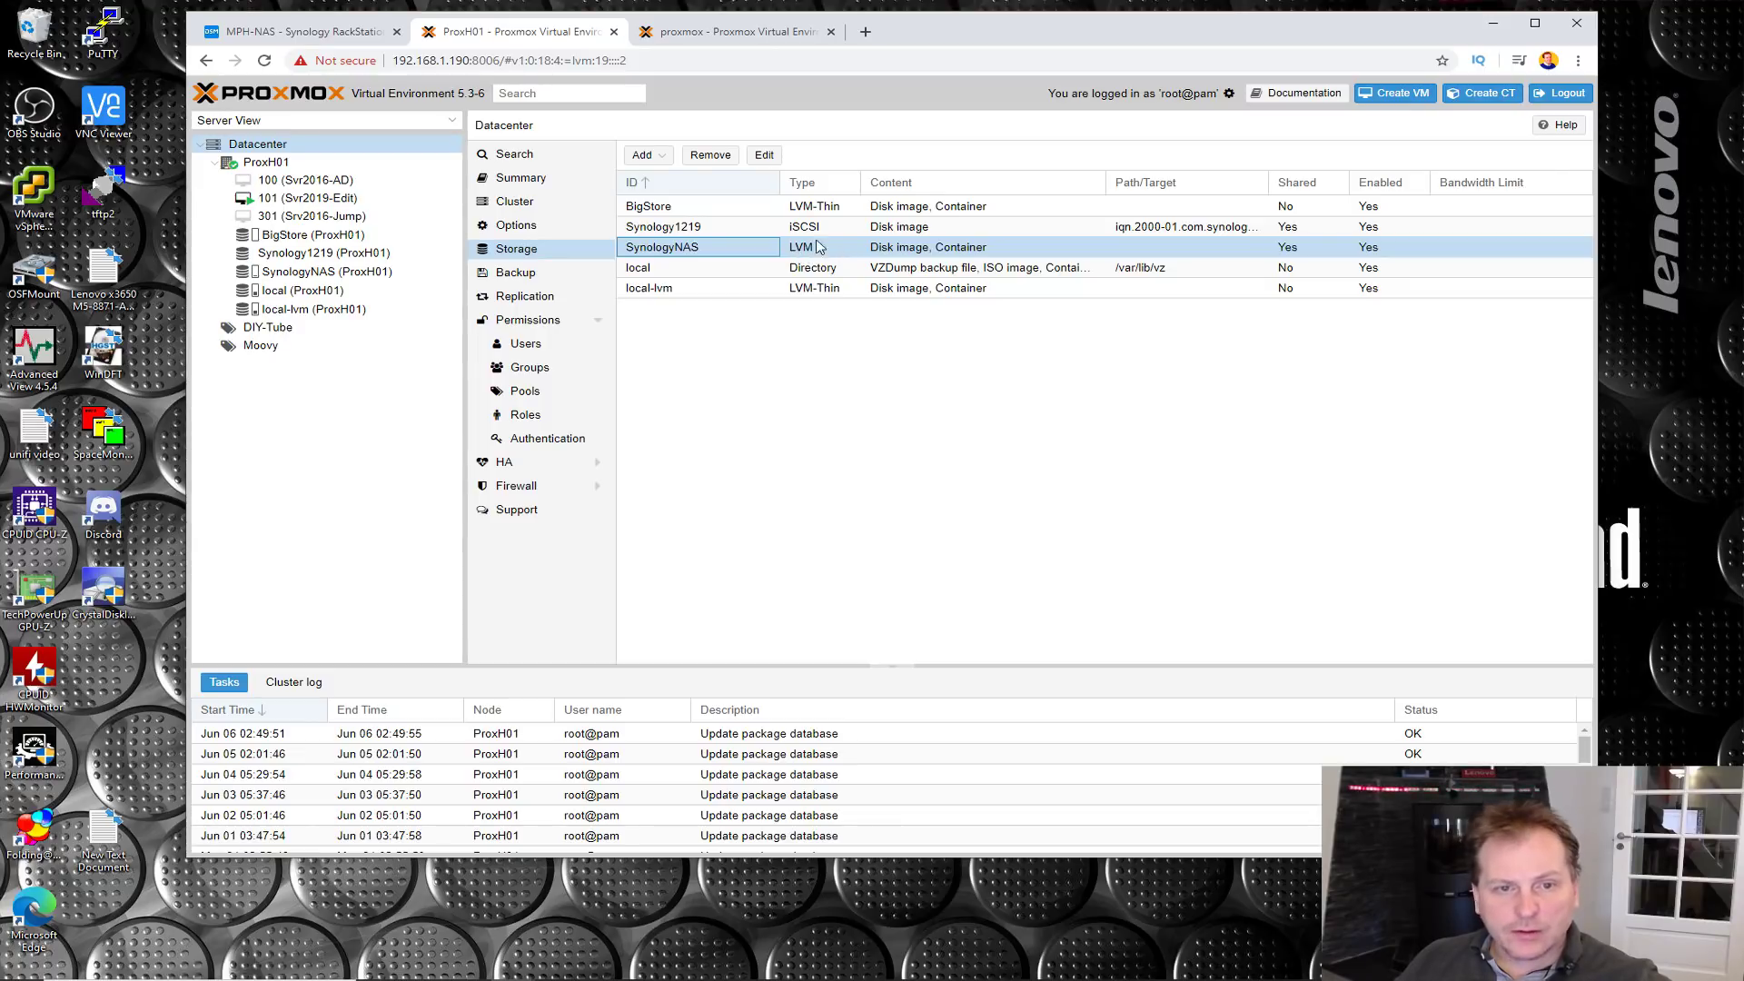
{"action": "left_click", "coordinate": [255, 160]}
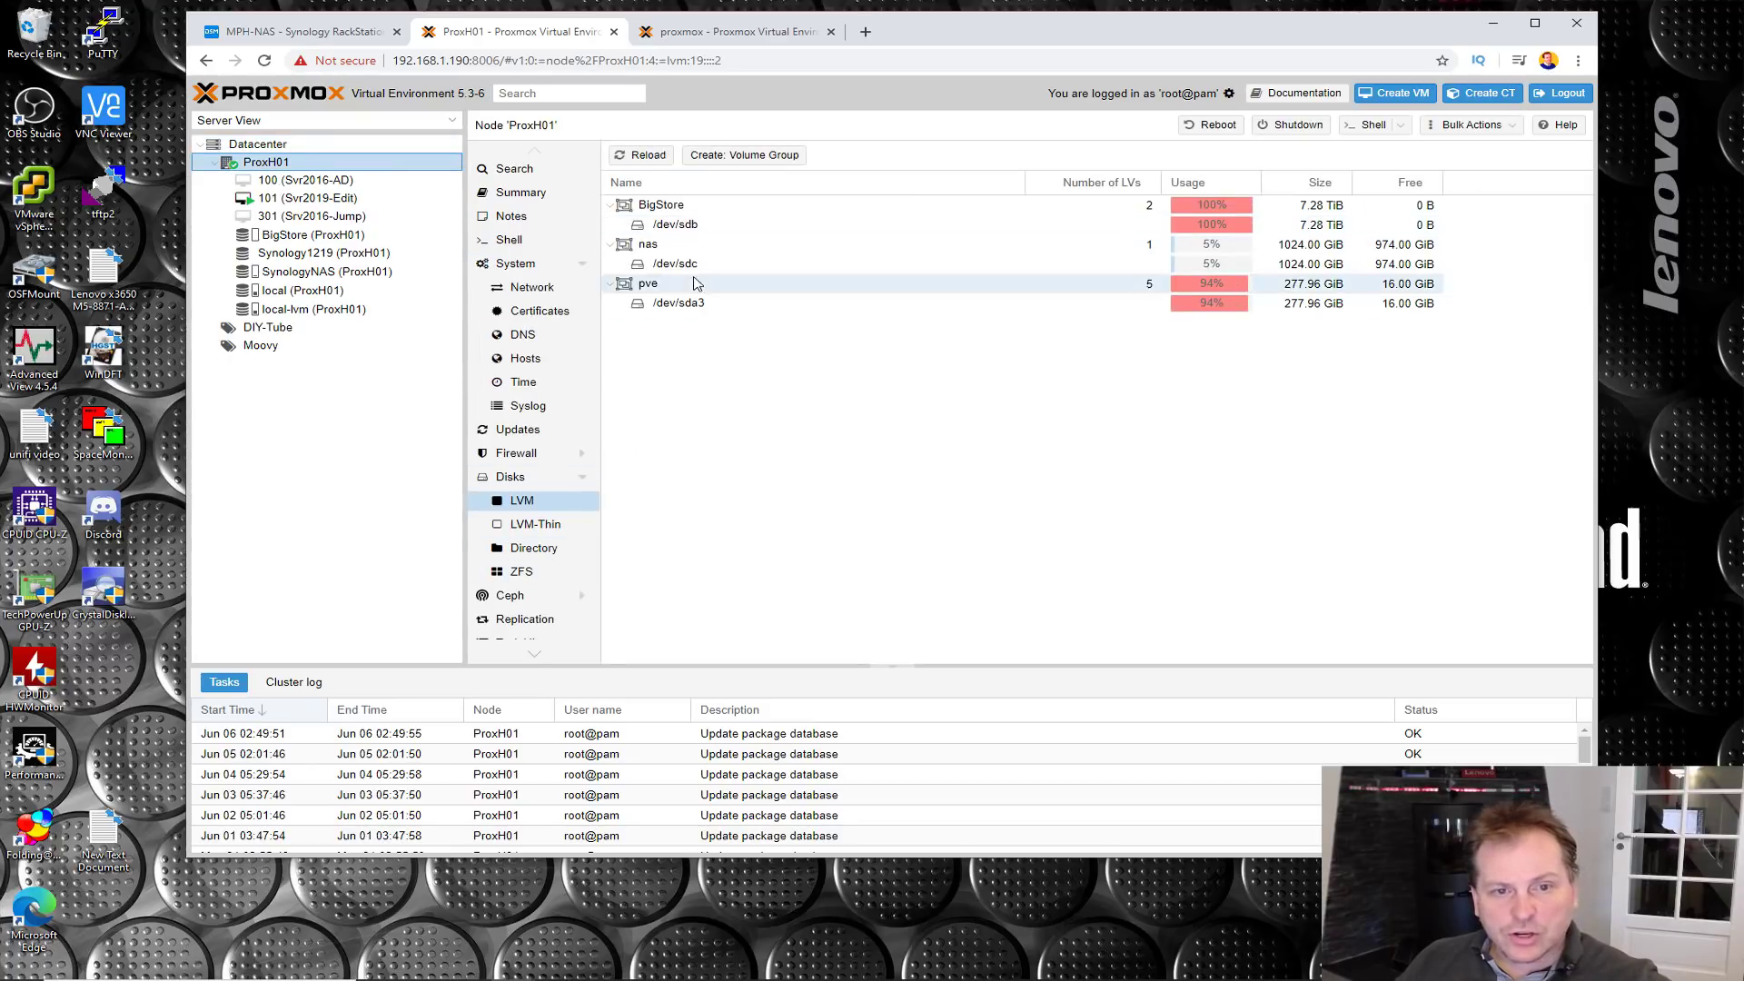
{"action": "left_click", "coordinate": [743, 269]}
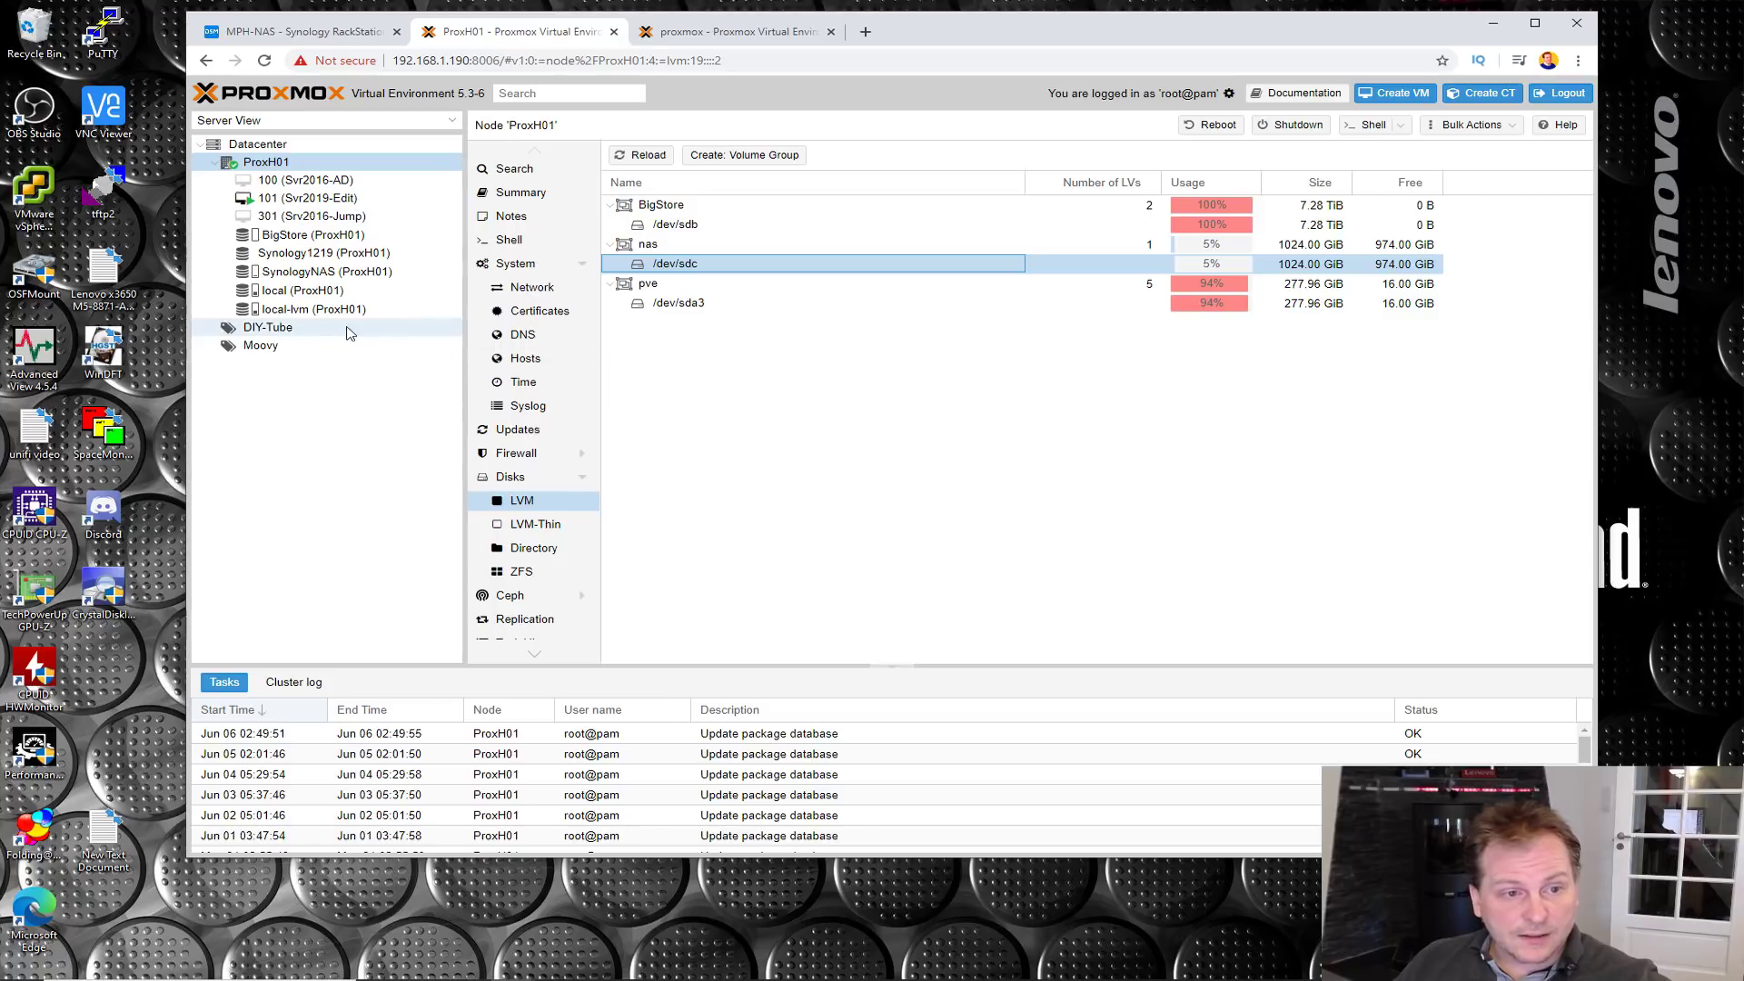
Step: Examine the disk images and the usage summary of the SynologyNAS storage on ProxH01
{"action": "left_click", "coordinate": [302, 275]}
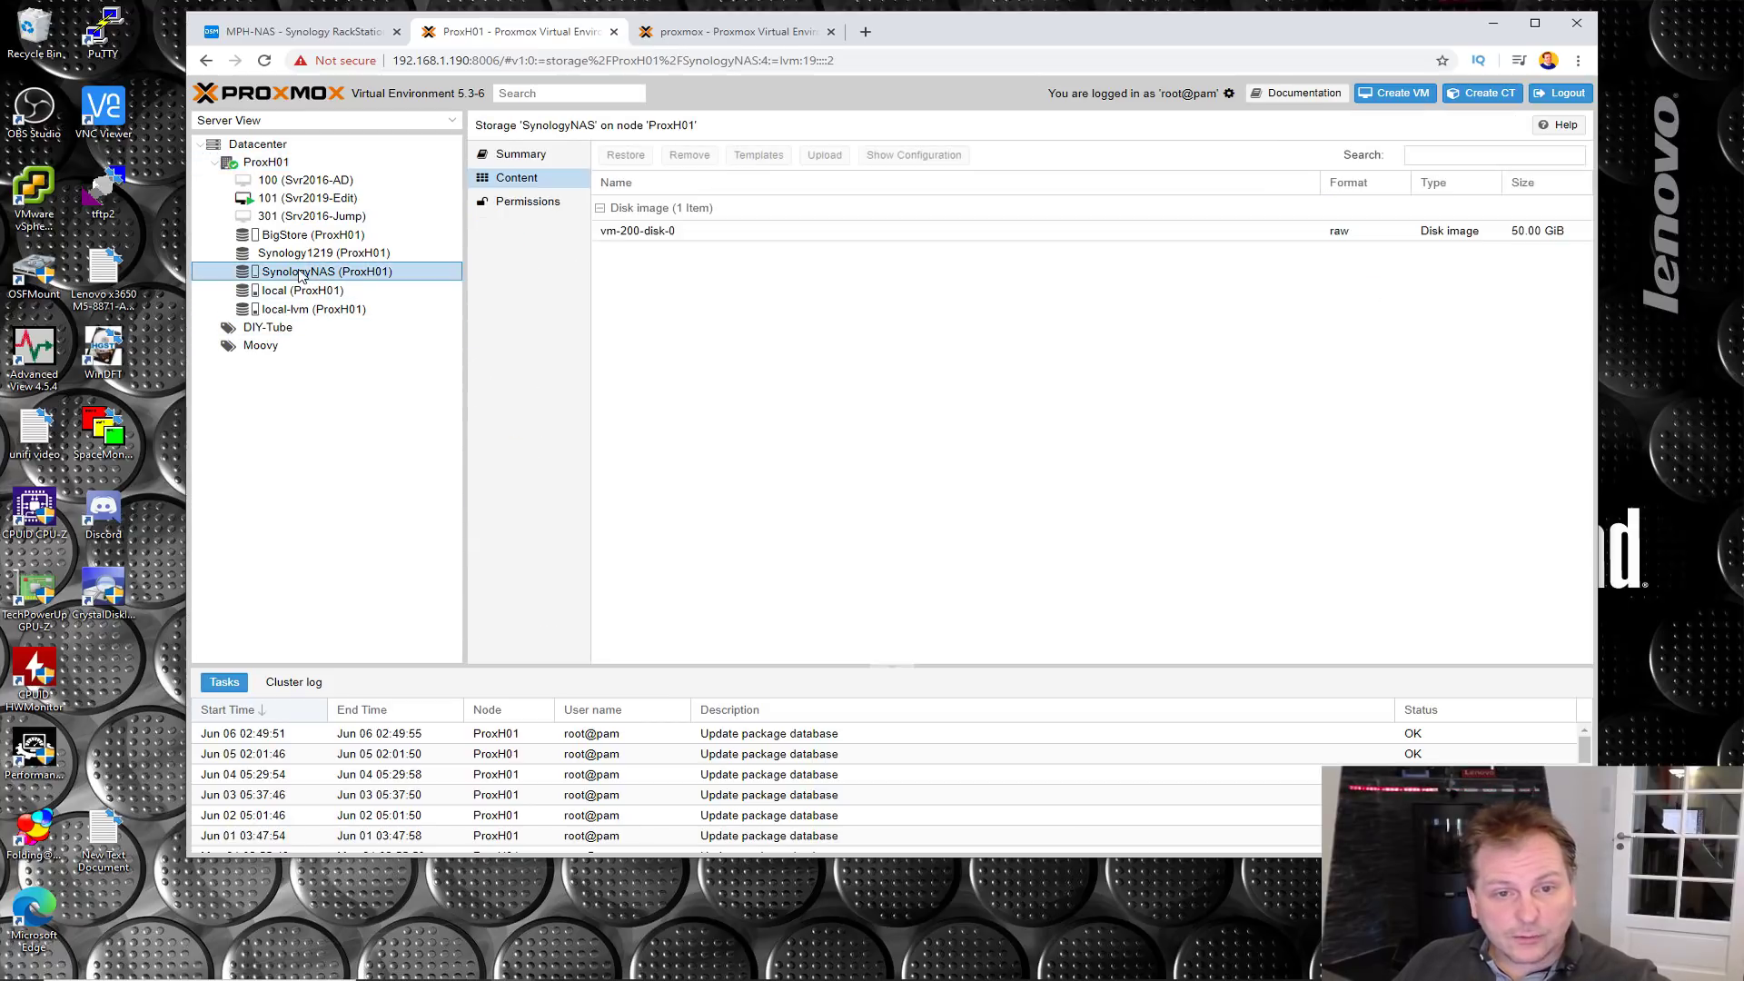
{"action": "left_click", "coordinate": [648, 232]}
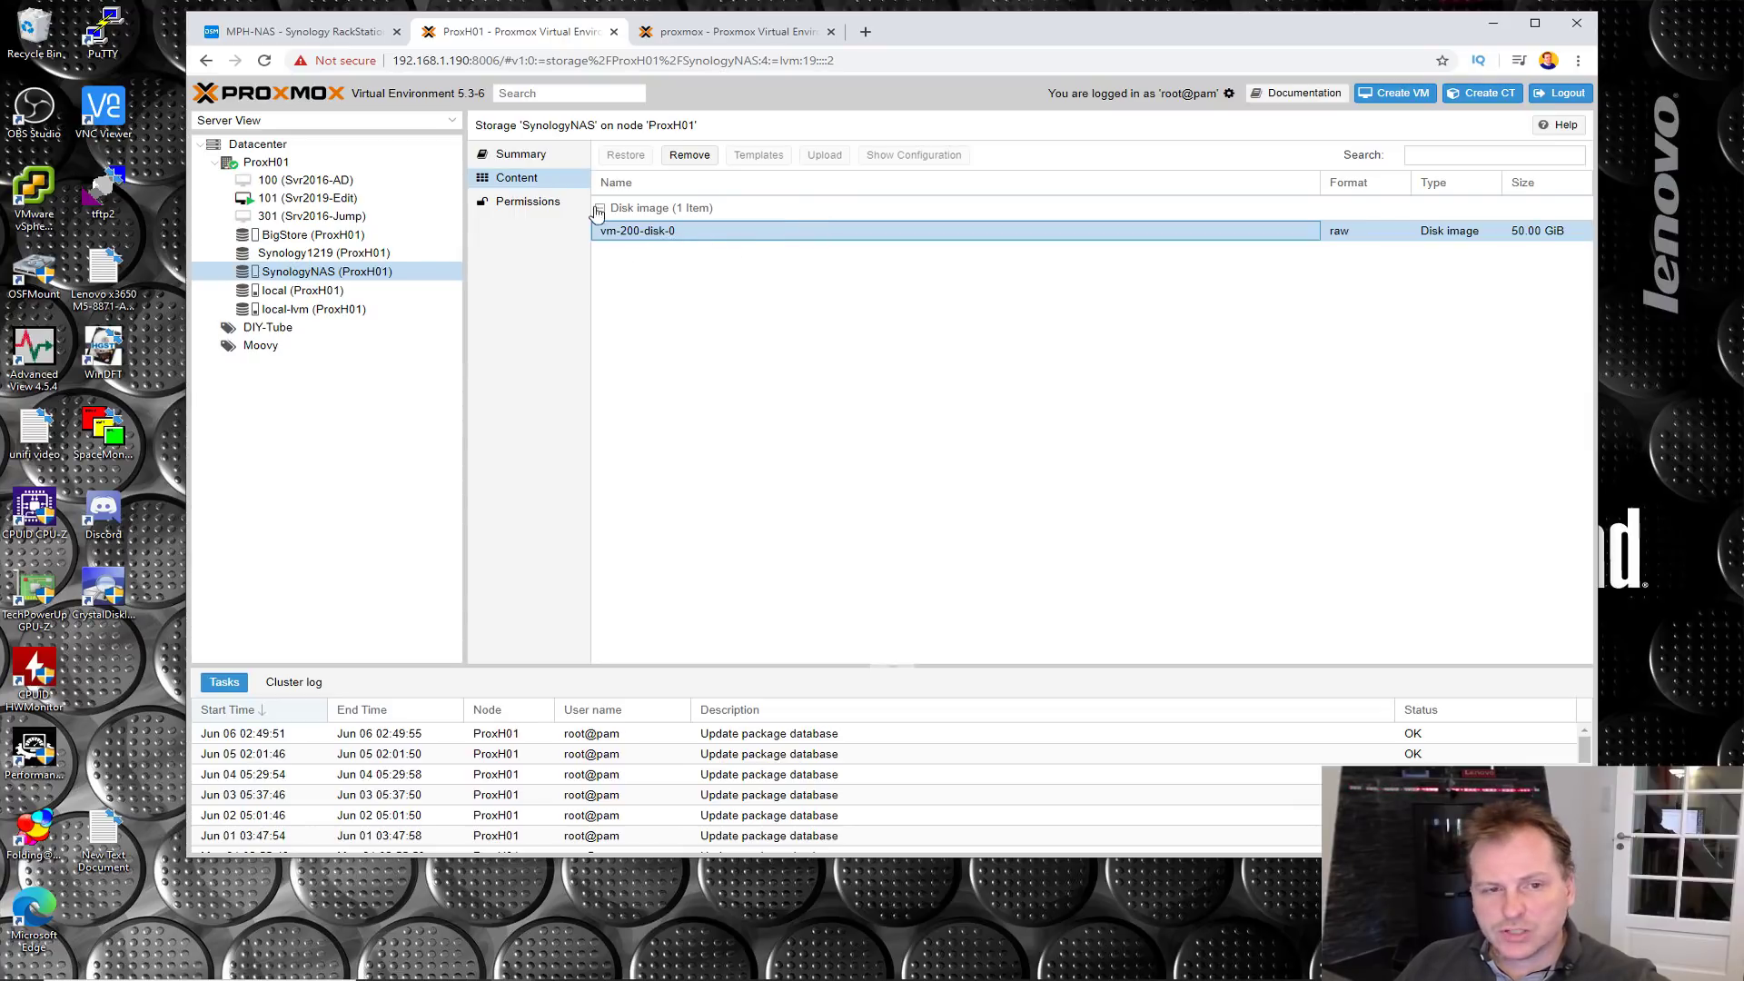
{"action": "left_click", "coordinate": [525, 207]}
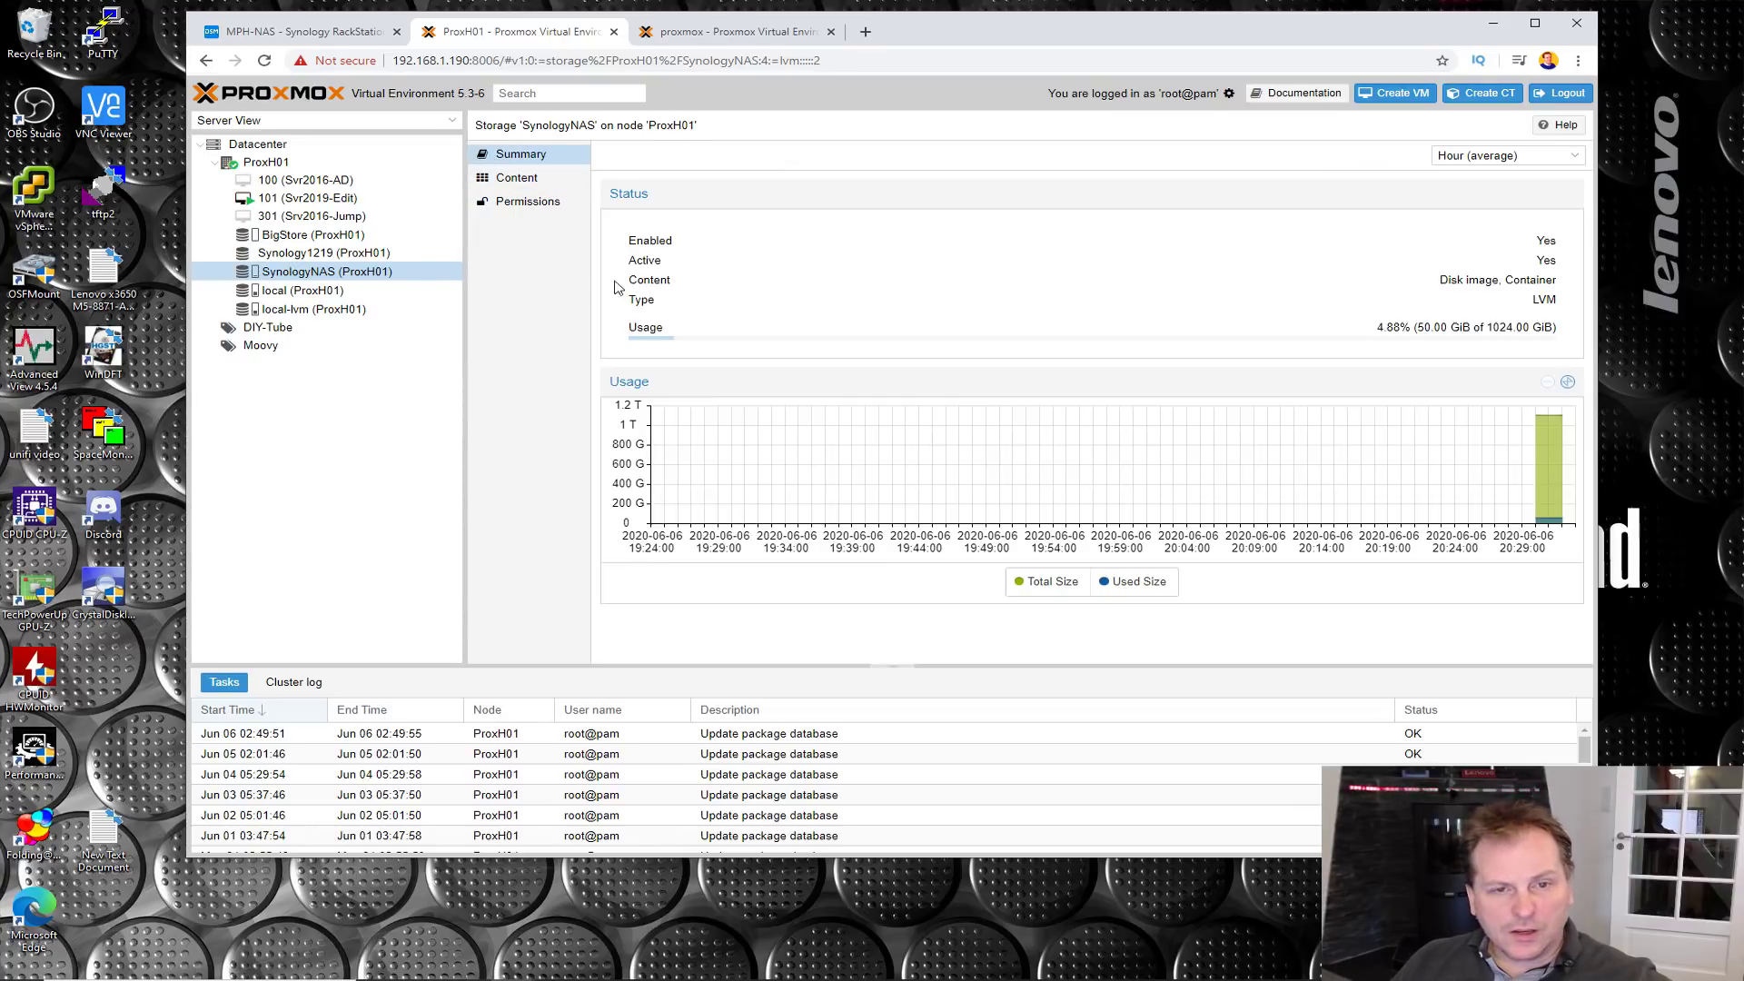
{"action": "left_click", "coordinate": [519, 181]}
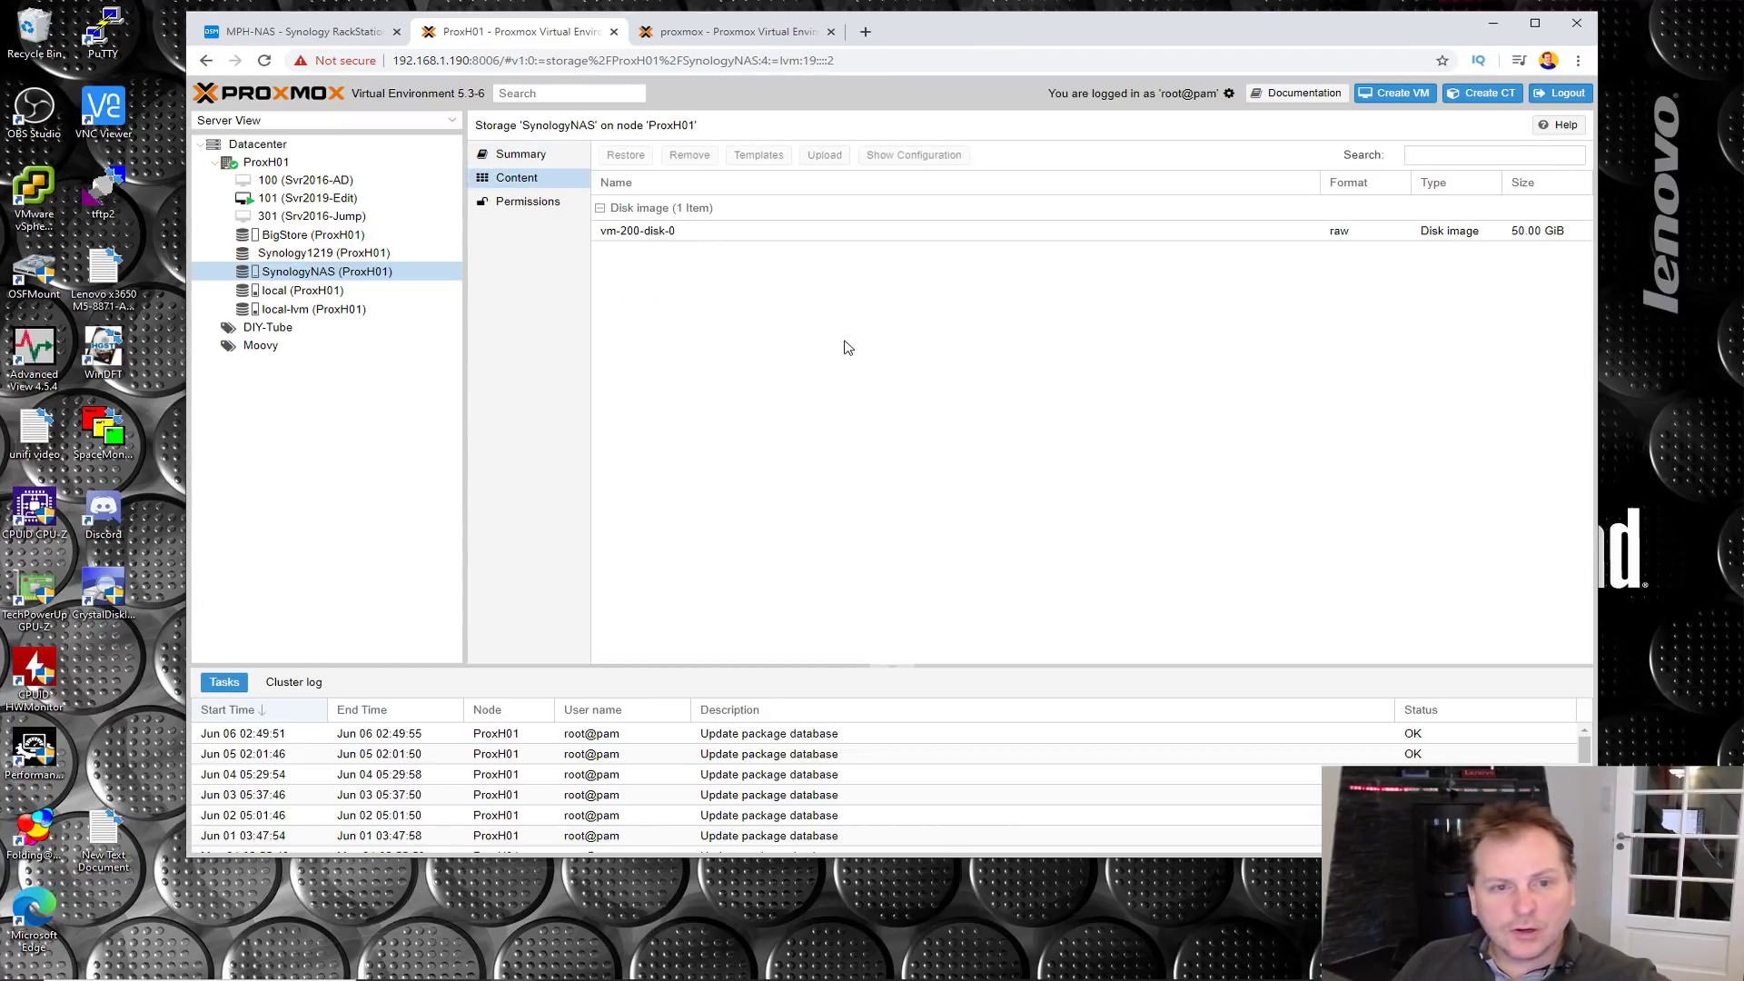